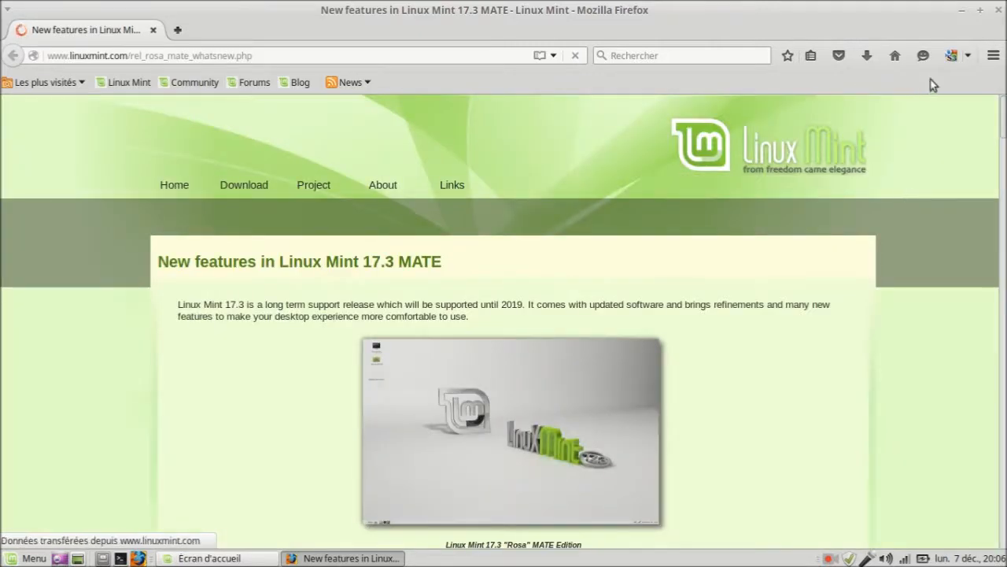
Translate the web page about the new features in Linux Mint 17.3 MATE into French.
{"action": "scroll", "coordinate": [504, 315], "scroll_direction": "down", "scroll_amount": 4}
{"action": "left_click_drag", "start_coordinate": [1005, 128], "coordinate": [1006, 132]}
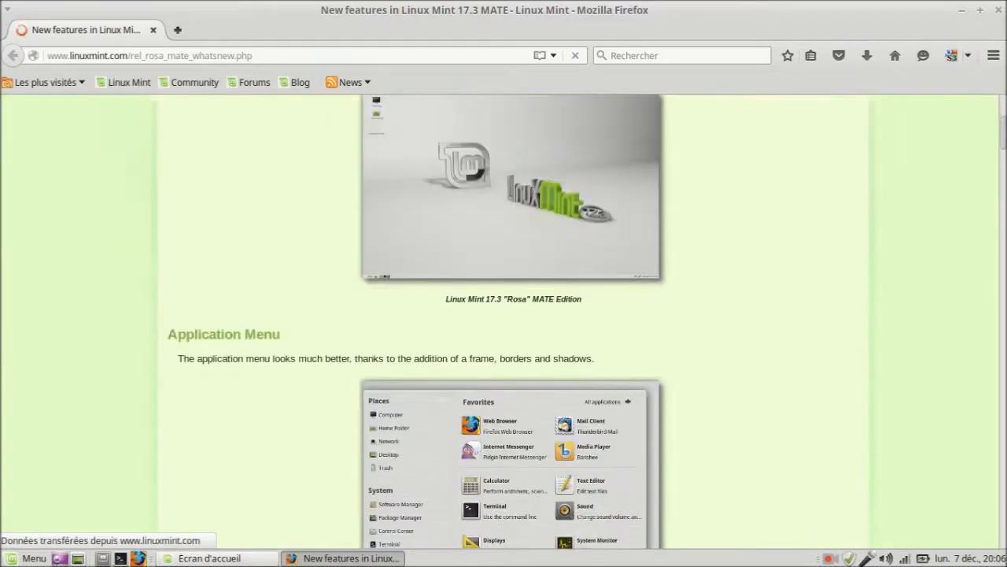
{"action": "left_click", "coordinate": [951, 62]}
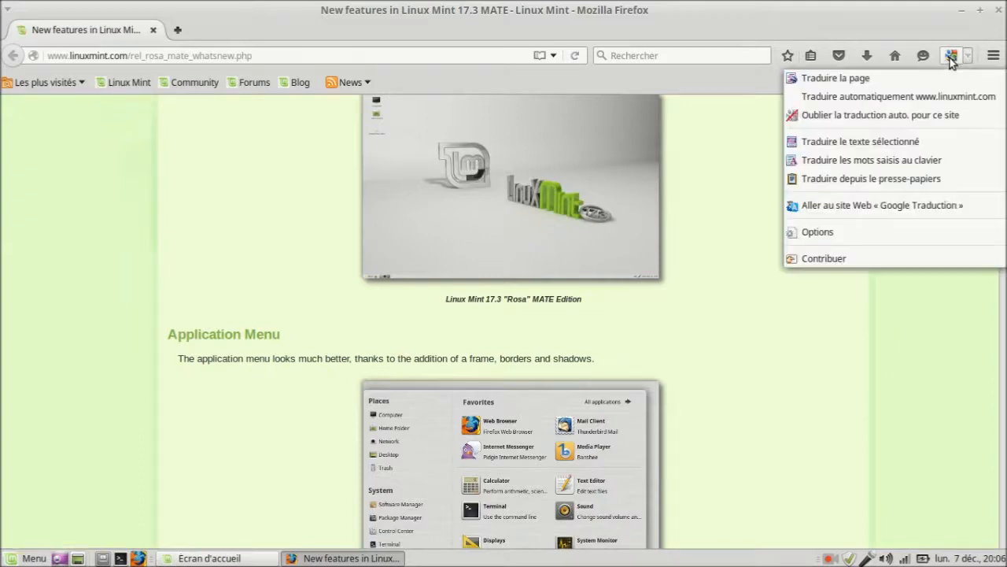
{"action": "left_click", "coordinate": [837, 75]}
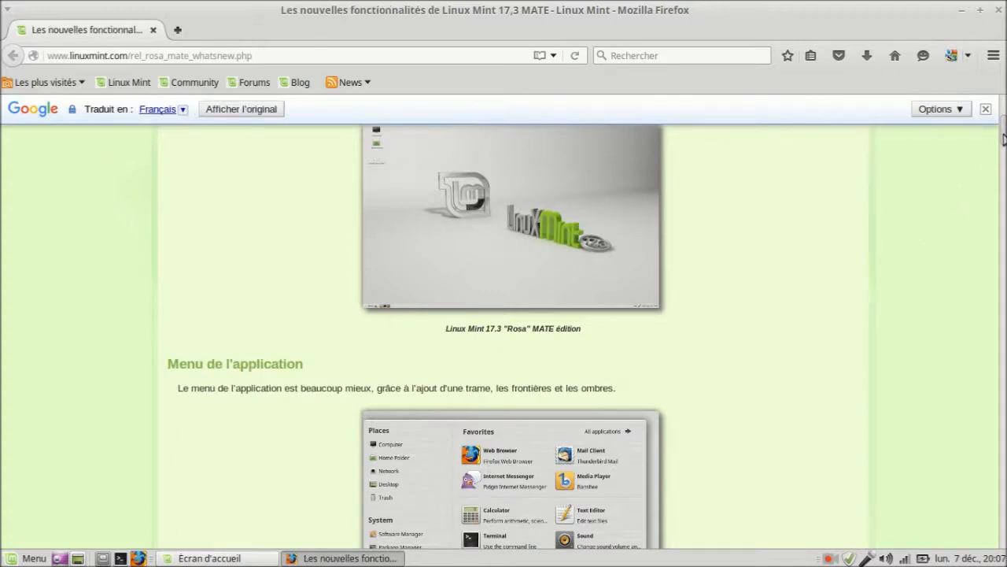
Read through the translated new features page, from the introduction past the Driver Manager section, and return to its beginning.
{"action": "left_click_drag", "start_coordinate": [1004, 137], "coordinate": [1005, 126]}
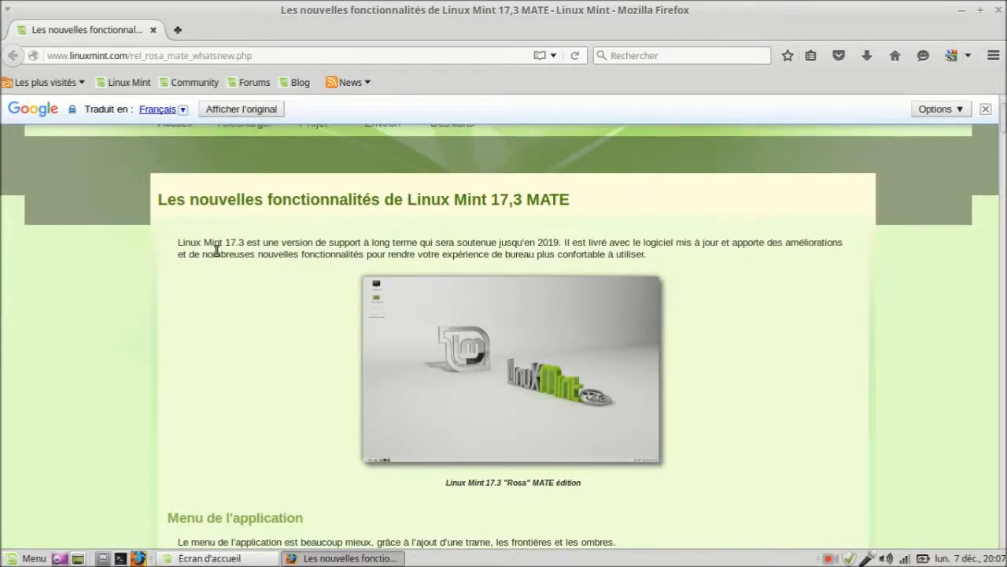
{"action": "mouse_move", "coordinate": [240, 252]}
{"action": "scroll", "coordinate": [503, 330], "scroll_direction": "down", "scroll_amount": 10}
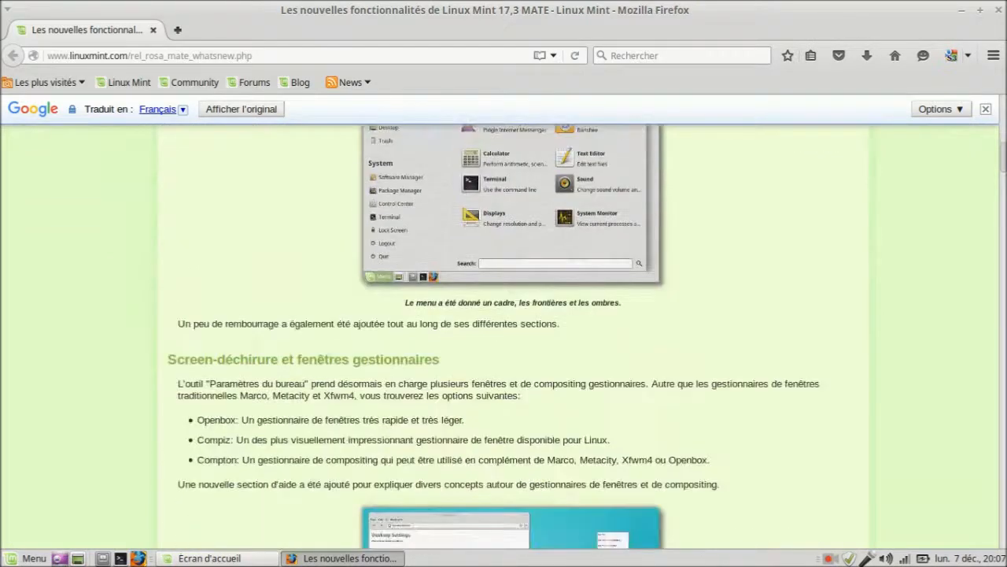
{"action": "scroll", "coordinate": [504, 330], "scroll_direction": "down", "scroll_amount": 10}
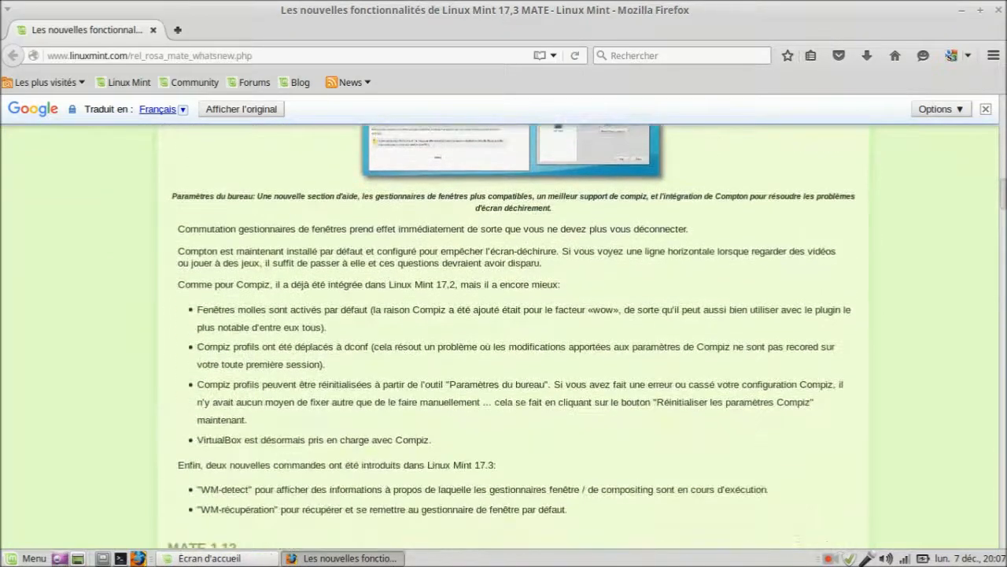
{"action": "scroll", "coordinate": [504, 331], "scroll_direction": "down", "scroll_amount": 10}
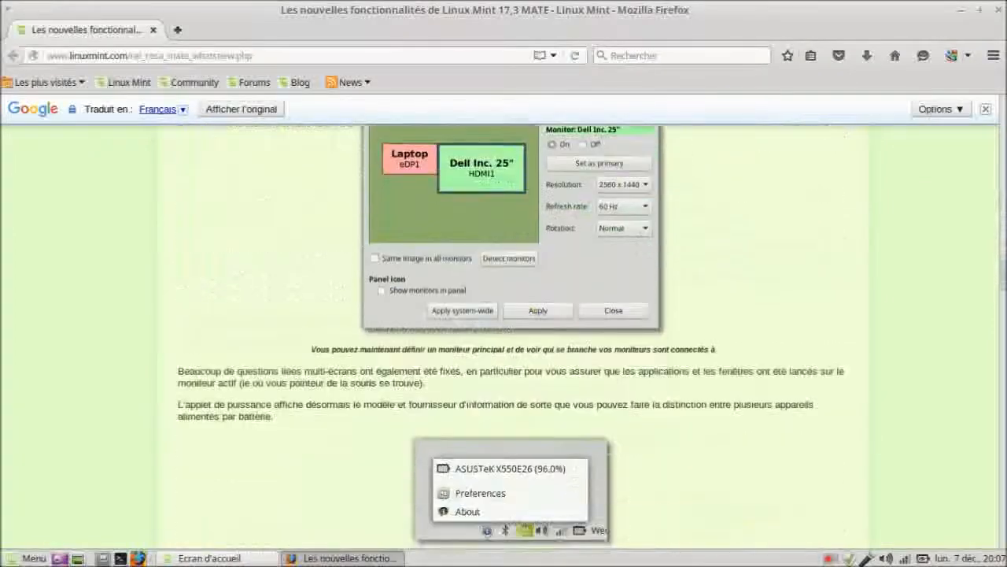
{"action": "scroll", "coordinate": [504, 330], "scroll_direction": "down", "scroll_amount": 10}
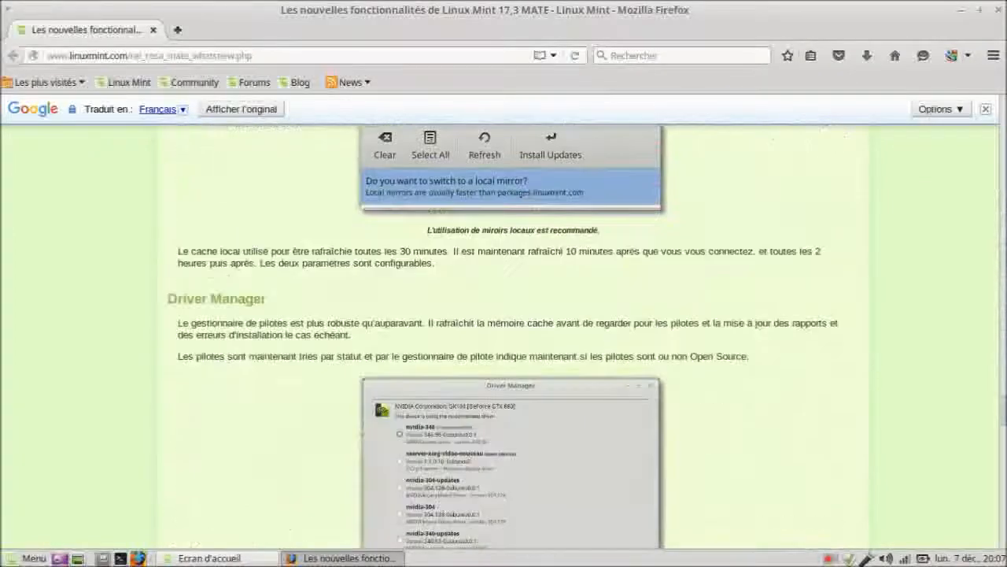
{"action": "scroll", "coordinate": [503, 331], "scroll_direction": "up", "scroll_amount": 20}
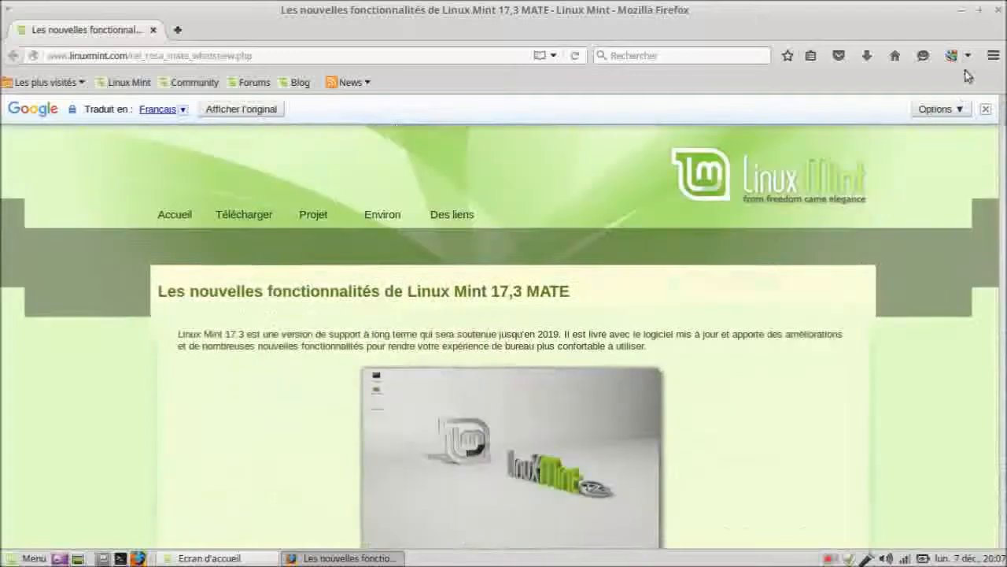
Close the web browser and the Linux Mint welcome screen.
{"action": "left_click", "coordinate": [997, 11]}
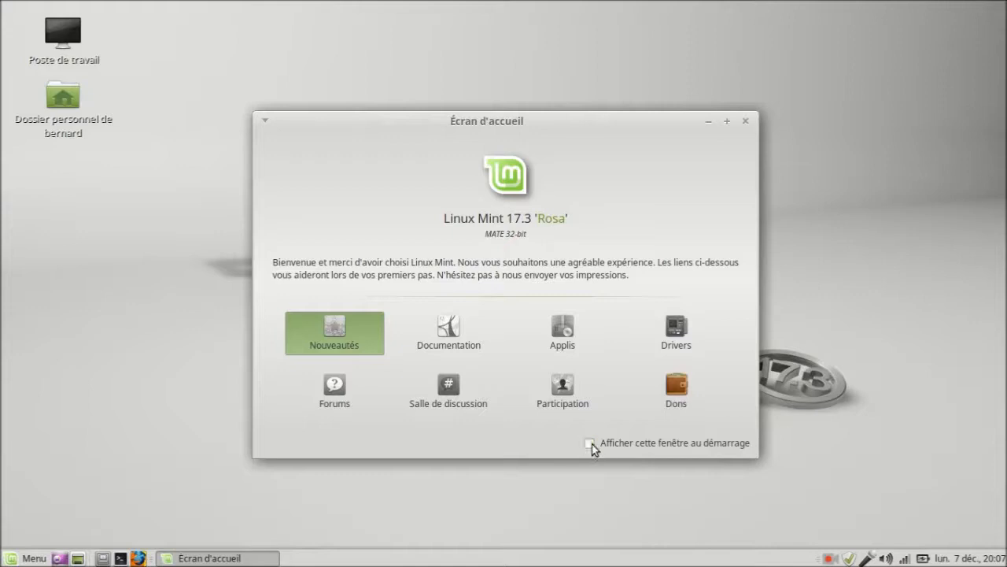
{"action": "left_click", "coordinate": [746, 122]}
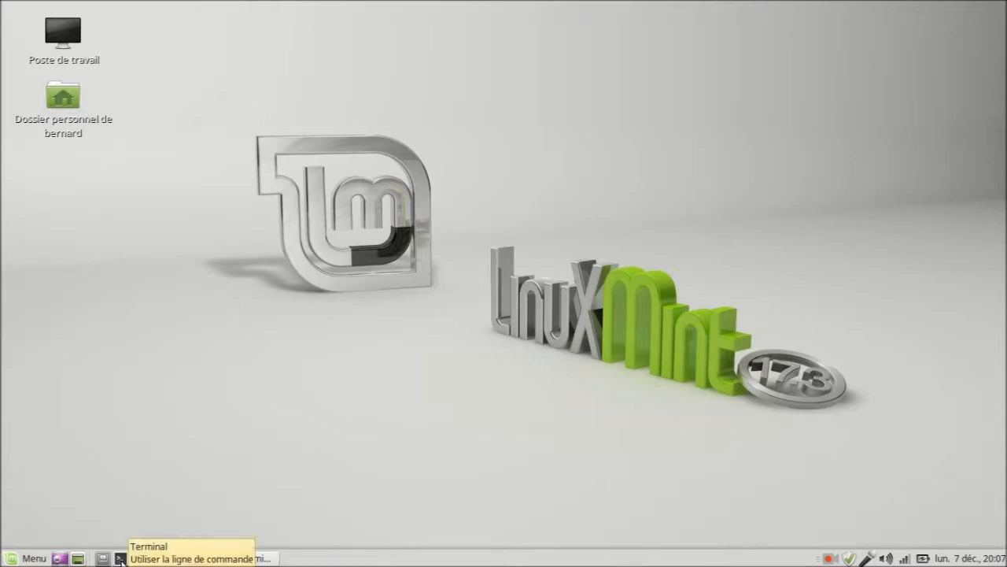
Open a terminal window to look at it and close it again.
{"action": "left_click", "coordinate": [119, 558]}
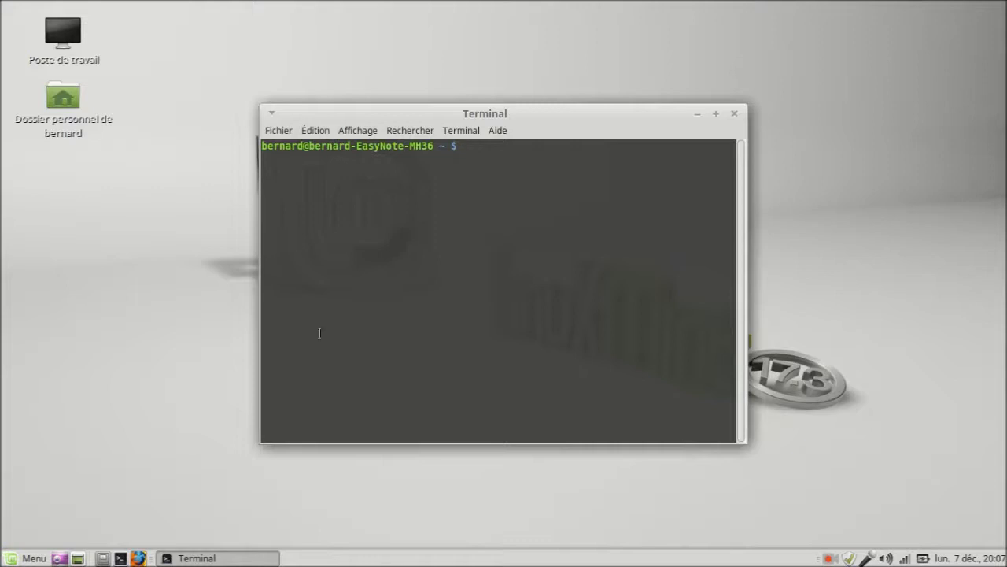
{"action": "left_click", "coordinate": [734, 114]}
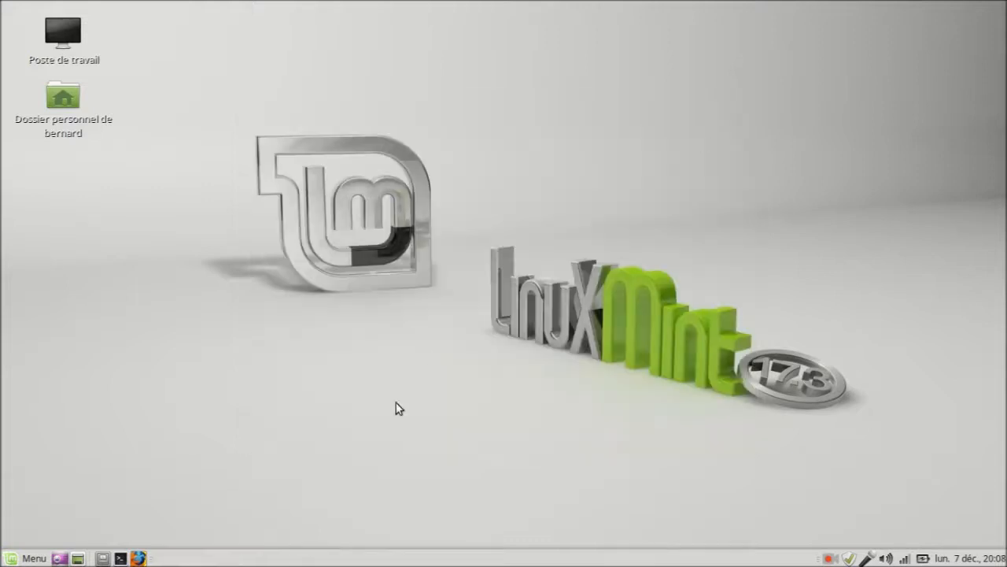
{"action": "left_click", "coordinate": [139, 557]}
Open the System Monitor from the favourite applications, examine the system details and resource usage, and close it.
{"action": "left_click", "coordinate": [28, 559]}
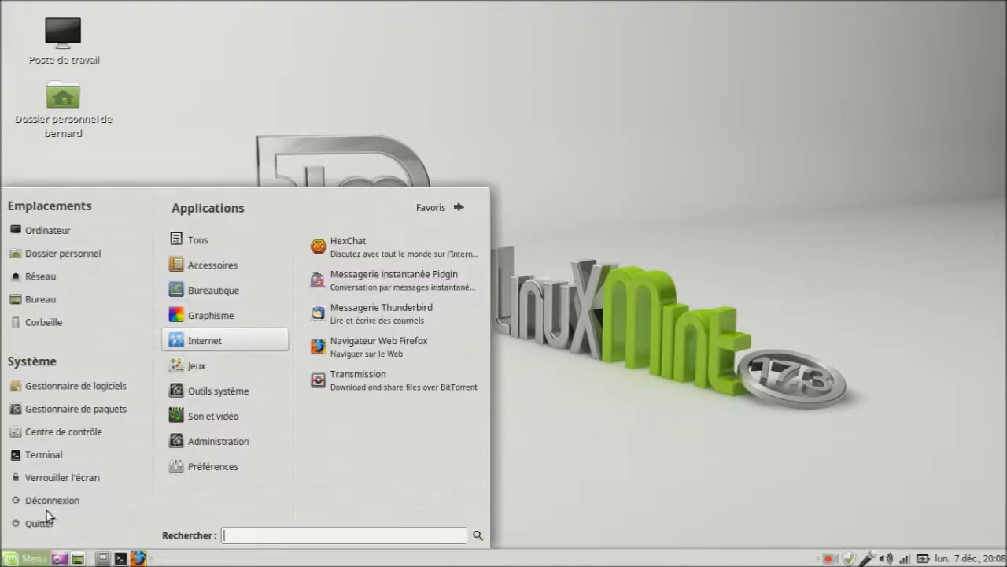
{"action": "left_click", "coordinate": [440, 207]}
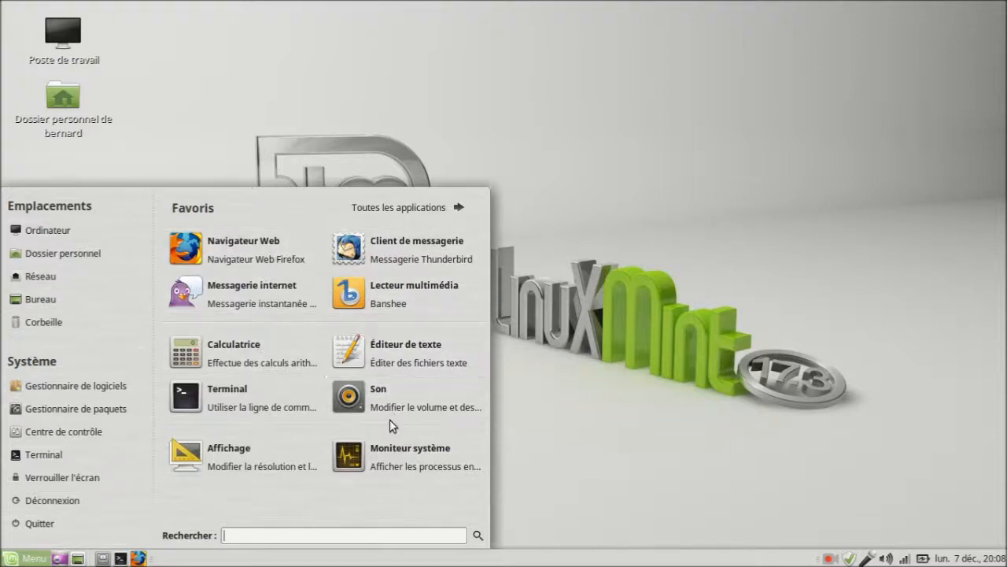
{"action": "left_click", "coordinate": [357, 465]}
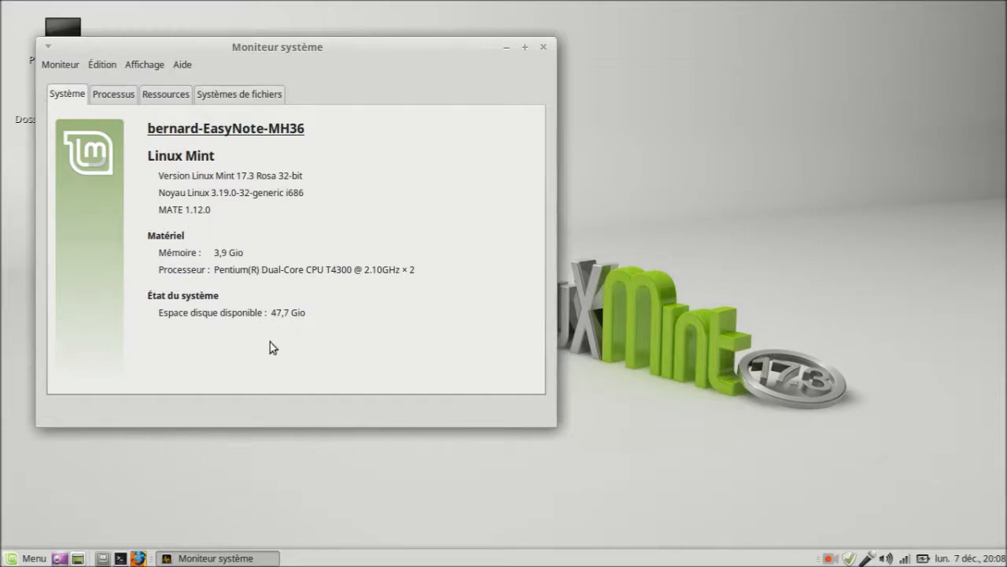
{"action": "left_click", "coordinate": [123, 100]}
{"action": "left_click", "coordinate": [163, 100]}
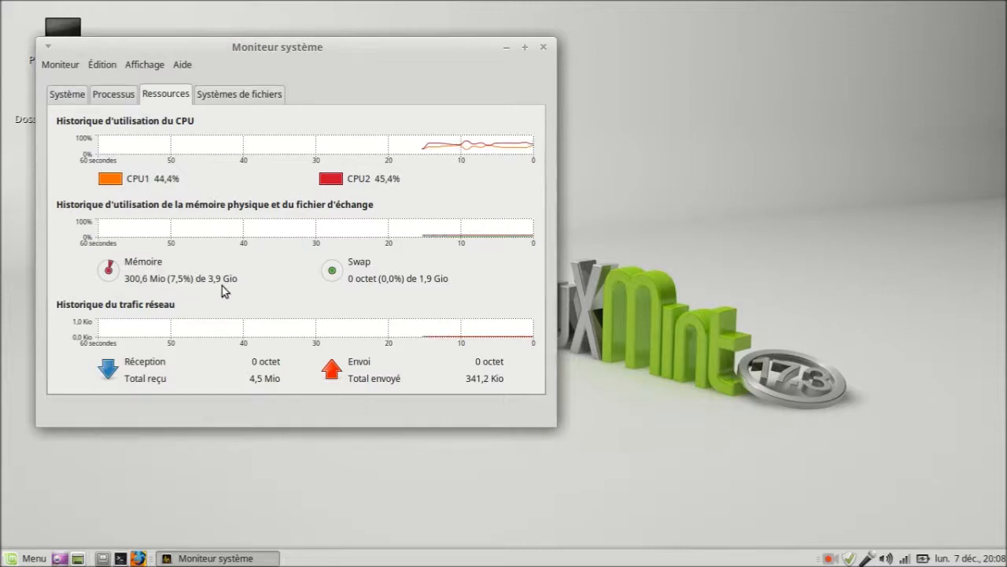
{"action": "left_click", "coordinate": [543, 47]}
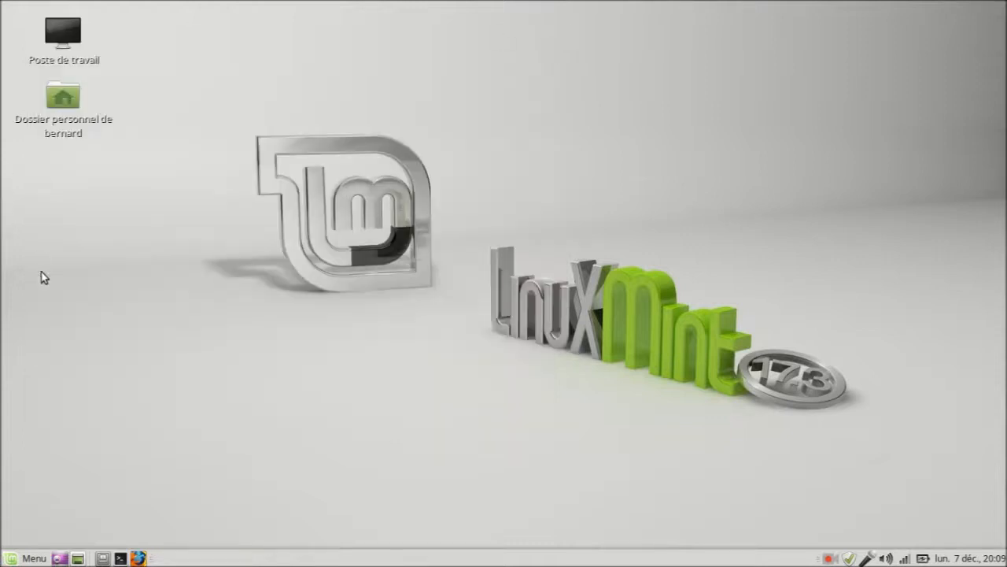
Browse the full list of installed applications and the Accessories category.
{"action": "left_click", "coordinate": [28, 558]}
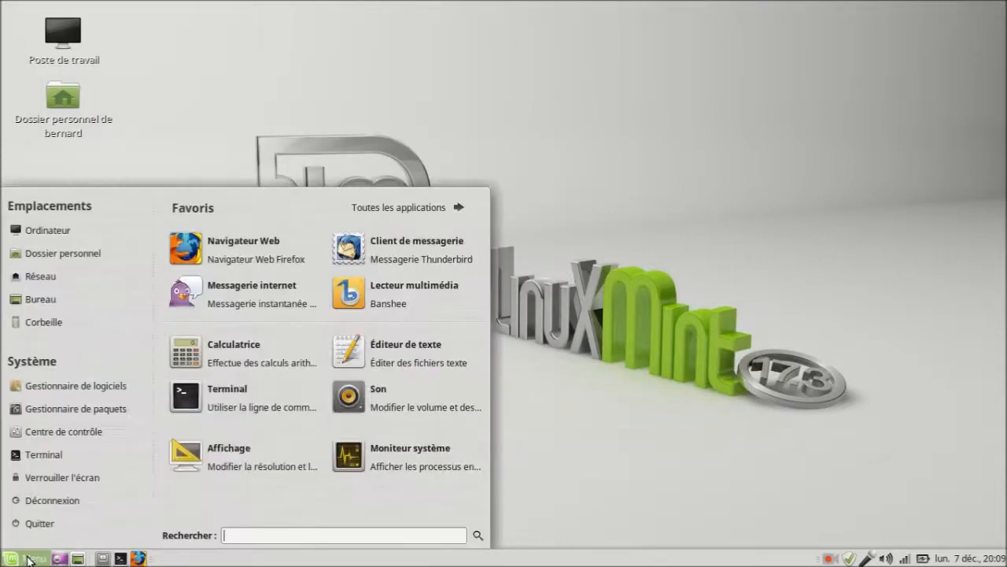
{"action": "left_click", "coordinate": [415, 208]}
{"action": "mouse_move", "coordinate": [225, 242]}
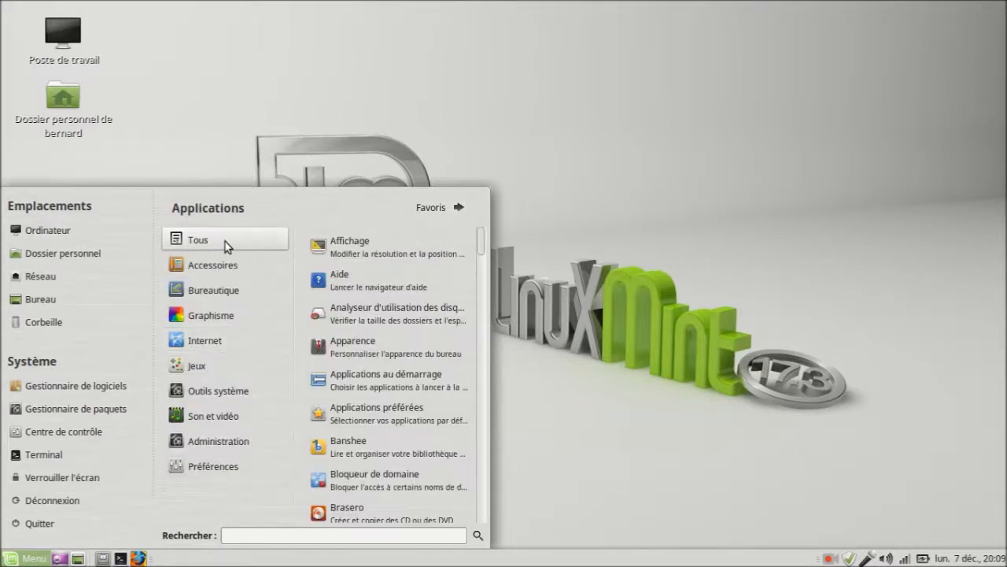
{"action": "mouse_move", "coordinate": [482, 235]}
{"action": "left_mouse_down"}
{"action": "mouse_move", "coordinate": [486, 509]}
{"action": "mouse_move", "coordinate": [481, 225]}
{"action": "left_mouse_up"}
{"action": "left_click", "coordinate": [180, 266]}
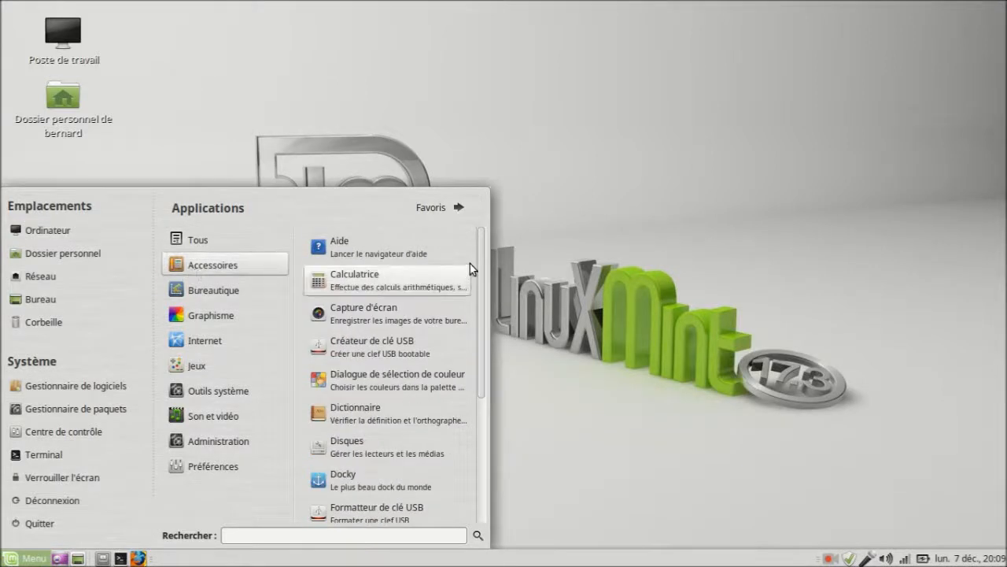
{"action": "left_click_drag", "start_coordinate": [483, 250], "coordinate": [489, 420]}
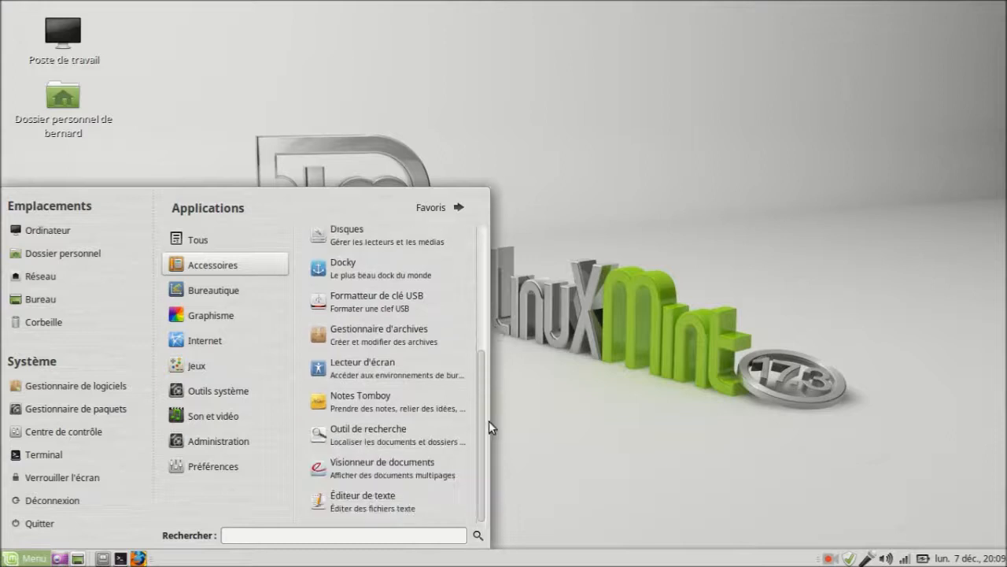
View a blank LibreOffice Writer document and a blank Calc spreadsheet, closing each one again.
{"action": "left_click", "coordinate": [227, 295]}
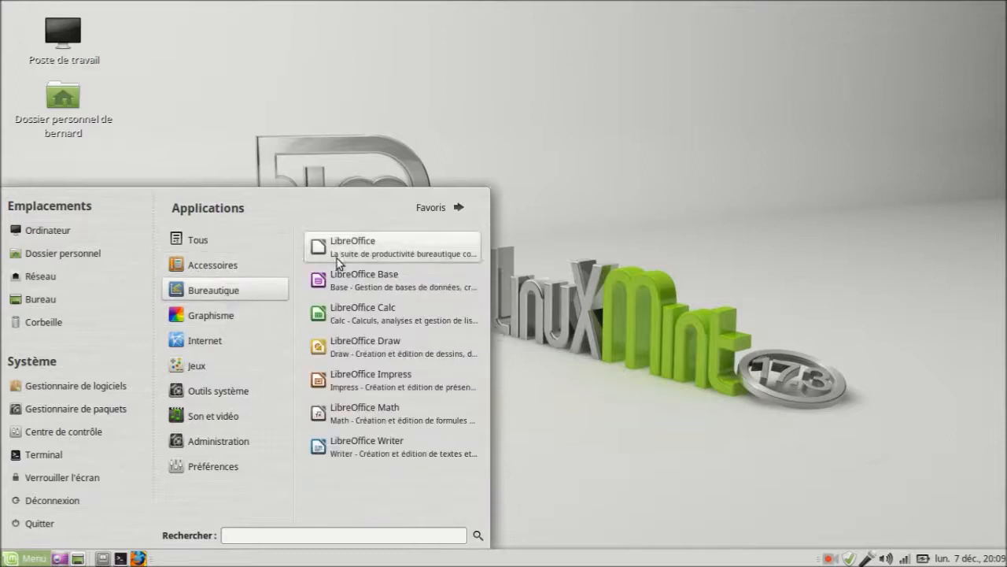
{"action": "left_click", "coordinate": [355, 446]}
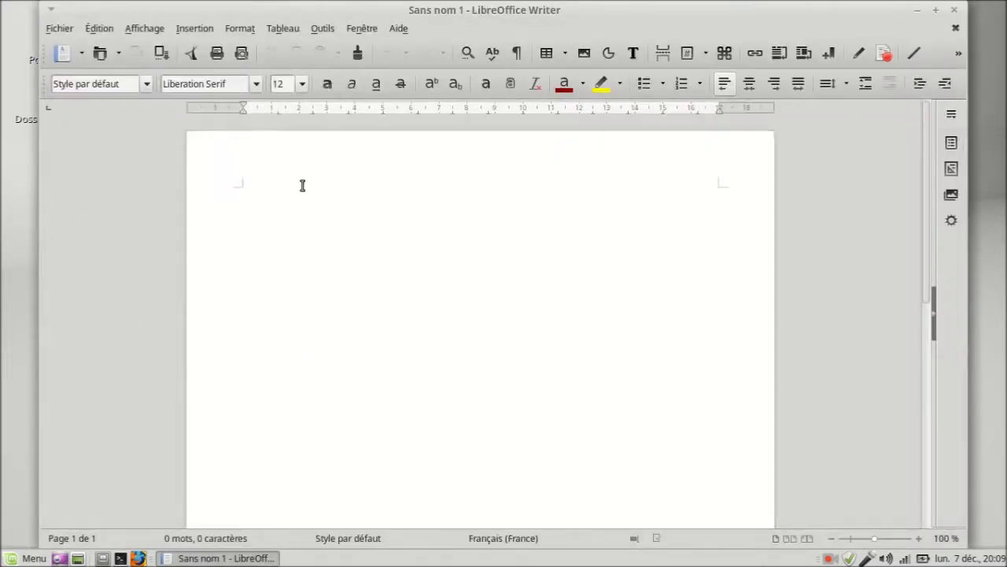
{"action": "mouse_move", "coordinate": [312, 189]}
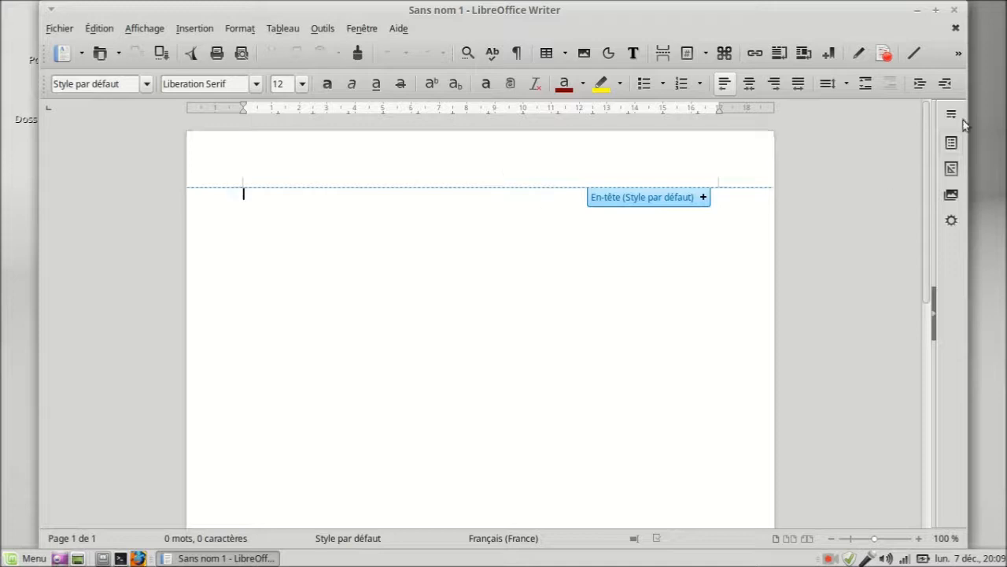
{"action": "left_click", "coordinate": [956, 28]}
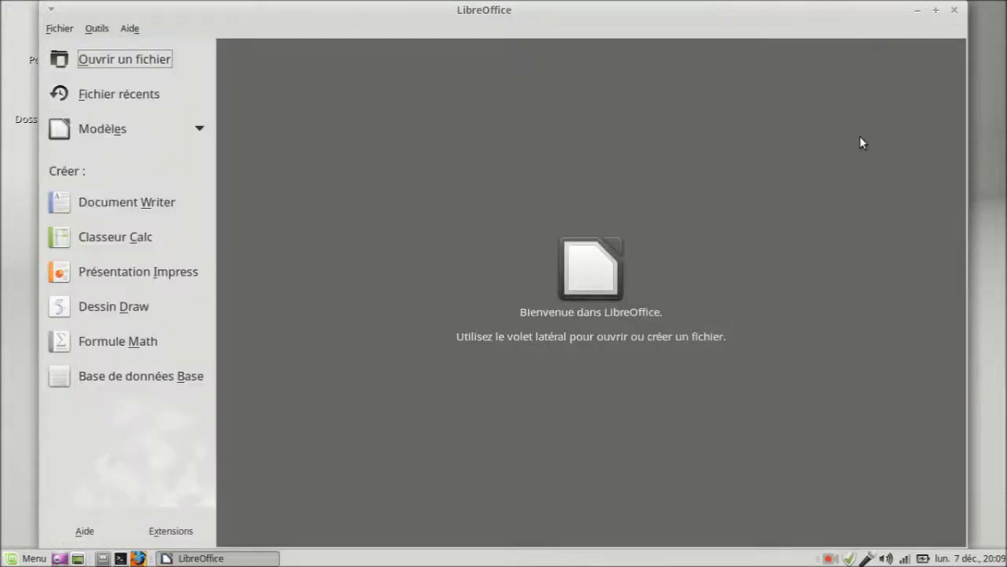
{"action": "left_click", "coordinate": [87, 240]}
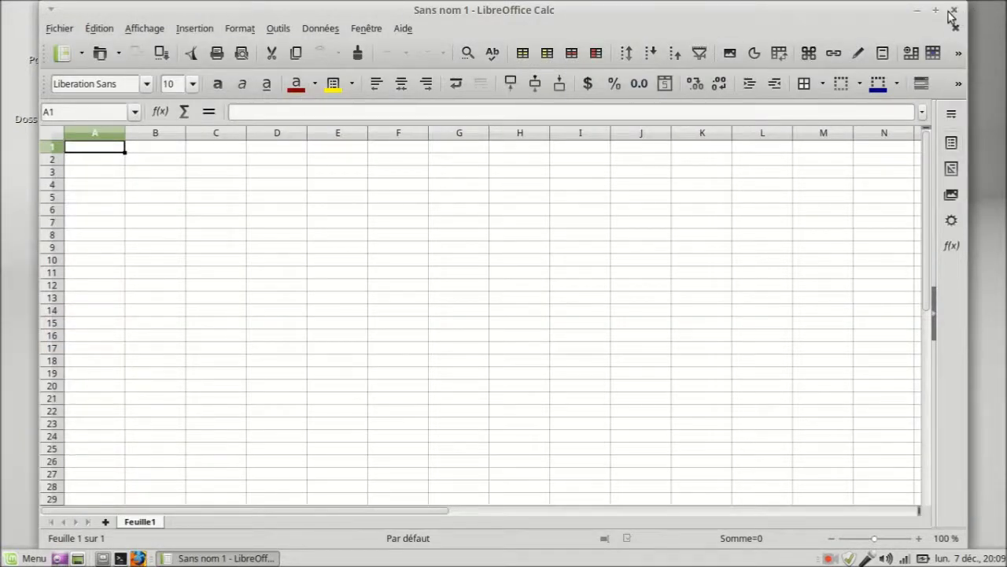
{"action": "left_click", "coordinate": [953, 11]}
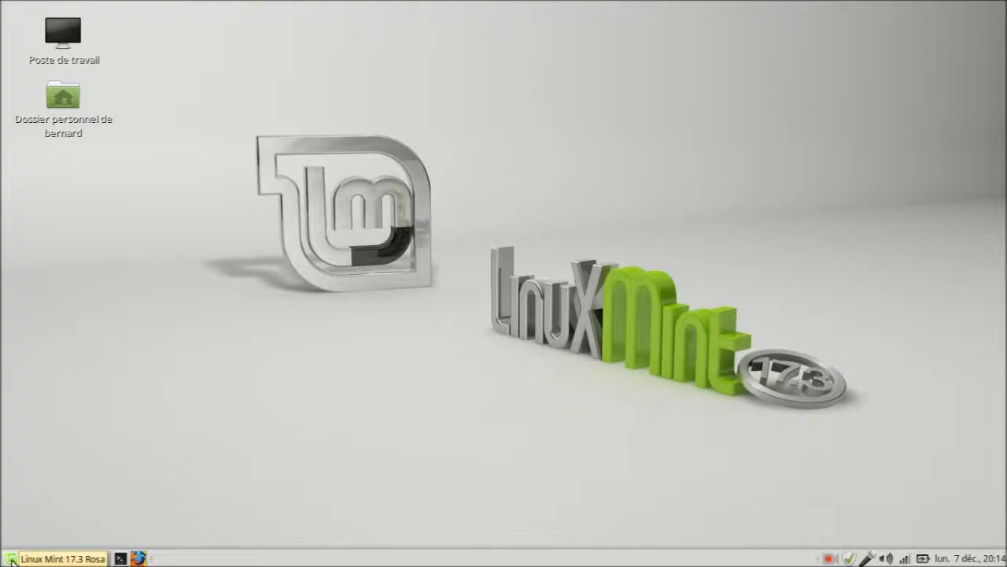
Open the login window preferences from the Control Centre, entering the administrator password to authorise access.
{"action": "left_click", "coordinate": [11, 558]}
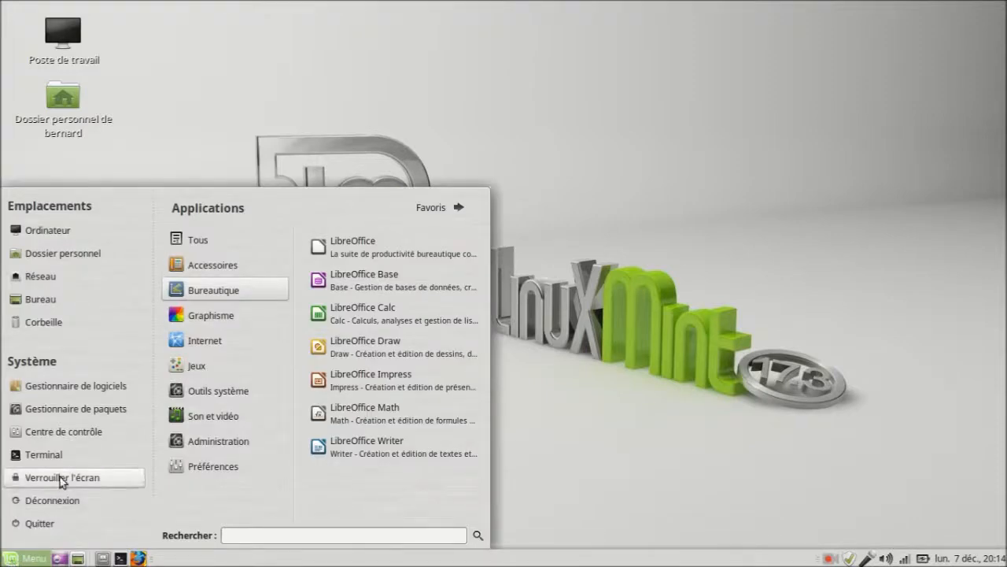
{"action": "left_click", "coordinate": [69, 441]}
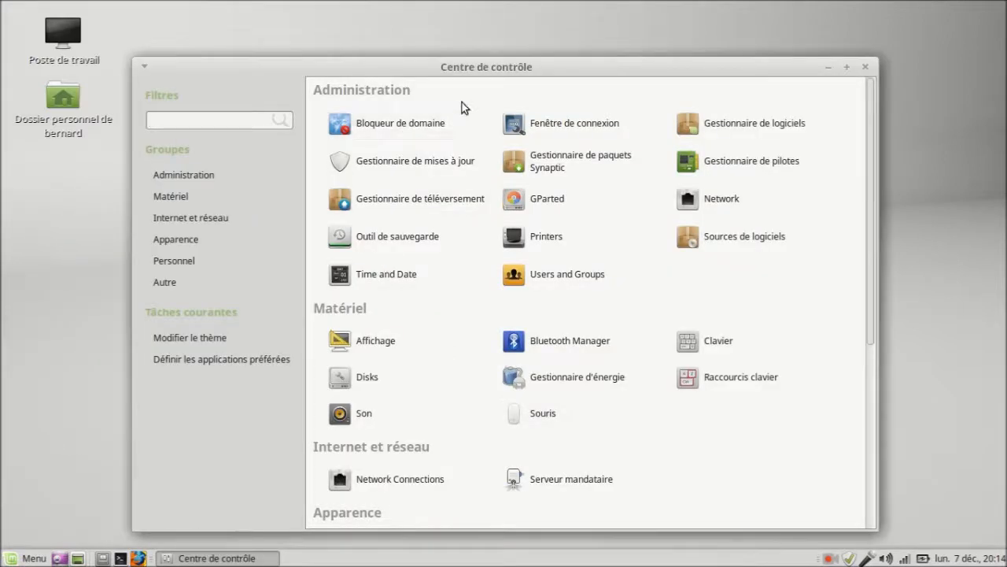
{"action": "left_click", "coordinate": [575, 129]}
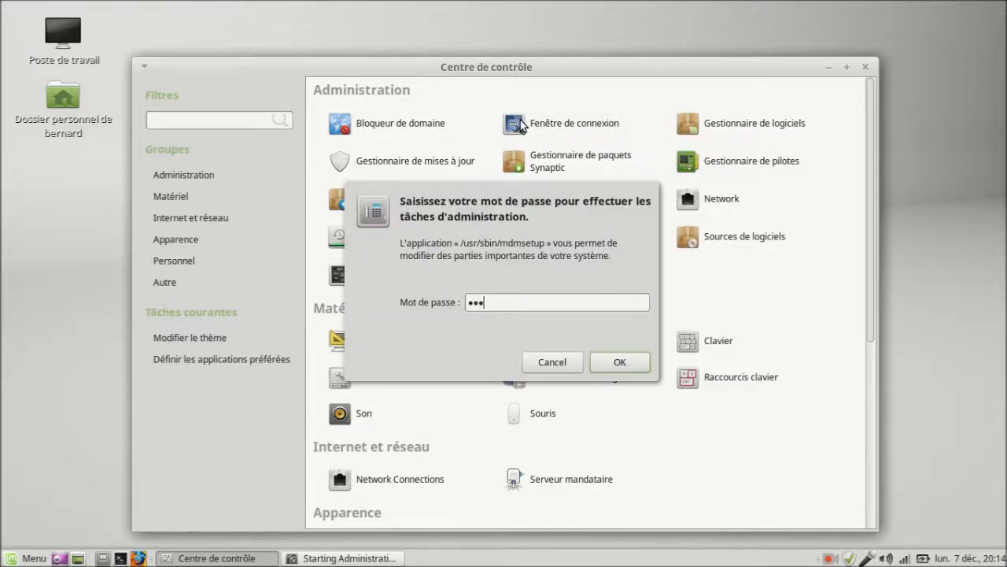
{"action": "type", "text": "••••••"}
{"action": "key", "text": "Return"}
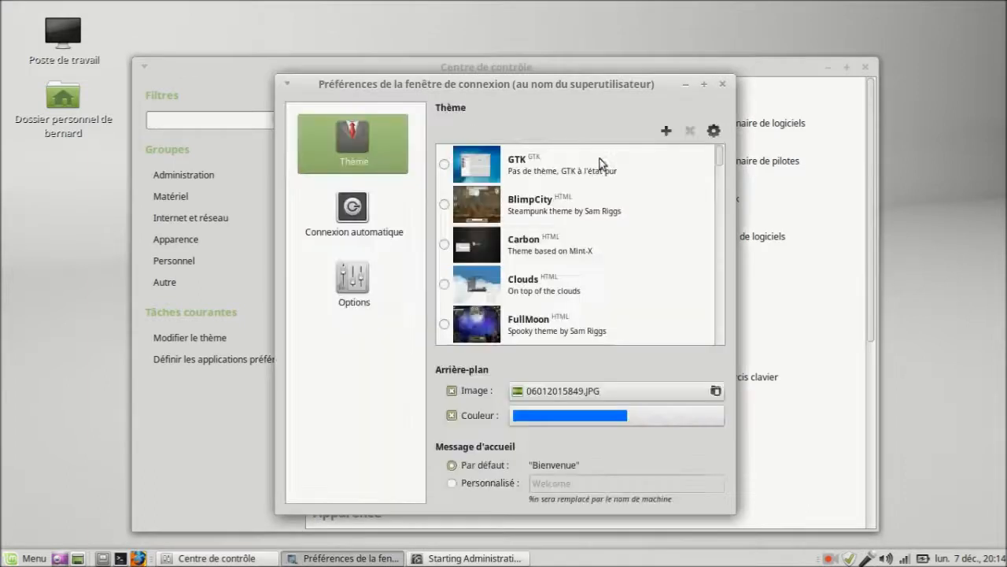
Set the login window's background colour to the violet-blue #4400FF.
{"action": "left_click", "coordinate": [569, 420]}
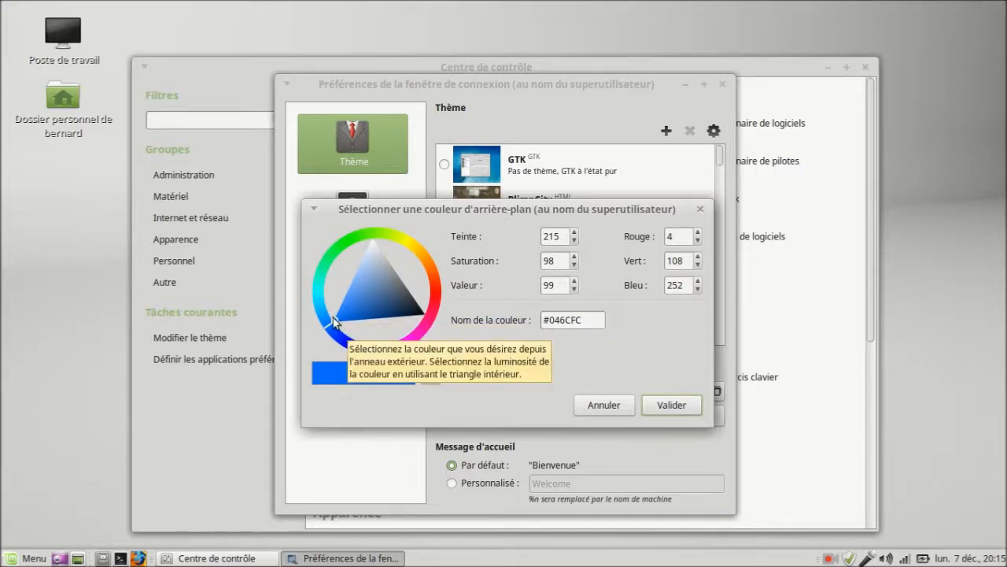
{"action": "left_click", "coordinate": [431, 374]}
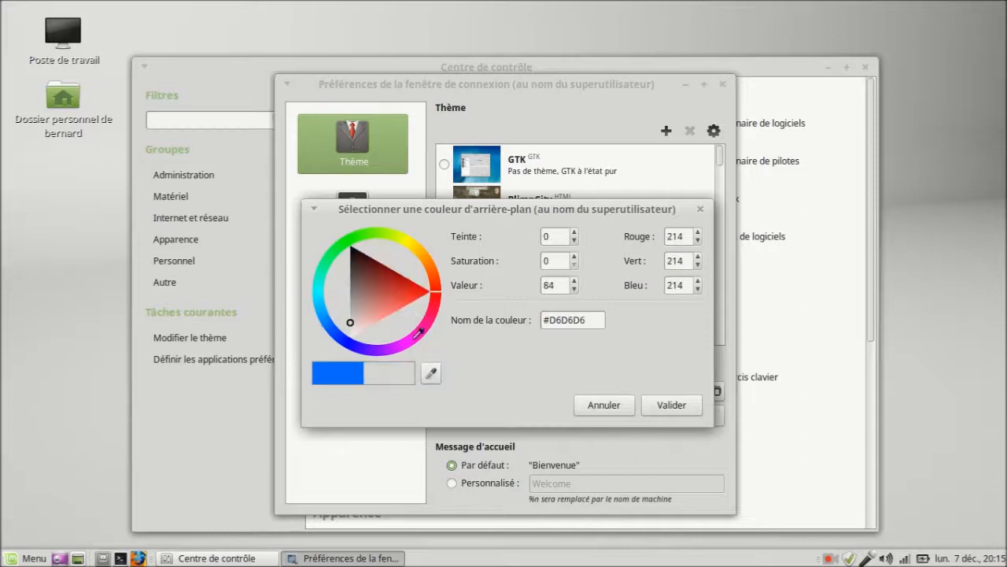
{"action": "left_click", "coordinate": [351, 337]}
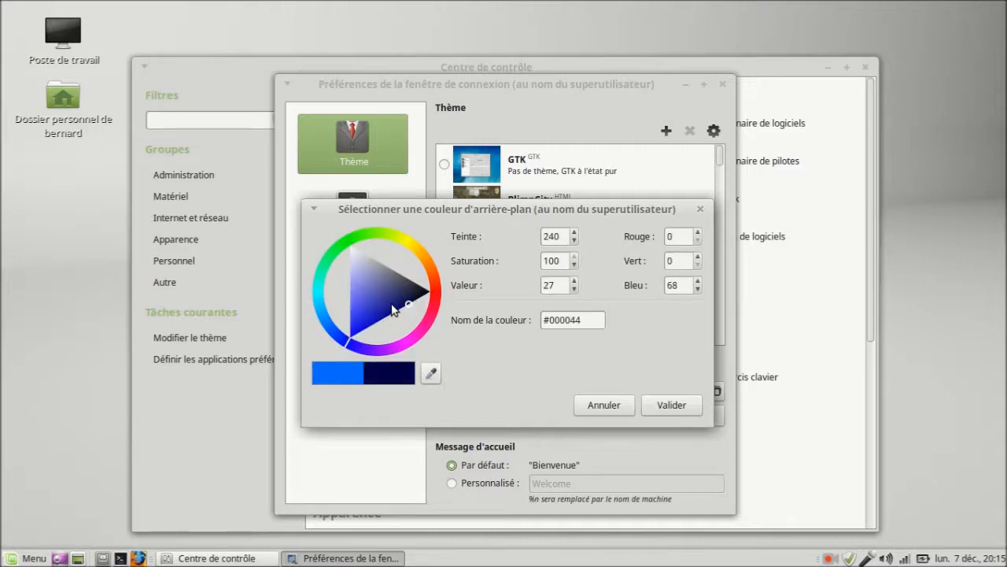
{"action": "mouse_move", "coordinate": [410, 302]}
{"action": "left_mouse_down"}
{"action": "mouse_move", "coordinate": [353, 331]}
{"action": "mouse_move", "coordinate": [364, 337]}
{"action": "mouse_move", "coordinate": [348, 343]}
{"action": "mouse_move", "coordinate": [374, 351]}
{"action": "mouse_move", "coordinate": [360, 357]}
{"action": "left_mouse_up"}
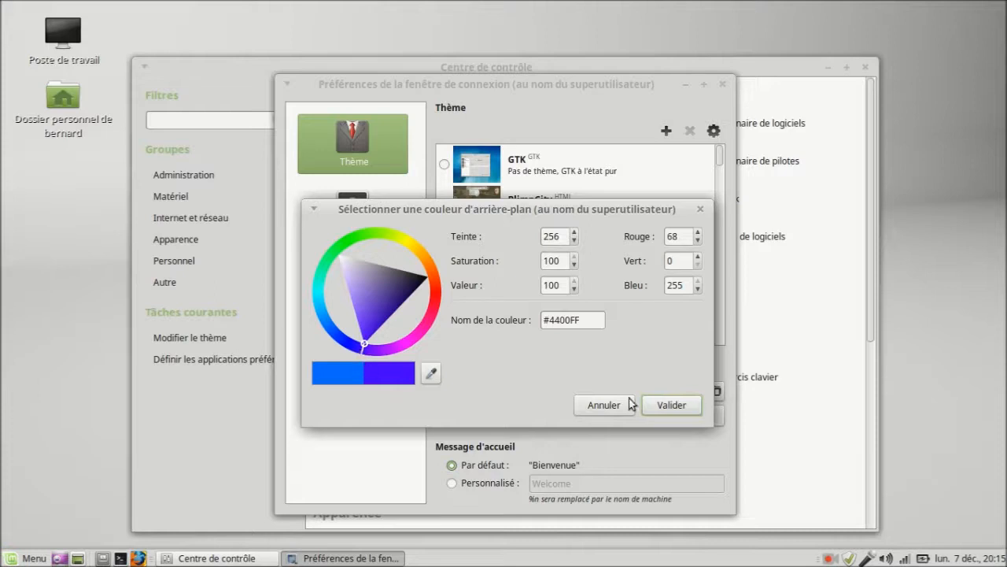
{"action": "left_click", "coordinate": [662, 407]}
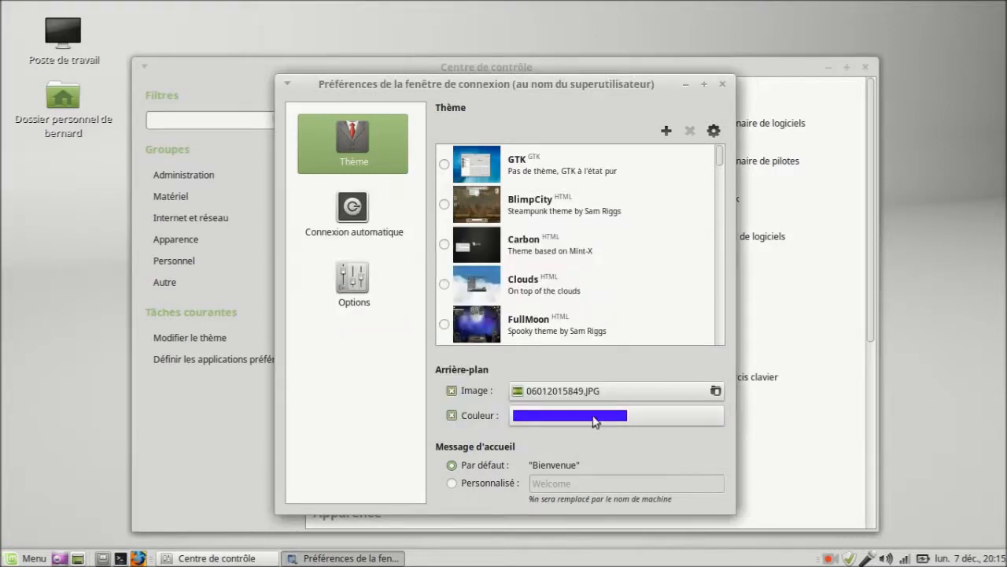
Set the login window's background image to CANADAIRS.jpg and close the login window preferences.
{"action": "left_click", "coordinate": [718, 393]}
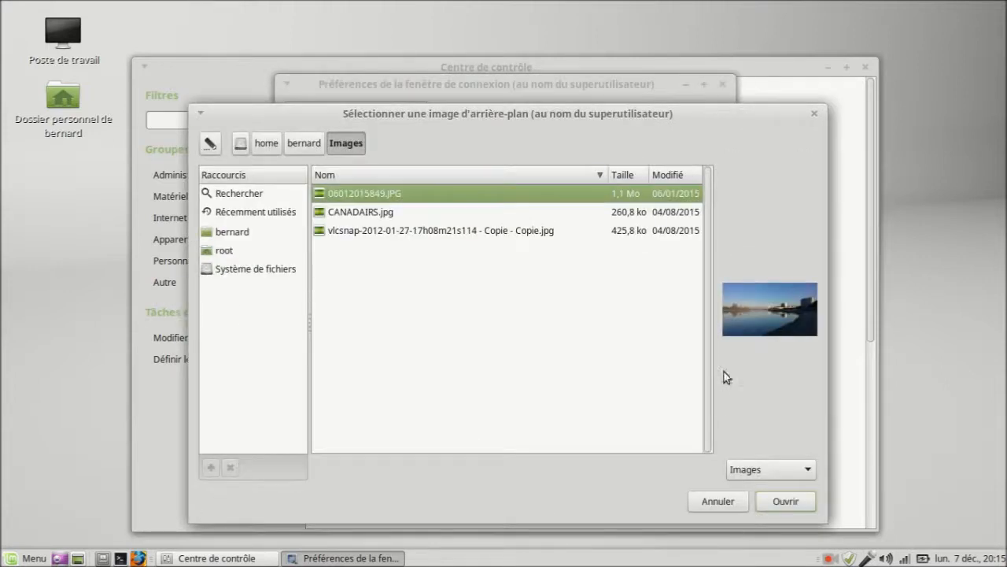
{"action": "left_click", "coordinate": [390, 212]}
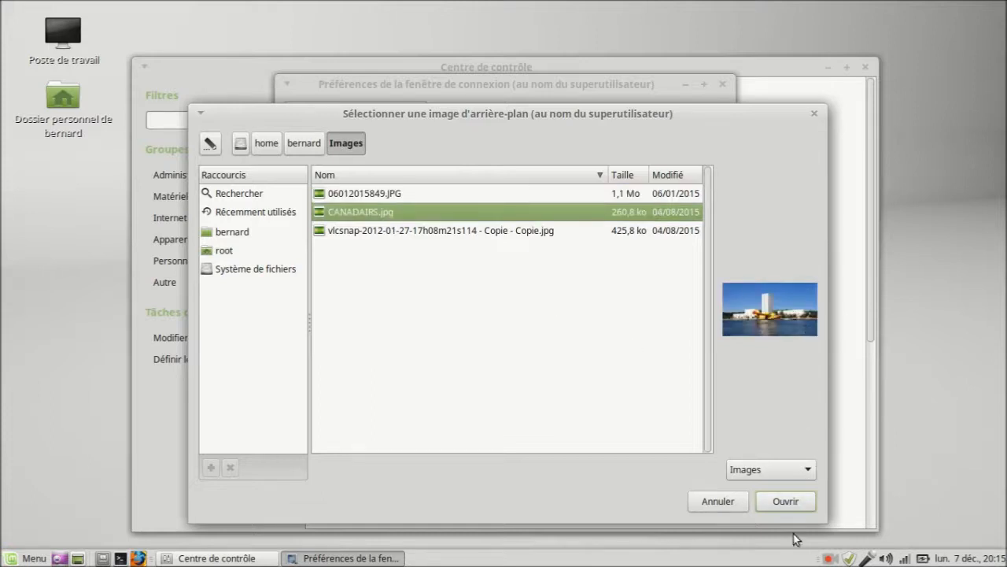
{"action": "left_click", "coordinate": [785, 502]}
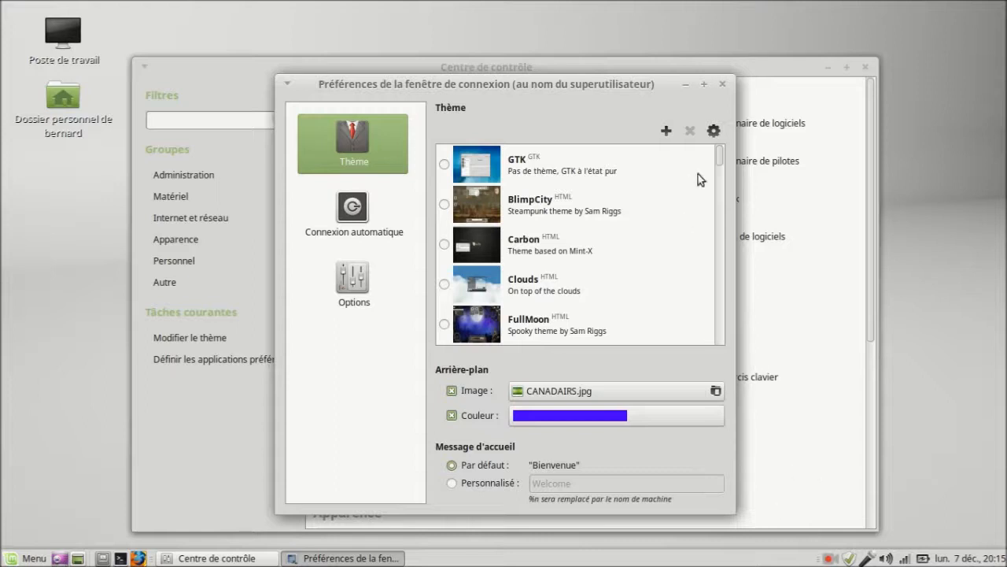
{"action": "left_click", "coordinate": [722, 84]}
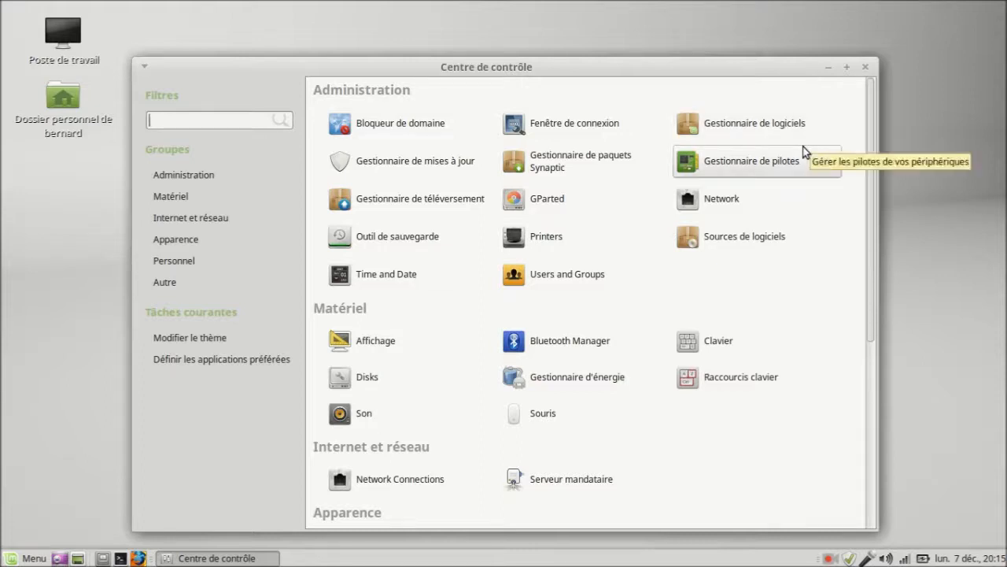
Open the software manager (Gestionnaire de logiciels) from the Control Centre, entering the administrator password to authorise access.
{"action": "left_click", "coordinate": [761, 126]}
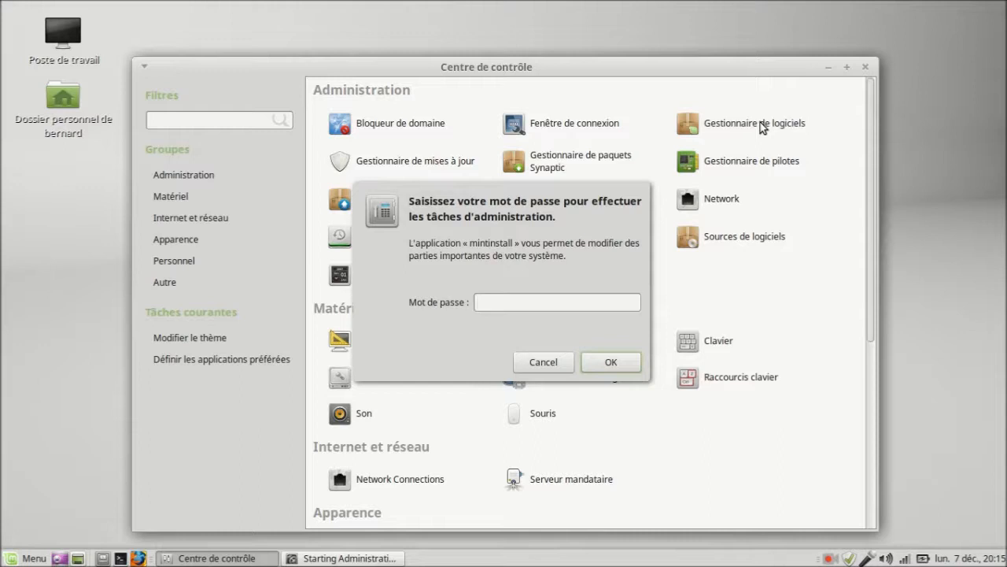
{"action": "type", "text": "••••••"}
{"action": "key", "text": "Return"}
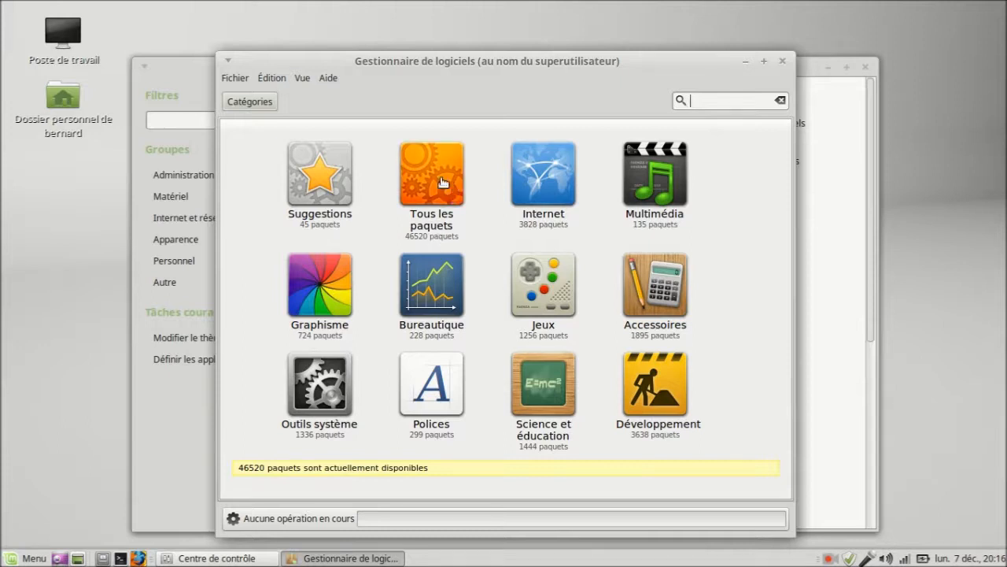
Open the skype page from the Suggestions category in a maximised window and install the package.
{"action": "left_click", "coordinate": [333, 188]}
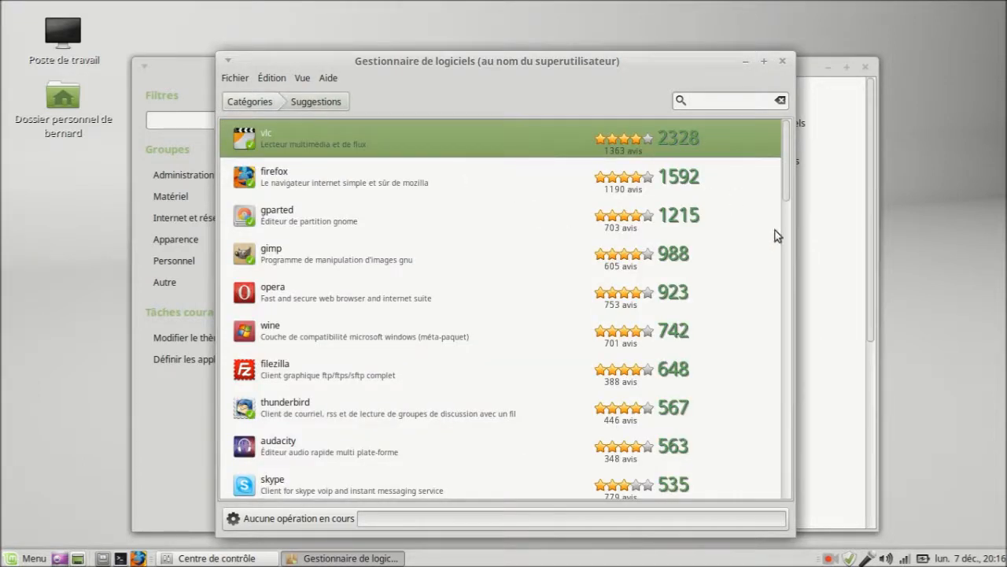
{"action": "left_click_drag", "start_coordinate": [785, 169], "coordinate": [784, 212]}
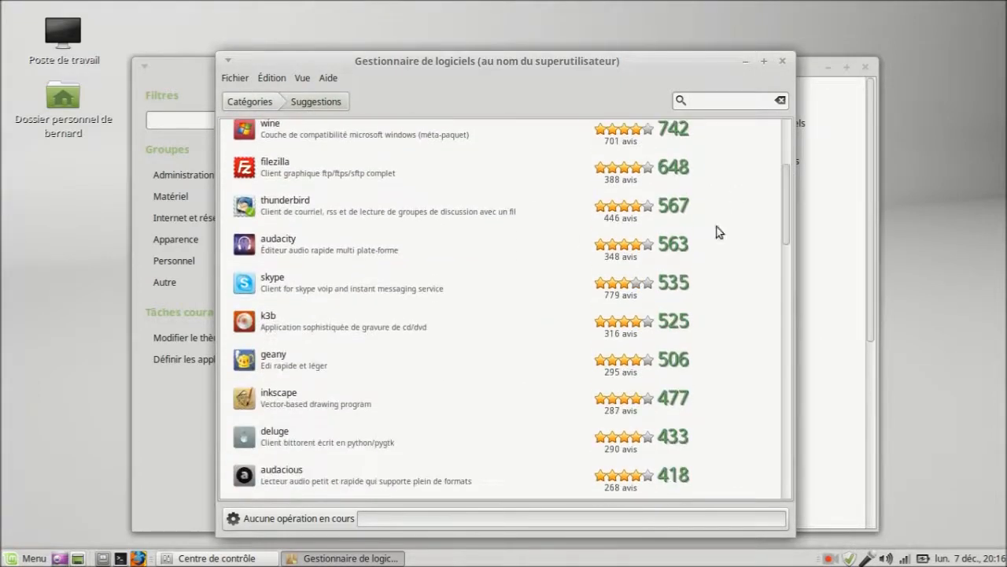
{"action": "left_click", "coordinate": [239, 288]}
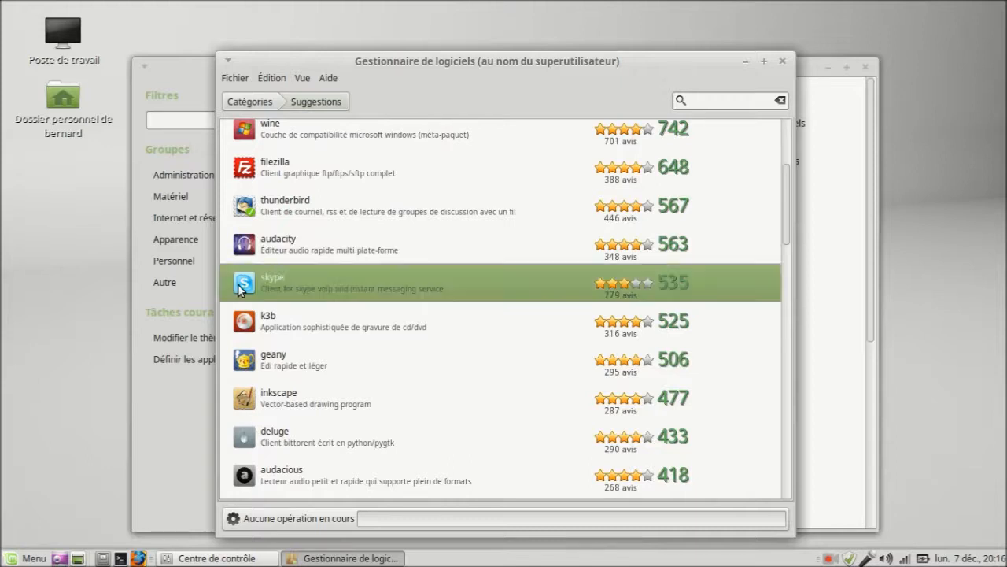
{"action": "double_click", "coordinate": [236, 285]}
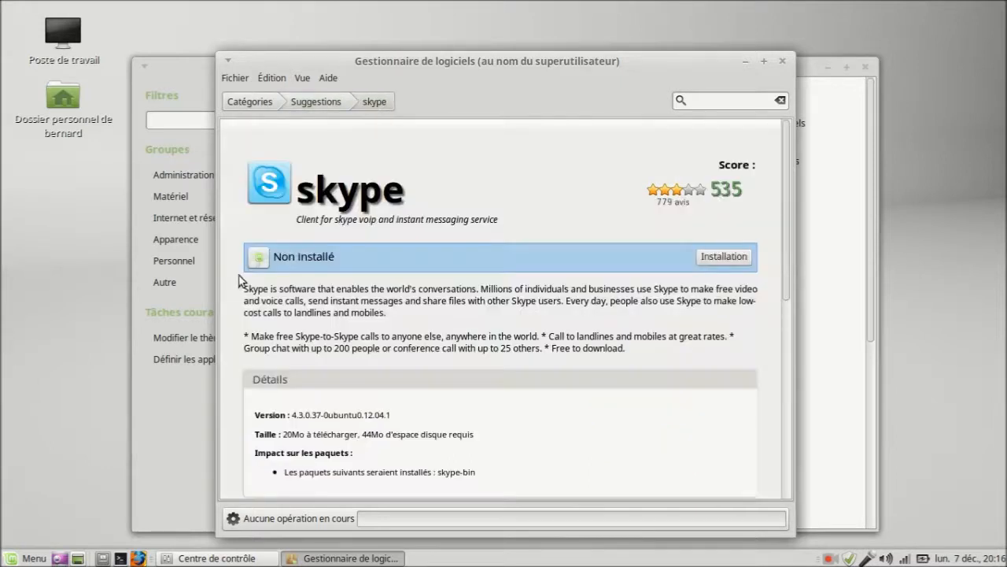
{"action": "left_click", "coordinate": [763, 62]}
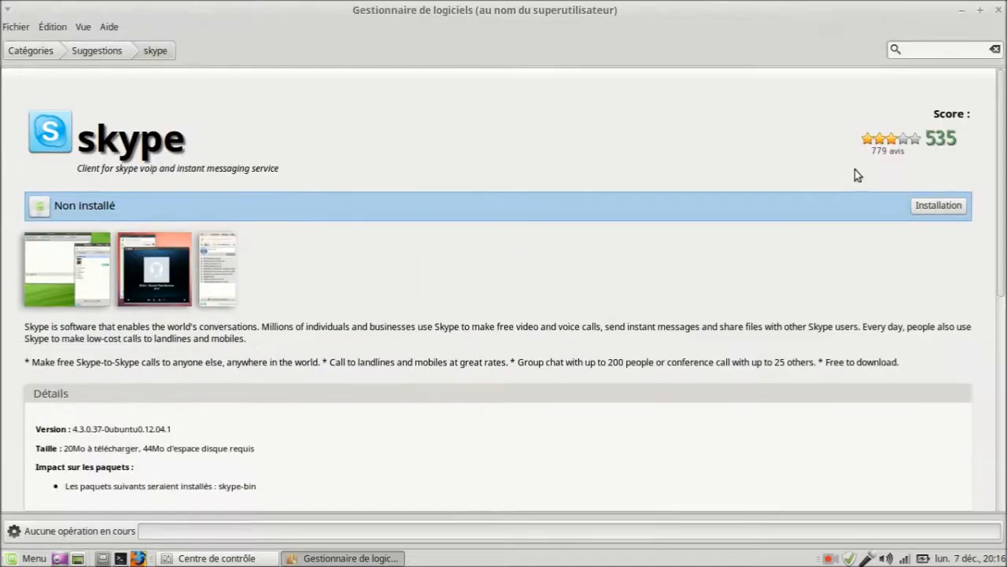
{"action": "left_click", "coordinate": [938, 206]}
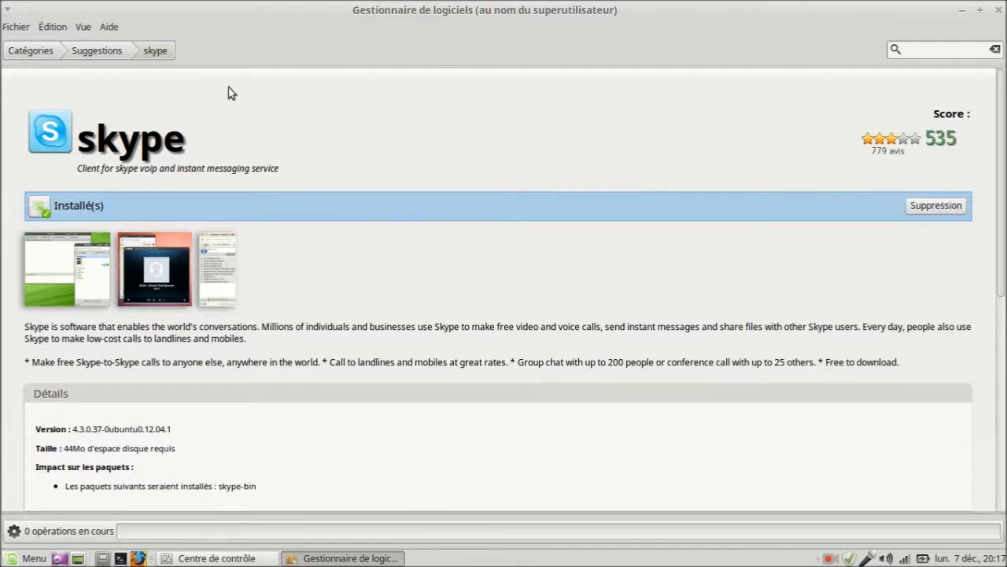
Browse the remaining suggested packages and return to the software categories.
{"action": "left_click", "coordinate": [93, 54]}
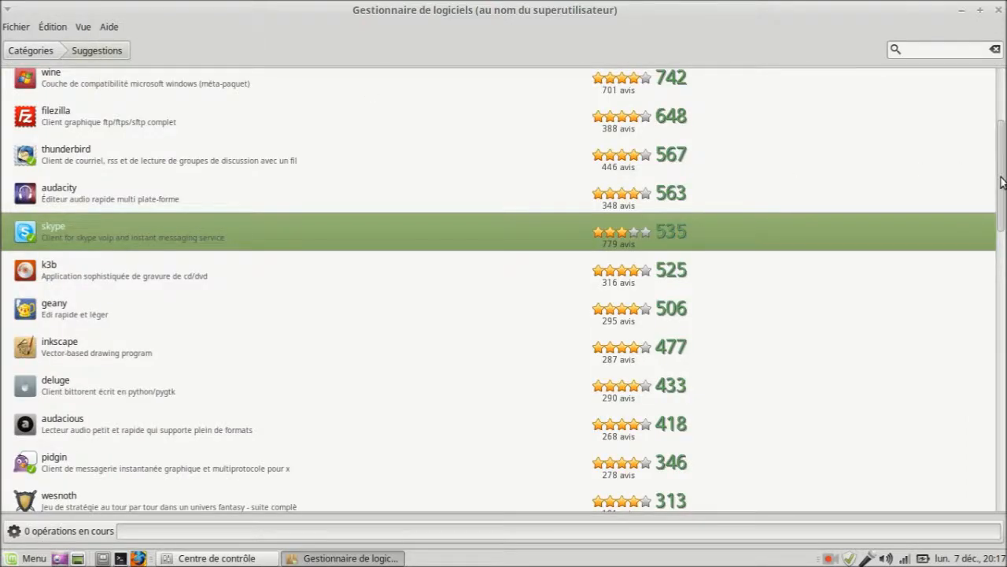
{"action": "scroll", "coordinate": [1002, 183], "scroll_direction": "down", "scroll_amount": 13}
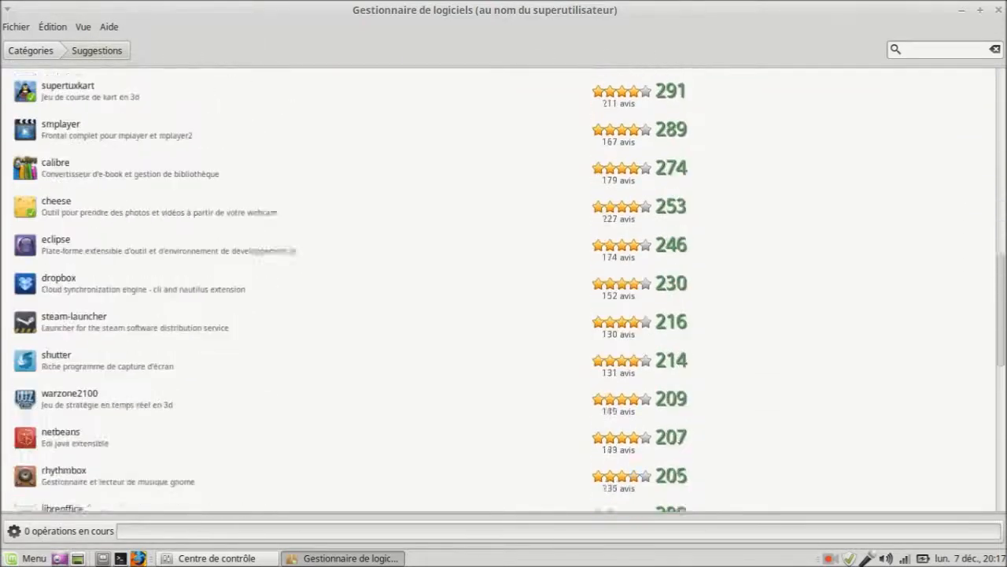
{"action": "scroll", "coordinate": [1002, 182], "scroll_direction": "down", "scroll_amount": 7}
{"action": "scroll", "coordinate": [428, 214], "scroll_direction": "up", "scroll_amount": 1}
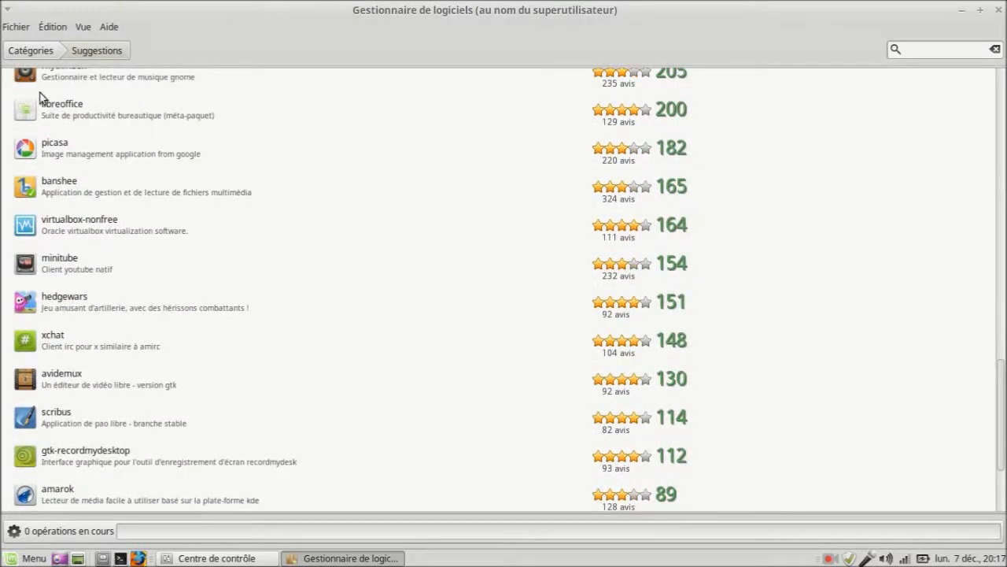
{"action": "left_click", "coordinate": [29, 53]}
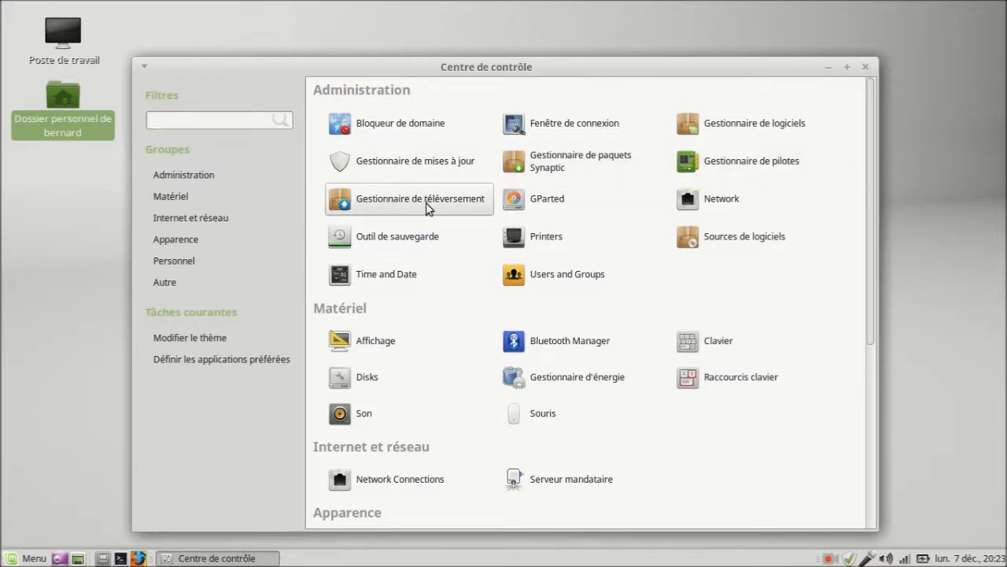
Open the GParted partition editor from the Control Centre, authorising it with the administrator password, and maximise its window.
{"action": "left_click", "coordinate": [532, 199]}
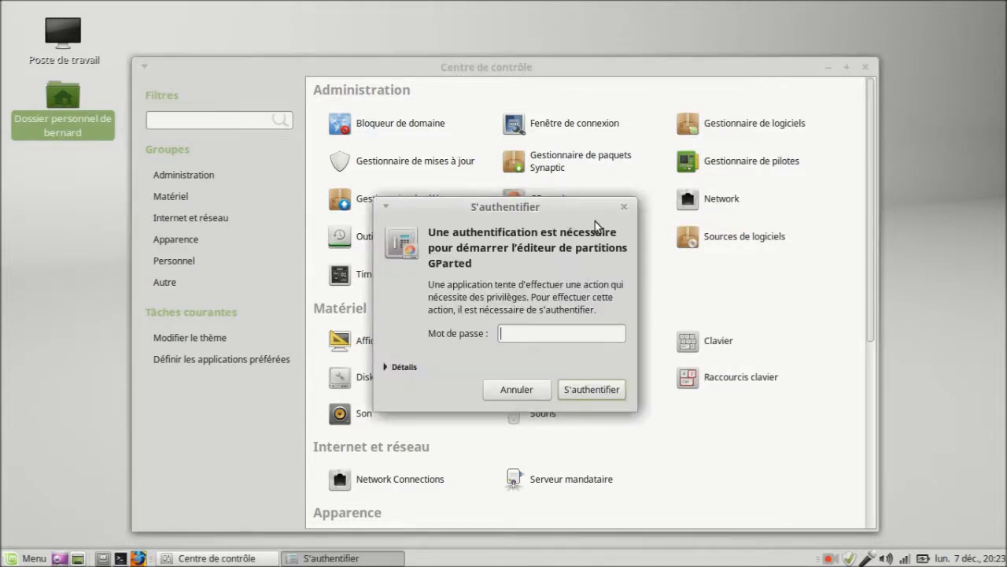
{"action": "type", "text": "••••••"}
{"action": "key", "text": "Return"}
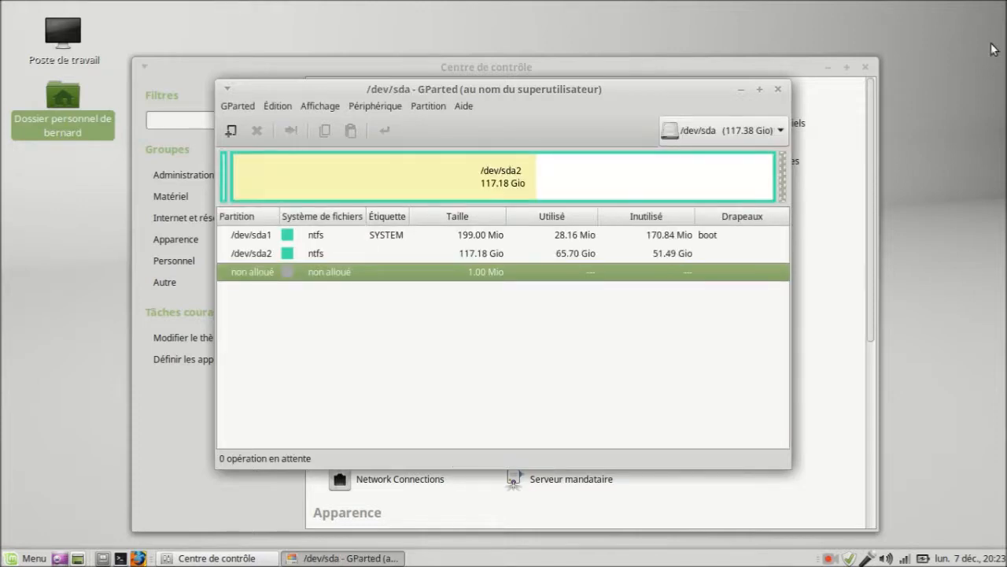
{"action": "left_click", "coordinate": [761, 91]}
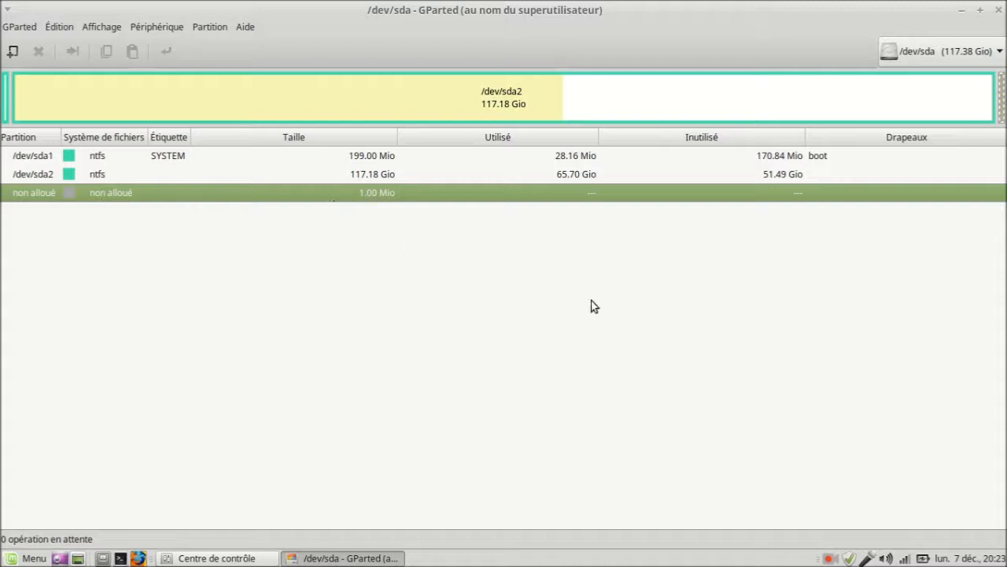
Examine the partitions on the /dev/sdb drive and close GParted.
{"action": "left_click", "coordinate": [1000, 52]}
{"action": "left_click", "coordinate": [945, 74]}
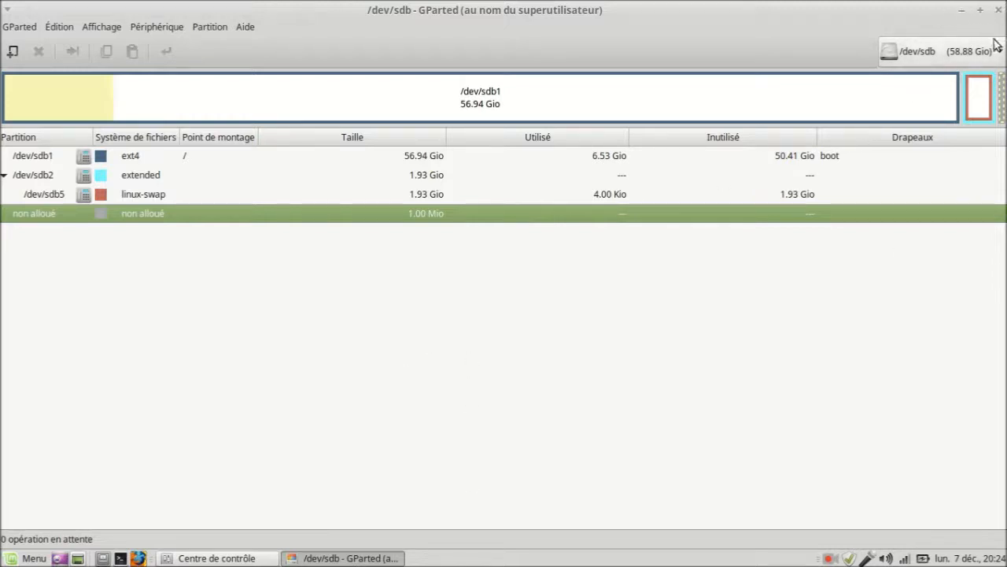
{"action": "left_click", "coordinate": [997, 12]}
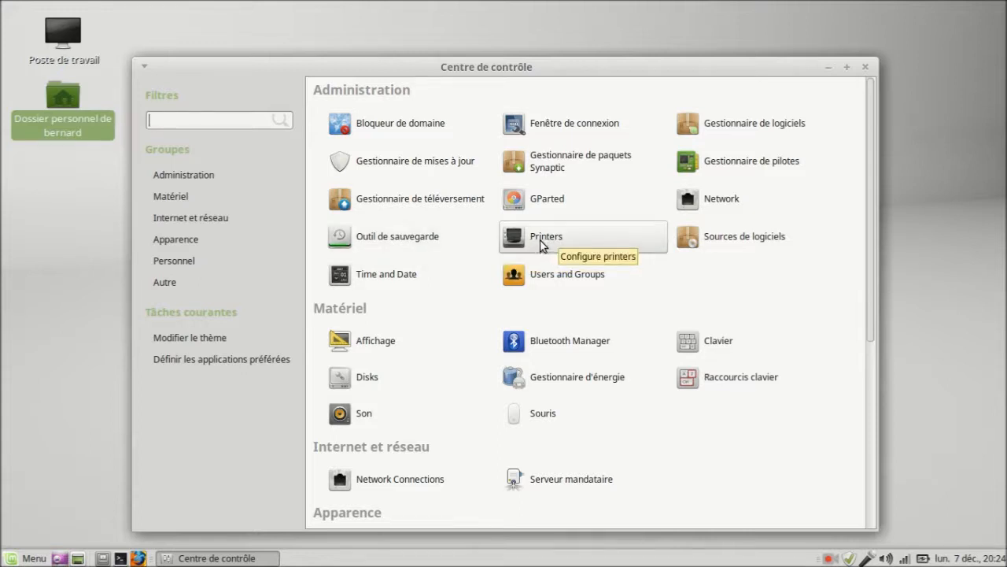
Open the Time and Date settings from the Control Centre and unlock them with the administrator password.
{"action": "left_click", "coordinate": [377, 279]}
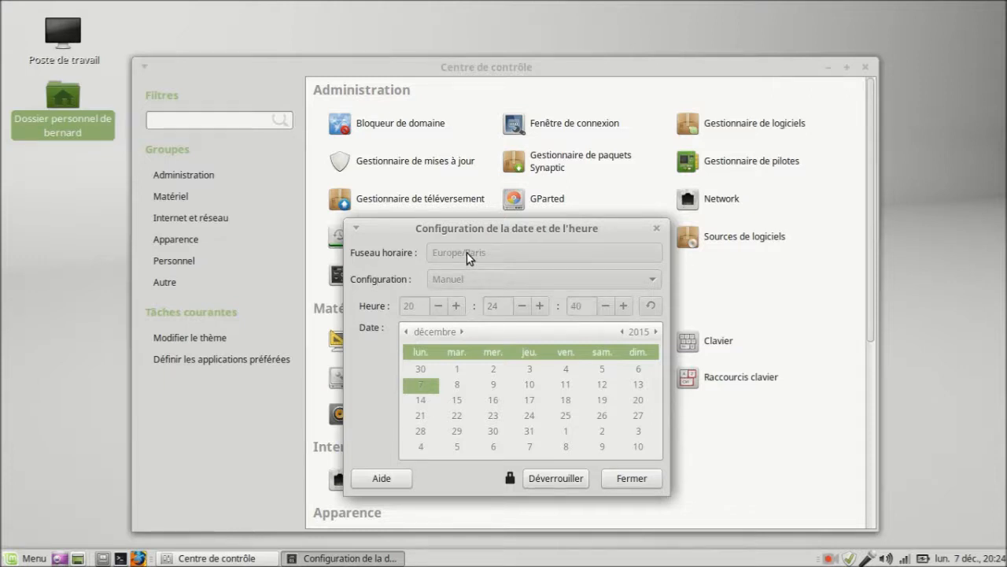
{"action": "left_click", "coordinate": [549, 478]}
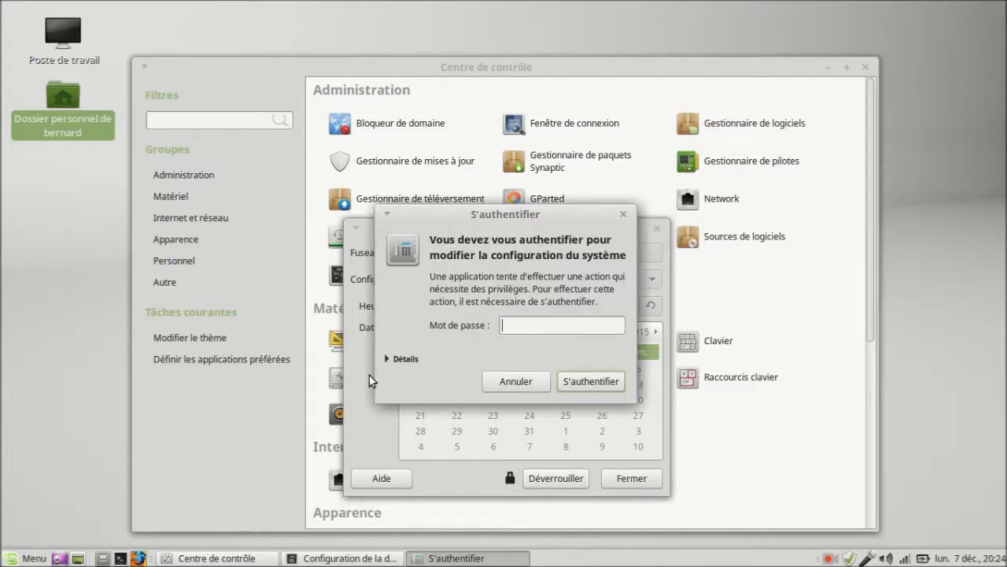
{"action": "type", "text": "******"}
{"action": "key", "text": "Return"}
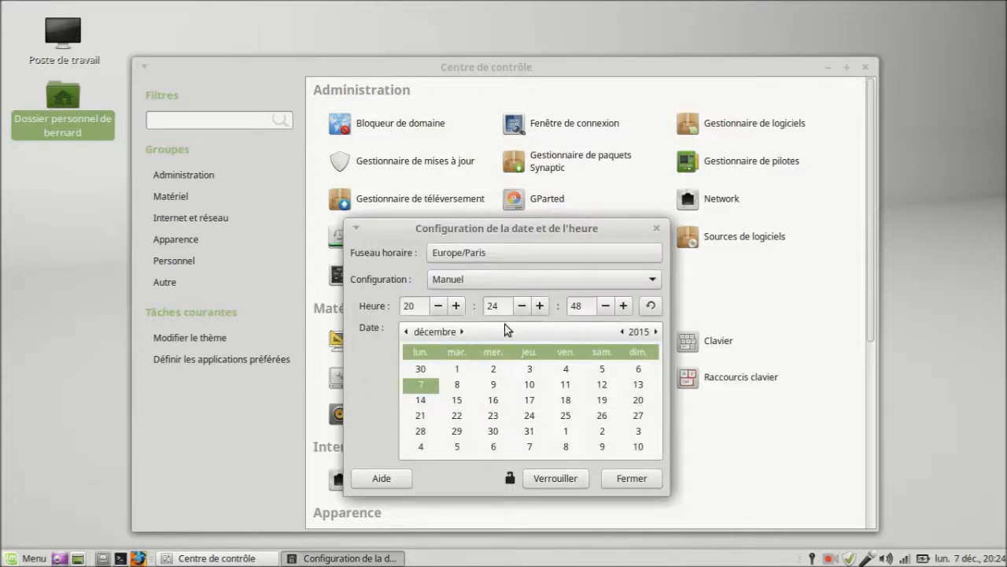
Select Europe/Paris on the time zone map, and lock the date and time settings again before closing them.
{"action": "left_click", "coordinate": [463, 255]}
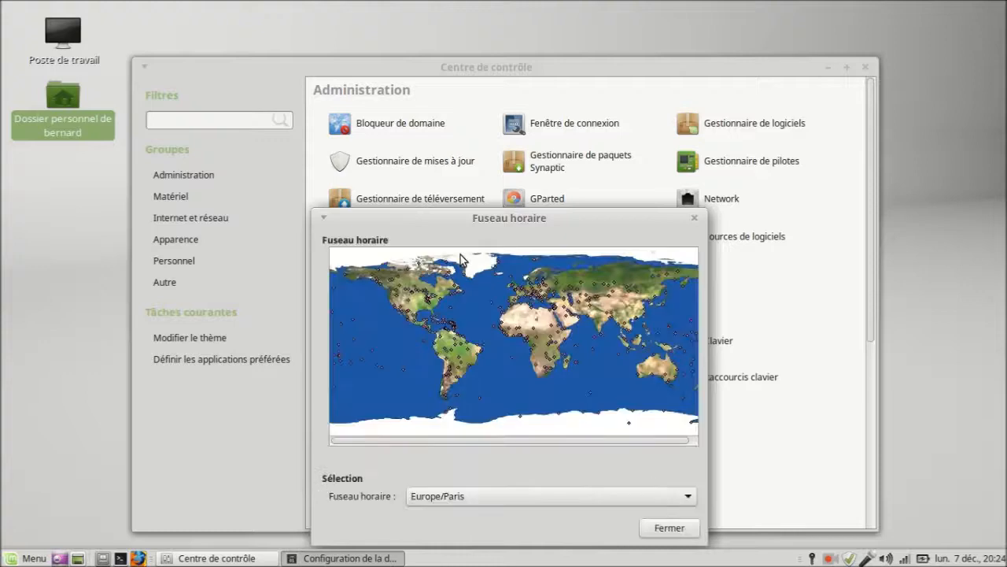
{"action": "left_click", "coordinate": [523, 297]}
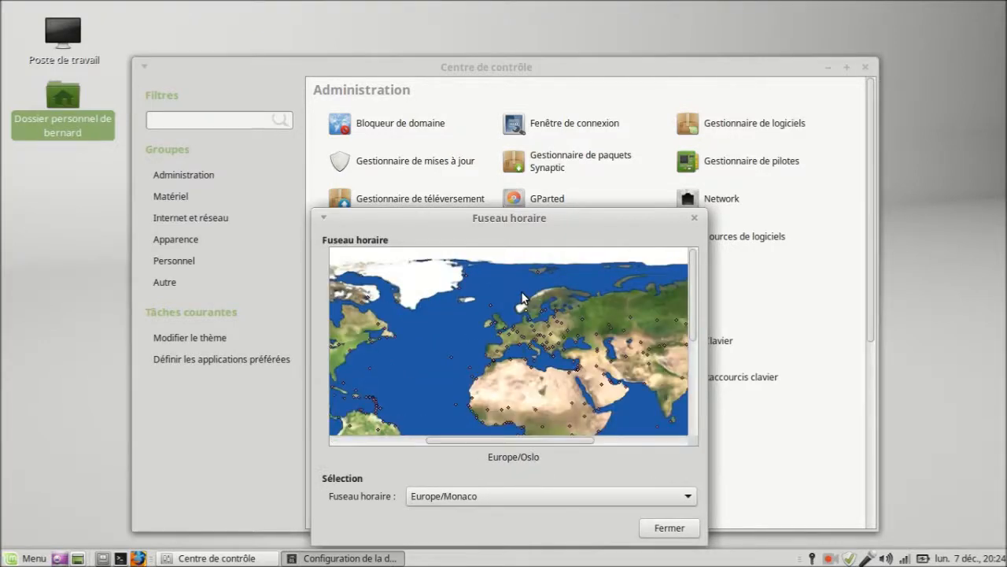
{"action": "left_click", "coordinate": [510, 338]}
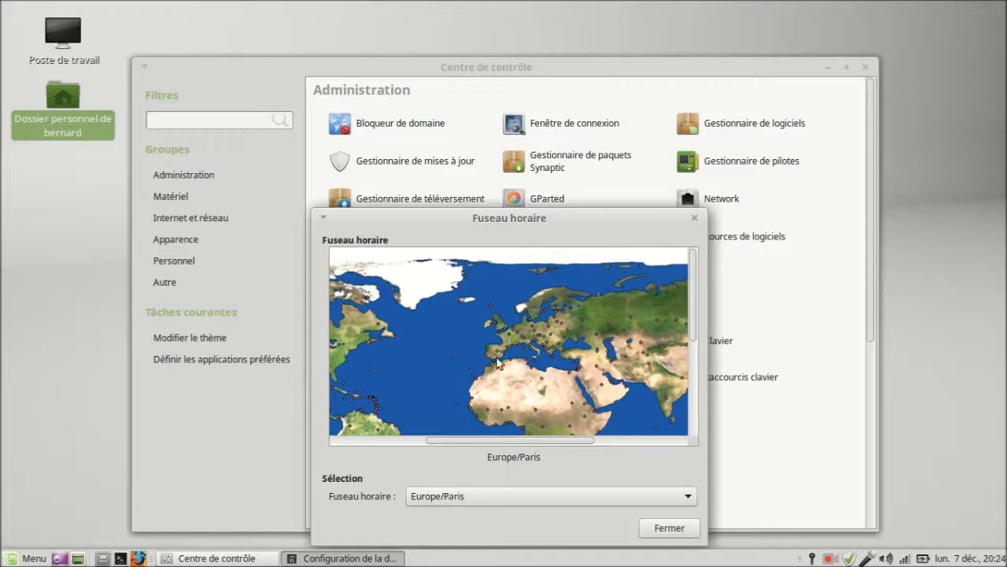
{"action": "left_click", "coordinate": [668, 528]}
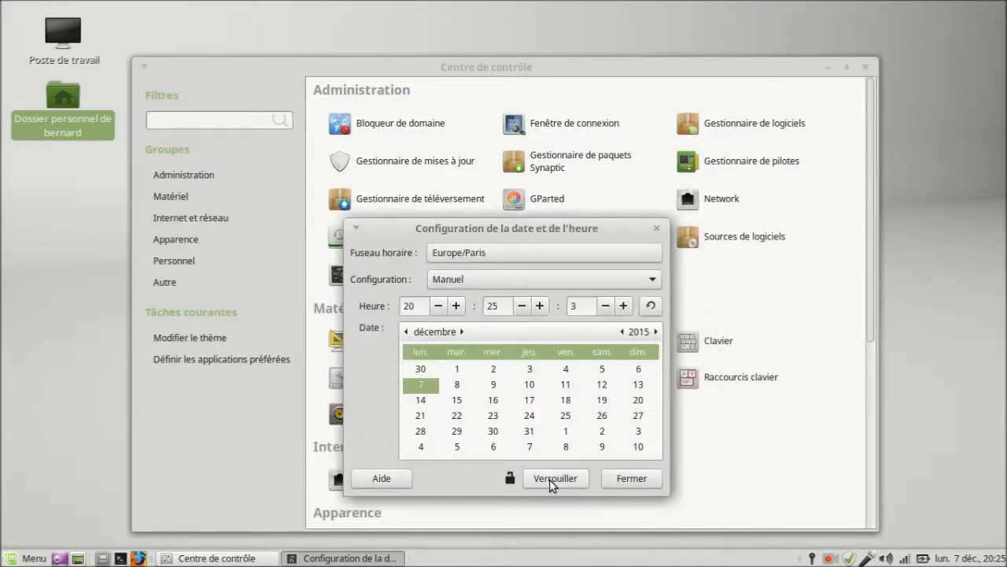
{"action": "left_click", "coordinate": [554, 479]}
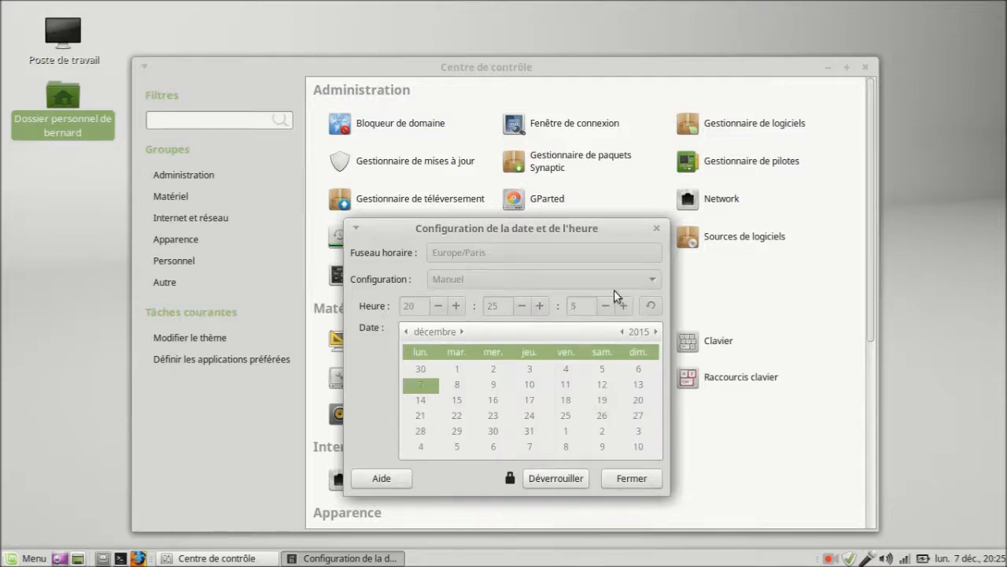
{"action": "left_click", "coordinate": [658, 230]}
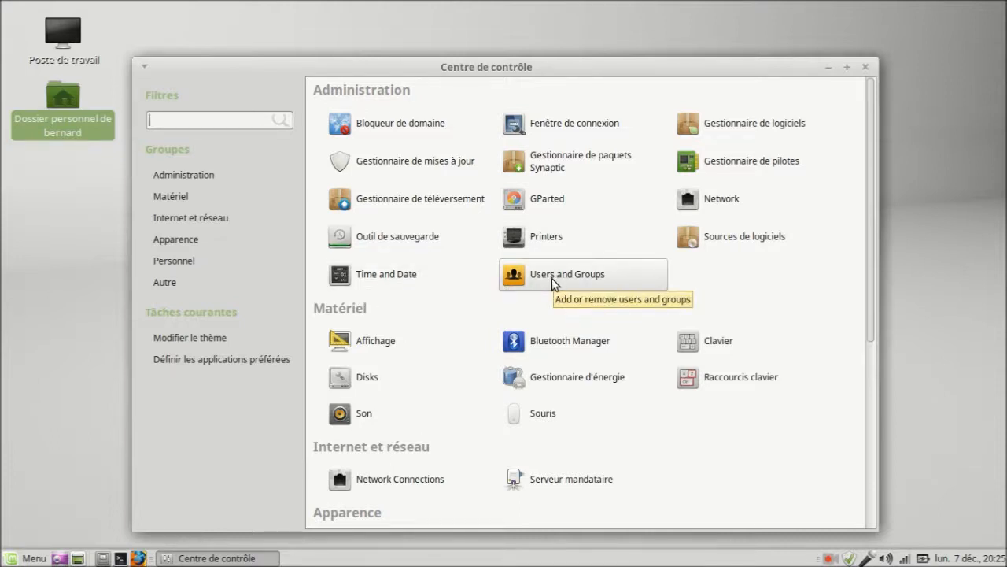
Check the display preferences, and examine the CD/DVD drive and the 63 GB USB drive in the Disks tool before closing it.
{"action": "left_click", "coordinate": [373, 341]}
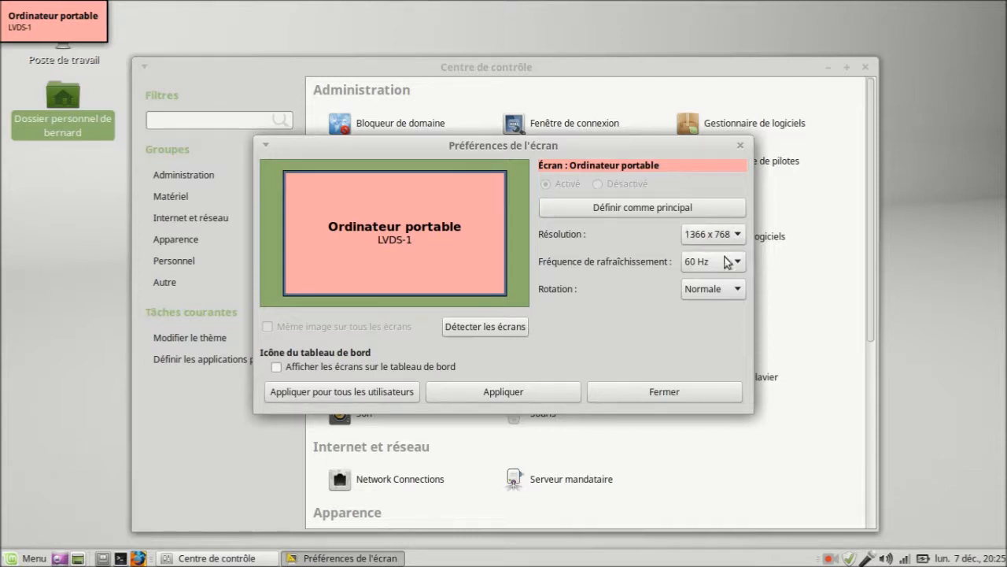
{"action": "left_click", "coordinate": [657, 396]}
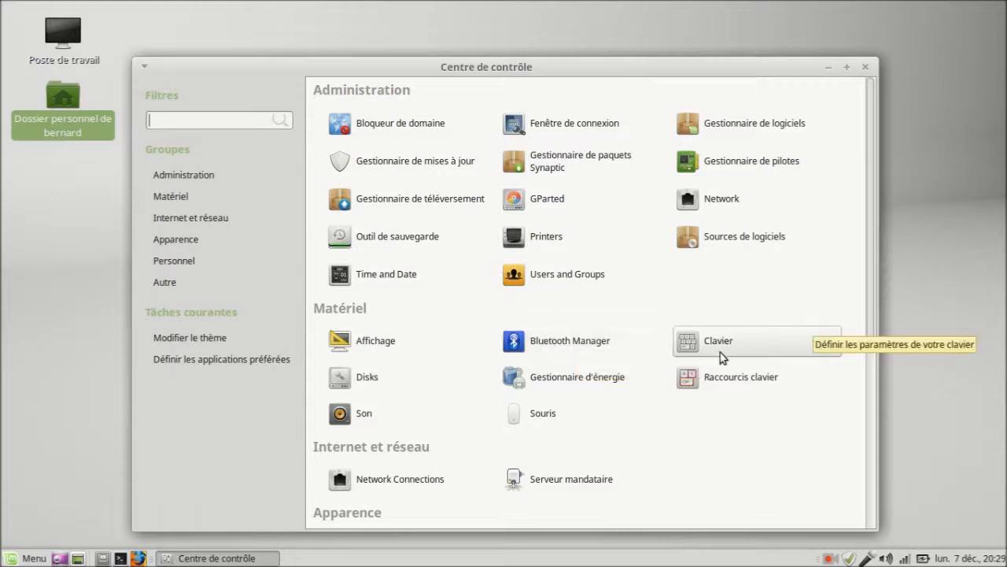
{"action": "left_click", "coordinate": [363, 380]}
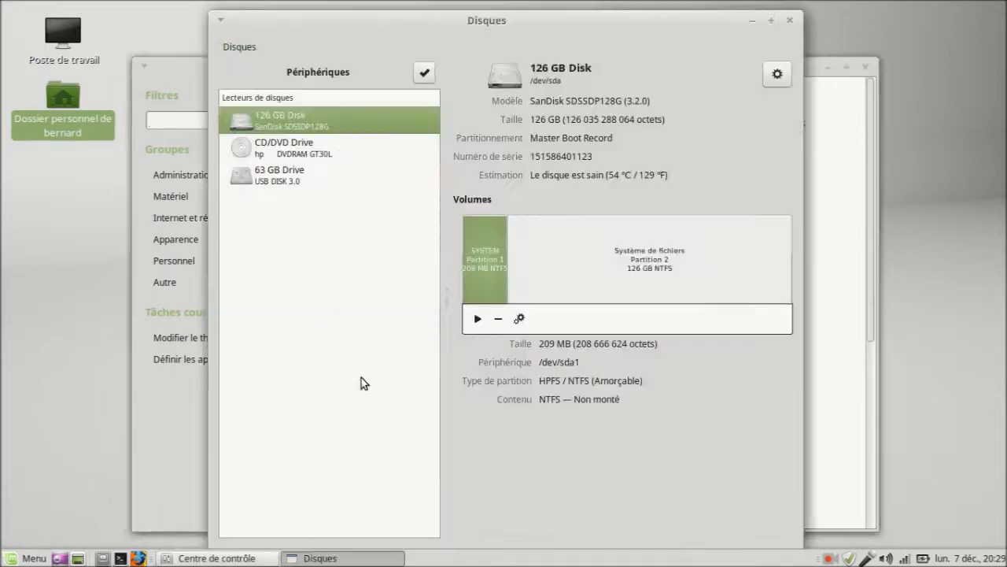
{"action": "left_click", "coordinate": [294, 145]}
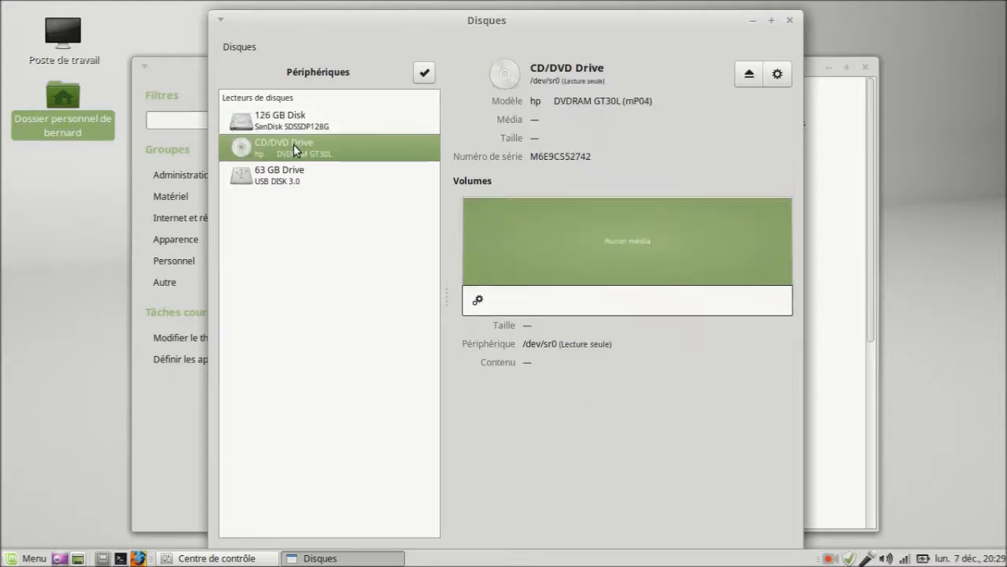
{"action": "left_click", "coordinate": [278, 181]}
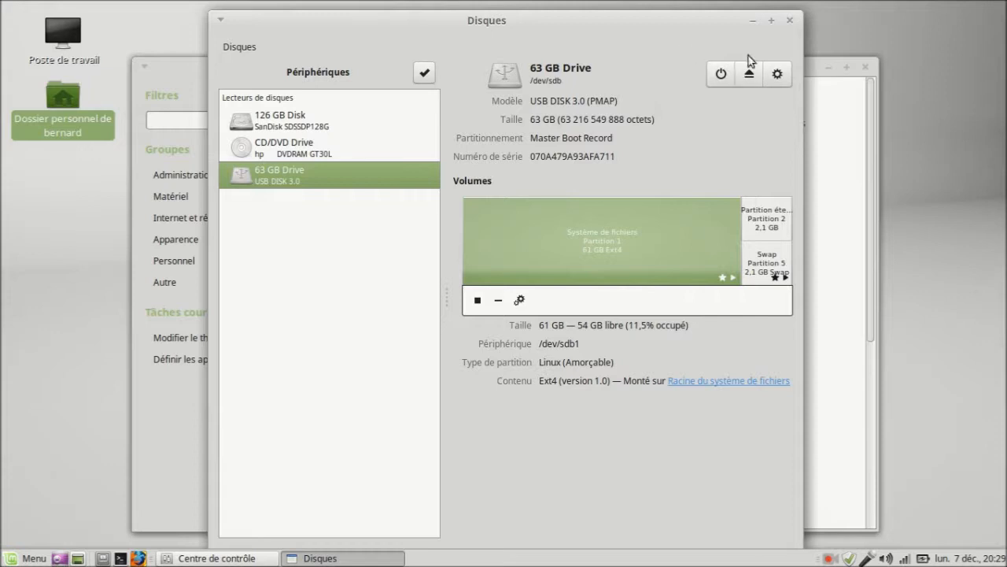
{"action": "left_click", "coordinate": [791, 21]}
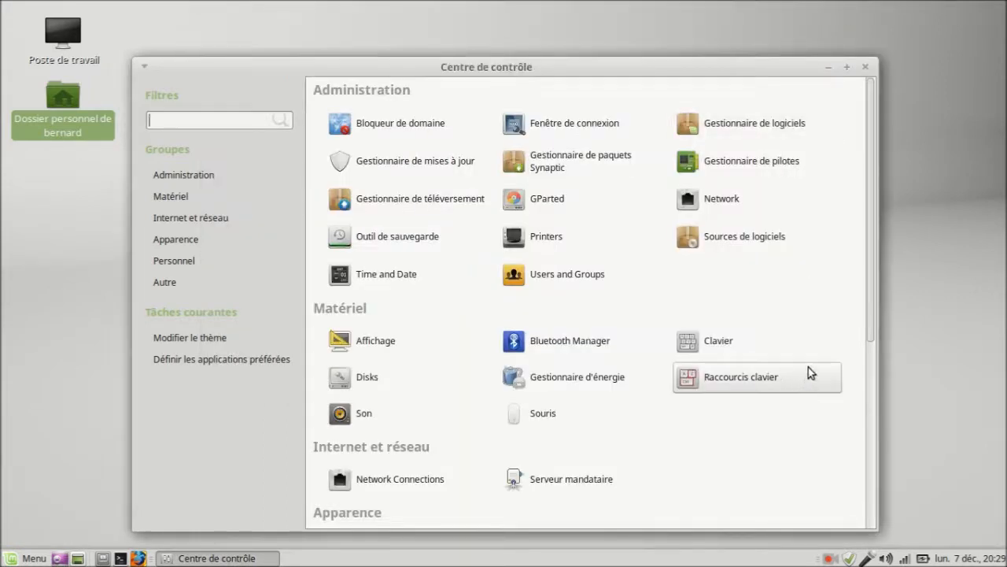
Review the mains, battery and general settings in the power management preferences, and close them.
{"action": "left_click", "coordinate": [583, 382]}
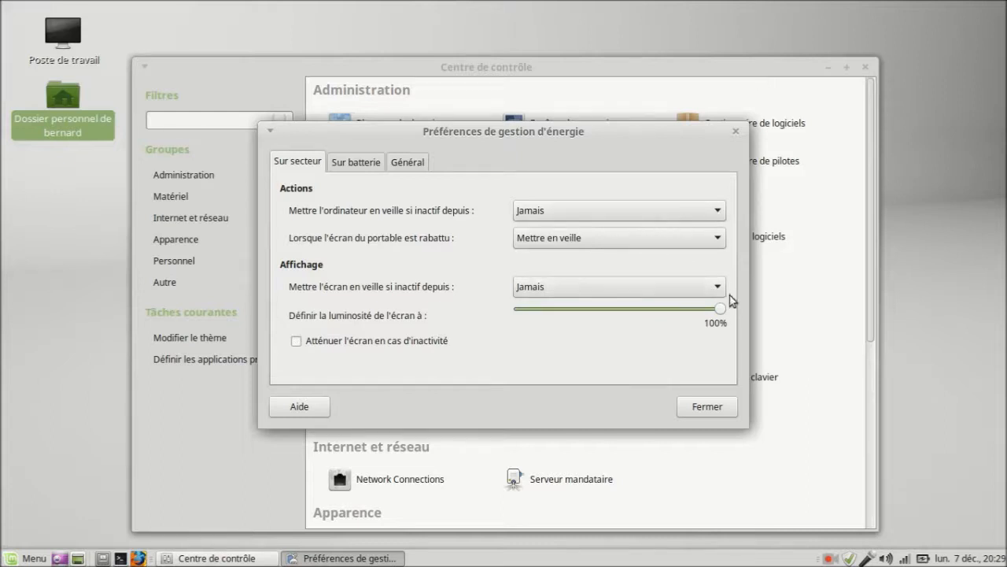
{"action": "left_click", "coordinate": [340, 167]}
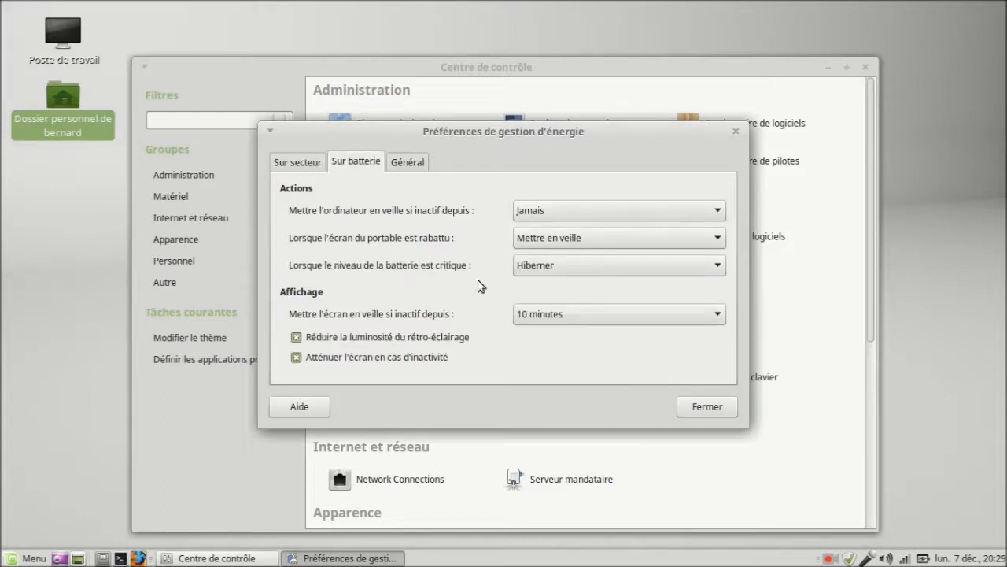
{"action": "left_click", "coordinate": [399, 165]}
{"action": "left_click", "coordinate": [307, 166]}
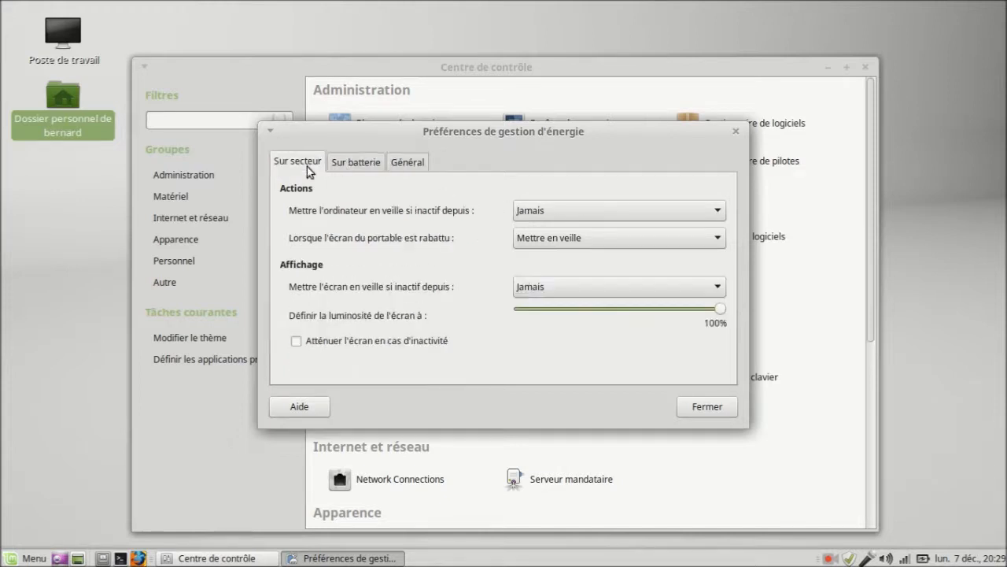
{"action": "left_click", "coordinate": [695, 414]}
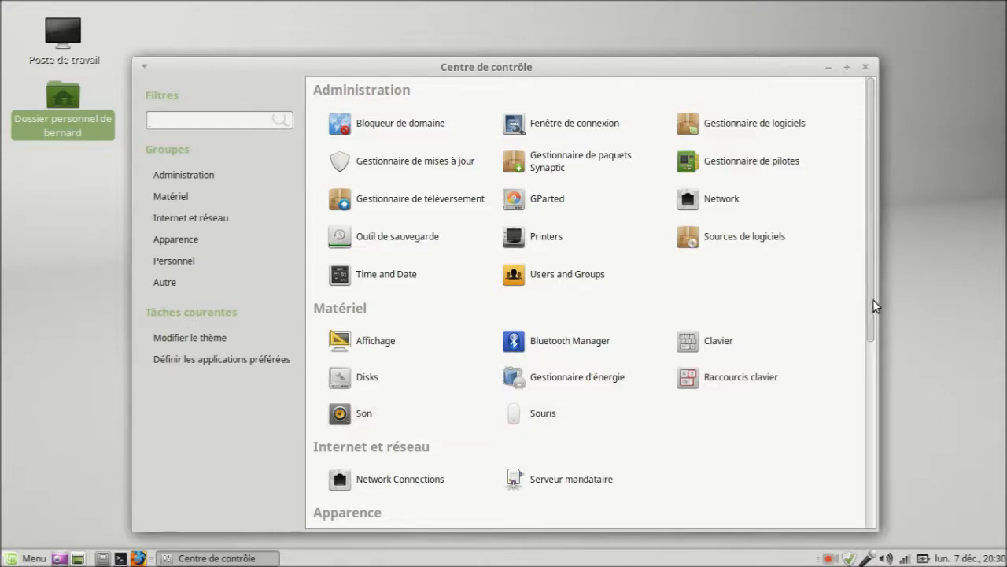
Open the Appearance preferences from the Control Centre, try the Mint-X-Purple theme and switch to the Mint-X-Pink theme.
{"action": "left_click_drag", "start_coordinate": [874, 300], "coordinate": [911, 499]}
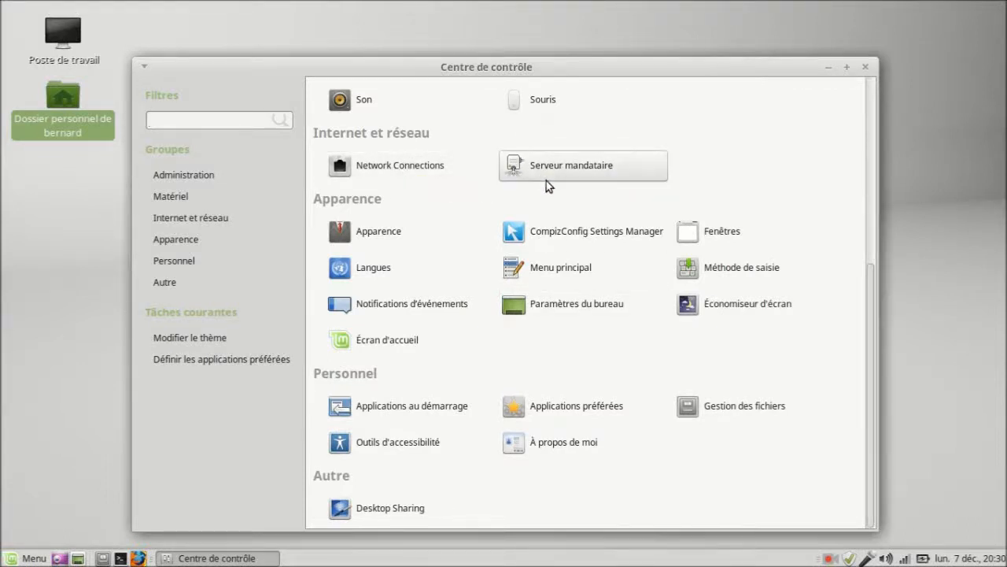
{"action": "left_click", "coordinate": [384, 236]}
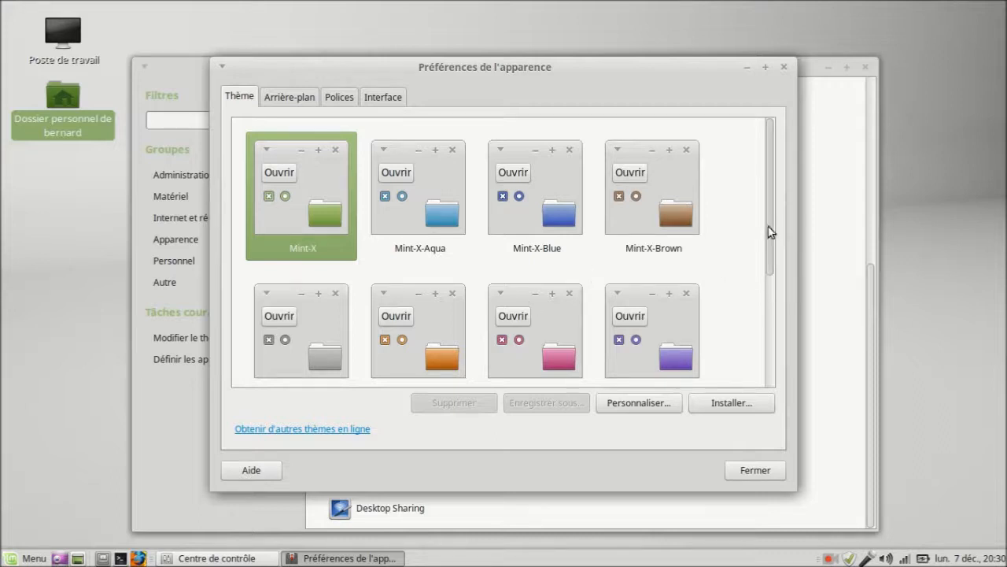
{"action": "left_click_drag", "start_coordinate": [770, 236], "coordinate": [832, 353]}
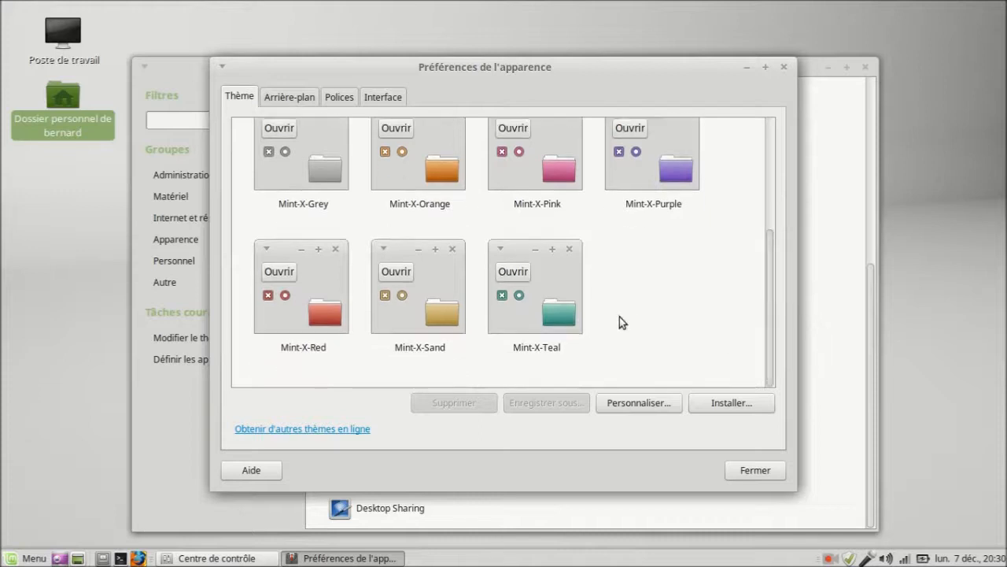
{"action": "scroll", "coordinate": [664, 178], "scroll_direction": "up", "scroll_amount": 1}
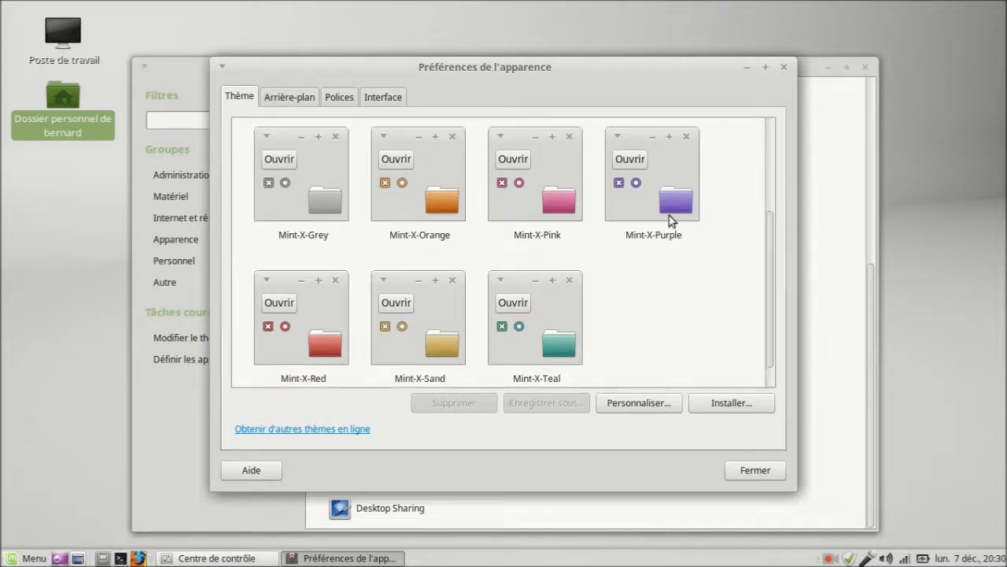
{"action": "left_click", "coordinate": [669, 211]}
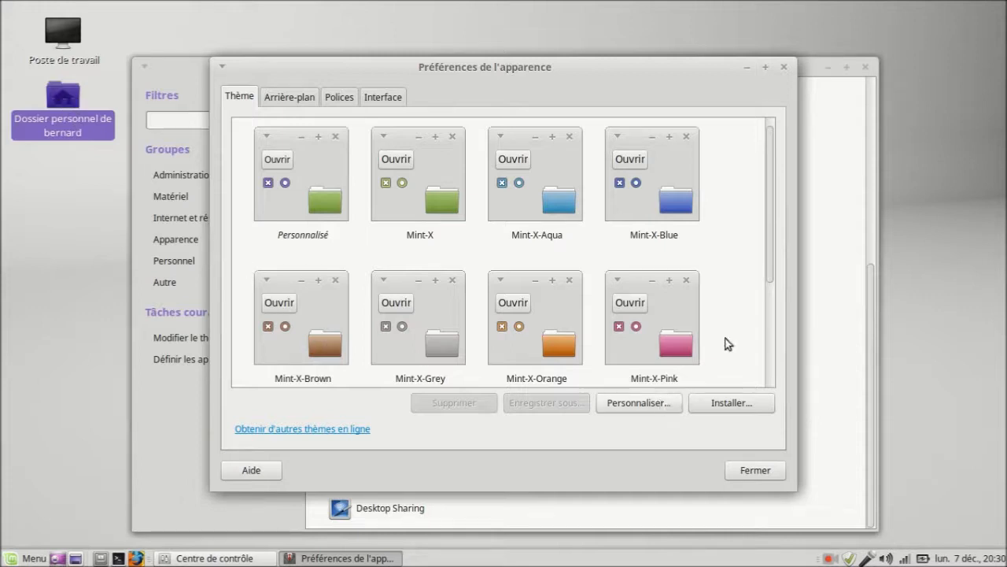
{"action": "left_click_drag", "start_coordinate": [767, 259], "coordinate": [791, 236]}
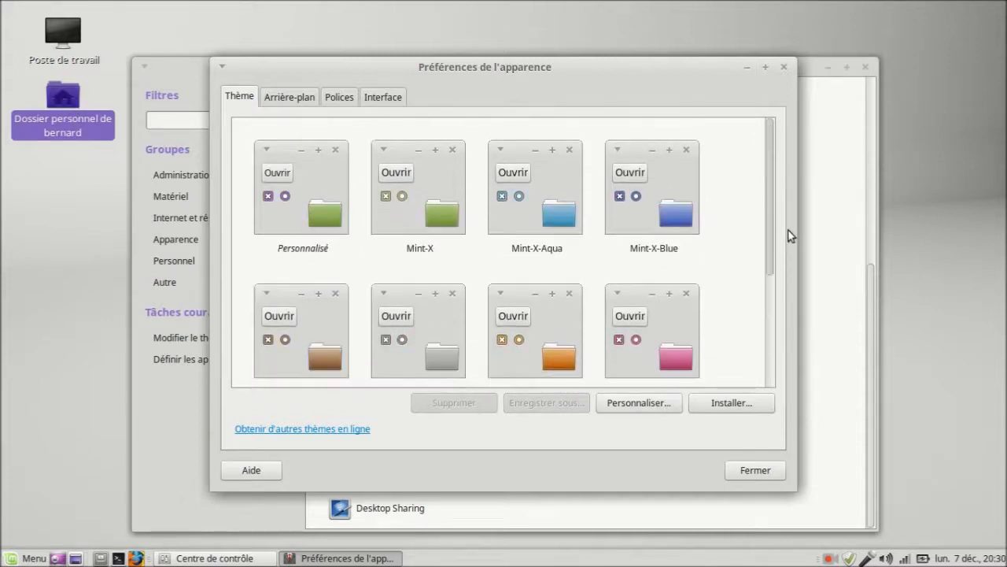
{"action": "left_click", "coordinate": [661, 359]}
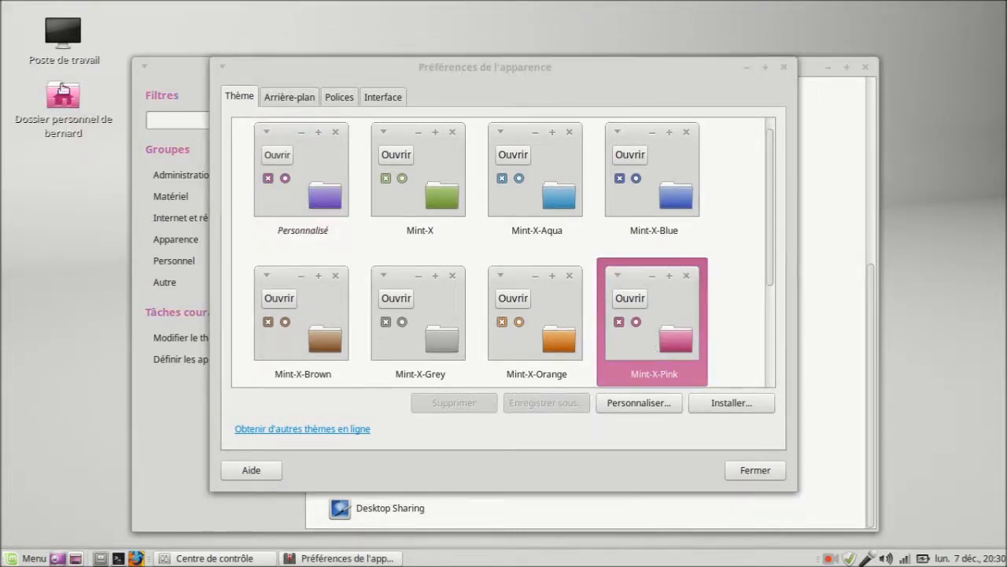
Set the picture of a sunset over a golden field as desktop background, moving the open windows aside to reveal it.
{"action": "left_click", "coordinate": [285, 98]}
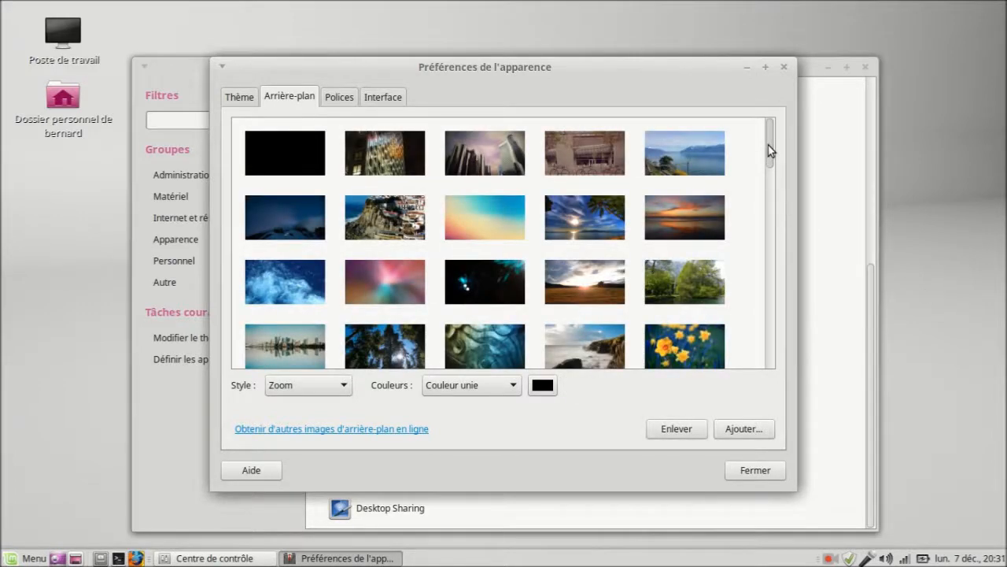
{"action": "scroll", "coordinate": [768, 148], "scroll_direction": "down", "scroll_amount": 2}
{"action": "left_click_drag", "start_coordinate": [768, 158], "coordinate": [768, 165]}
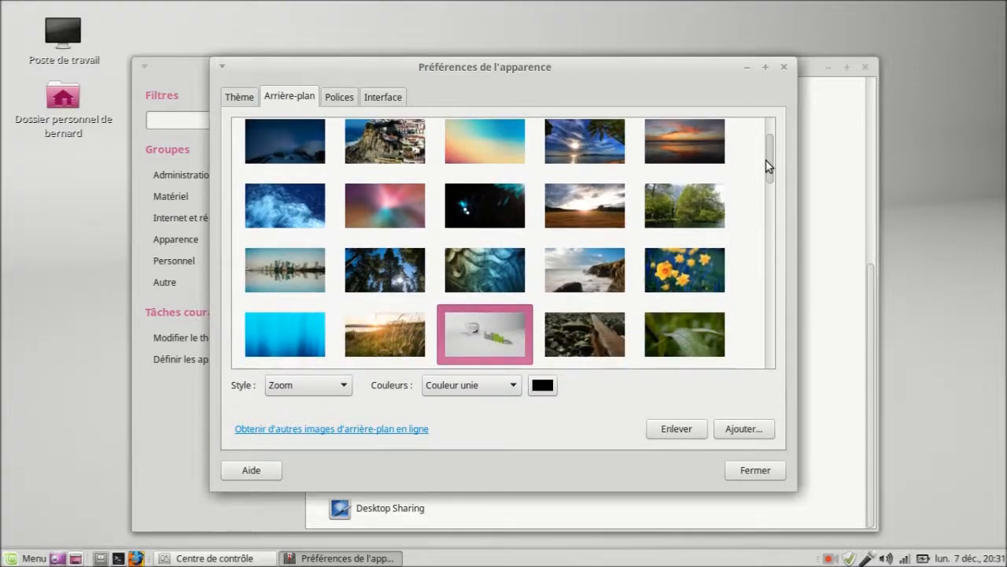
{"action": "left_click", "coordinate": [597, 207]}
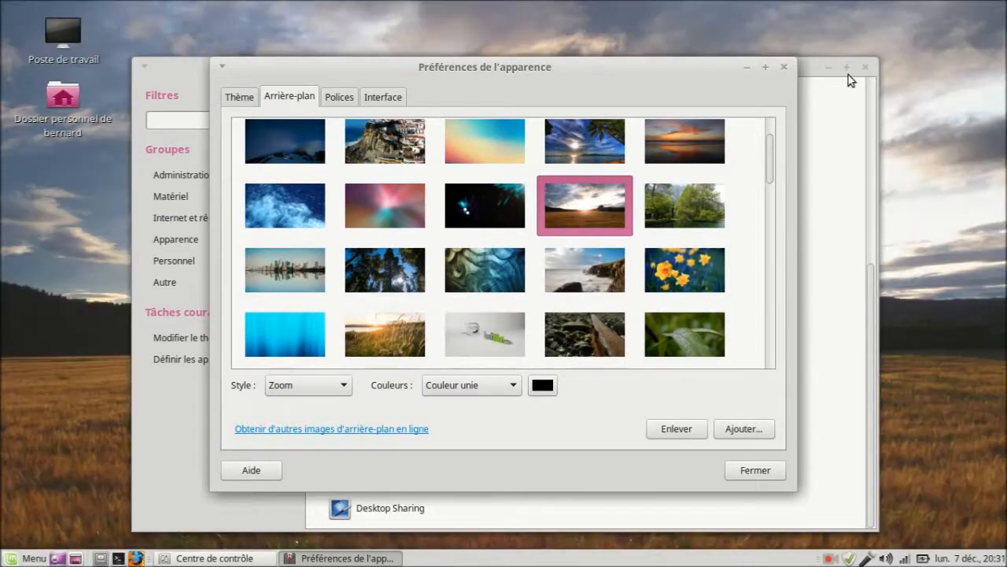
{"action": "left_click_drag", "start_coordinate": [810, 70], "coordinate": [927, 535]}
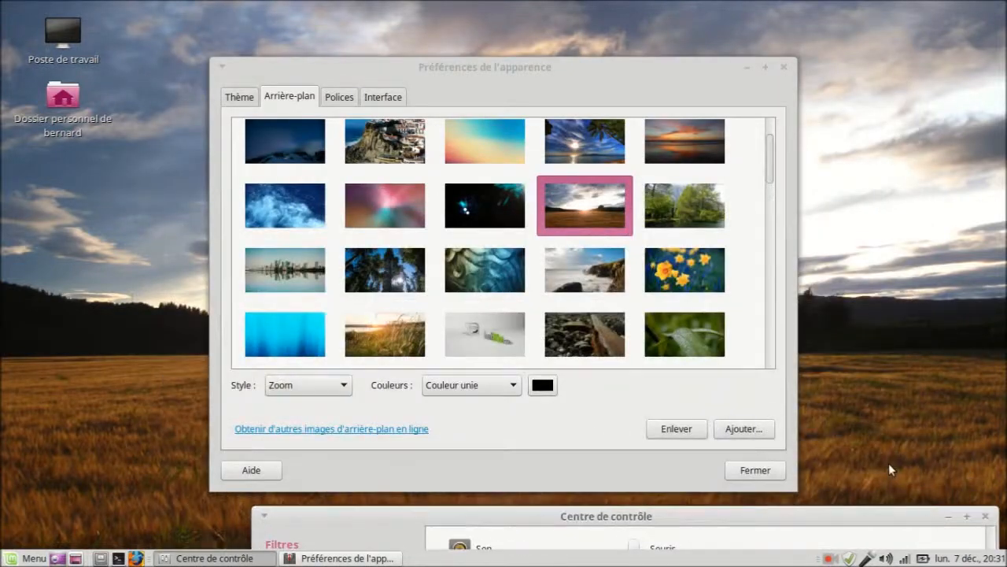
{"action": "left_click", "coordinate": [638, 91]}
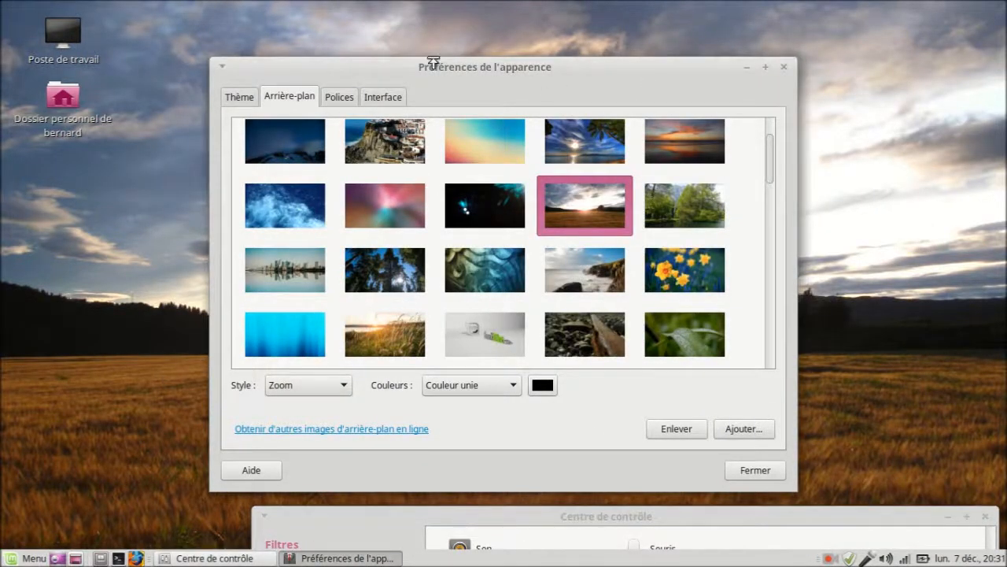
{"action": "left_click_drag", "start_coordinate": [425, 68], "coordinate": [402, 36]}
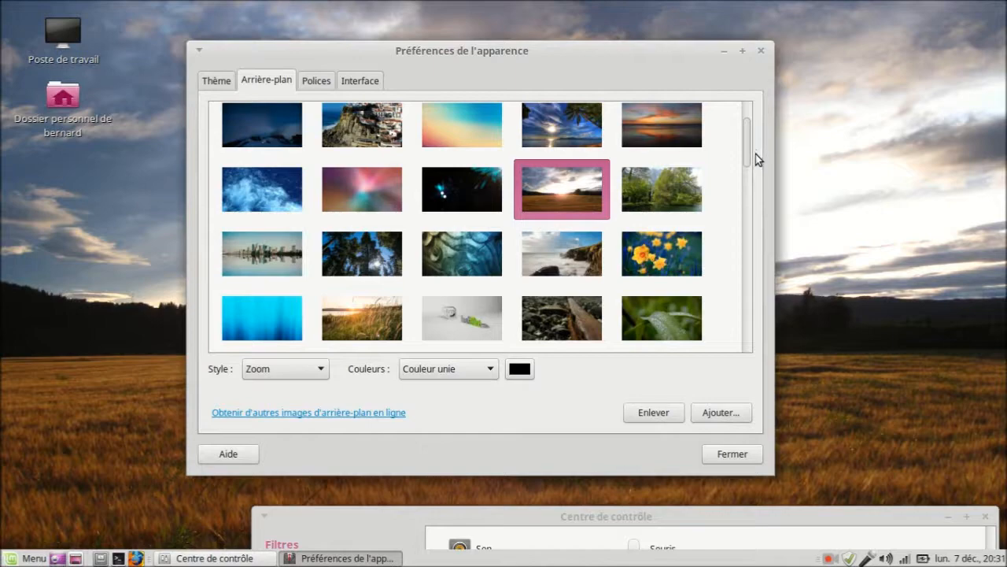
Set the rocky sea cliff picture as desktop background and move the Appearance window to view it.
{"action": "left_click", "coordinate": [541, 266]}
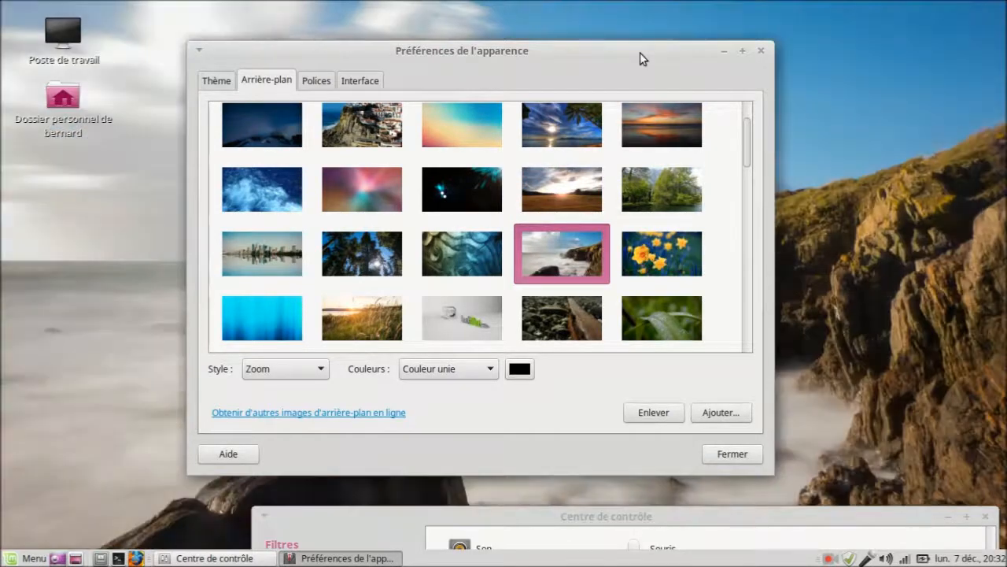
{"action": "left_click_drag", "start_coordinate": [640, 52], "coordinate": [467, 75]}
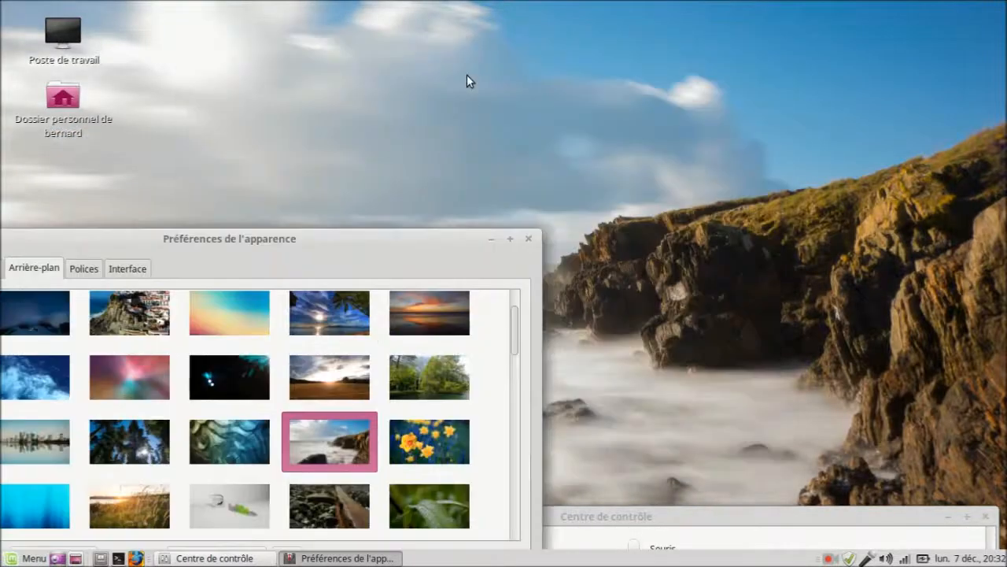
{"action": "left_click_drag", "start_coordinate": [374, 239], "coordinate": [642, 75]}
Set the picture of a bridge in a green garden as desktop background and close the Appearance preferences.
{"action": "left_click_drag", "start_coordinate": [784, 162], "coordinate": [683, 224]}
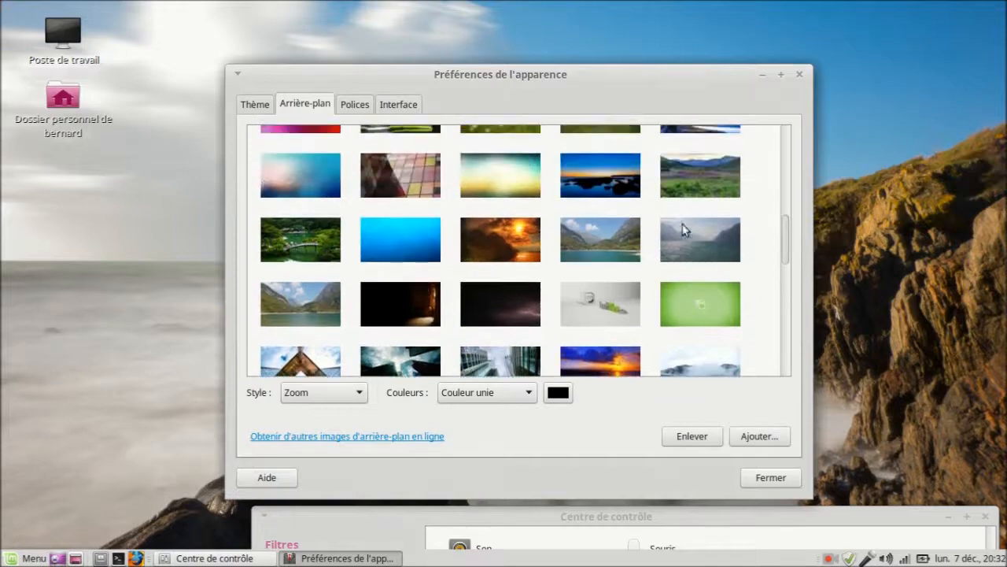
{"action": "left_click", "coordinate": [299, 252]}
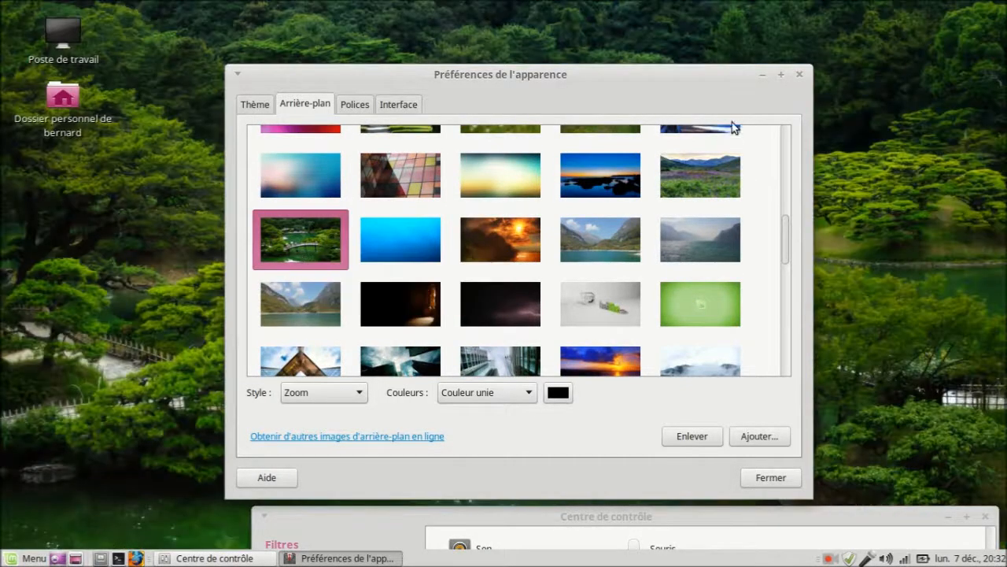
{"action": "left_click_drag", "start_coordinate": [697, 72], "coordinate": [698, 27]}
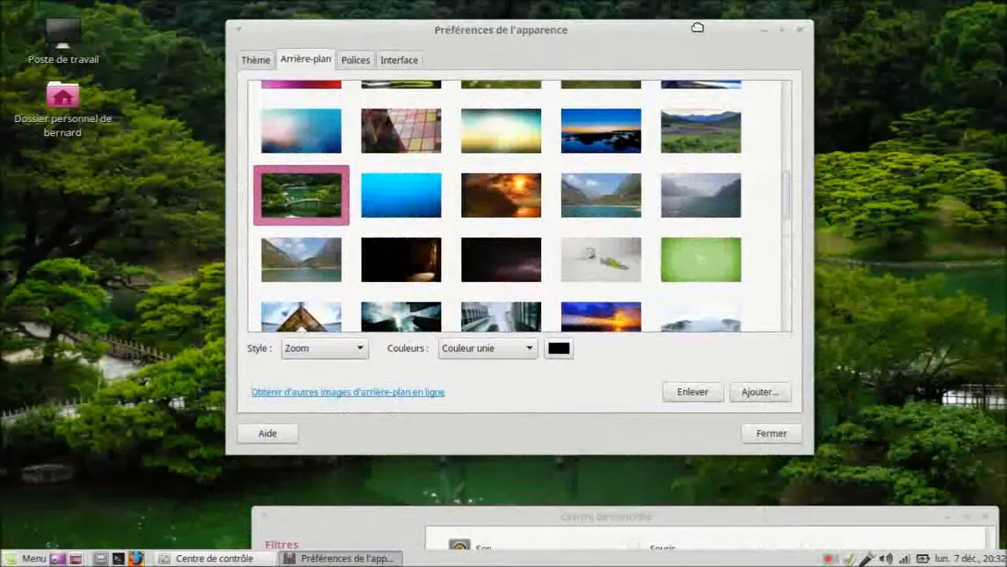
{"action": "left_click", "coordinate": [800, 31]}
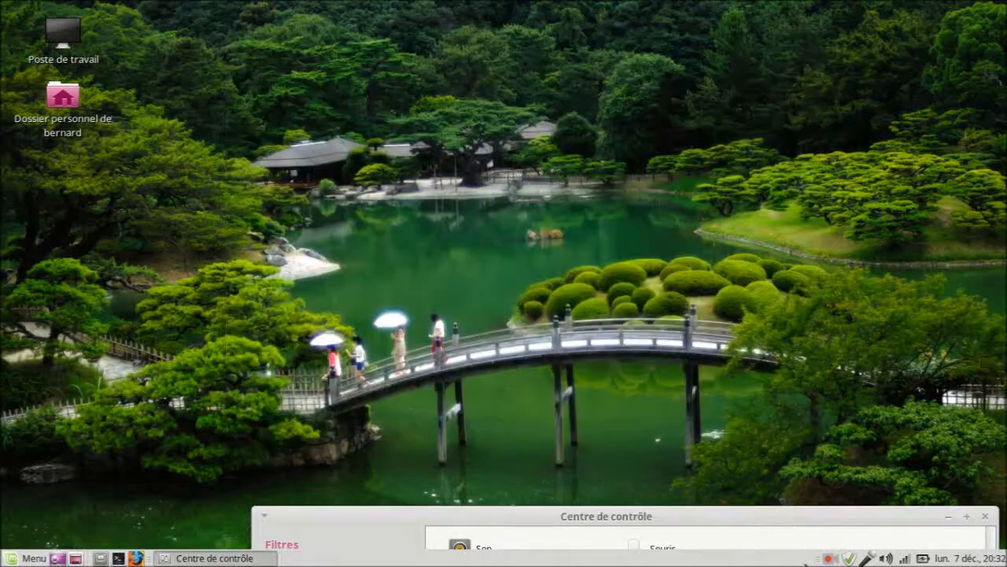
Open the language settings from the Control Centre and examine the installed languages, authorising access with the administrator password.
{"action": "left_click_drag", "start_coordinate": [731, 516], "coordinate": [681, 81]}
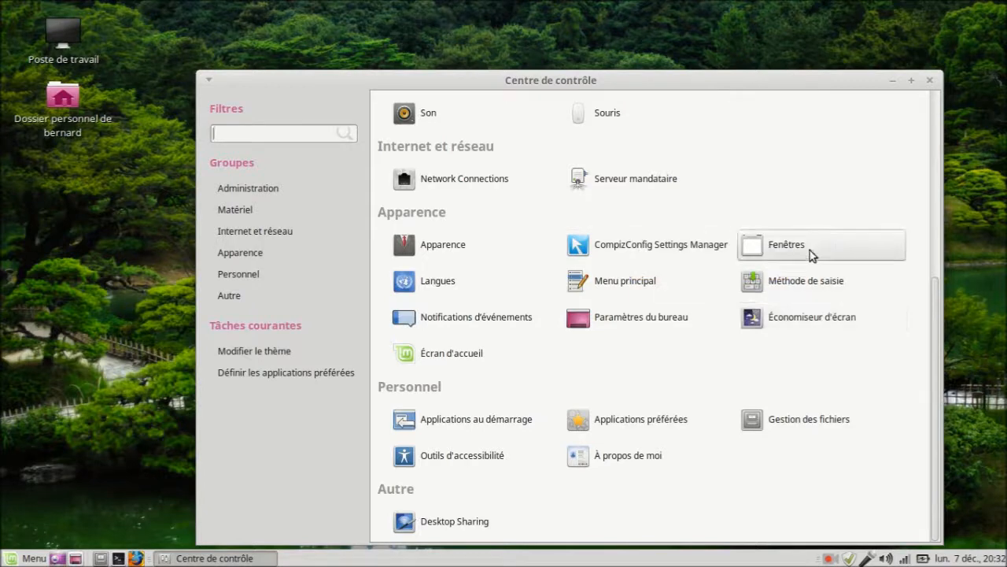
{"action": "left_click", "coordinate": [437, 284]}
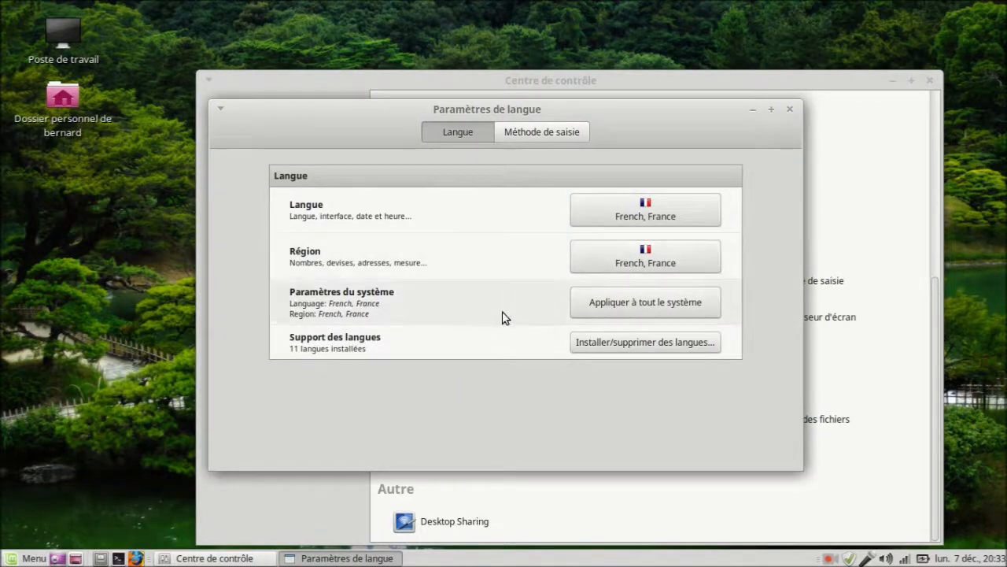
{"action": "left_click", "coordinate": [634, 345]}
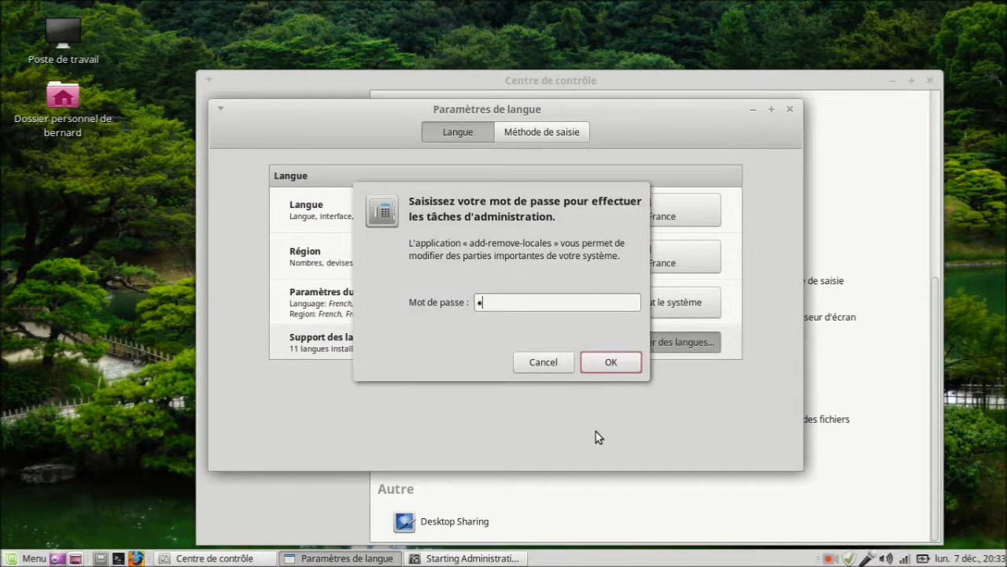
{"action": "type", "text": "••••••"}
{"action": "key", "text": "Return"}
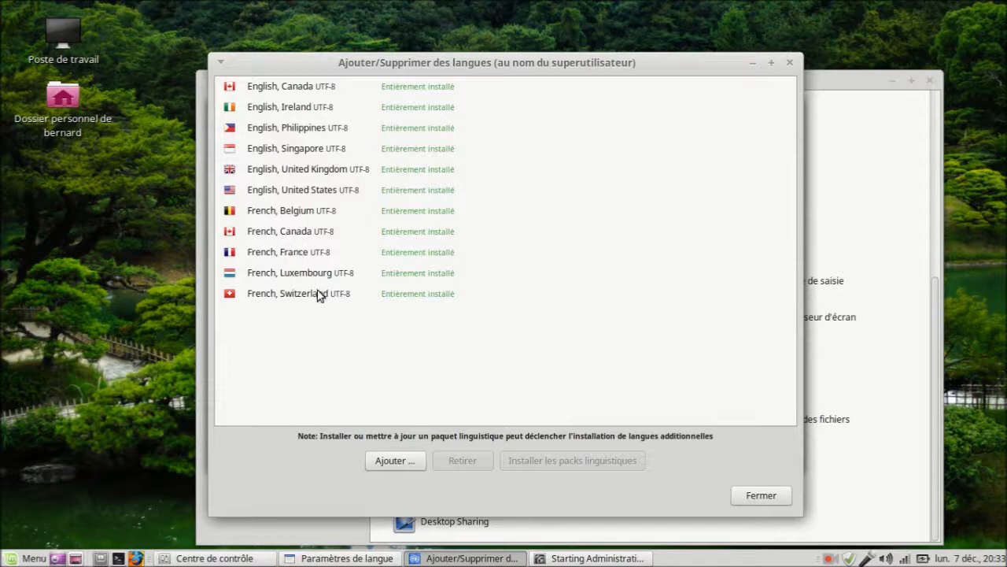
{"action": "left_click", "coordinate": [761, 496]}
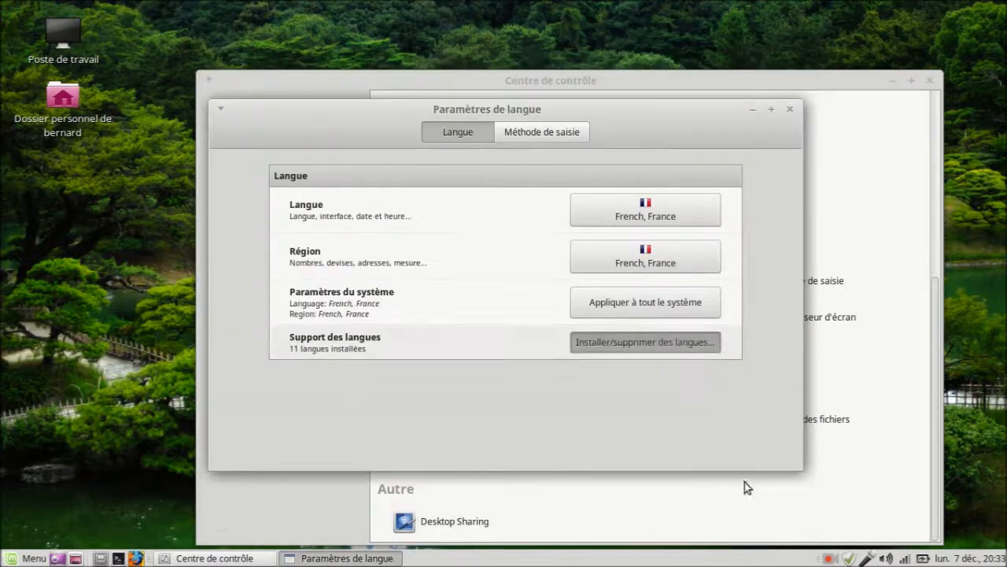
Choose French, France for both the region and the language in the language settings.
{"action": "left_click", "coordinate": [623, 262]}
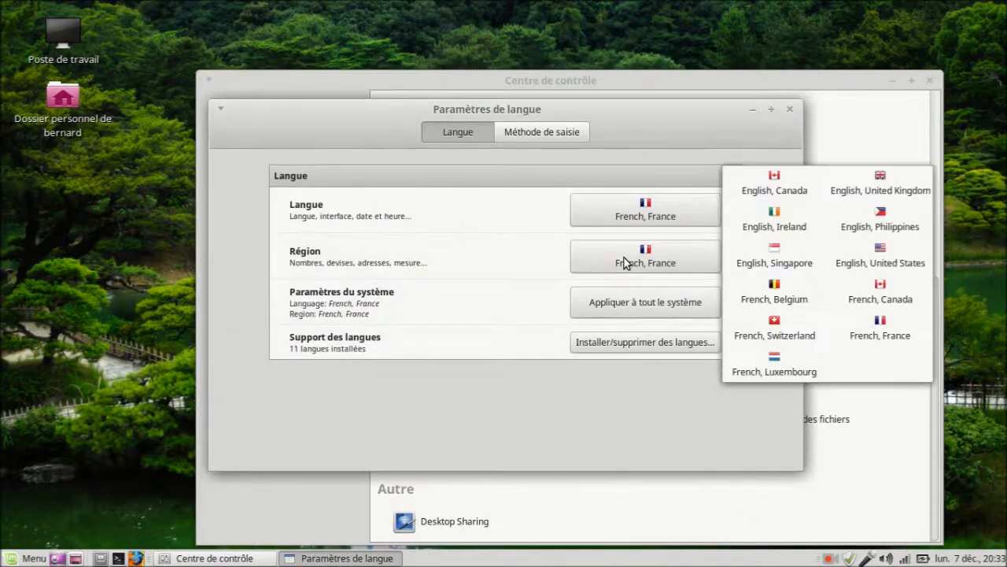
{"action": "left_click", "coordinate": [901, 337]}
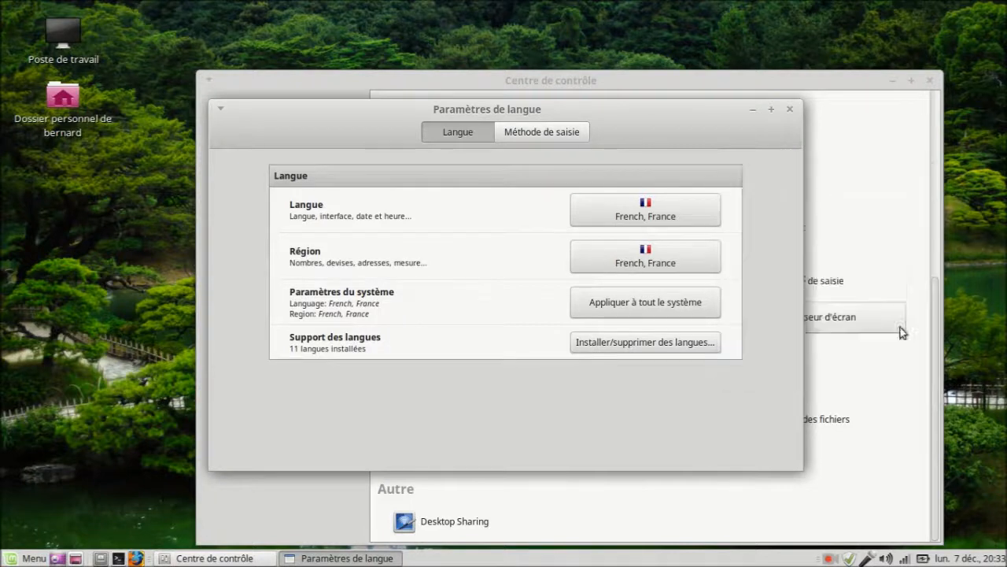
{"action": "left_click", "coordinate": [674, 214]}
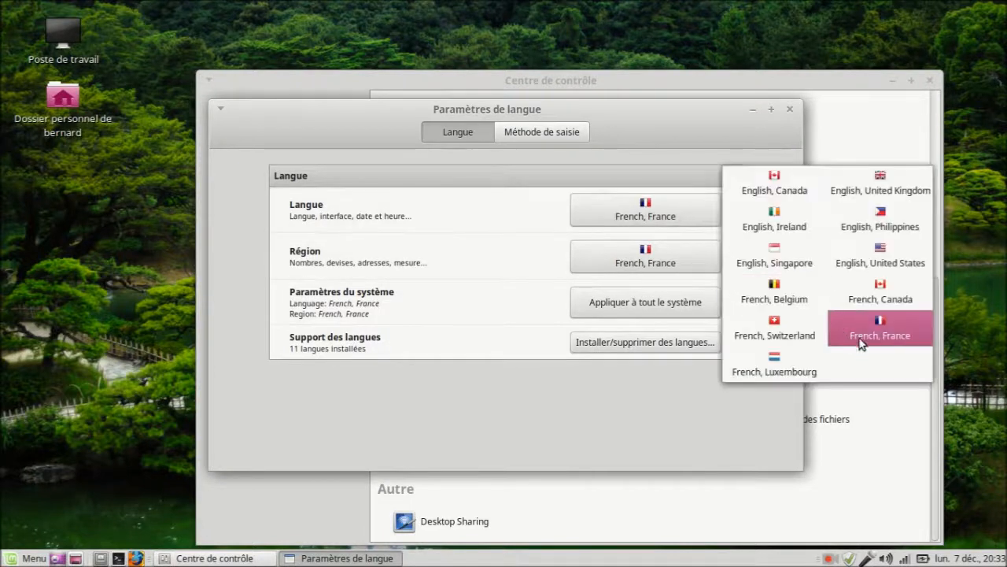
{"action": "left_click", "coordinate": [858, 340]}
Apply the language settings to the whole system, entering the administrator password, and close the language settings.
{"action": "left_click", "coordinate": [667, 310]}
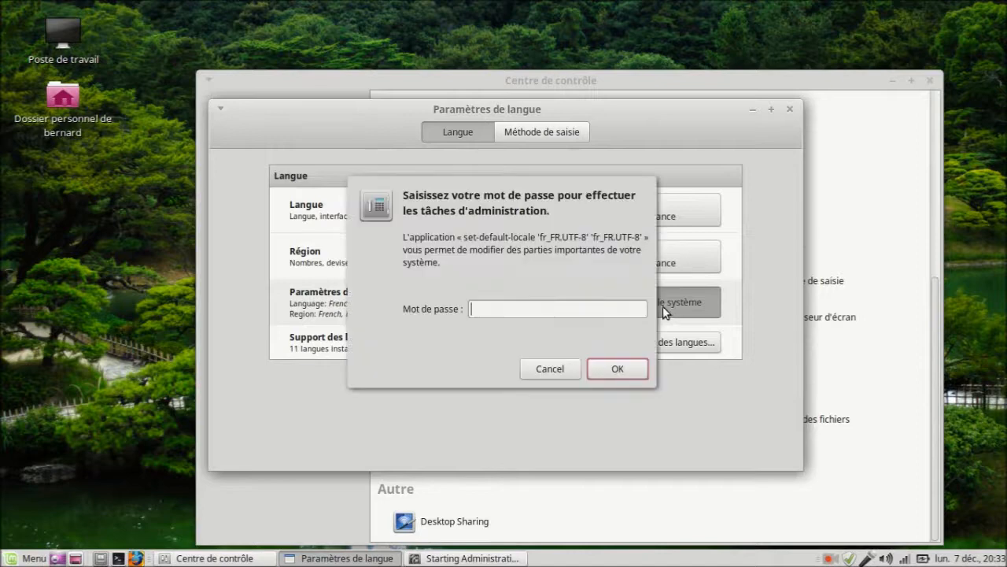
{"action": "type", "text": "•••••••"}
{"action": "key", "text": "Return"}
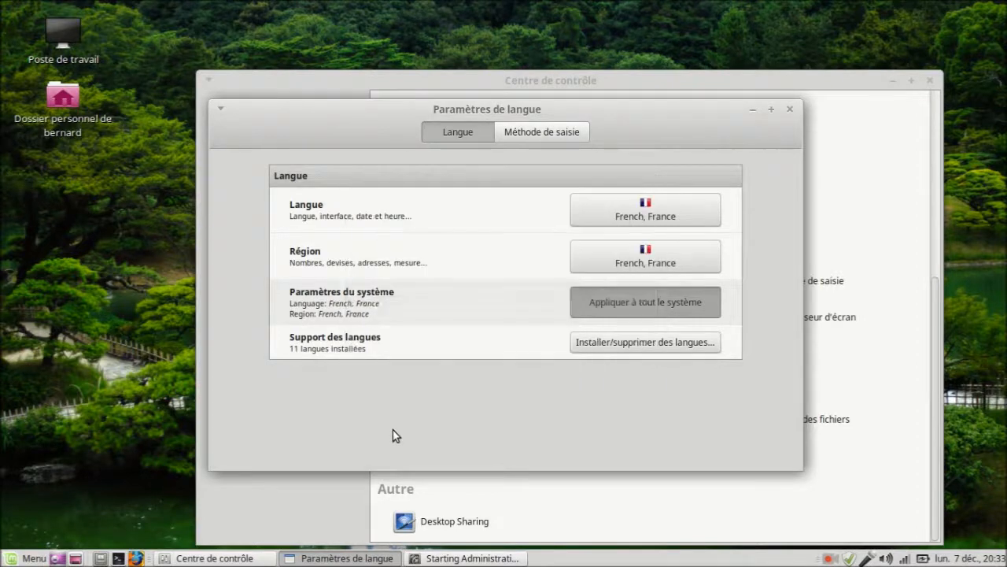
{"action": "left_click", "coordinate": [791, 111]}
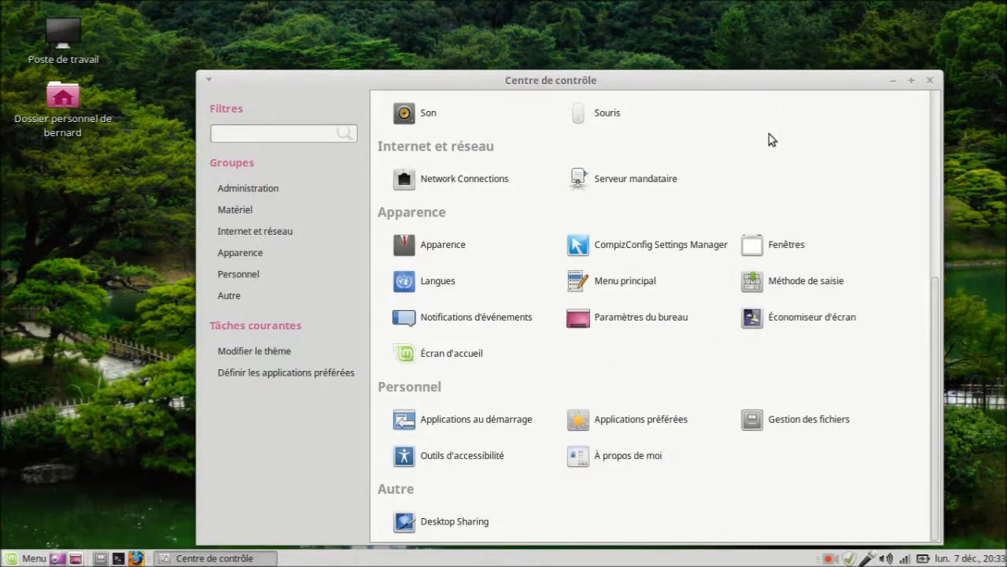
Open the main menu editor from the Control Centre, examine its menus and items, and close it.
{"action": "left_click", "coordinate": [661, 287]}
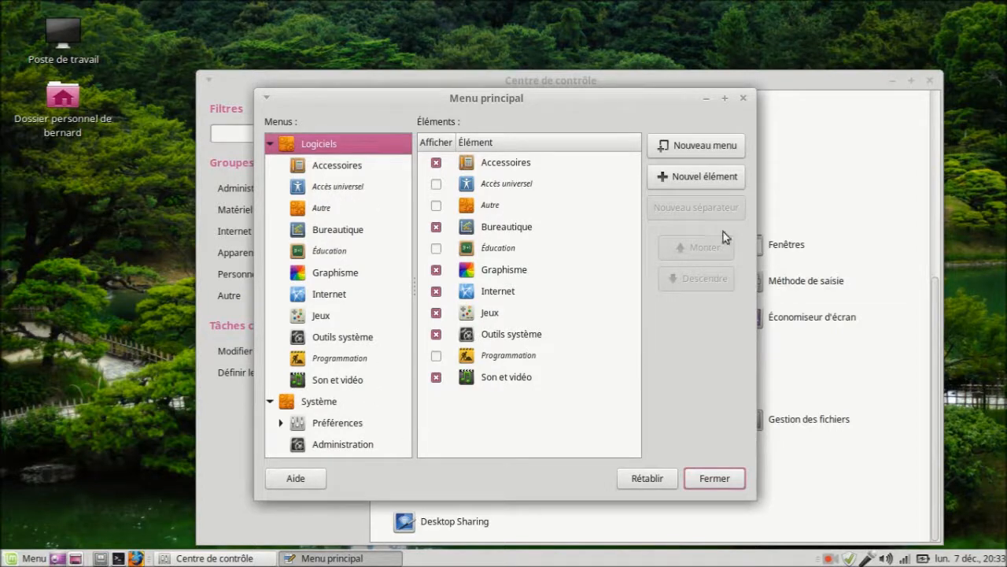
{"action": "left_click", "coordinate": [714, 479]}
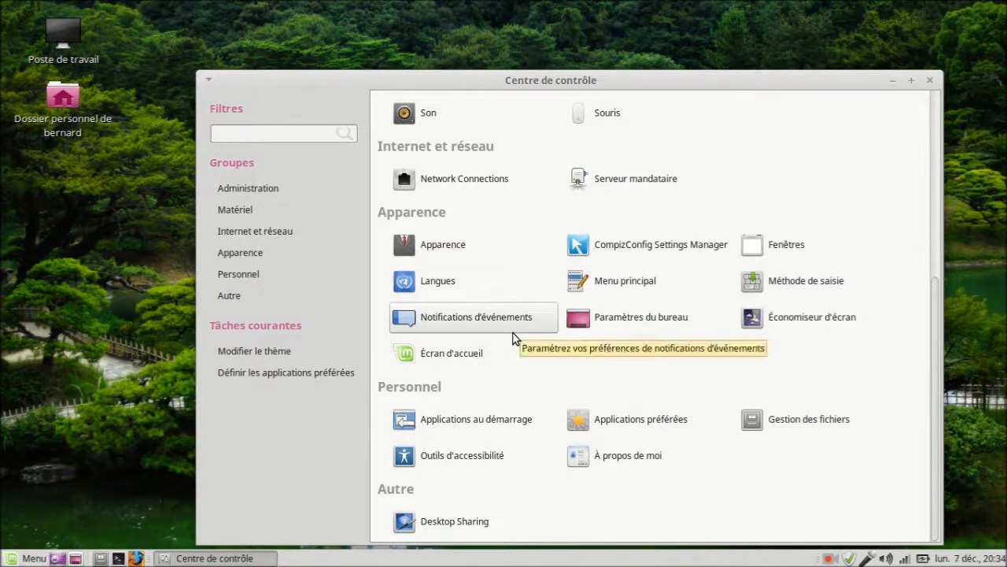
Show the Corbeille icon on the desktop through the desktop settings, hide it again and close the settings.
{"action": "left_click", "coordinate": [619, 318]}
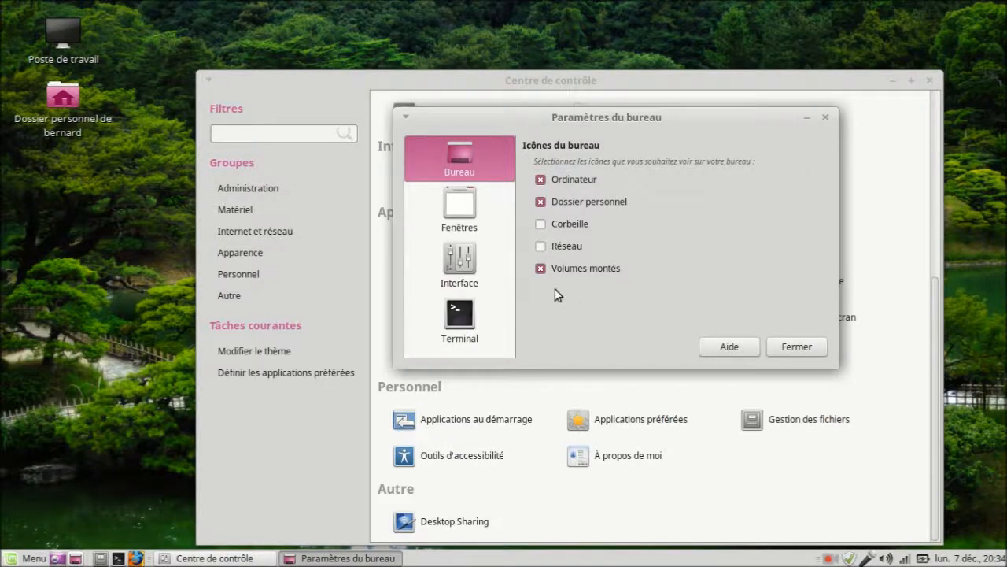
{"action": "left_click", "coordinate": [540, 224]}
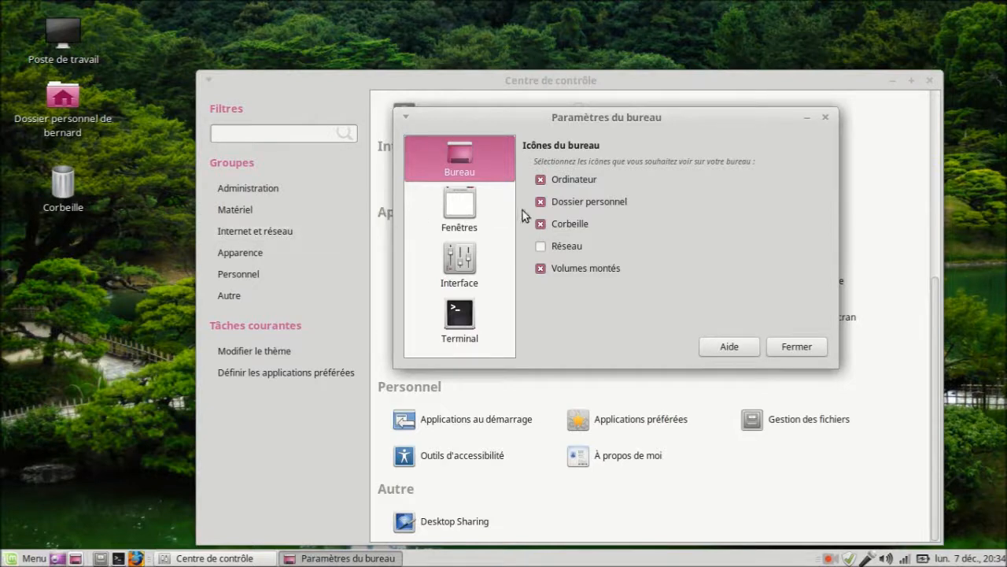
{"action": "left_click", "coordinate": [541, 224]}
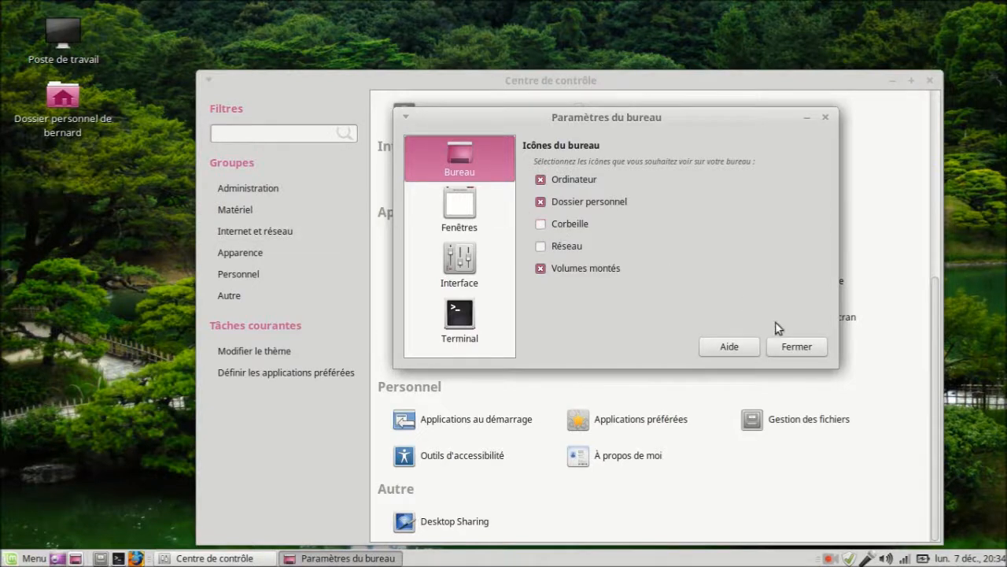
{"action": "left_click", "coordinate": [793, 352]}
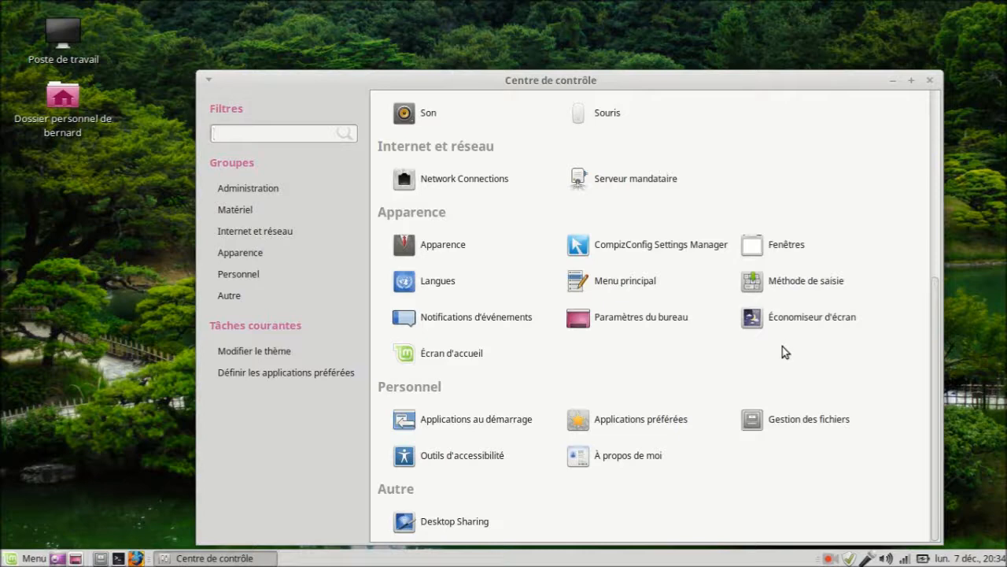
Open the screensaver preferences and preview the Aléatoire, Carrés « Pop Art », Dossier d'images, GNOME flottants and MATE flottant themes.
{"action": "left_click", "coordinate": [782, 321]}
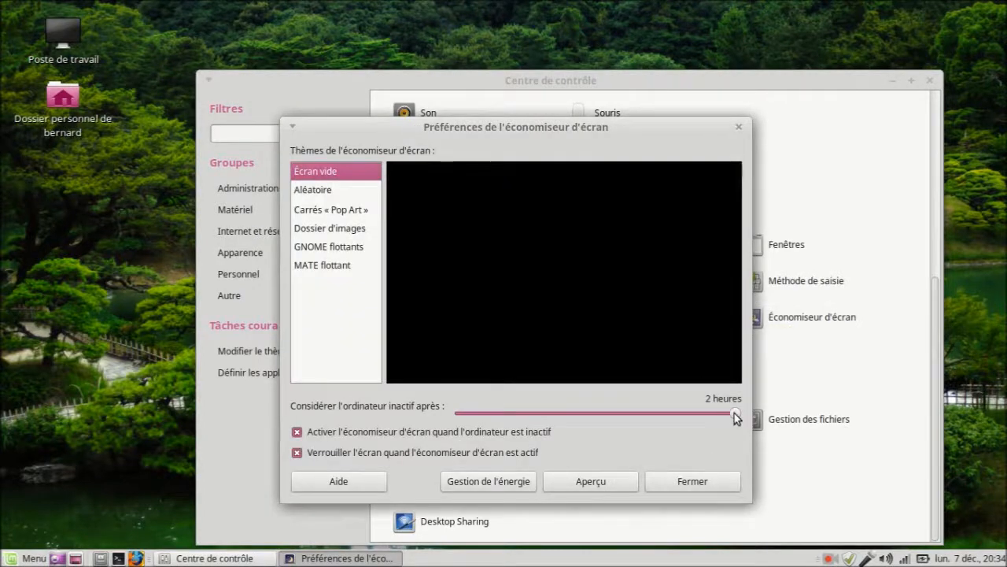
{"action": "left_click_drag", "start_coordinate": [733, 417], "coordinate": [758, 425]}
{"action": "left_click", "coordinate": [325, 191]}
{"action": "left_click", "coordinate": [328, 211]}
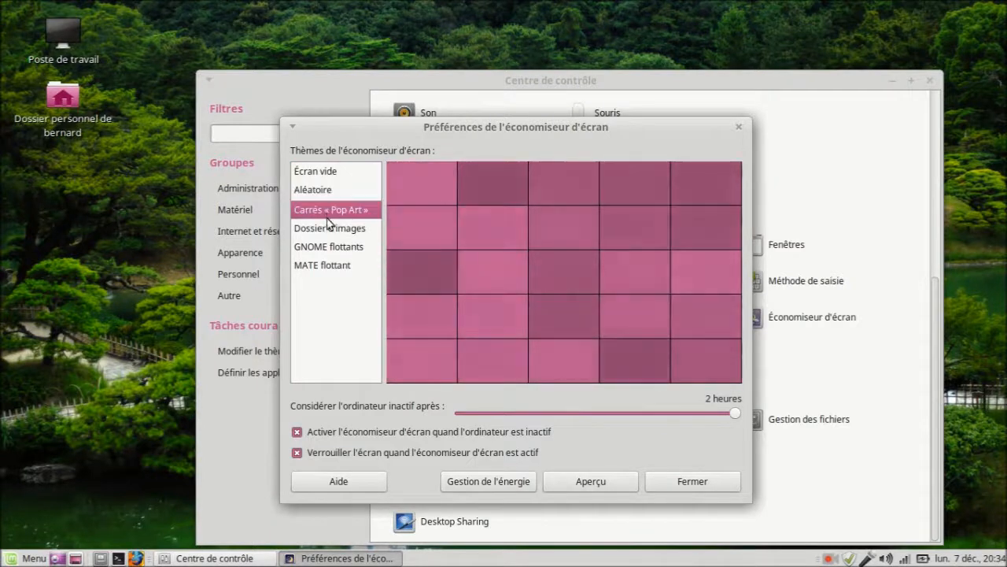
{"action": "left_click", "coordinate": [329, 232]}
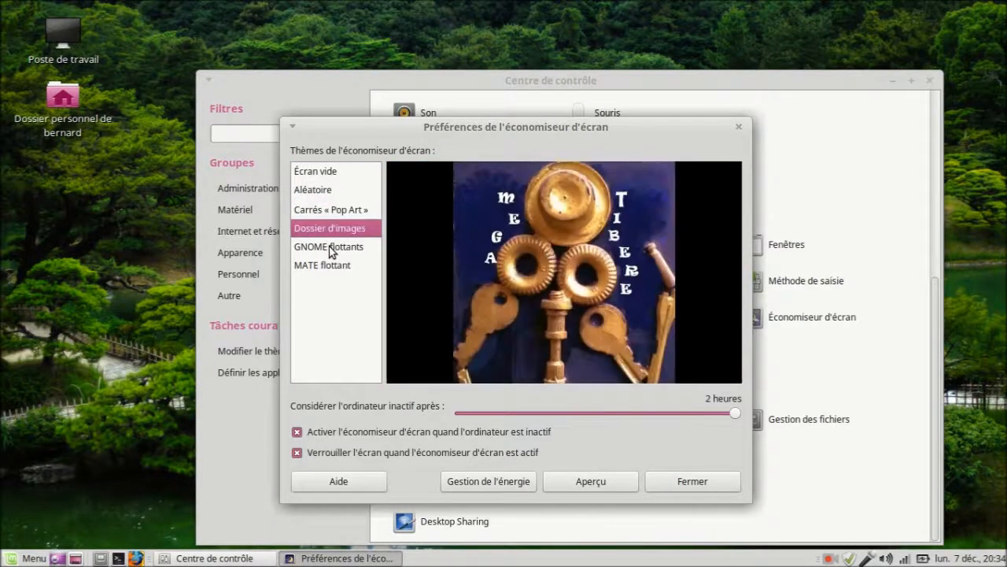
{"action": "left_click", "coordinate": [330, 247]}
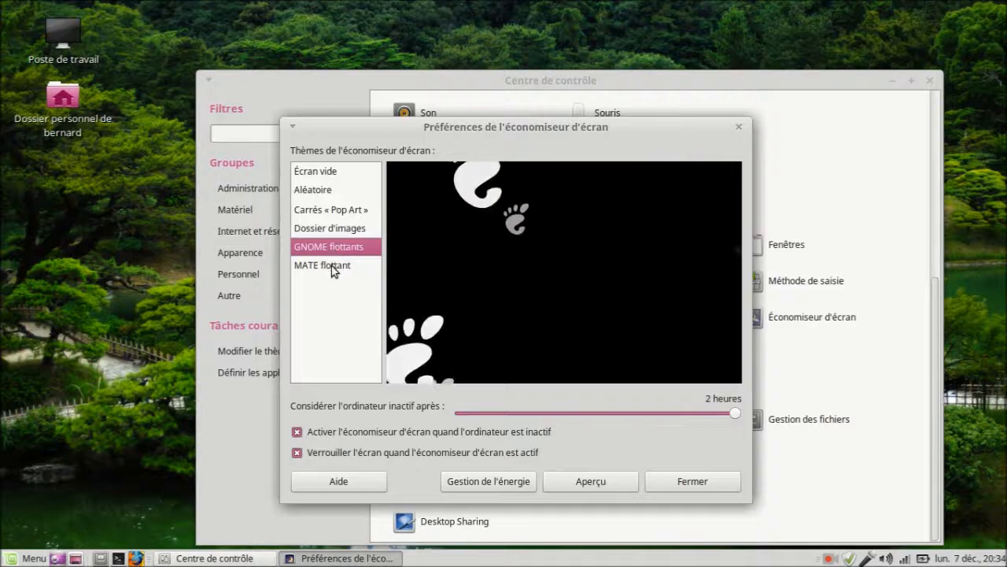
{"action": "left_click", "coordinate": [331, 266]}
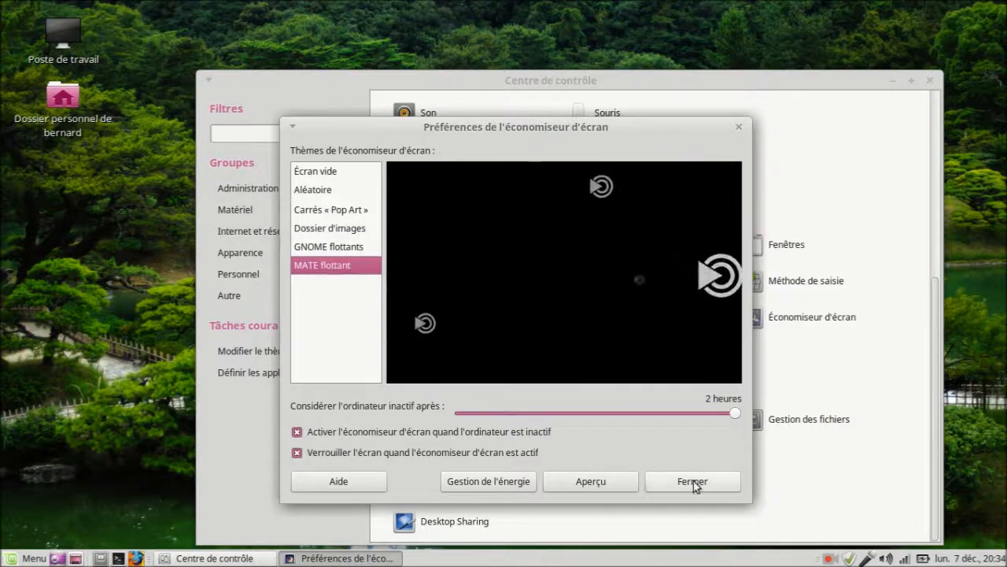
Set Dossier d'images as the screensaver theme and close the screensaver preferences.
{"action": "left_click", "coordinate": [344, 245]}
{"action": "left_click", "coordinate": [346, 228]}
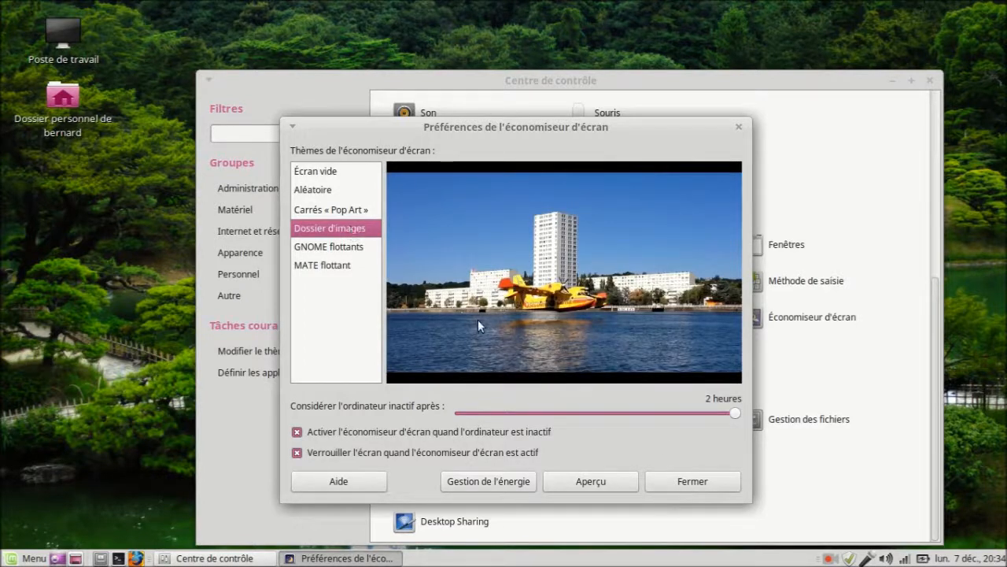
{"action": "left_click", "coordinate": [697, 483]}
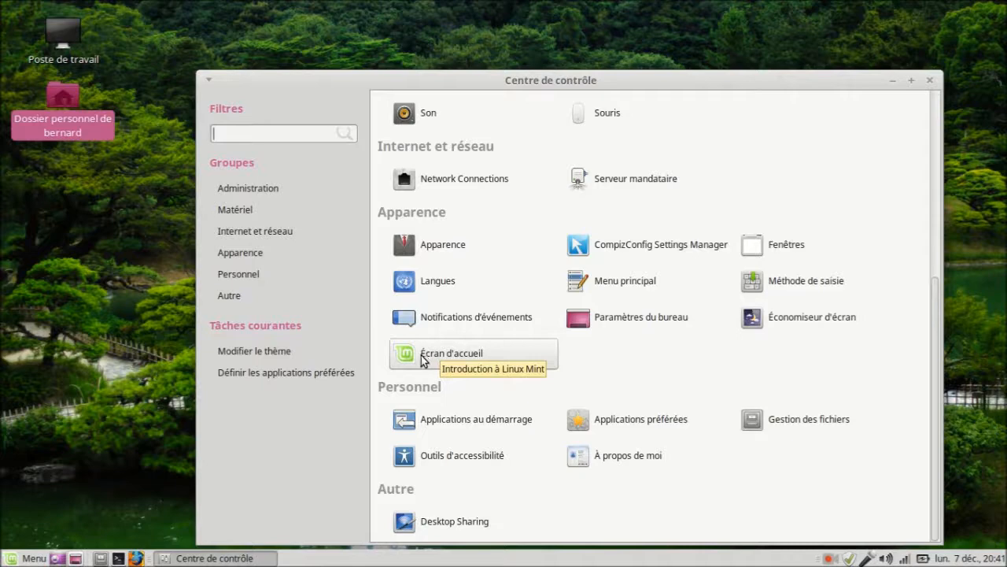
Open the startup applications preferences, look through the whole list of startup programs, and close them.
{"action": "left_click", "coordinate": [462, 425]}
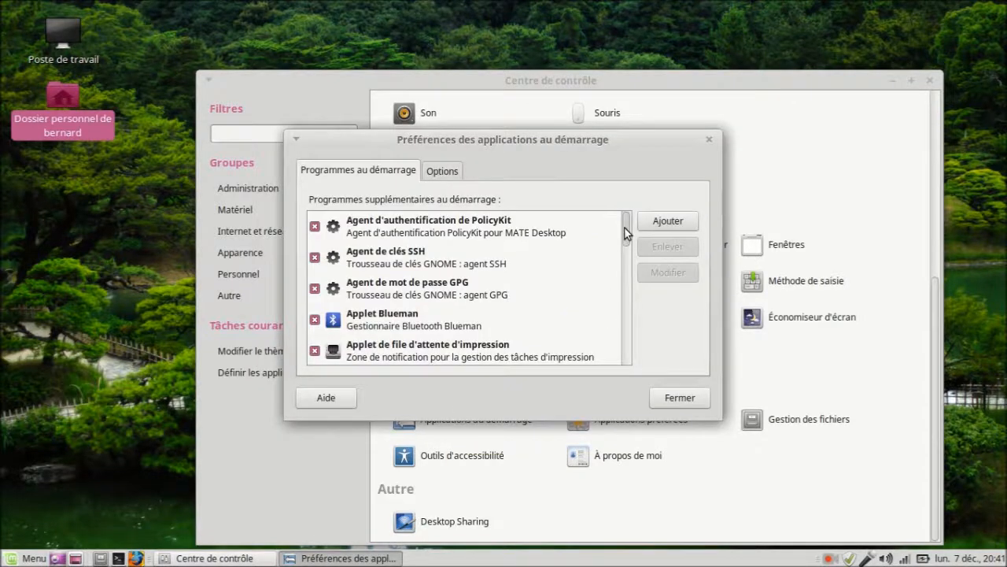
{"action": "left_click_drag", "start_coordinate": [627, 229], "coordinate": [614, 365]}
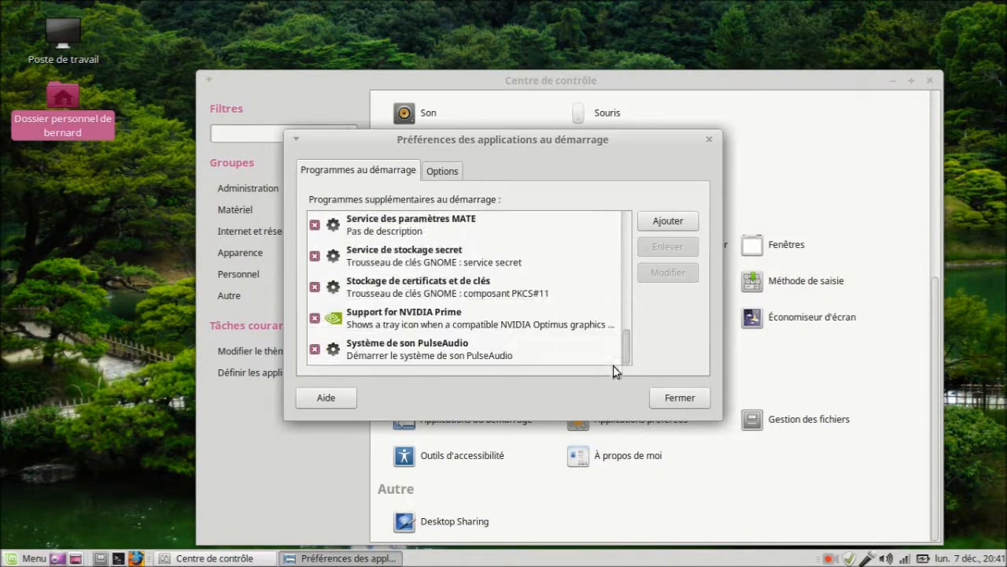
{"action": "left_click", "coordinate": [677, 400]}
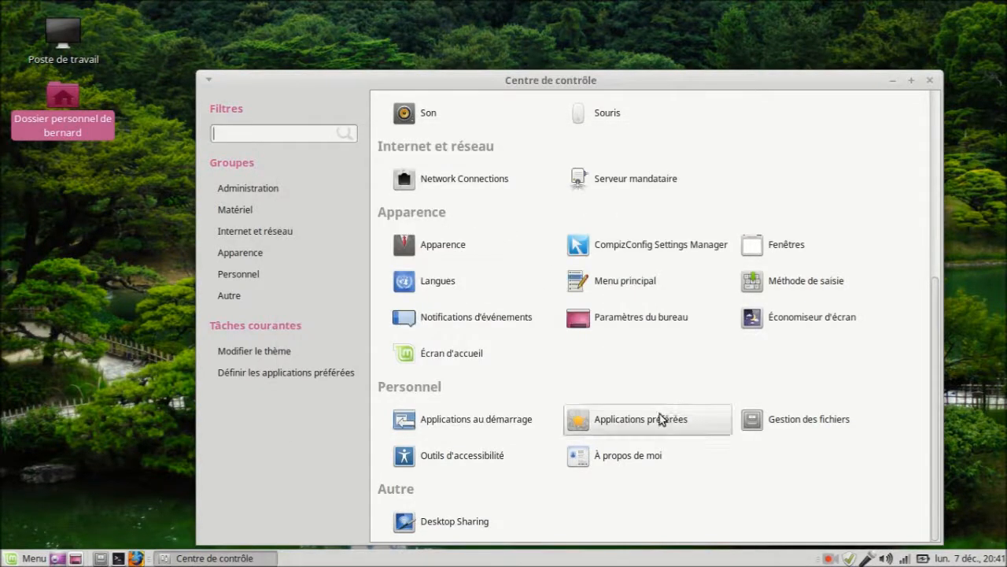
In the preferred applications, try VLC and Banshee as the video player, then restore Vidéos.
{"action": "left_click", "coordinate": [658, 423]}
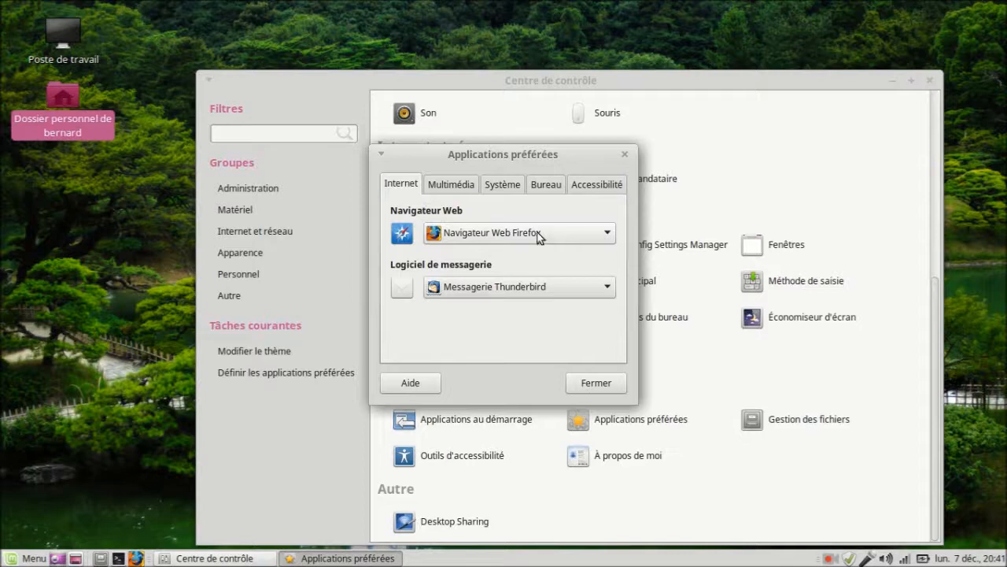
{"action": "left_click", "coordinate": [450, 186]}
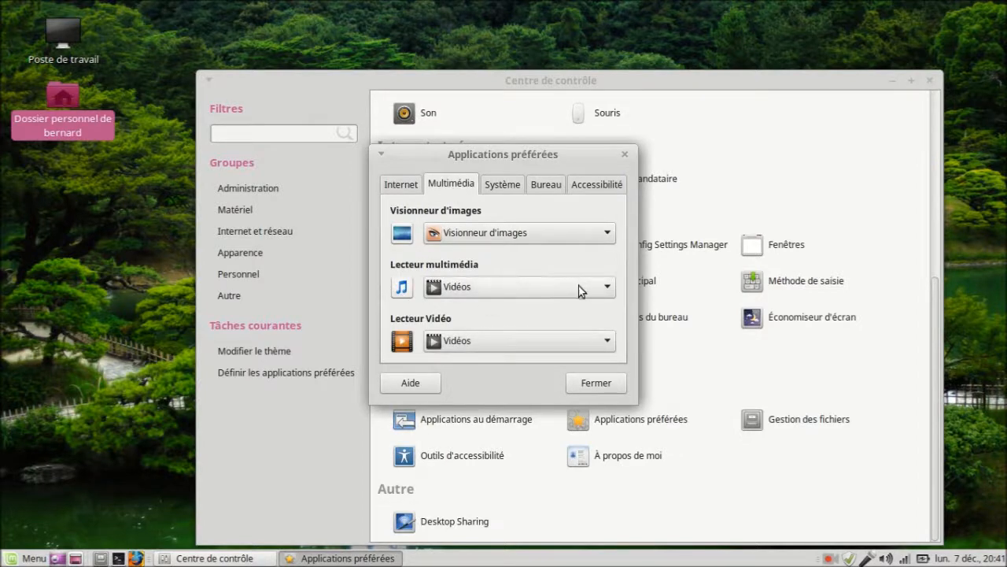
{"action": "left_click", "coordinate": [608, 341]}
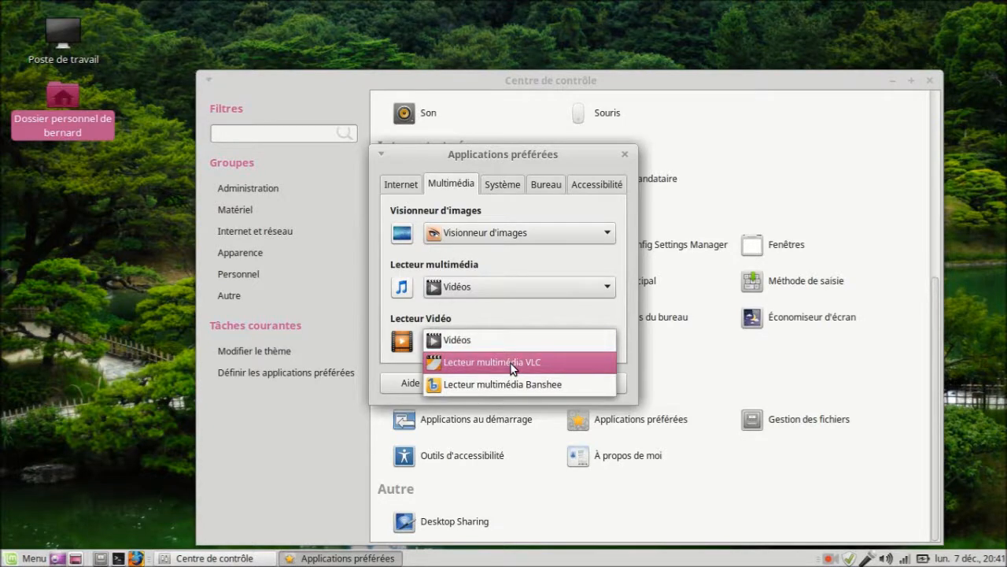
{"action": "left_click", "coordinate": [510, 364]}
{"action": "left_click", "coordinate": [606, 346]}
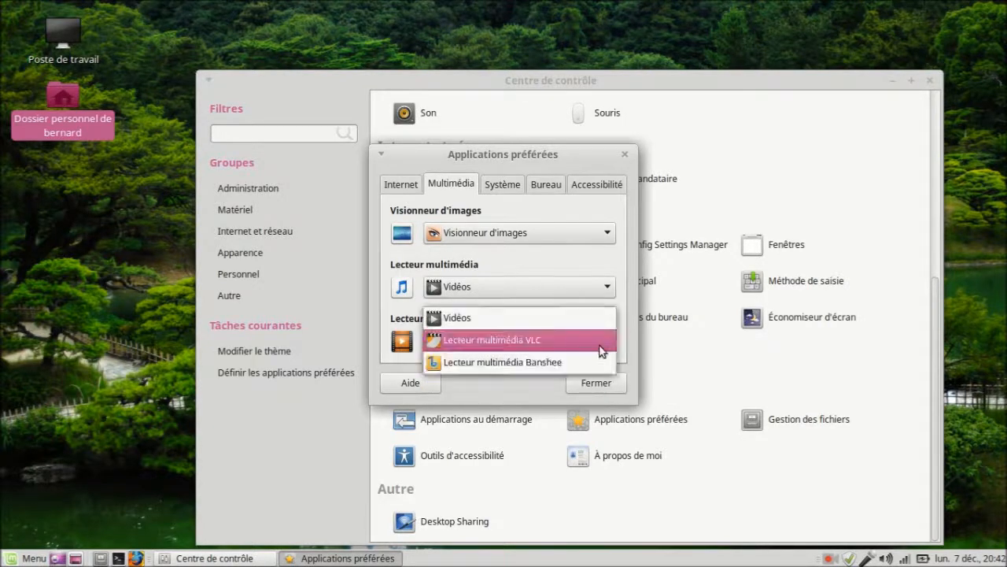
{"action": "left_click", "coordinate": [565, 365]}
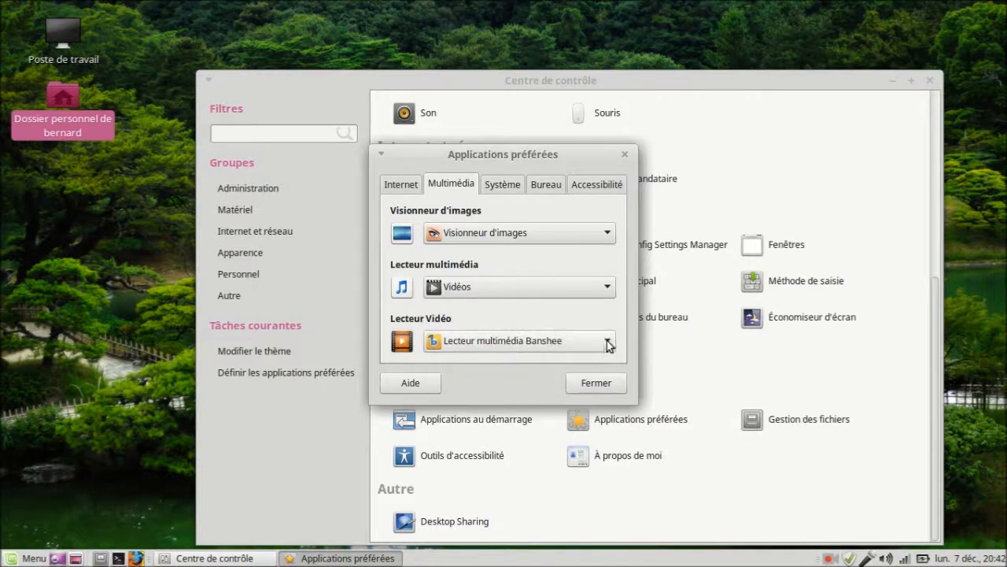
{"action": "left_click", "coordinate": [608, 344]}
{"action": "left_click", "coordinate": [553, 303]}
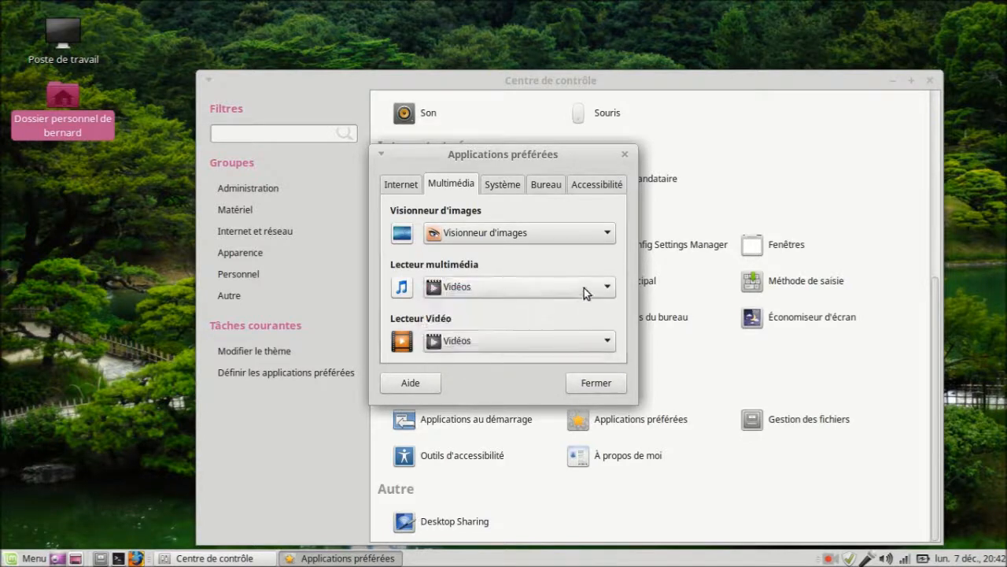
Examine the available choices for the preferred multimedia player and image viewer.
{"action": "left_click", "coordinate": [610, 287]}
{"action": "left_click", "coordinate": [611, 287]}
{"action": "left_click", "coordinate": [608, 233]}
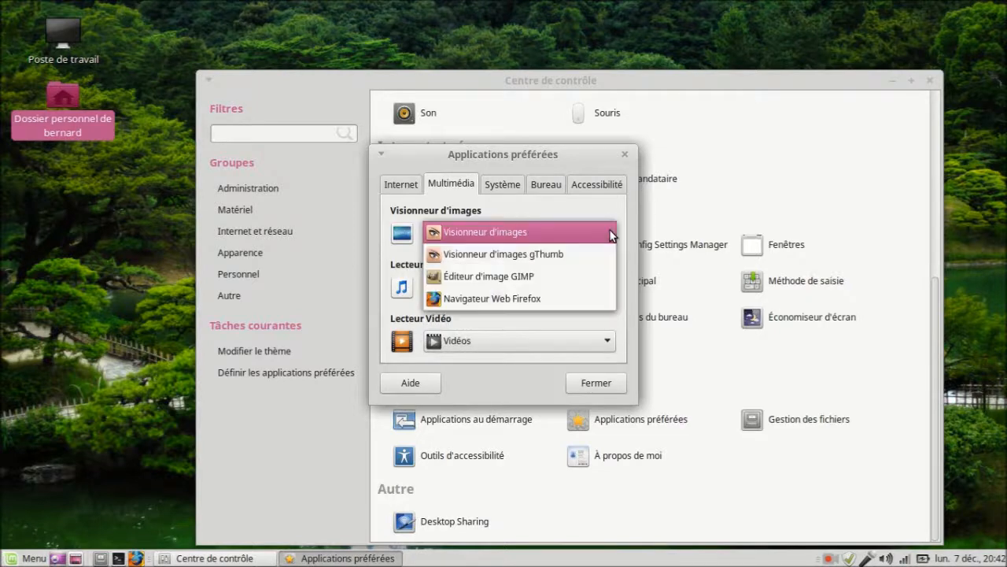
{"action": "left_click", "coordinate": [609, 230]}
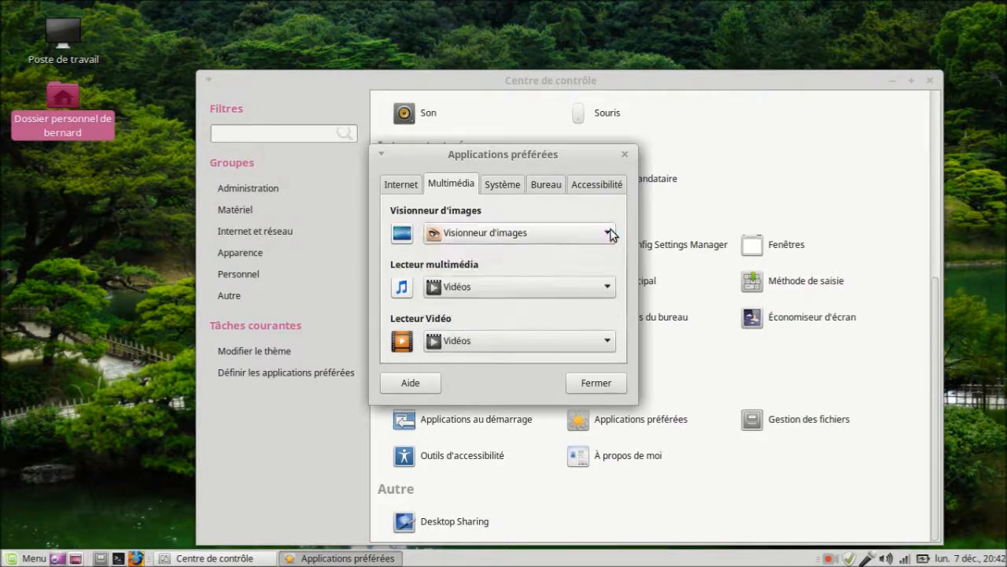
Review the preferred applications for system, office and accessibility, then close the preferred applications settings.
{"action": "left_click", "coordinate": [507, 189]}
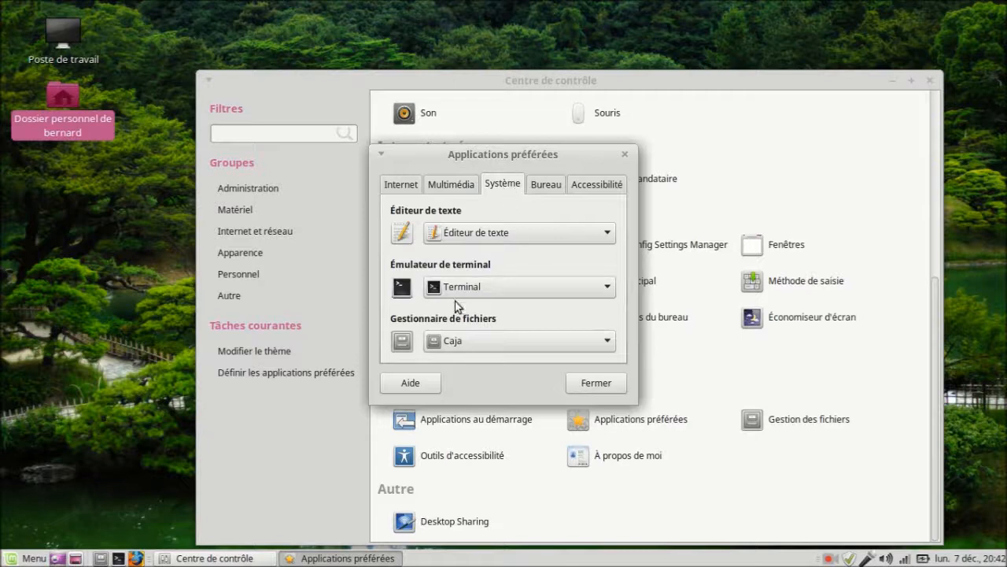
{"action": "left_click", "coordinate": [547, 185]}
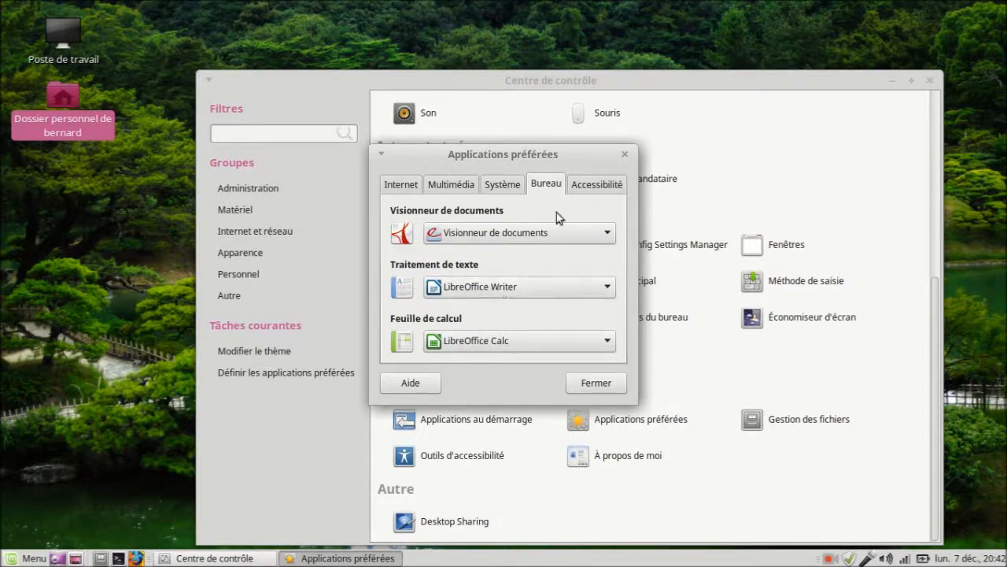
{"action": "left_click", "coordinate": [594, 189]}
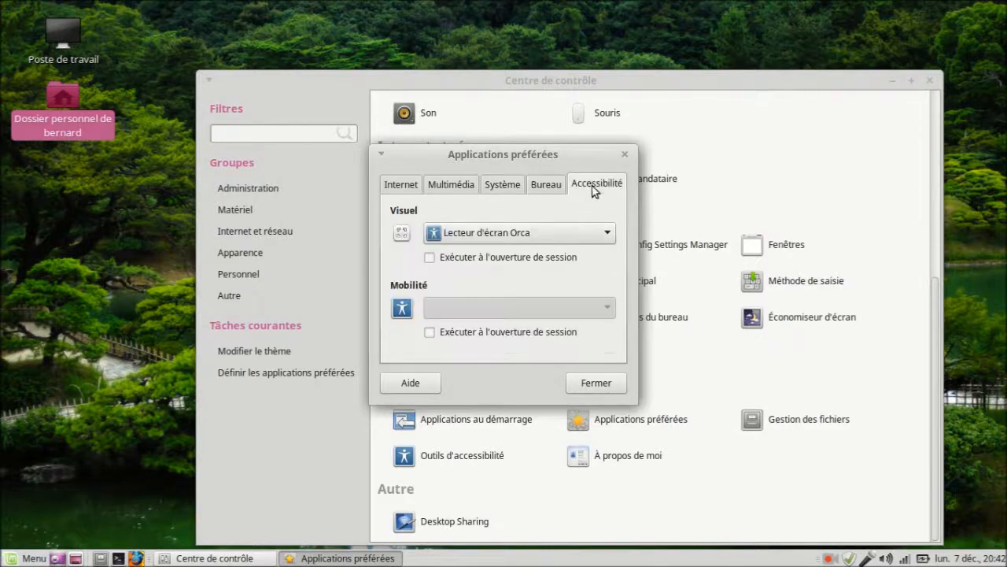
{"action": "left_click", "coordinate": [414, 185]}
{"action": "left_click", "coordinate": [580, 385]}
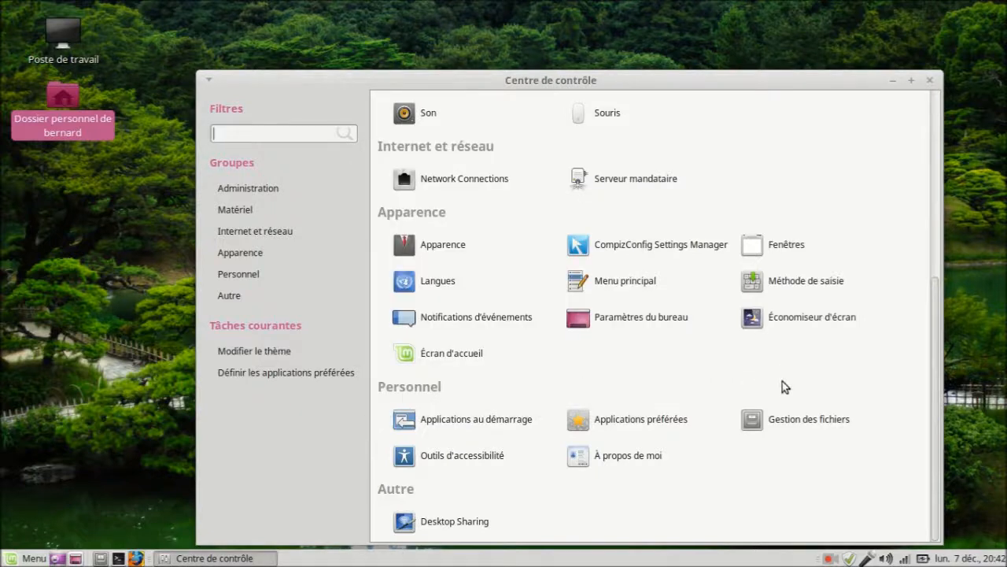
Open the file manager preferences and, in the behaviour settings, try double-click opening before restoring single-click opening.
{"action": "left_click", "coordinate": [776, 417]}
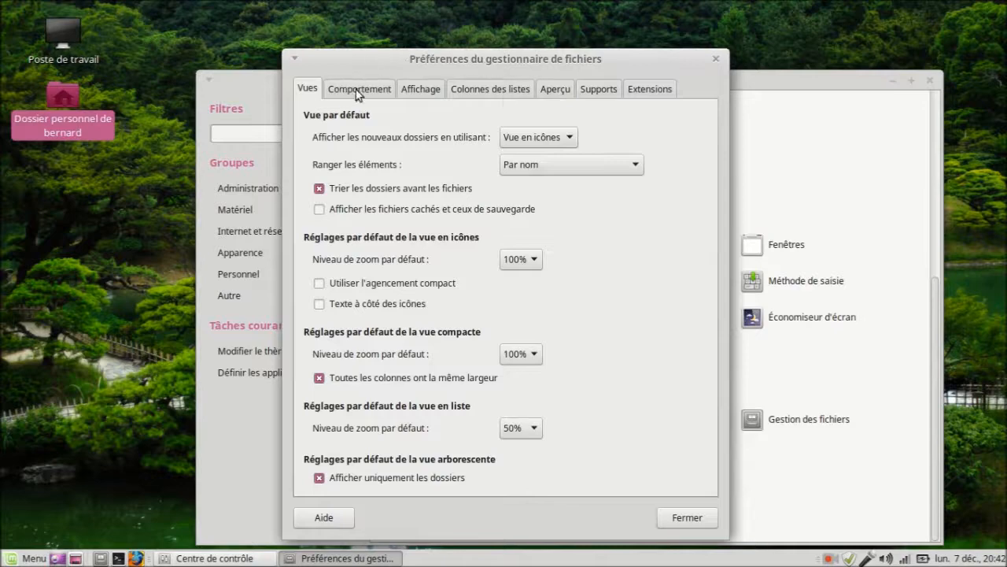
{"action": "left_click", "coordinate": [359, 90]}
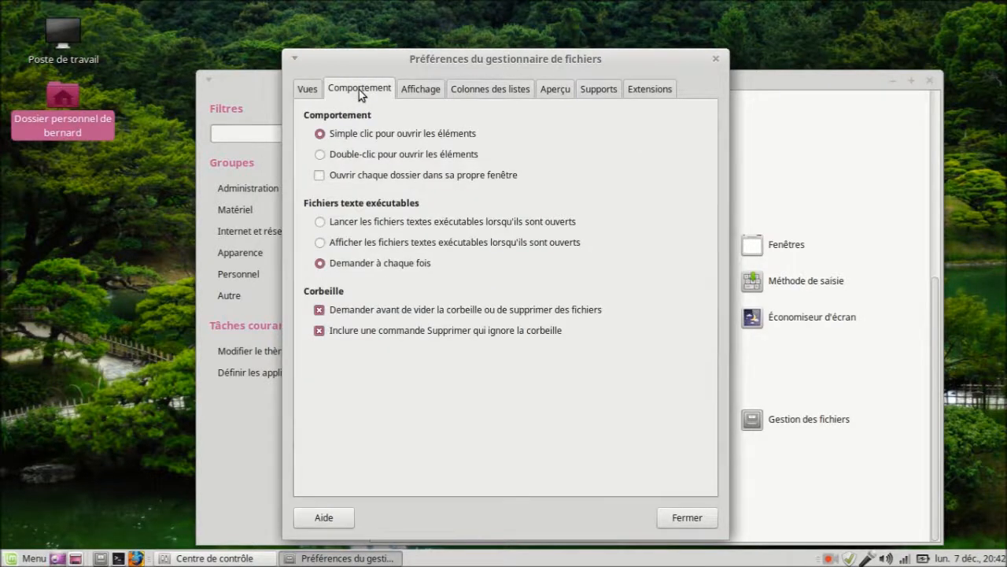
{"action": "left_click", "coordinate": [320, 155]}
{"action": "left_click", "coordinate": [320, 134]}
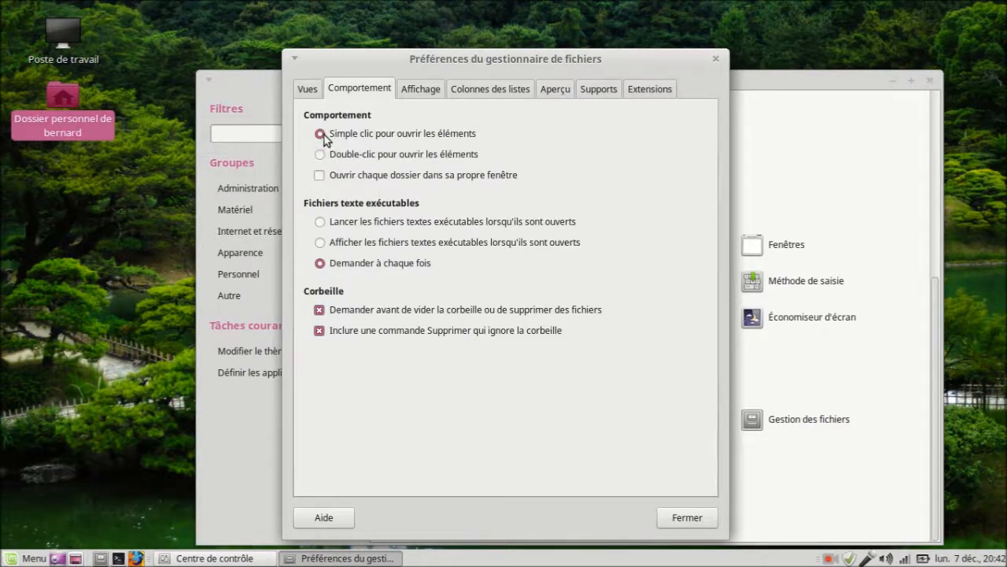
Review the file manager's display, list column and preview settings, keeping 4 Gio as the thumbnail file size limit.
{"action": "left_click", "coordinate": [420, 92]}
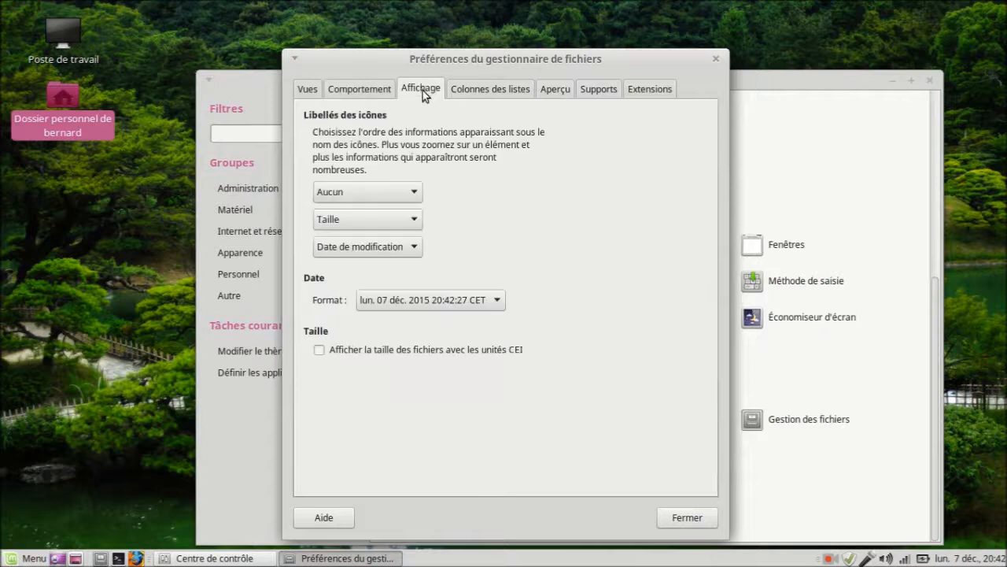
{"action": "left_click", "coordinate": [494, 93]}
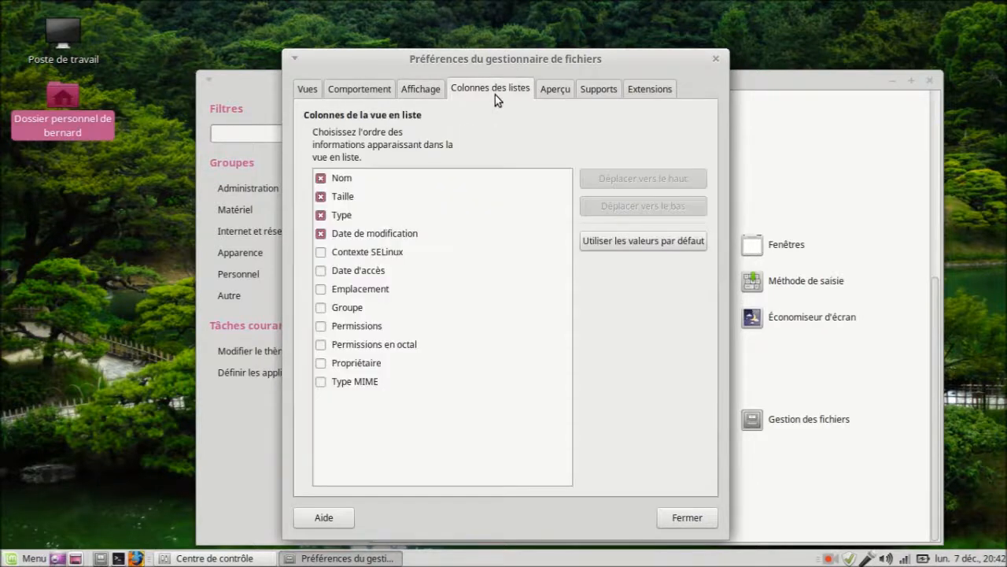
{"action": "left_click", "coordinate": [557, 92]}
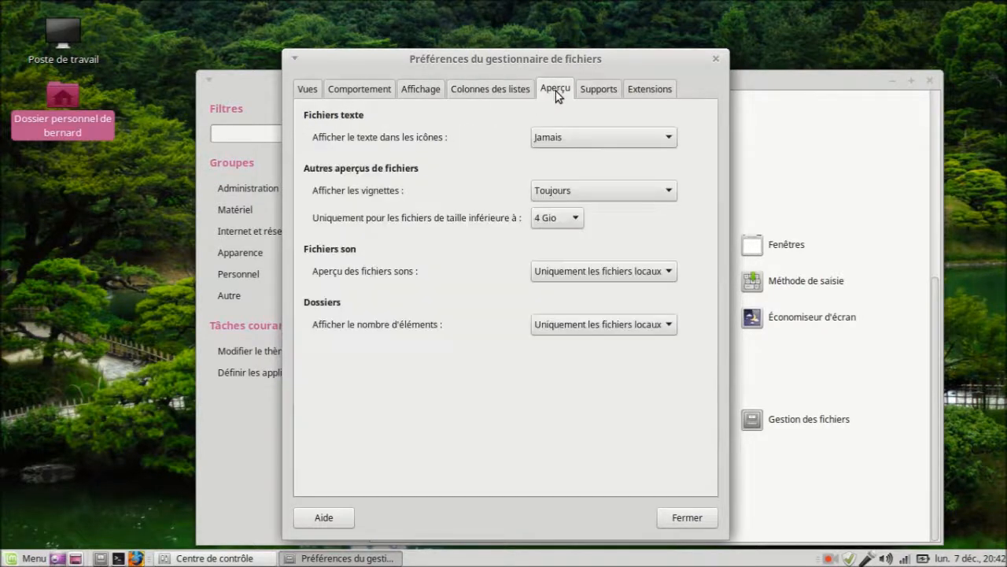
{"action": "left_click", "coordinate": [576, 218]}
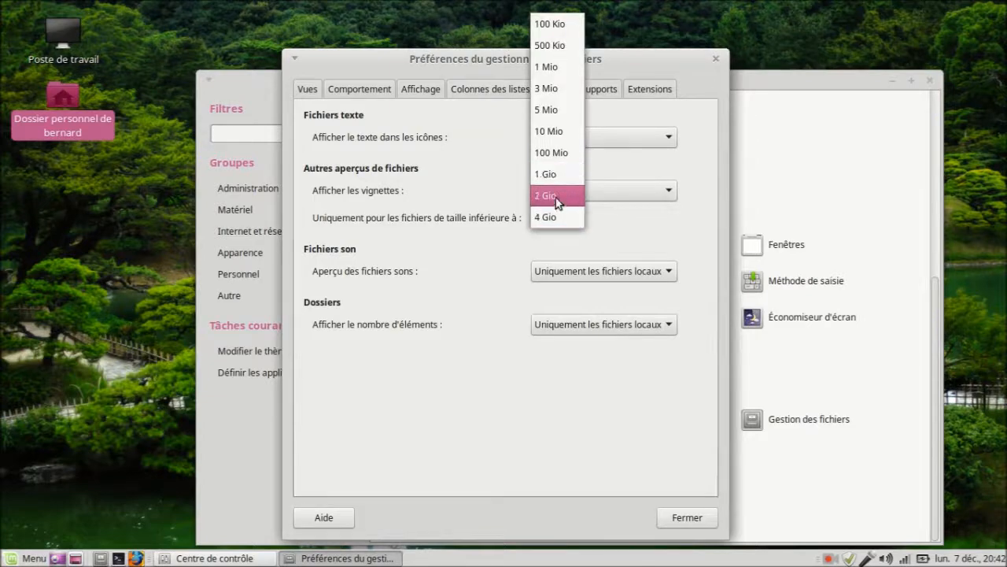
{"action": "left_click", "coordinate": [559, 216]}
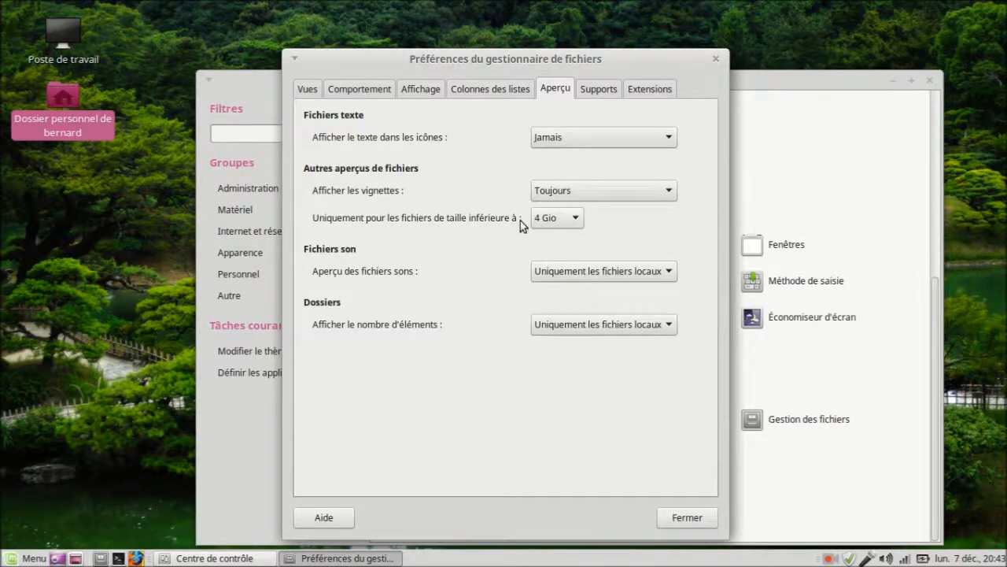
Review the file manager's media, extension and default view settings, and close the preferences.
{"action": "left_click", "coordinate": [596, 92]}
{"action": "left_click", "coordinate": [642, 93]}
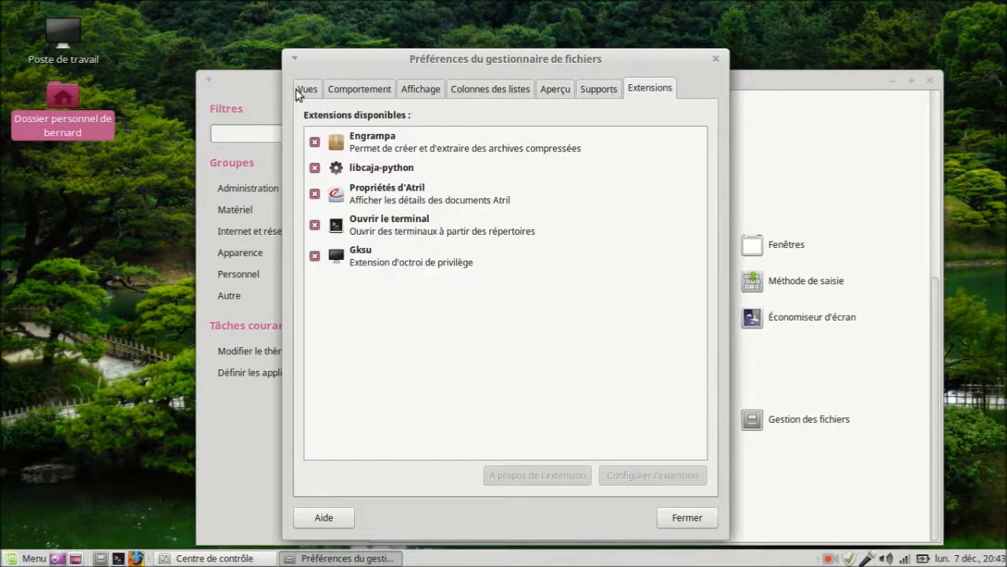
{"action": "left_click", "coordinate": [310, 93]}
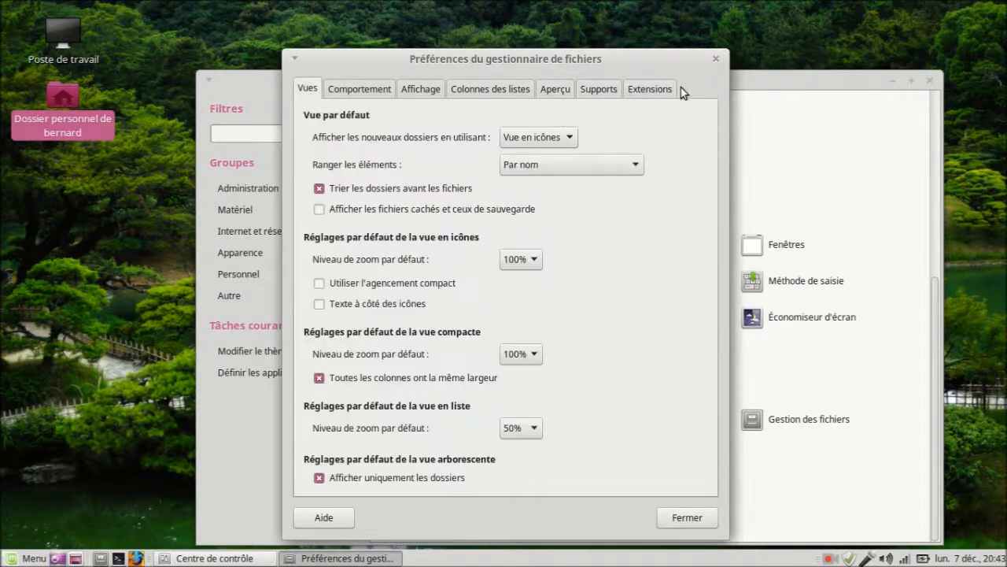
{"action": "left_click", "coordinate": [698, 518]}
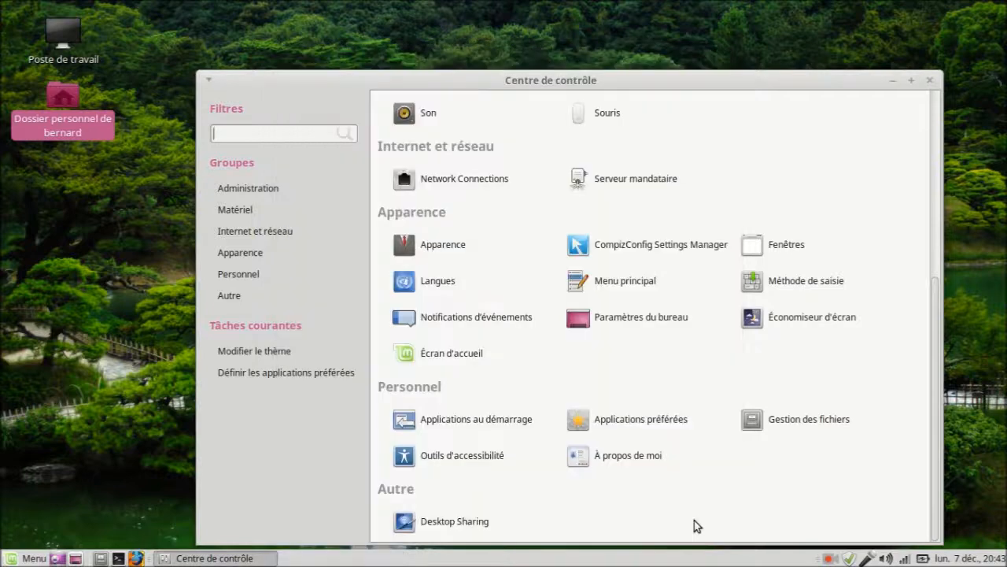
View the accessibility tools preferences and the personal account details, closing each, and close the Control Centre.
{"action": "left_click", "coordinate": [472, 458]}
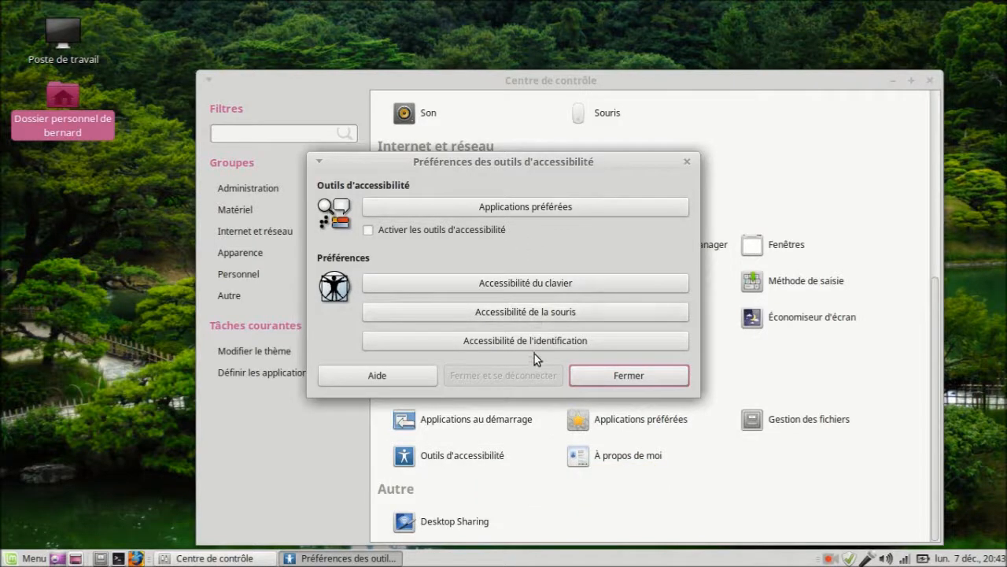
{"action": "left_click", "coordinate": [635, 376]}
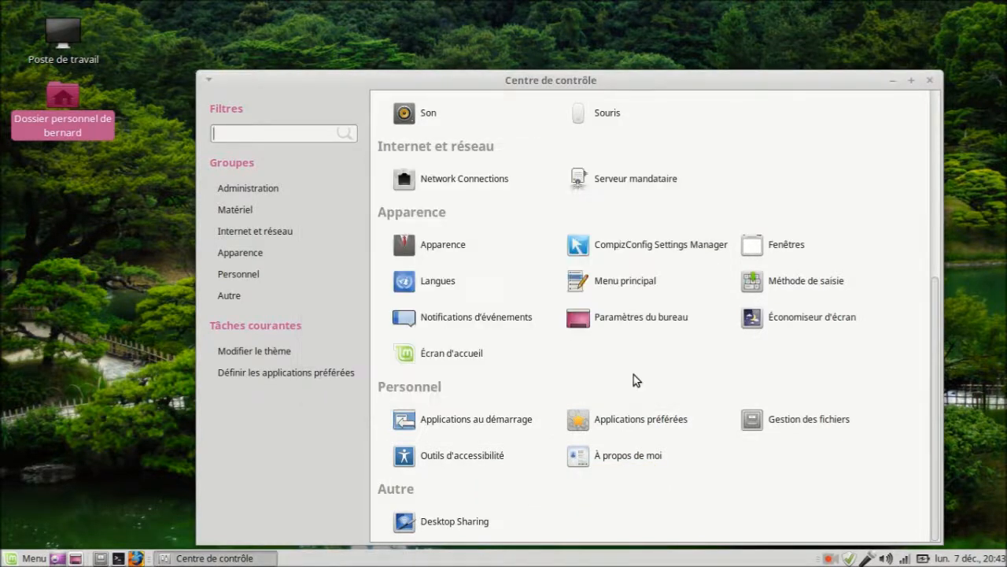
{"action": "left_click", "coordinate": [621, 459]}
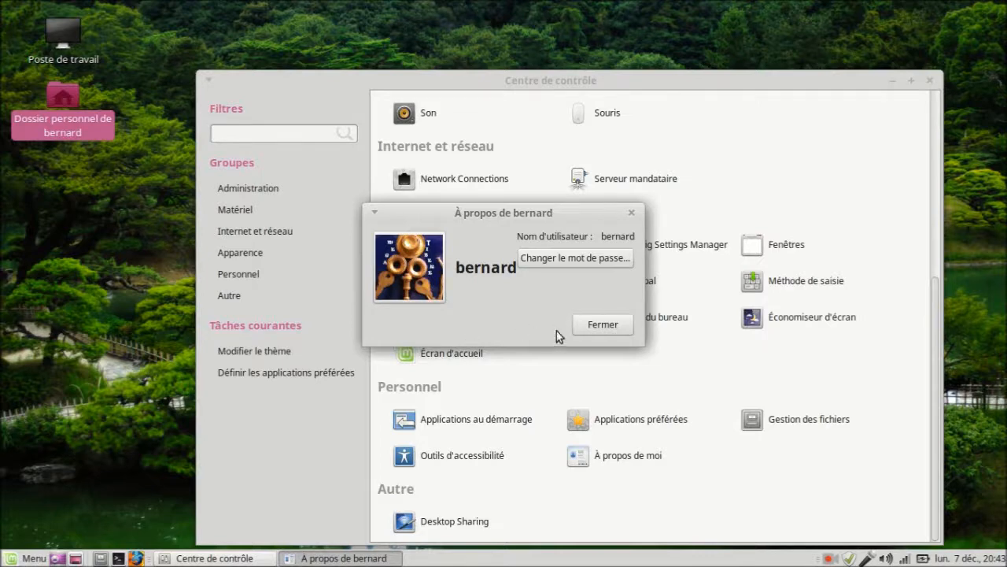
{"action": "left_click", "coordinate": [602, 325]}
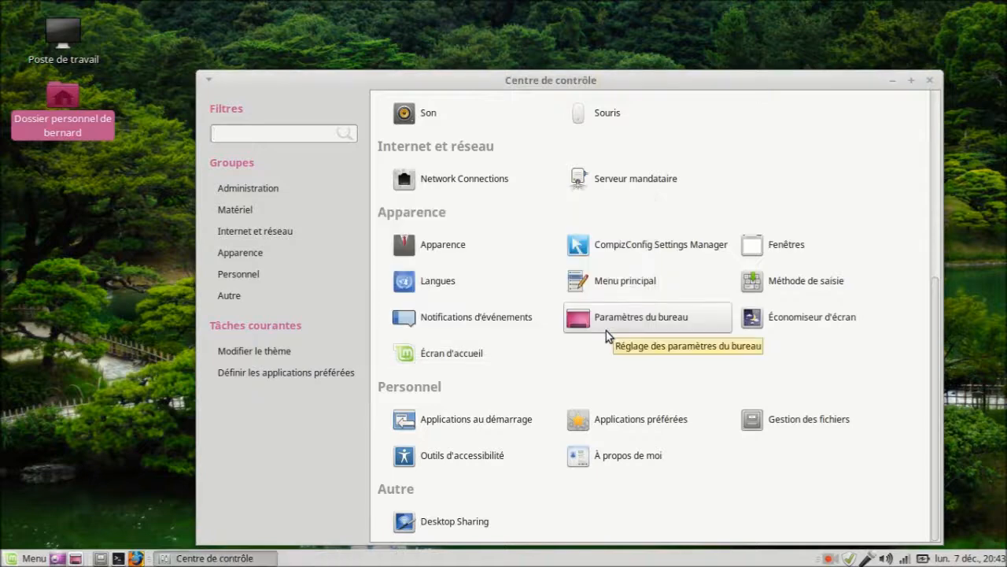
{"action": "left_click", "coordinate": [931, 82]}
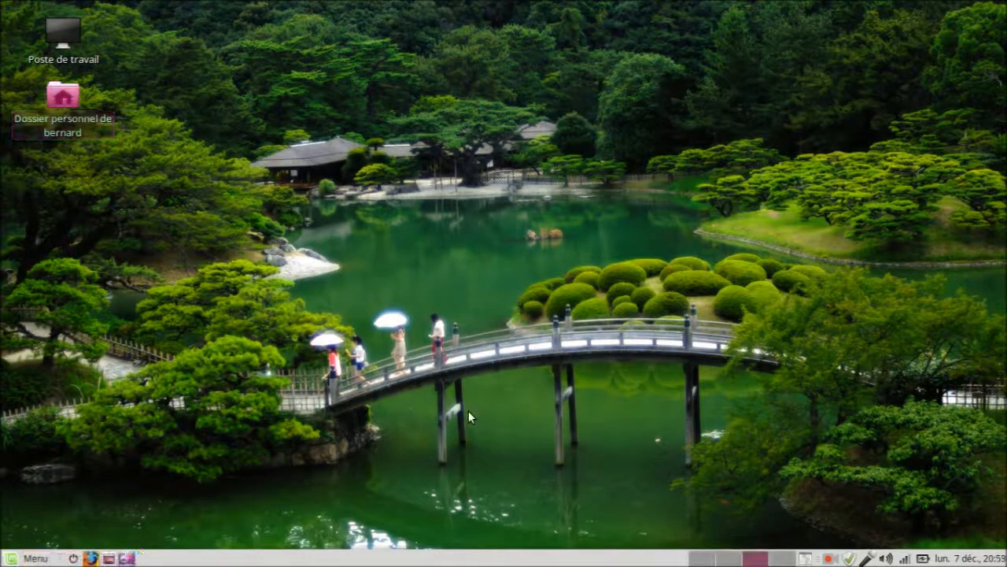
Add the Poisson applet to an empty area of the panel, close the applet list, and remove the applet again.
{"action": "right_click", "coordinate": [384, 560]}
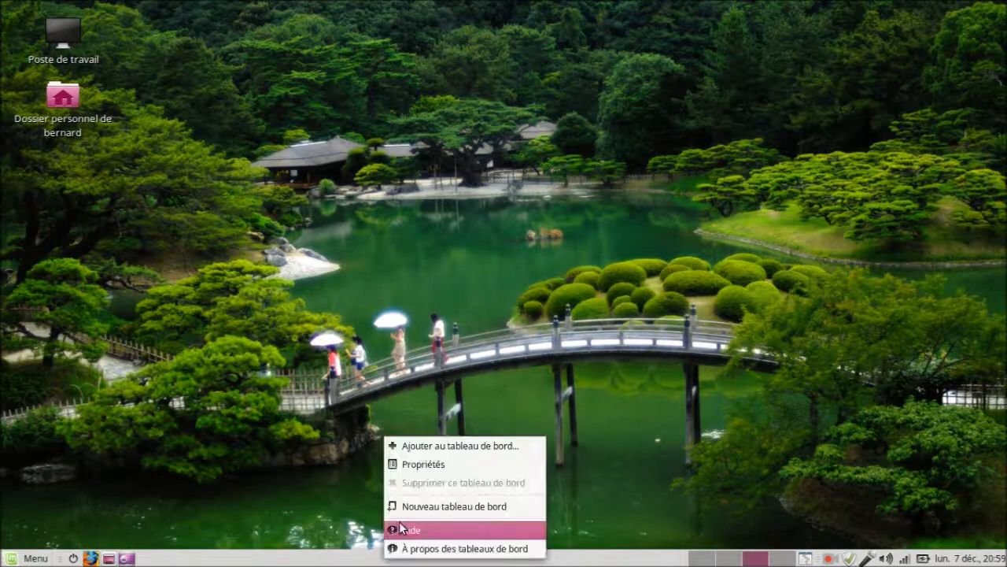
{"action": "left_click", "coordinate": [439, 446]}
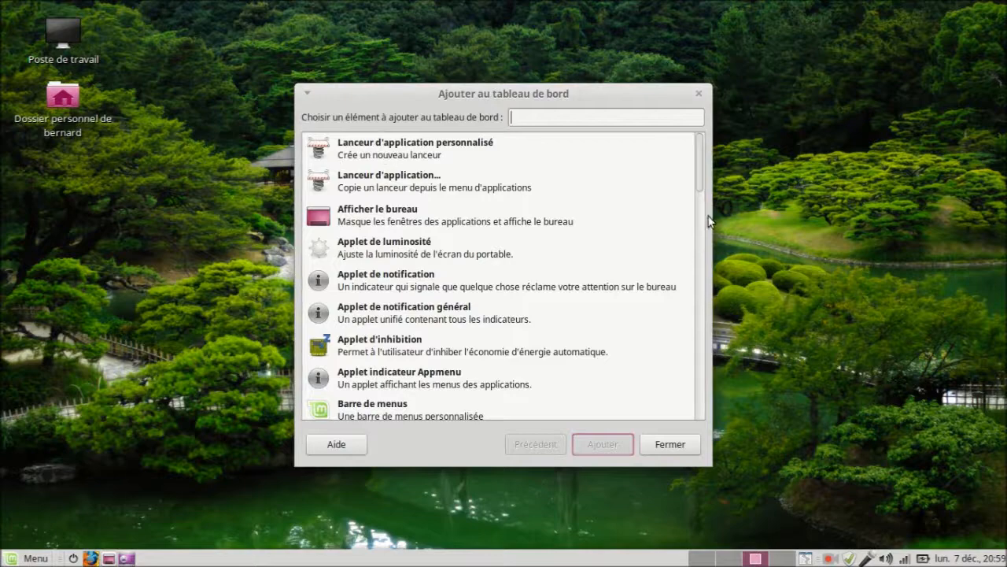
{"action": "left_click_drag", "start_coordinate": [698, 162], "coordinate": [691, 367]}
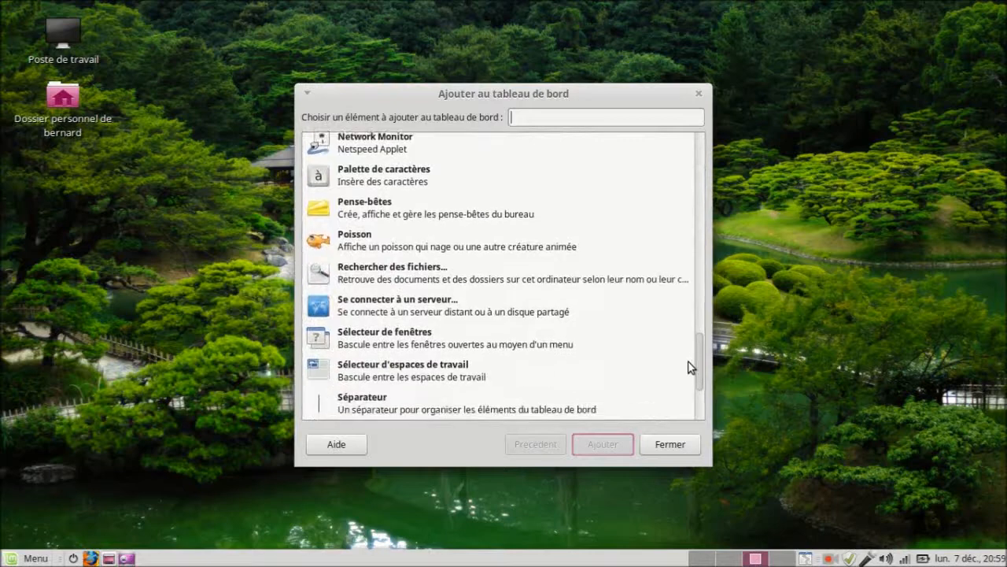
{"action": "left_click", "coordinate": [321, 245]}
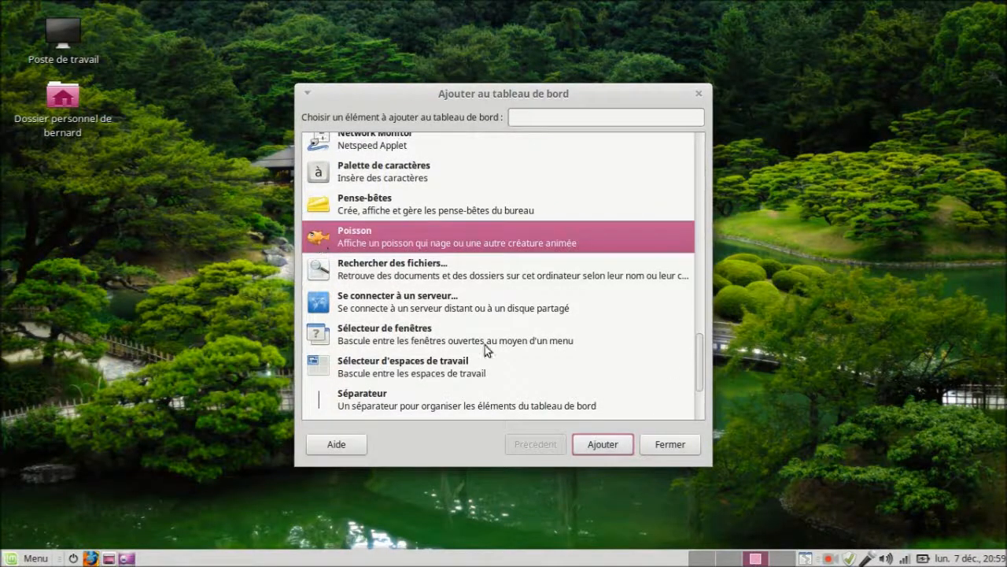
{"action": "left_click", "coordinate": [602, 445]}
{"action": "left_click", "coordinate": [672, 445]}
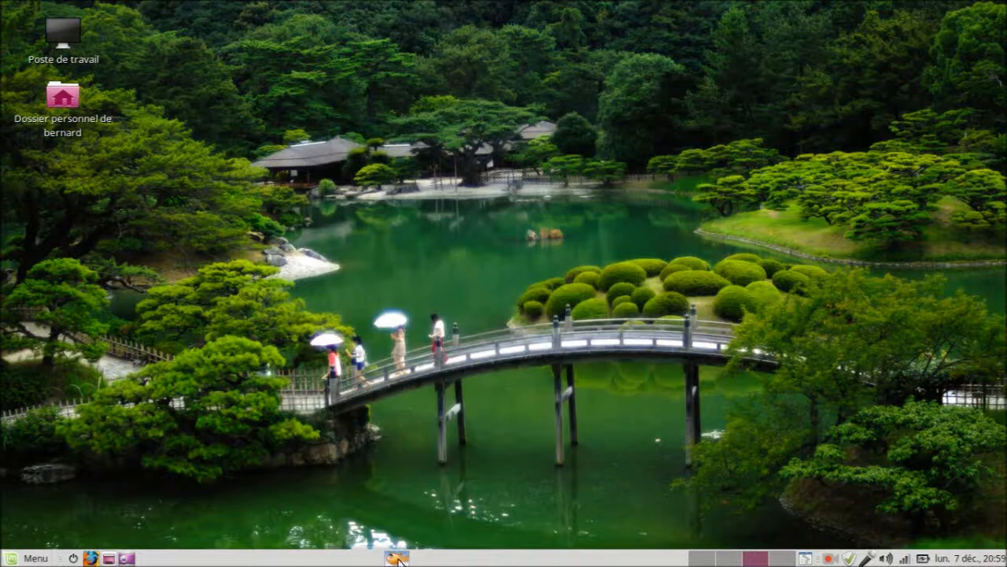
{"action": "right_click", "coordinate": [403, 560]}
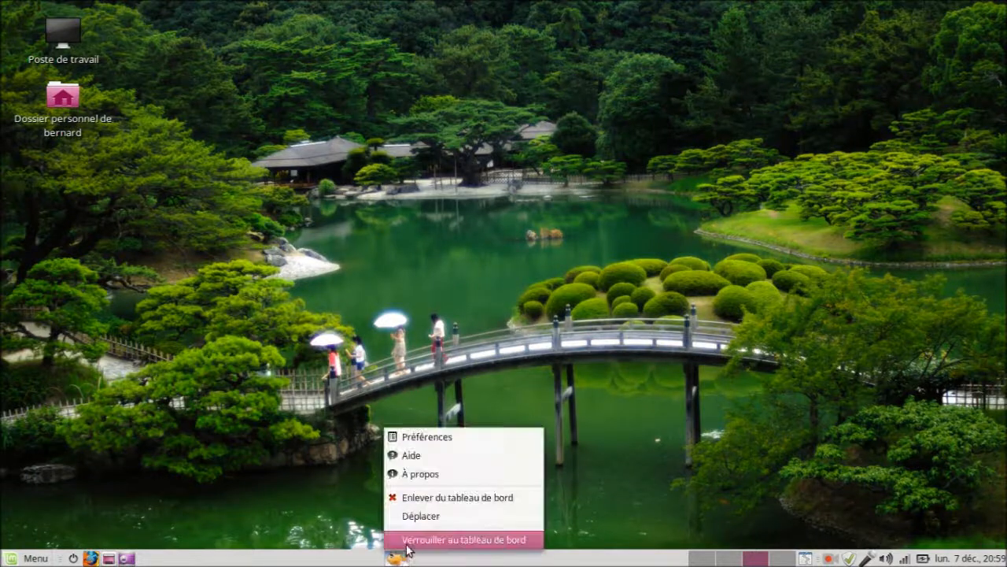
{"action": "left_click", "coordinate": [422, 498]}
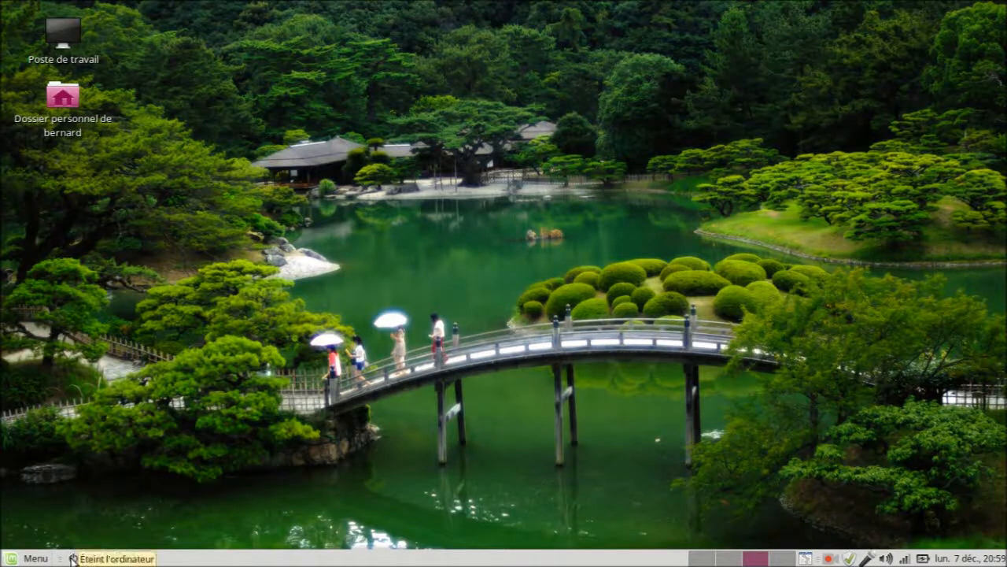
Bring up the computer's shutdown options to view the available choices, and cancel without shutting down.
{"action": "left_click", "coordinate": [26, 558]}
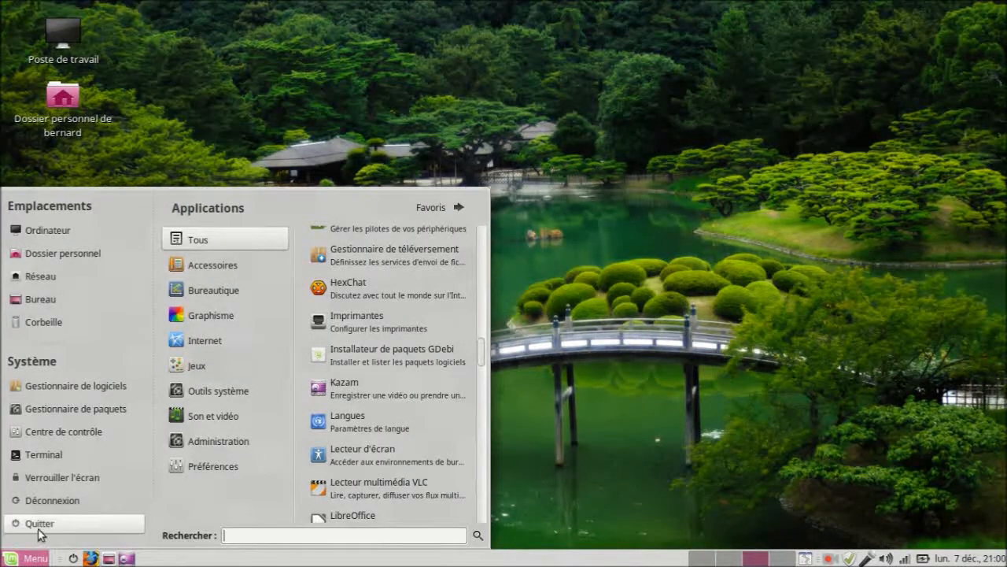
{"action": "left_click", "coordinate": [39, 524]}
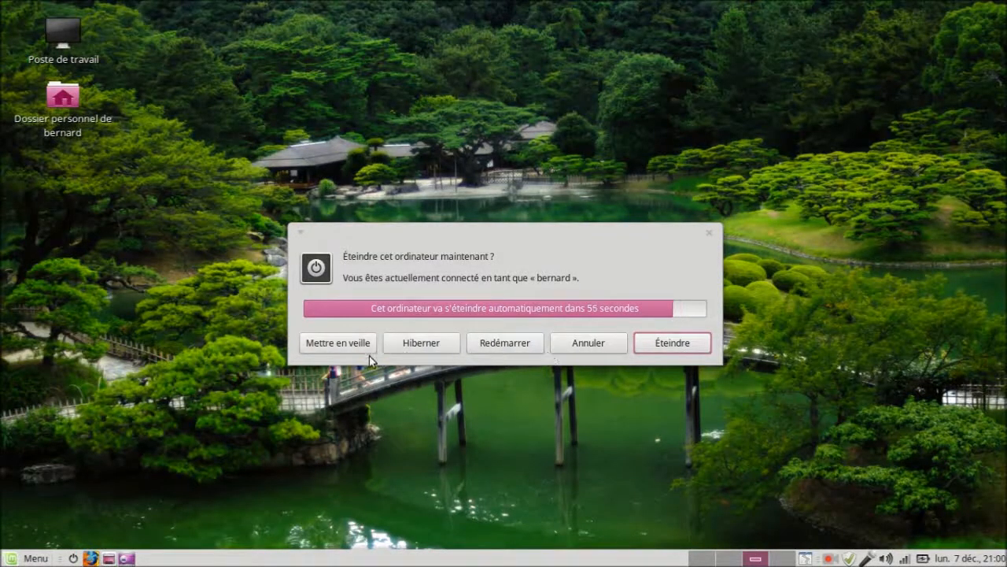
{"action": "left_click", "coordinate": [598, 345]}
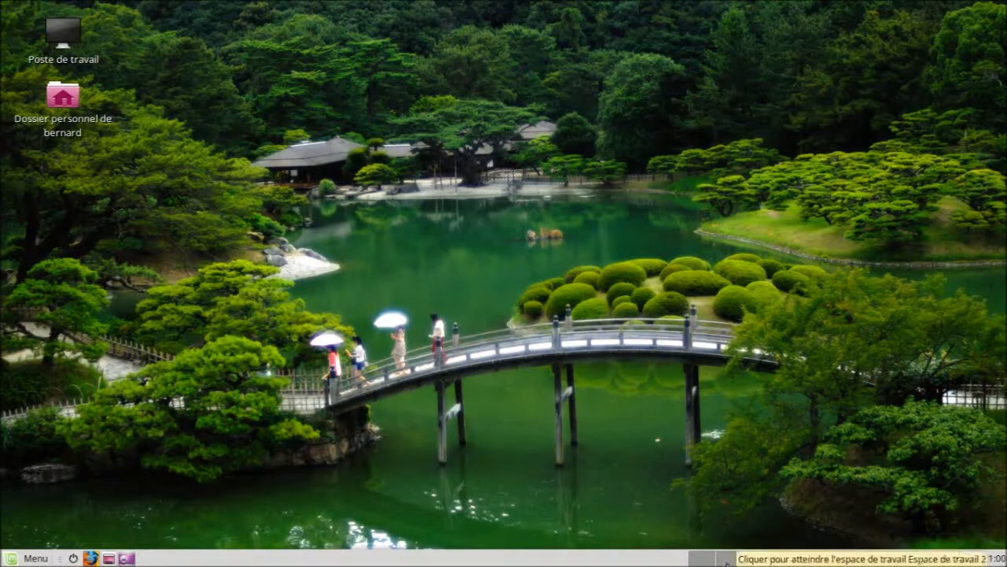
In the panel properties, set the orientation to En haut and the size to 21 pixels.
{"action": "right_click", "coordinate": [394, 561]}
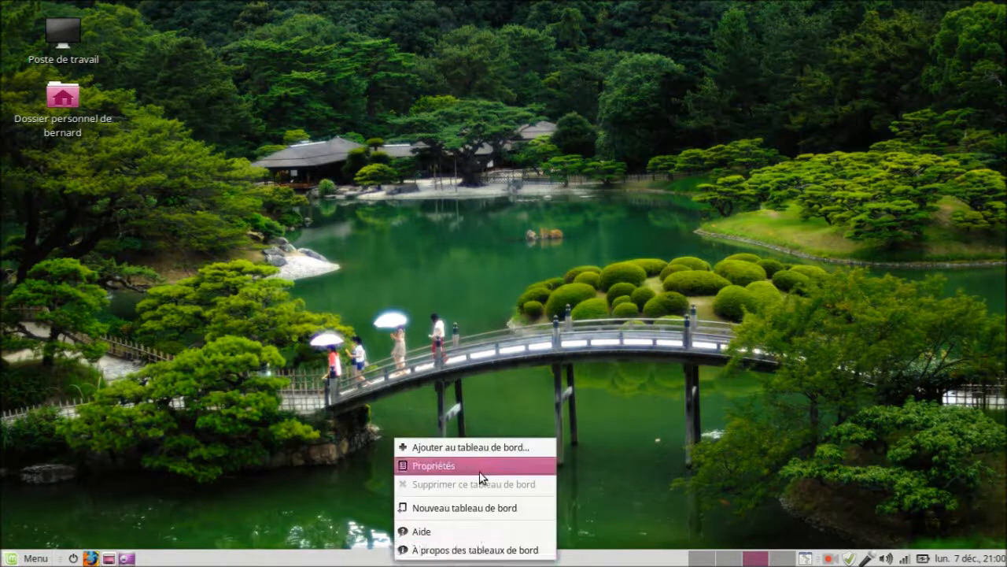
{"action": "left_click", "coordinate": [446, 466]}
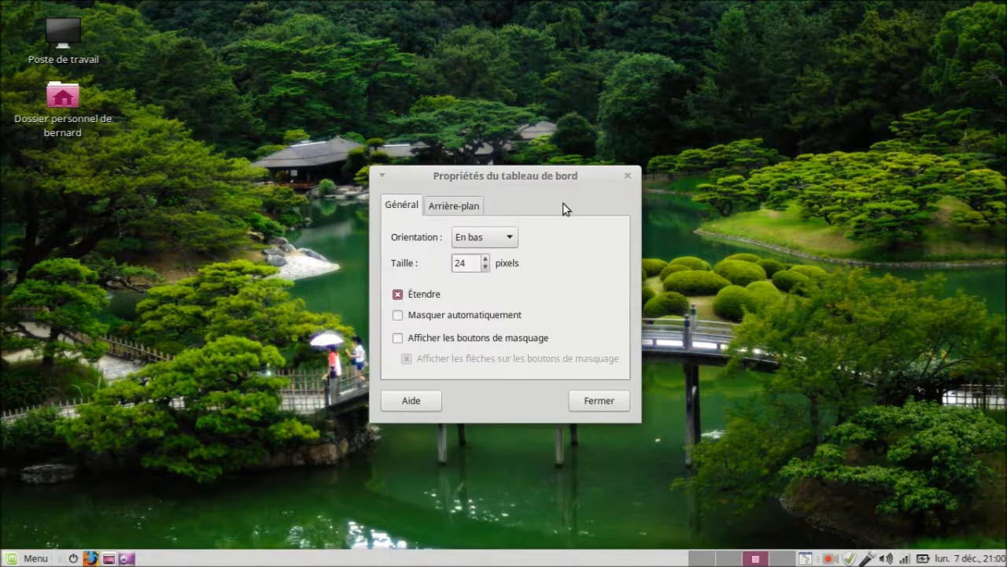
{"action": "left_click", "coordinate": [510, 238]}
{"action": "left_click", "coordinate": [494, 220]}
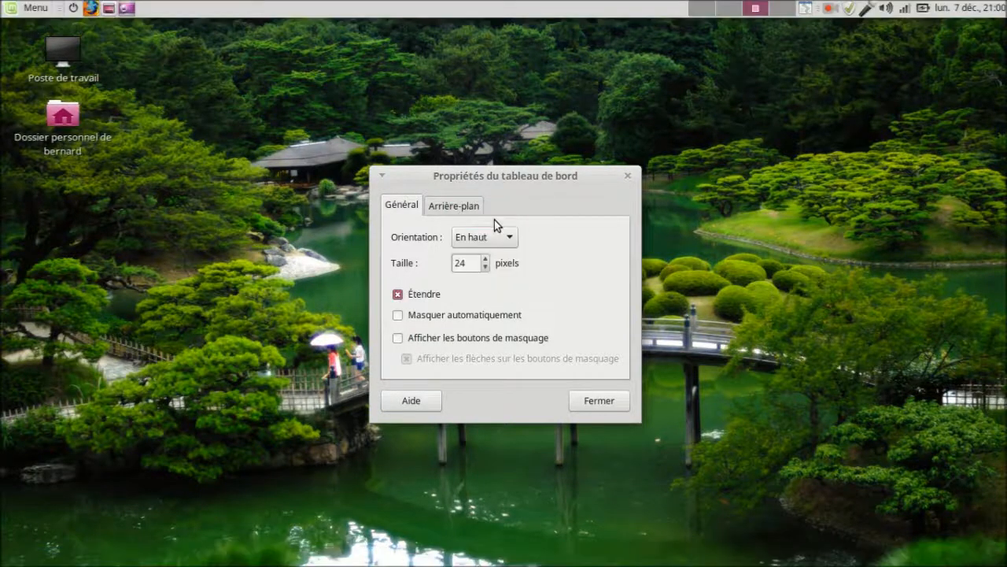
{"action": "left_click", "coordinate": [486, 268]}
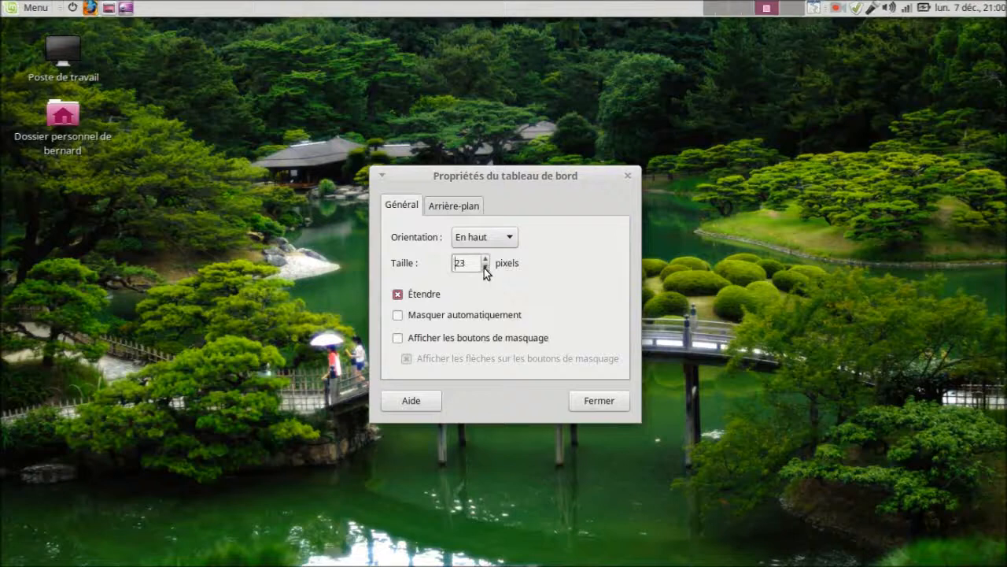
{"action": "left_click", "coordinate": [485, 268]}
{"action": "left_click", "coordinate": [484, 269]}
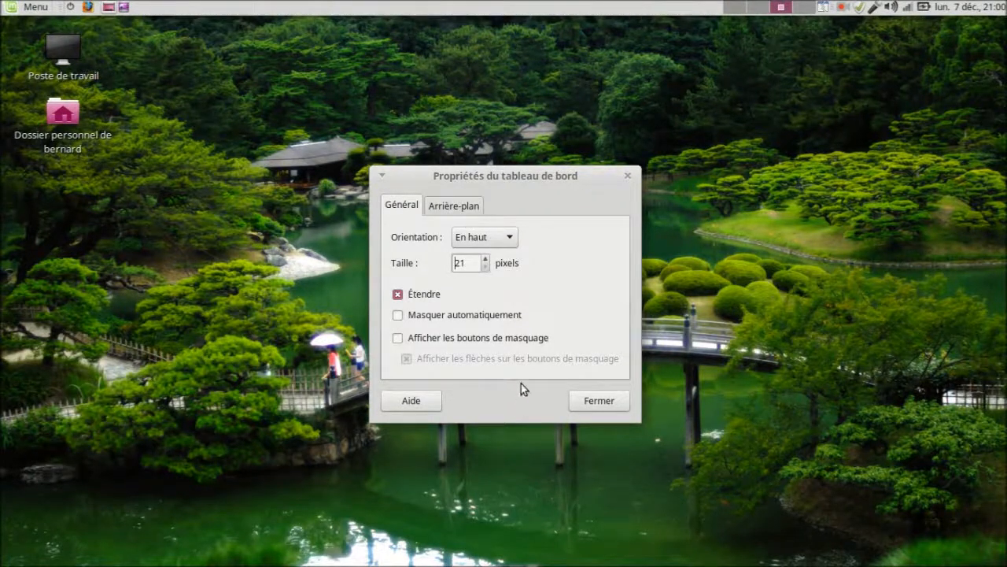
Turn on automatic hiding and turn off Étendre for the panel, close its properties, and reveal the hidden panel.
{"action": "left_click", "coordinate": [398, 316]}
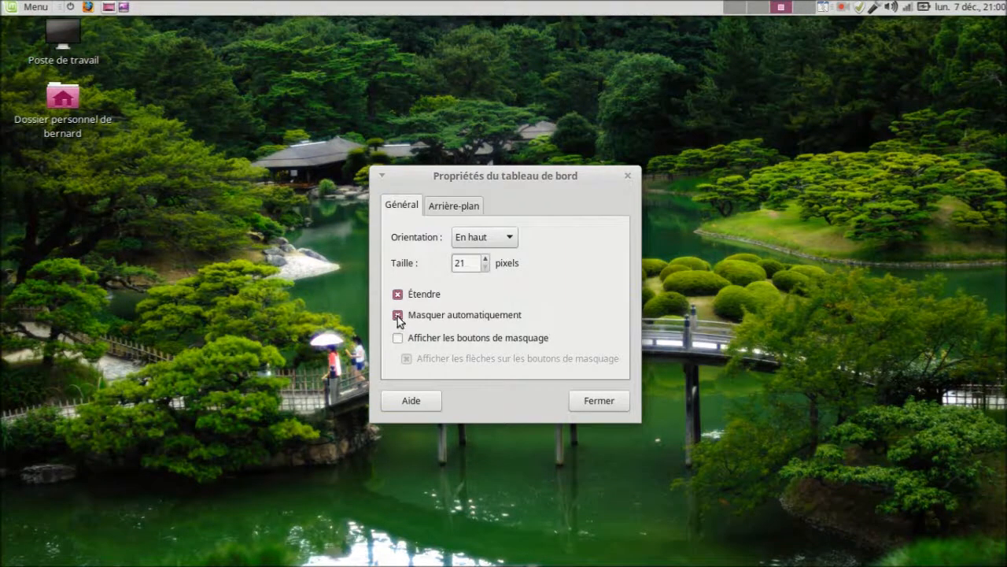
{"action": "left_click", "coordinate": [399, 294]}
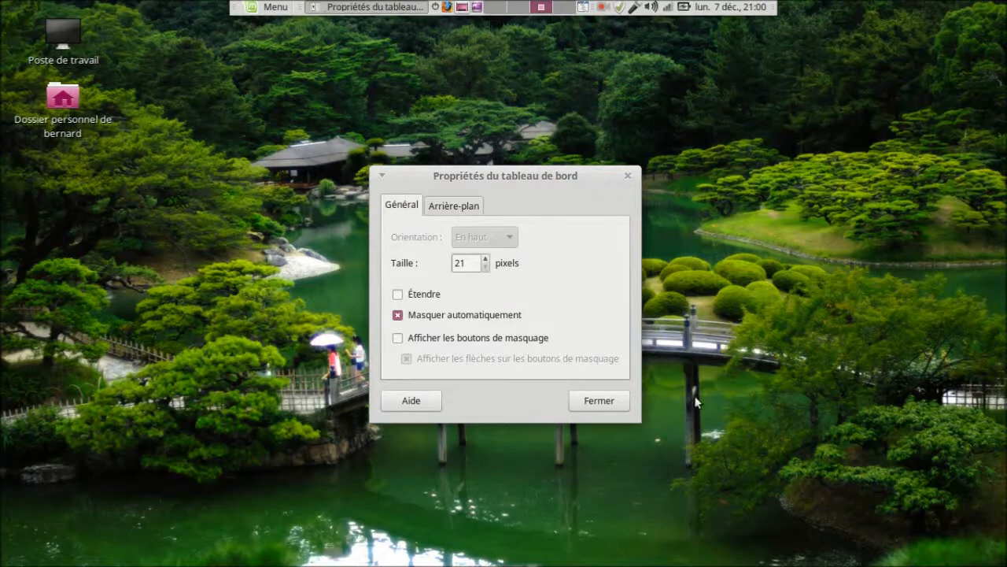
{"action": "left_click", "coordinate": [600, 401]}
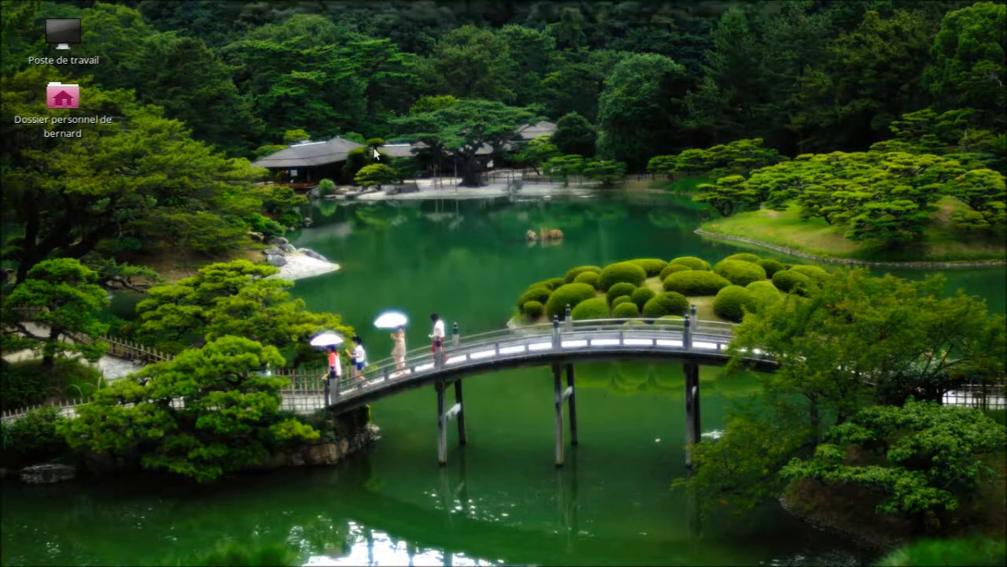
{"action": "mouse_move", "coordinate": [253, 3]}
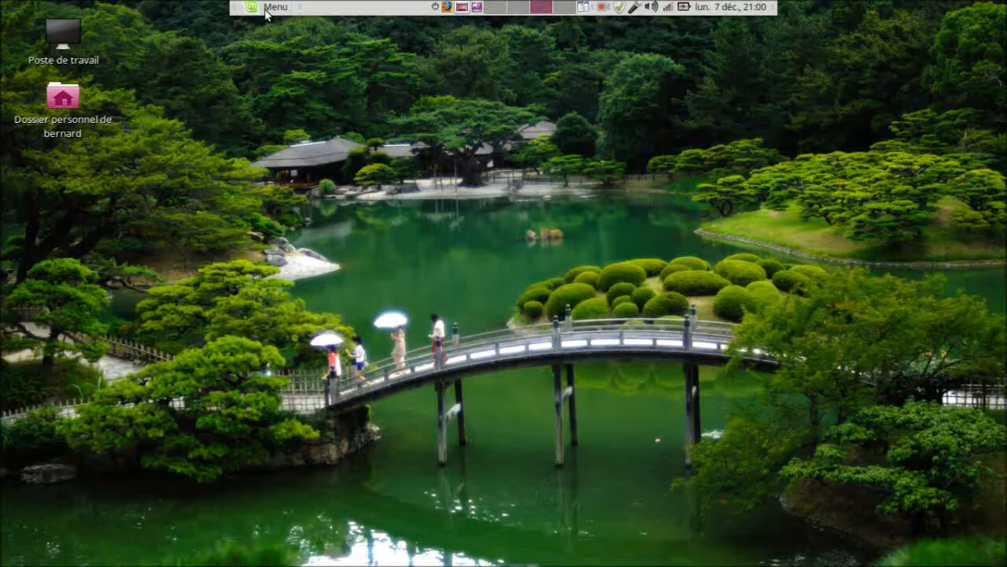
Launch Docky from the full list of installed applications.
{"action": "left_click", "coordinate": [267, 8]}
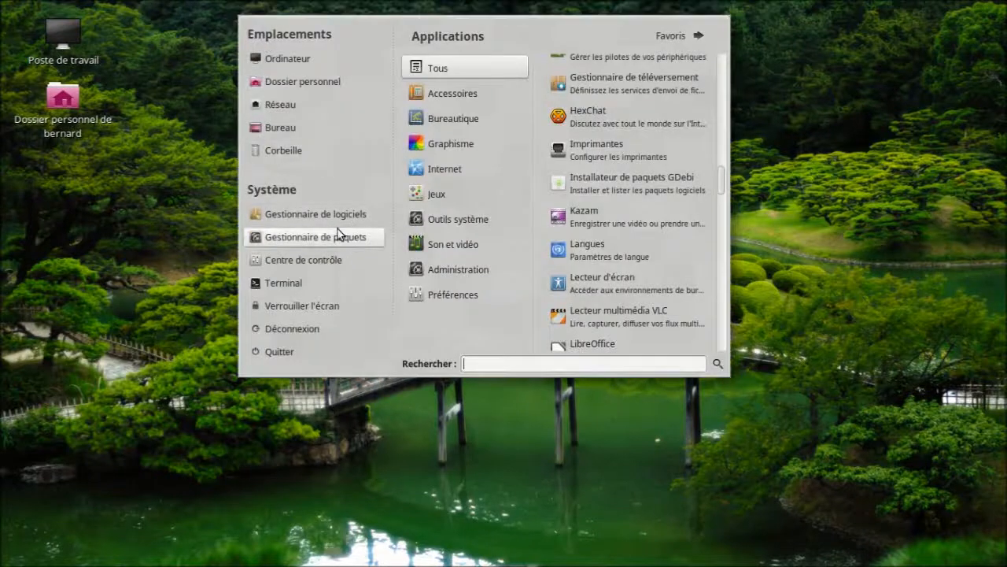
{"action": "mouse_move", "coordinate": [445, 59]}
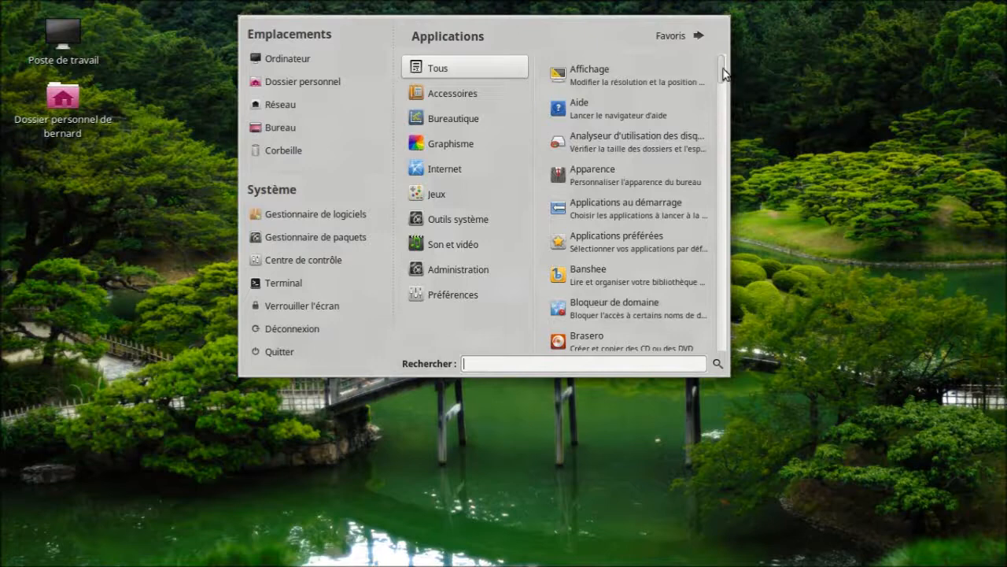
{"action": "left_click_drag", "start_coordinate": [723, 73], "coordinate": [699, 130]}
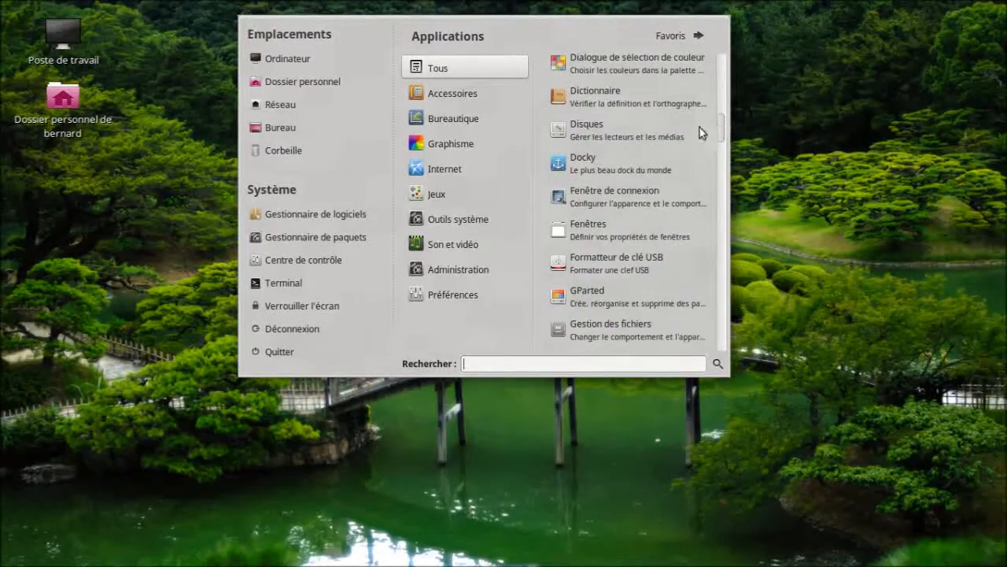
{"action": "left_click", "coordinate": [574, 163]}
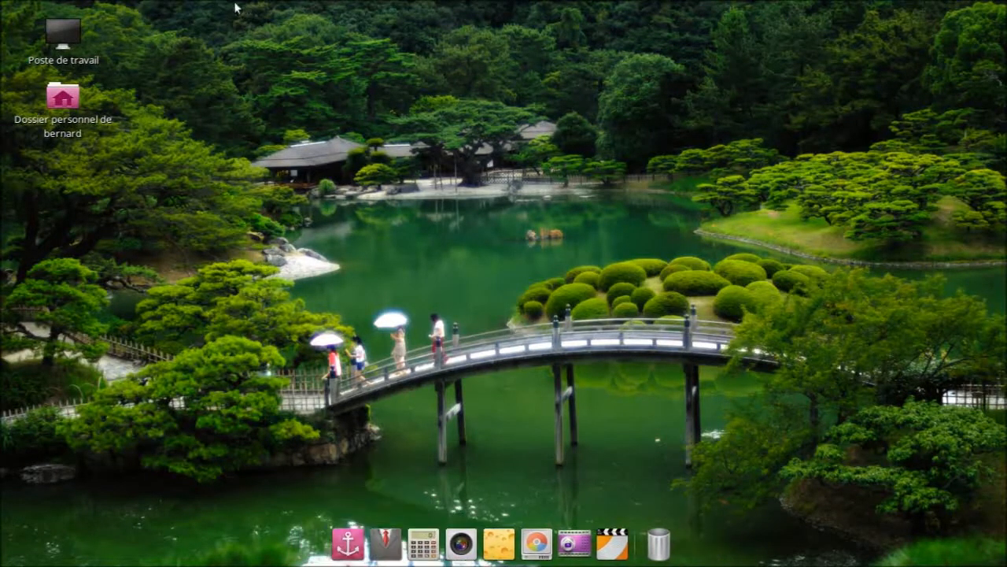
Launch LibreOffice from the full application list, pin it to the dock, and close its window.
{"action": "mouse_move", "coordinate": [236, 6]}
{"action": "left_click", "coordinate": [267, 7]}
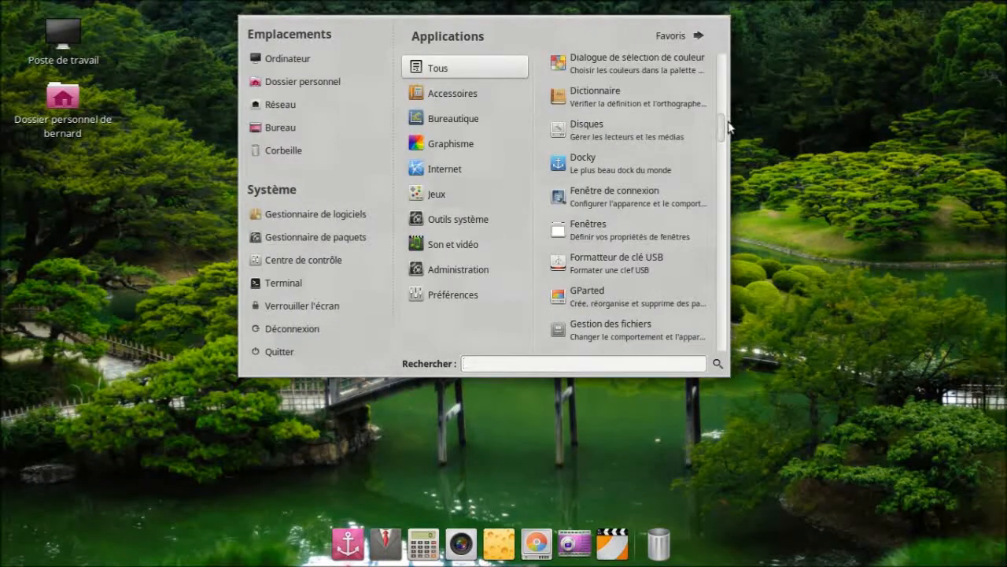
{"action": "left_click_drag", "start_coordinate": [718, 122], "coordinate": [730, 195]}
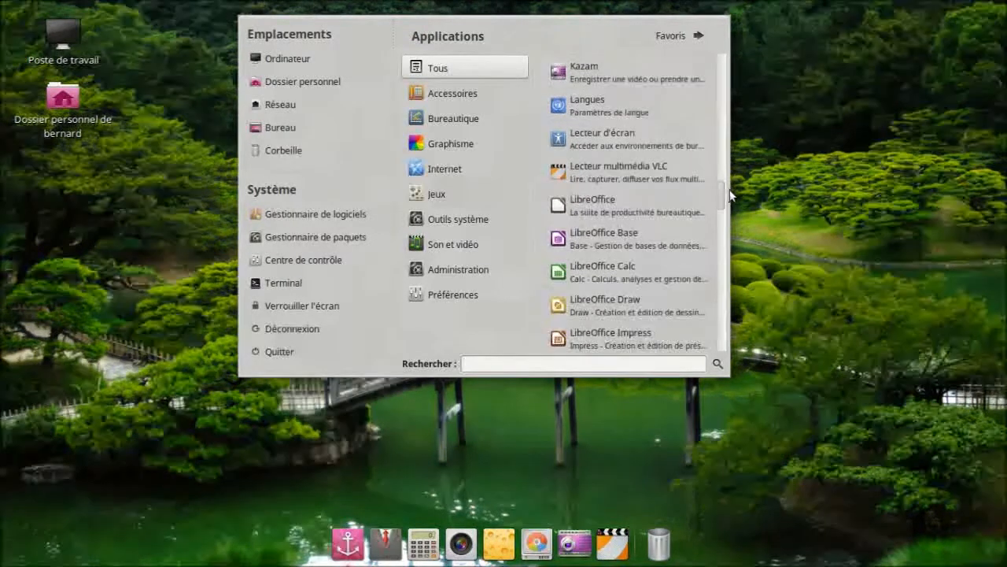
{"action": "left_click", "coordinate": [572, 206]}
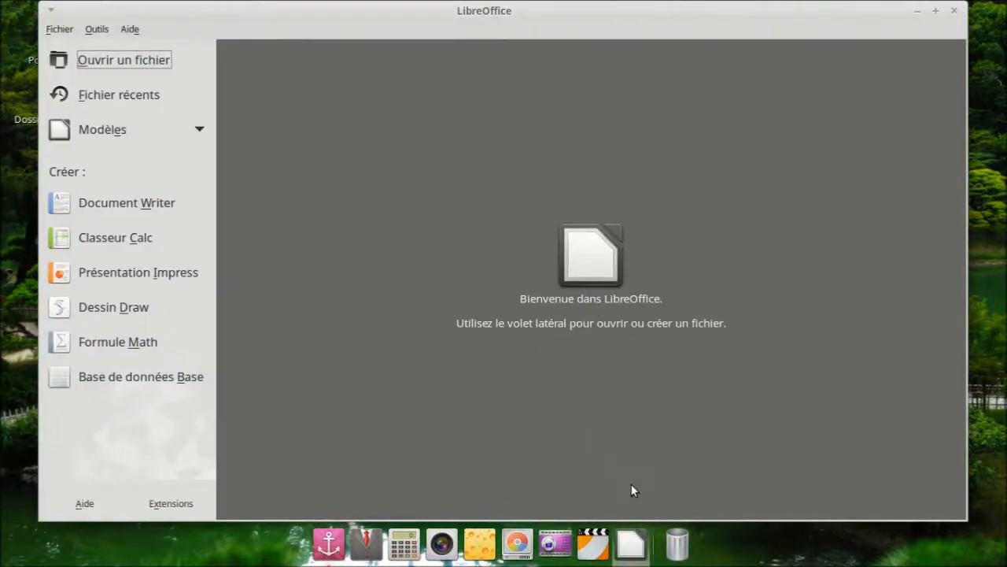
{"action": "right_click", "coordinate": [635, 542]}
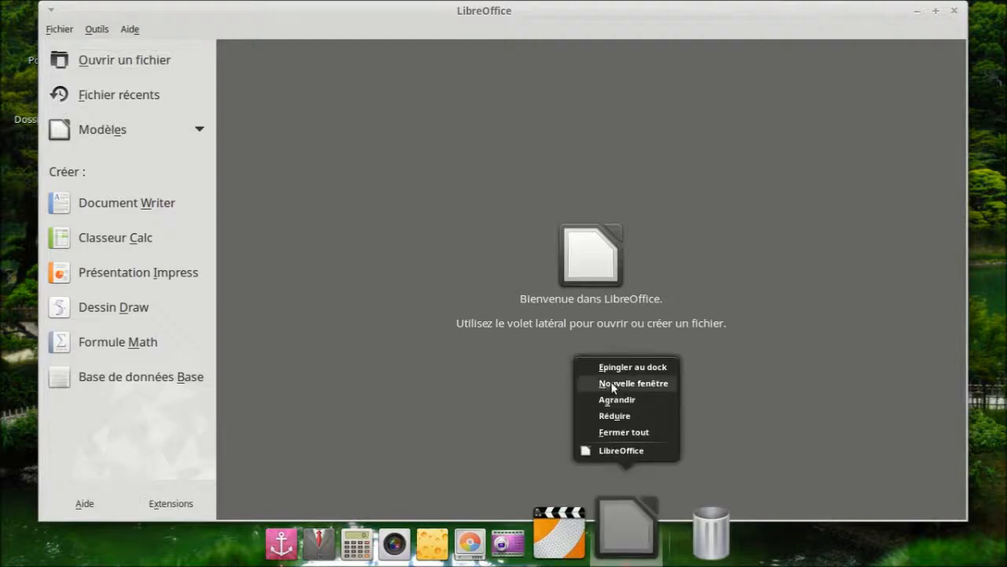
{"action": "left_click", "coordinate": [616, 373]}
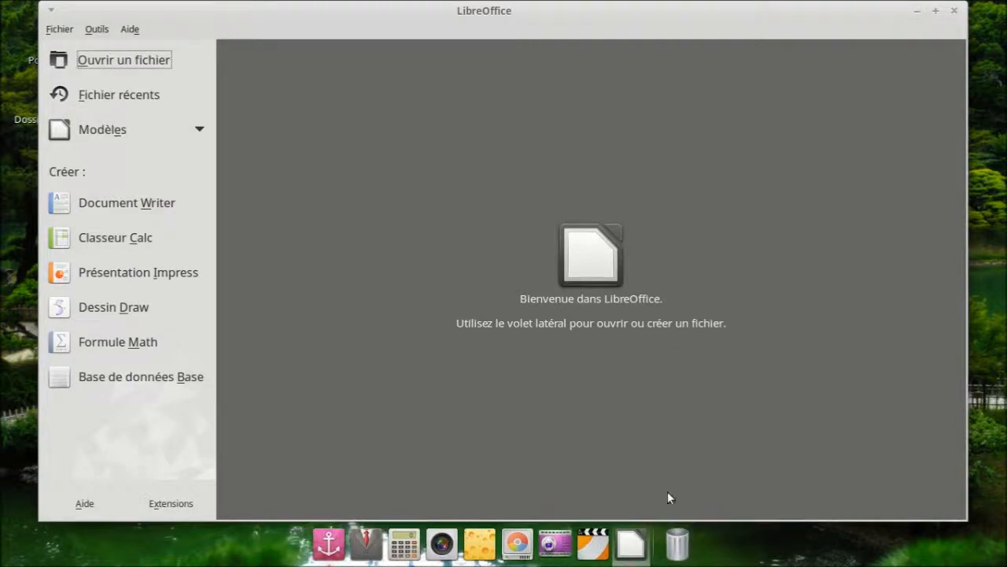
{"action": "left_click", "coordinate": [954, 10]}
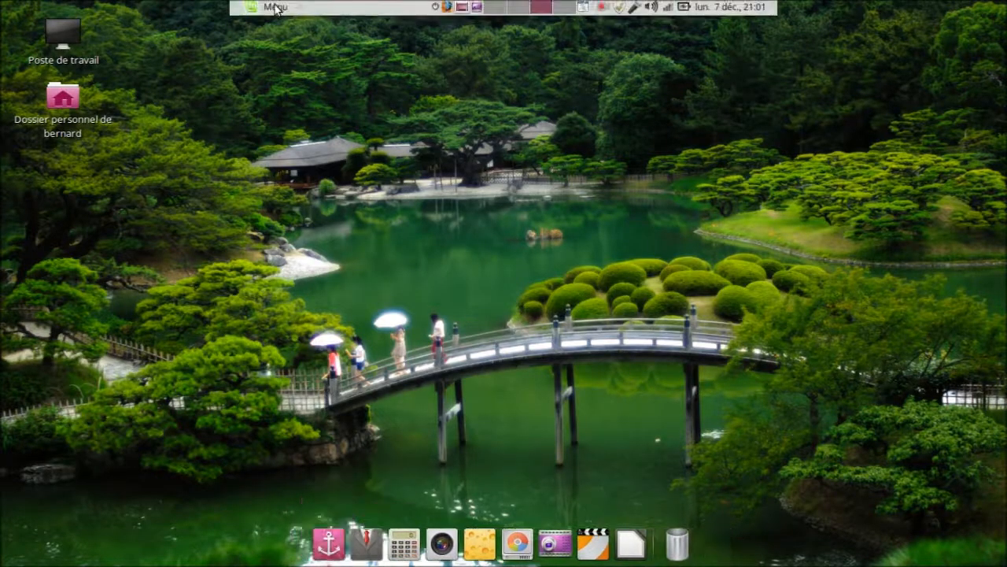
Launch Moniteur système from the application list, pin it to the dock, and close its window.
{"action": "left_click", "coordinate": [280, 7]}
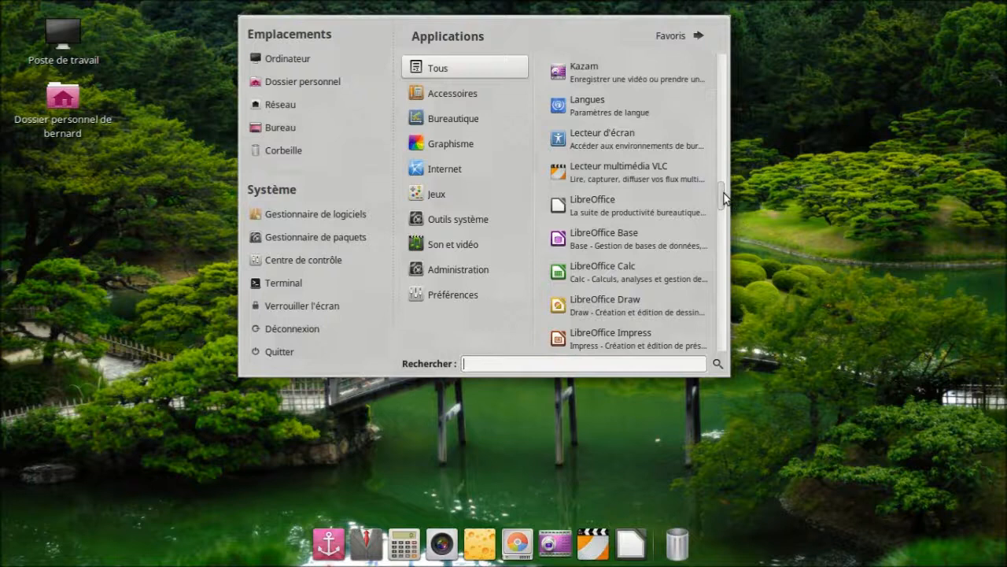
{"action": "scroll", "coordinate": [725, 195], "scroll_direction": "down", "scroll_amount": 5}
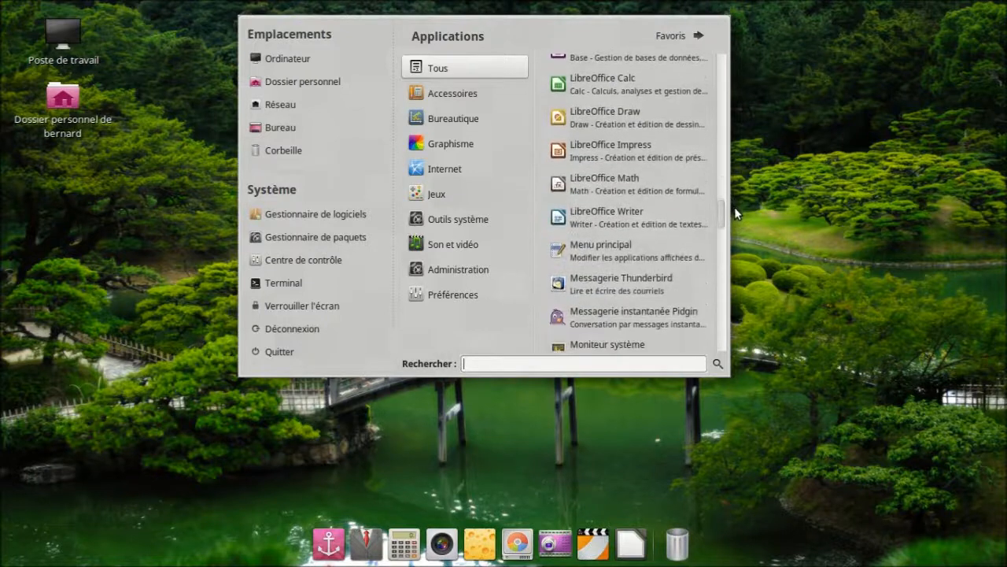
{"action": "scroll", "coordinate": [736, 209], "scroll_direction": "down", "scroll_amount": 4}
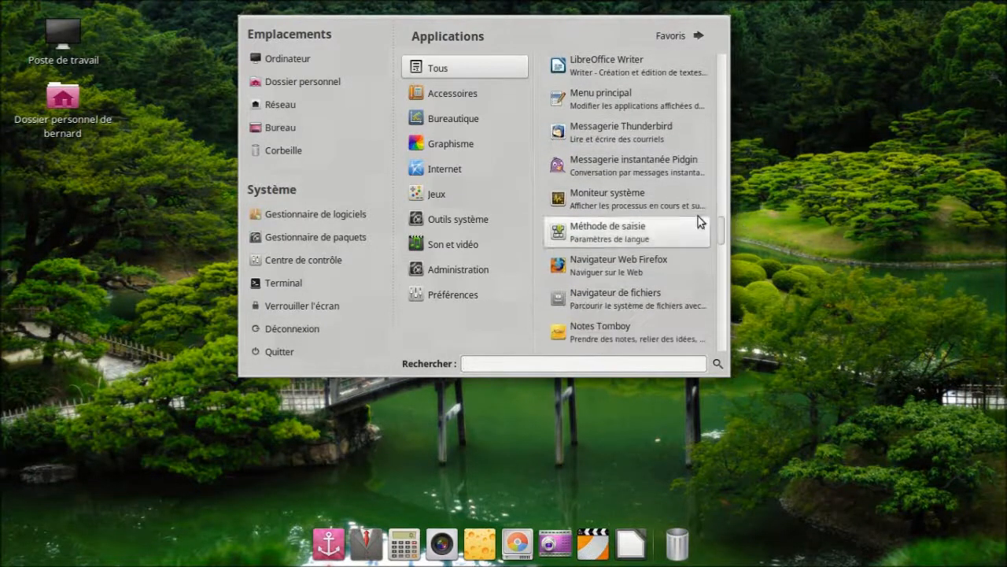
{"action": "left_click", "coordinate": [606, 202]}
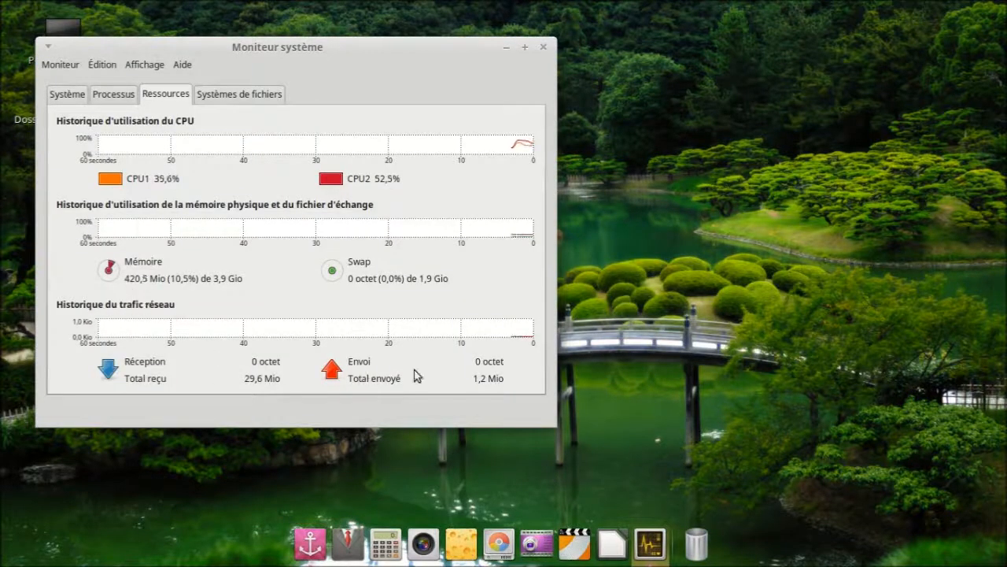
{"action": "right_click", "coordinate": [652, 529]}
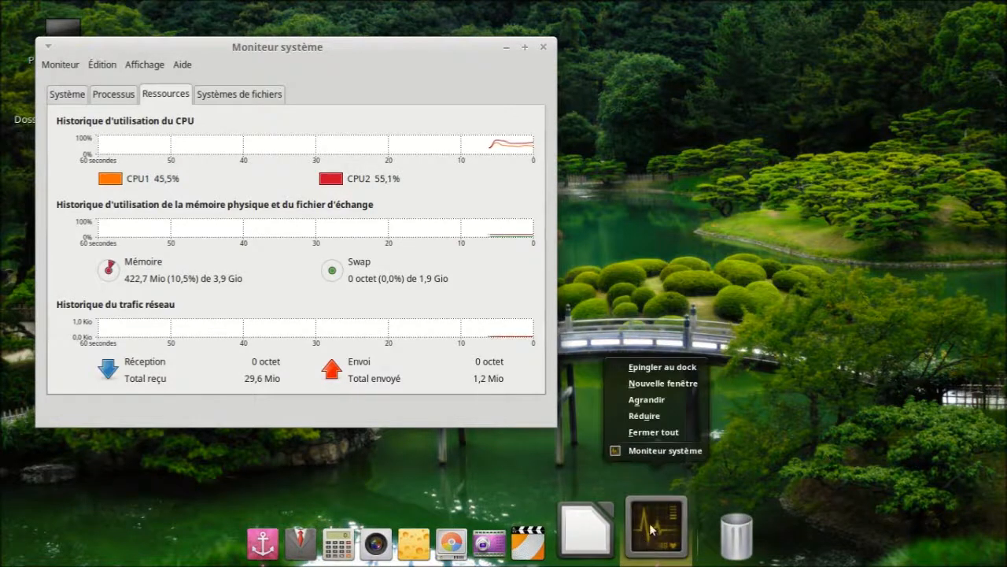
{"action": "left_click", "coordinate": [661, 367]}
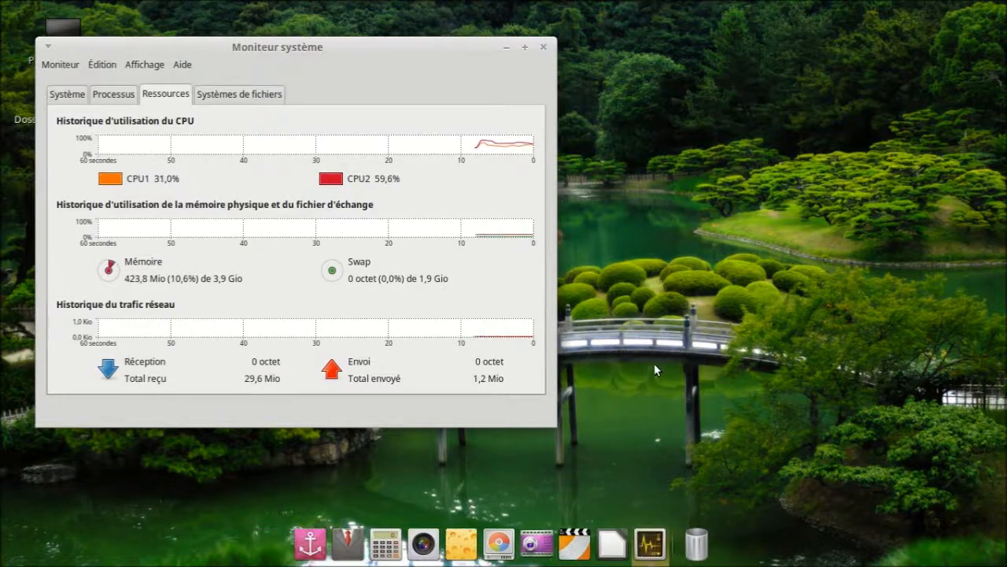
{"action": "left_click", "coordinate": [544, 47]}
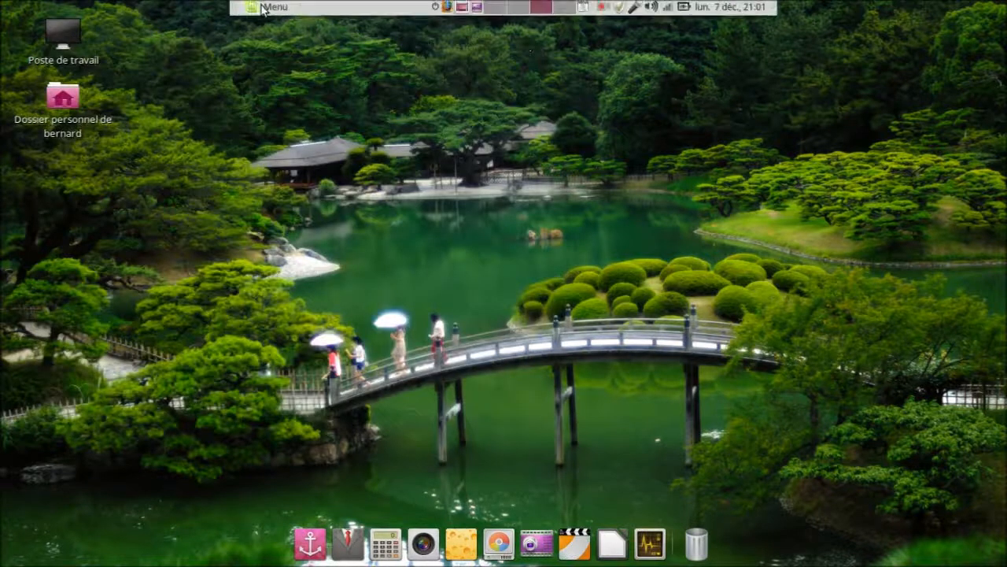
Launch the Firefox web browser from the application list, pin it to the dock, and close it.
{"action": "left_click", "coordinate": [260, 8]}
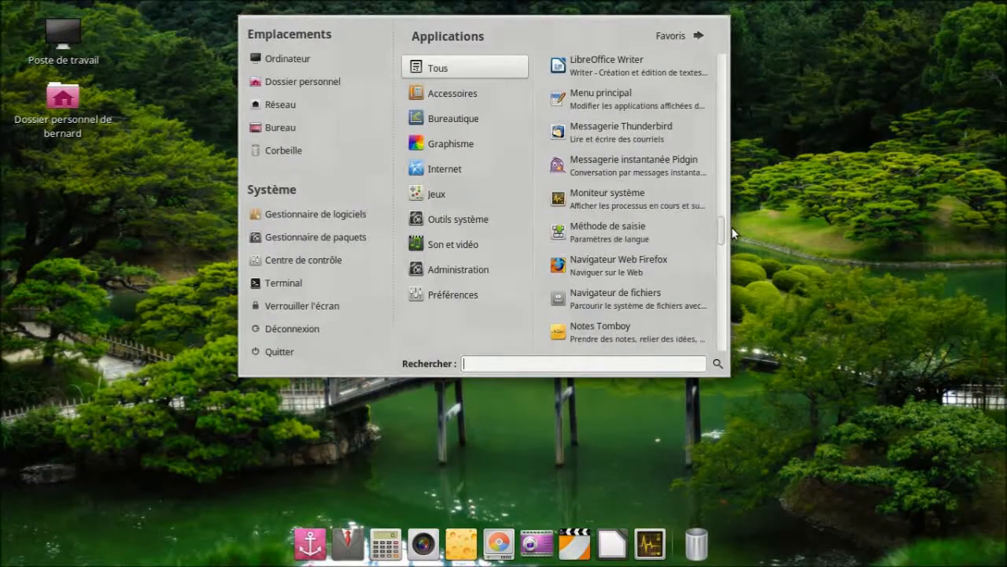
{"action": "scroll", "coordinate": [721, 223], "scroll_direction": "down", "scroll_amount": 2}
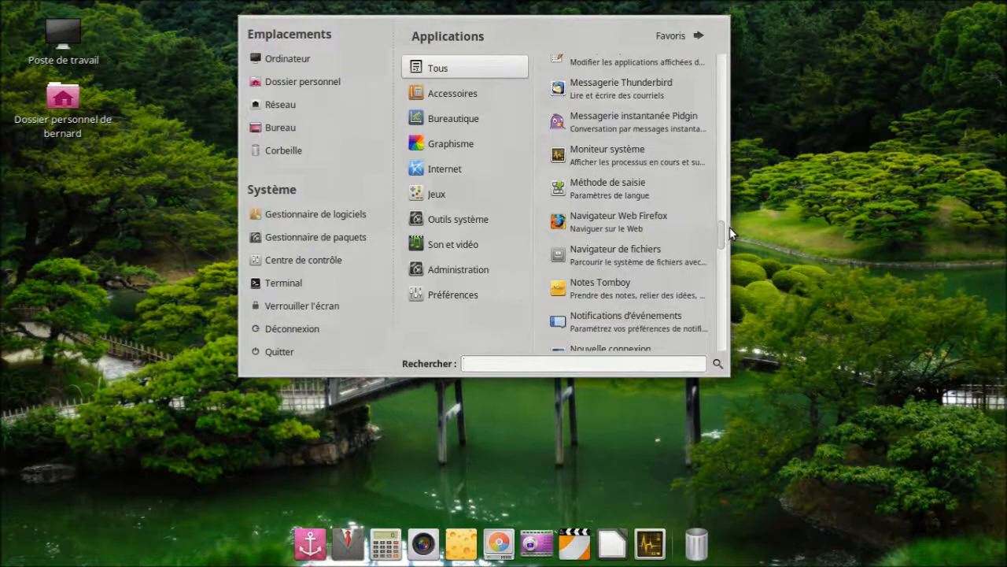
{"action": "left_click", "coordinate": [615, 220]}
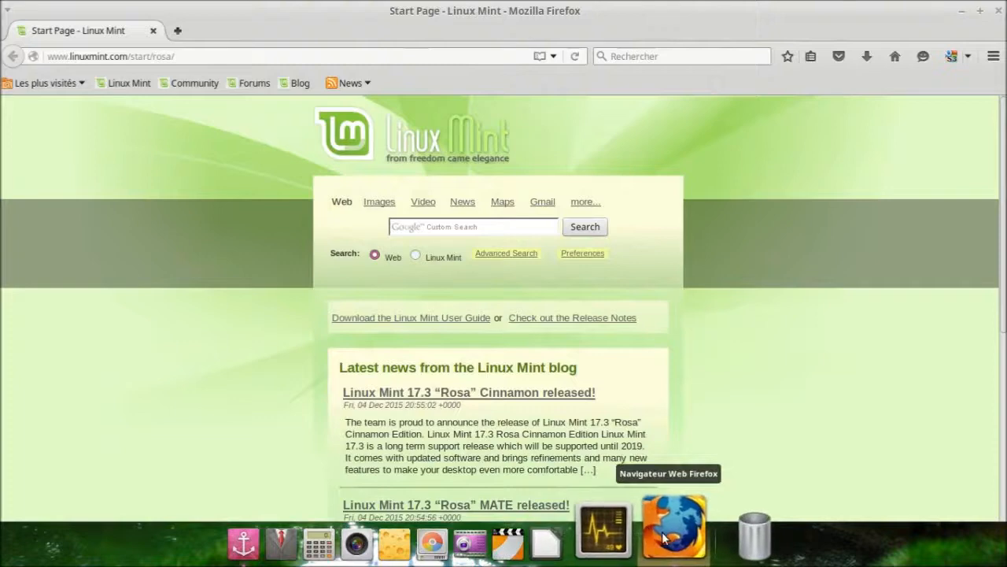
{"action": "right_click", "coordinate": [663, 538]}
{"action": "left_click", "coordinate": [635, 363]}
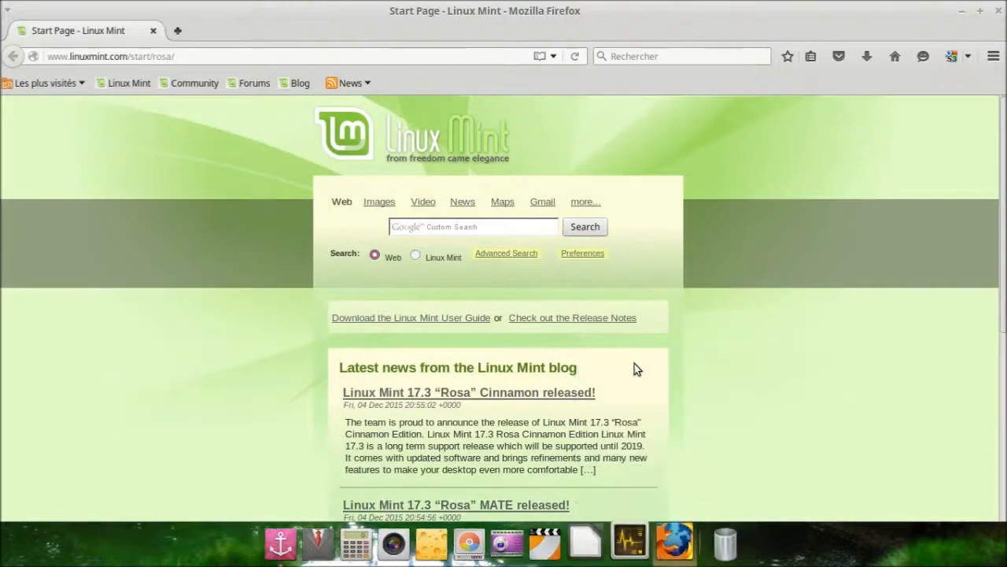
{"action": "left_click", "coordinate": [999, 11]}
Launch OpenShot Video Editor, dismiss the missing-effects error, pin the program to the dock, and close it.
{"action": "left_click", "coordinate": [266, 11]}
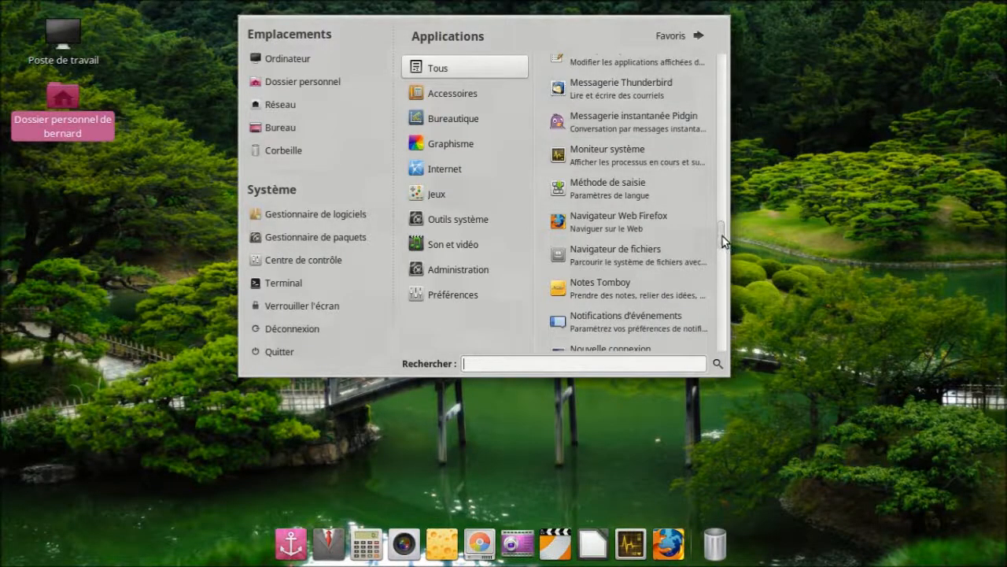
{"action": "left_click_drag", "start_coordinate": [722, 237], "coordinate": [723, 252]}
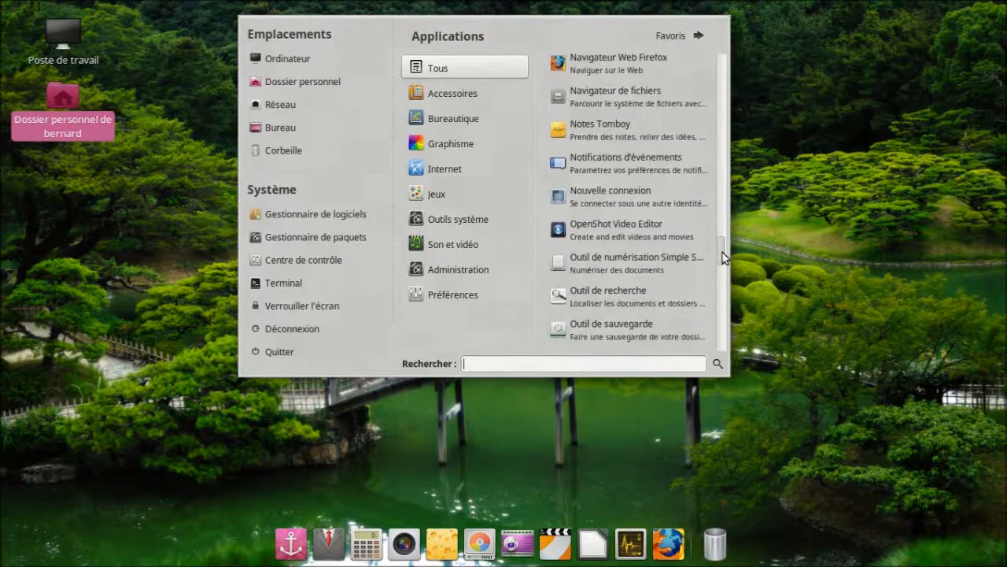
{"action": "left_click", "coordinate": [595, 229]}
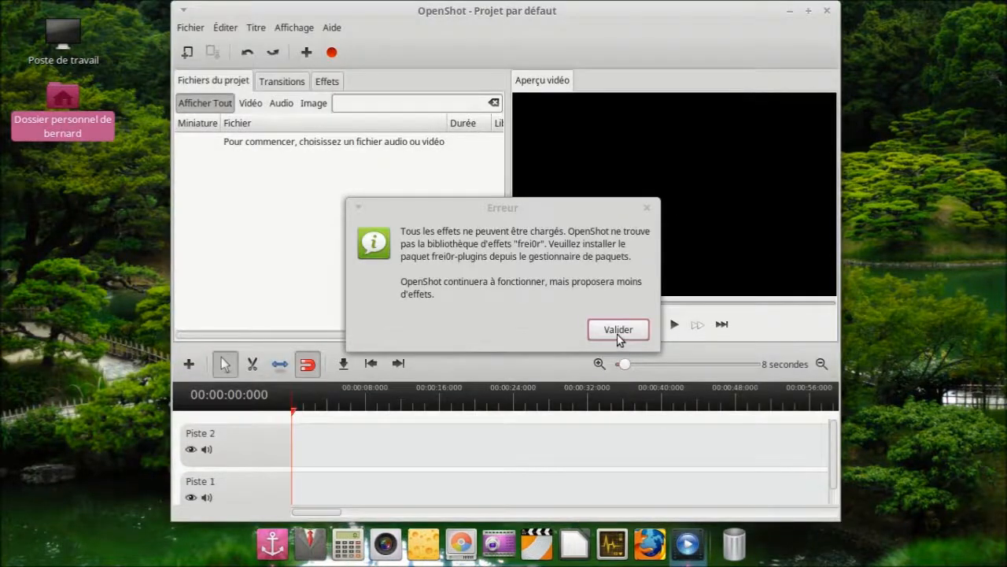
{"action": "left_click", "coordinate": [618, 330]}
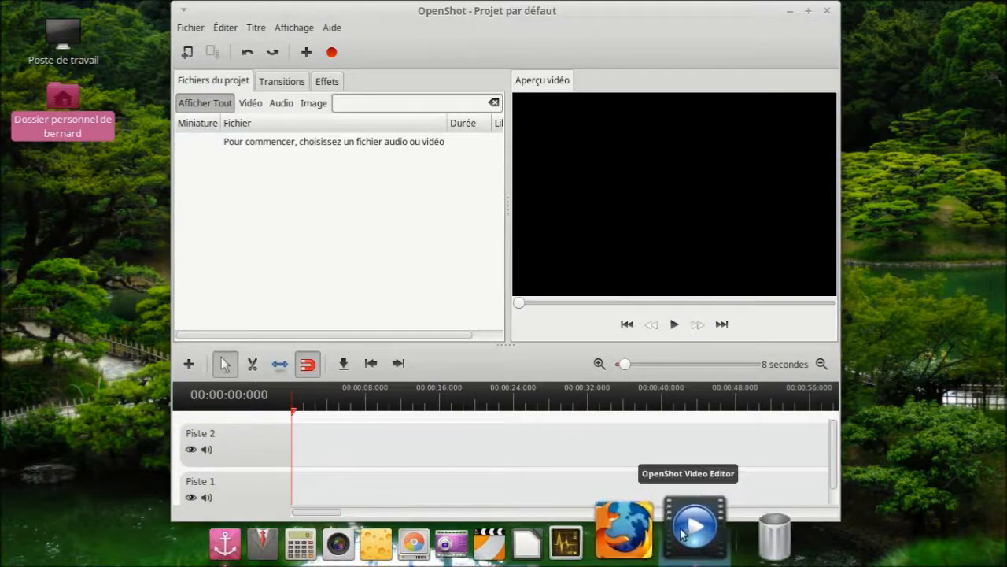
{"action": "right_click", "coordinate": [688, 529]}
{"action": "left_click", "coordinate": [647, 369]}
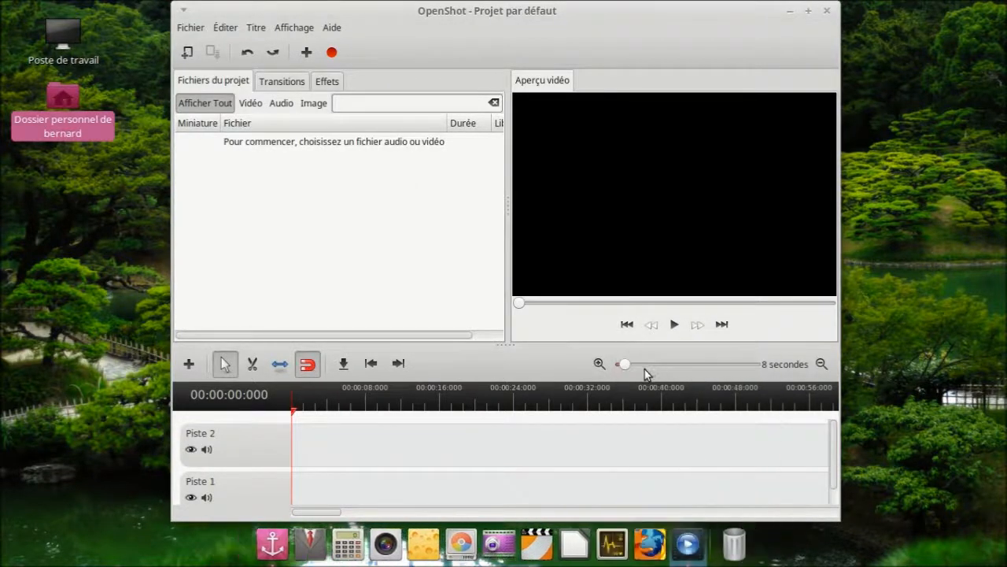
{"action": "left_click", "coordinate": [828, 16]}
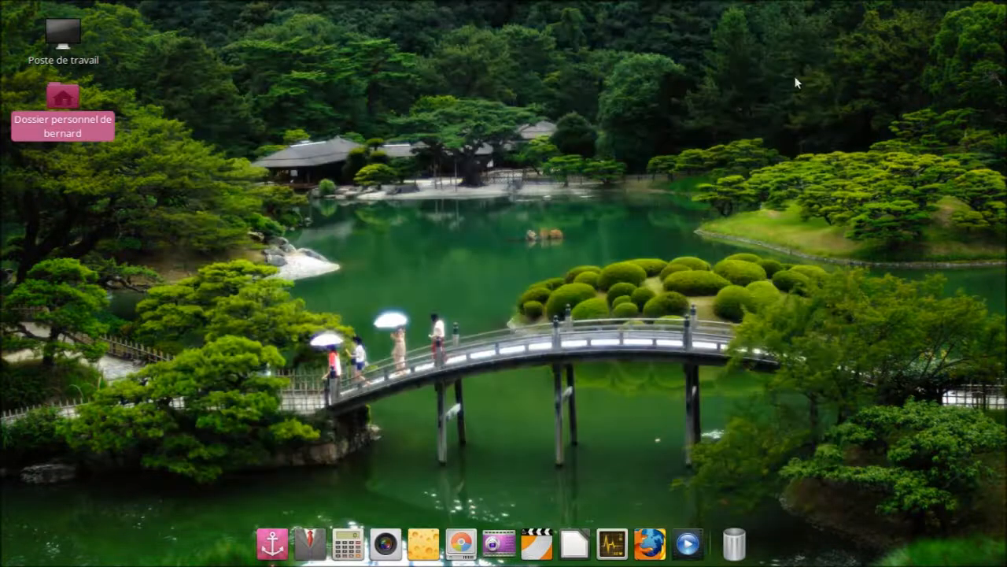
Launch Skype, agree to its terms of use, pin it to the dock, and close the sign-in window.
{"action": "left_click", "coordinate": [267, 7]}
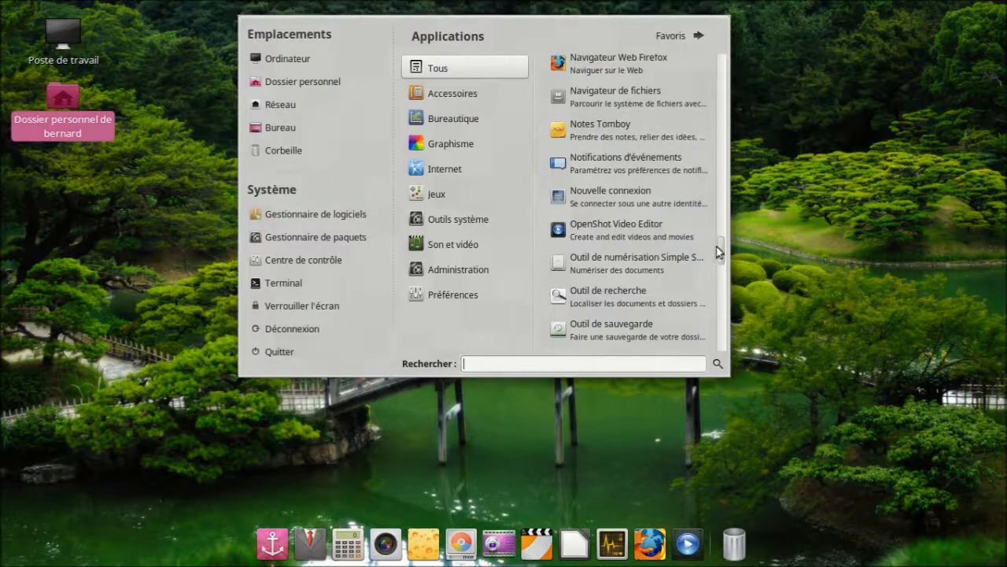
{"action": "left_click_drag", "start_coordinate": [718, 246], "coordinate": [724, 288]}
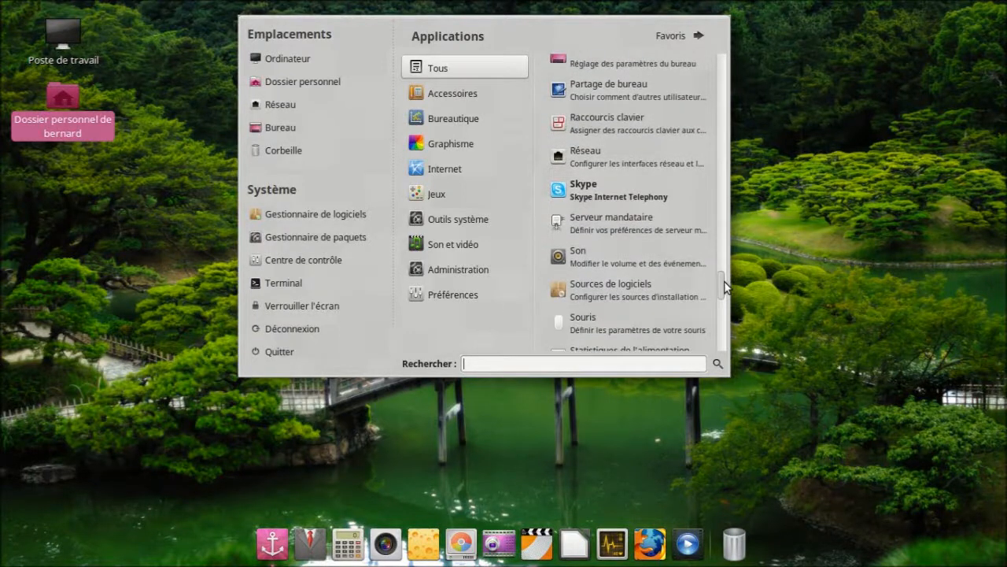
{"action": "left_click", "coordinate": [580, 190]}
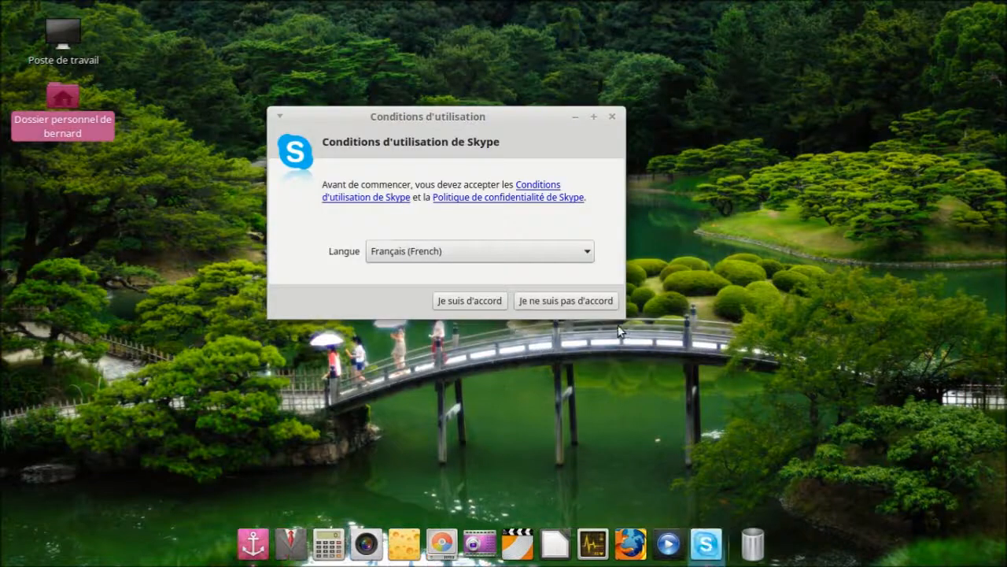
{"action": "left_click", "coordinate": [490, 303]}
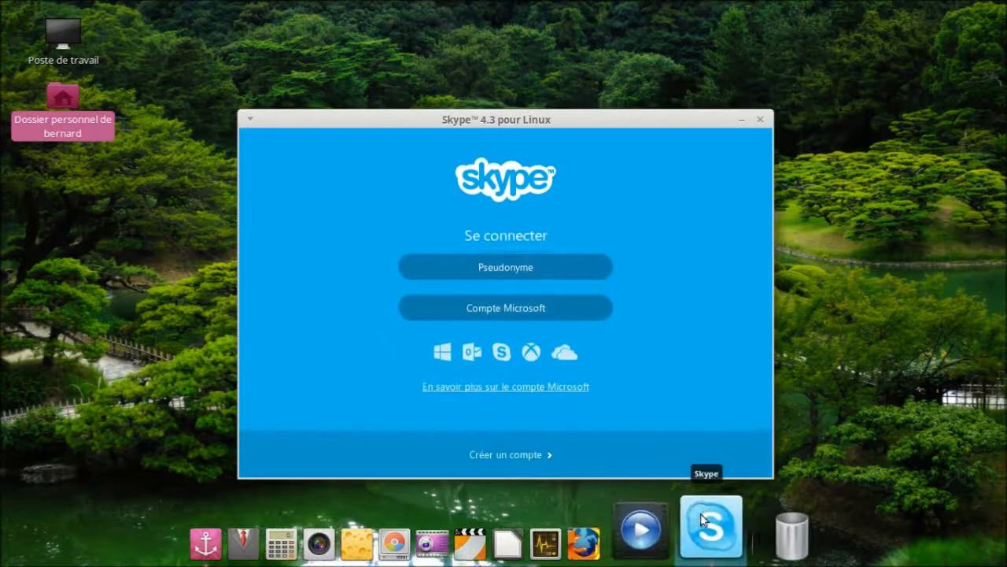
{"action": "right_click", "coordinate": [692, 547]}
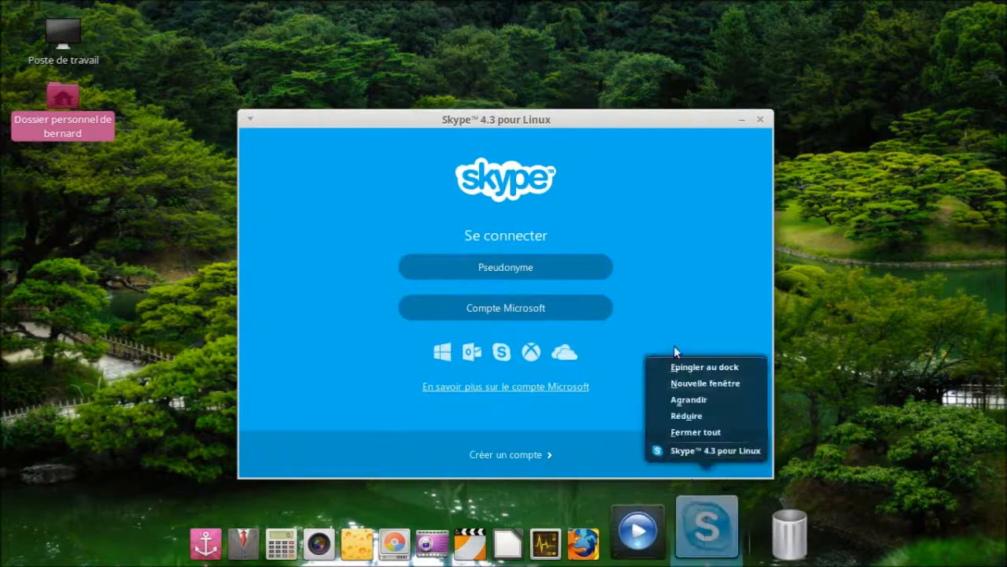
{"action": "left_click", "coordinate": [689, 366]}
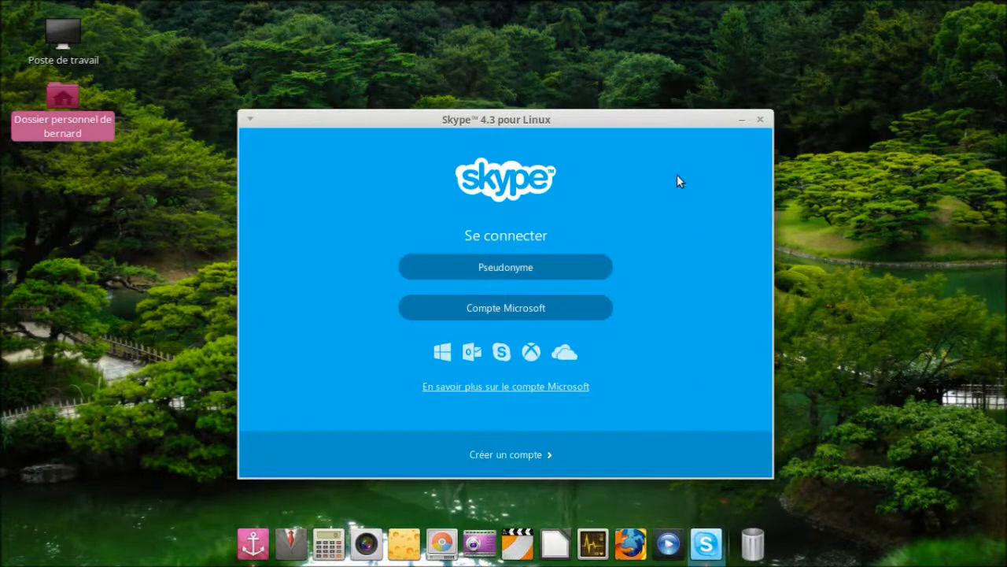
{"action": "left_click", "coordinate": [760, 120]}
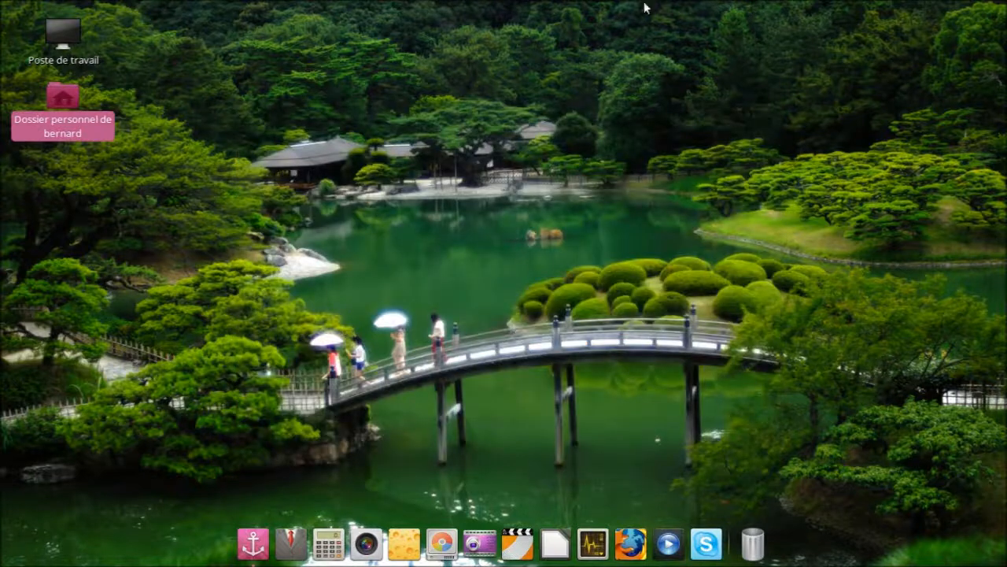
Look through the complete list of installed applications from one end to the other and close the menu.
{"action": "mouse_move", "coordinate": [644, 6]}
{"action": "left_click", "coordinate": [272, 8]}
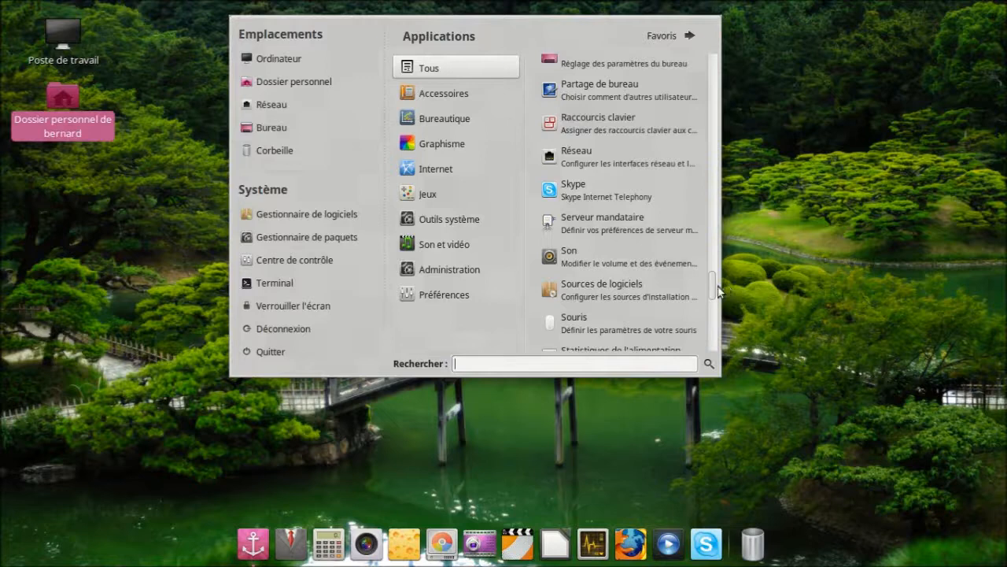
{"action": "left_click_drag", "start_coordinate": [718, 291], "coordinate": [716, 311]}
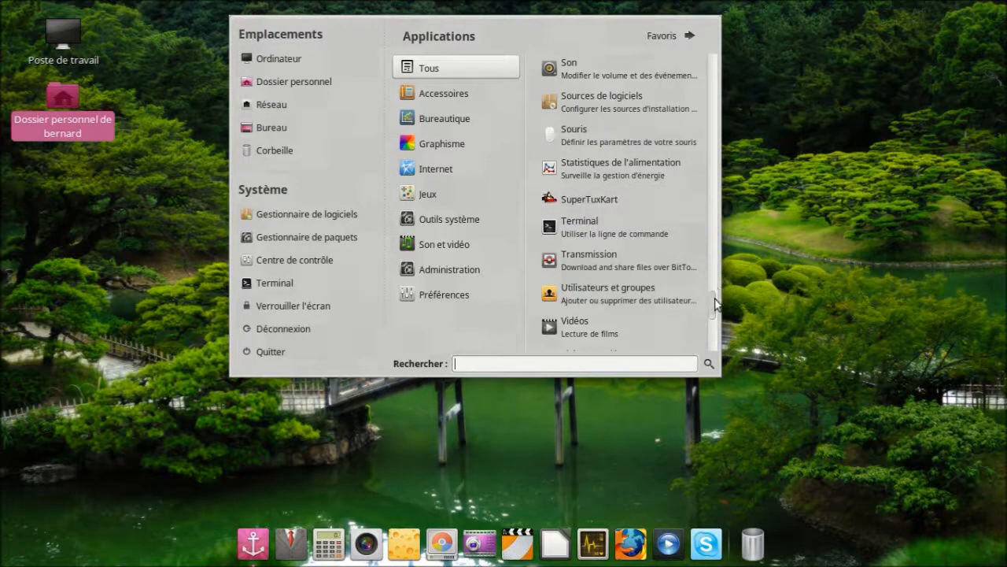
{"action": "left_click_drag", "start_coordinate": [715, 303], "coordinate": [730, 332]}
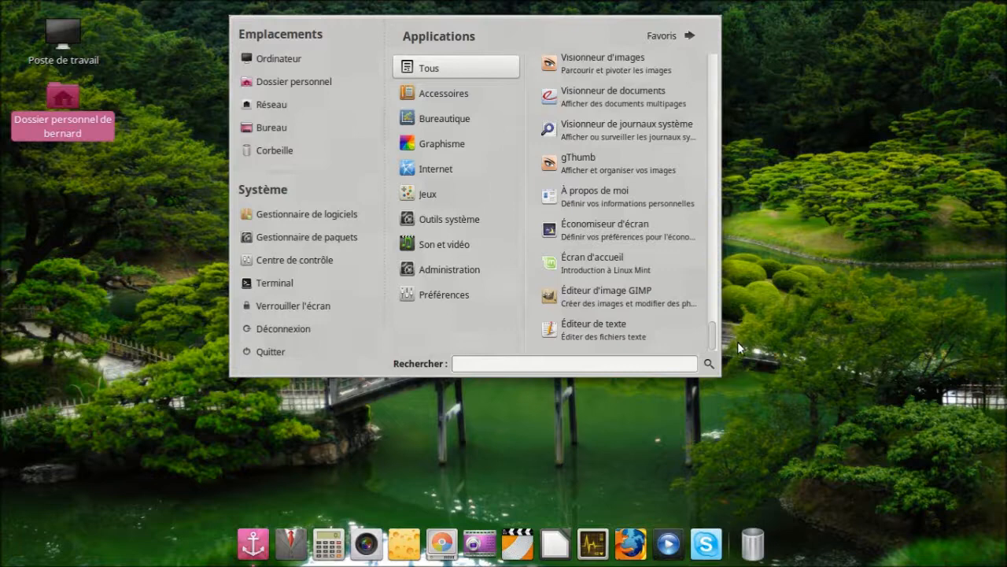
{"action": "left_click_drag", "start_coordinate": [737, 341], "coordinate": [725, 52]}
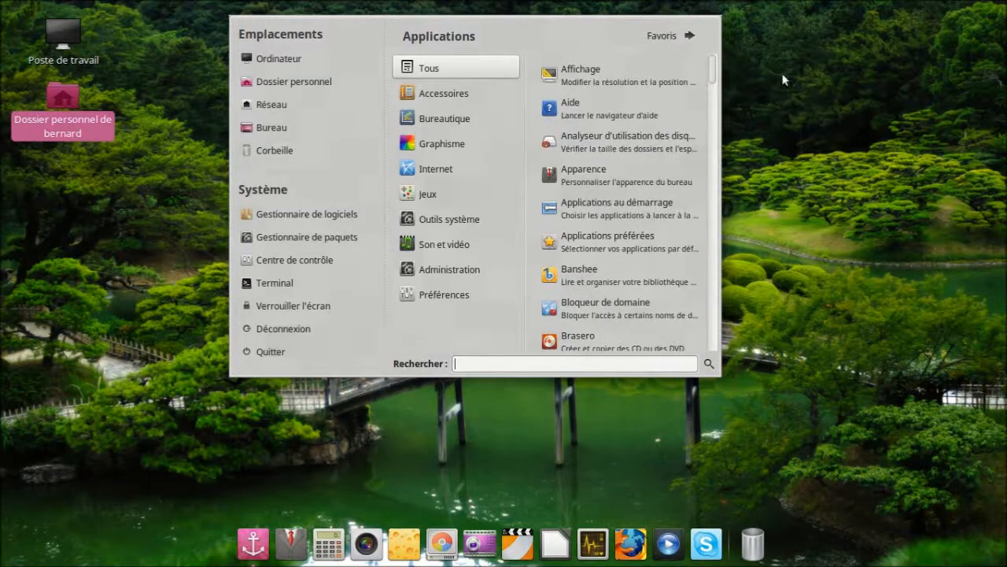
{"action": "left_click", "coordinate": [822, 96]}
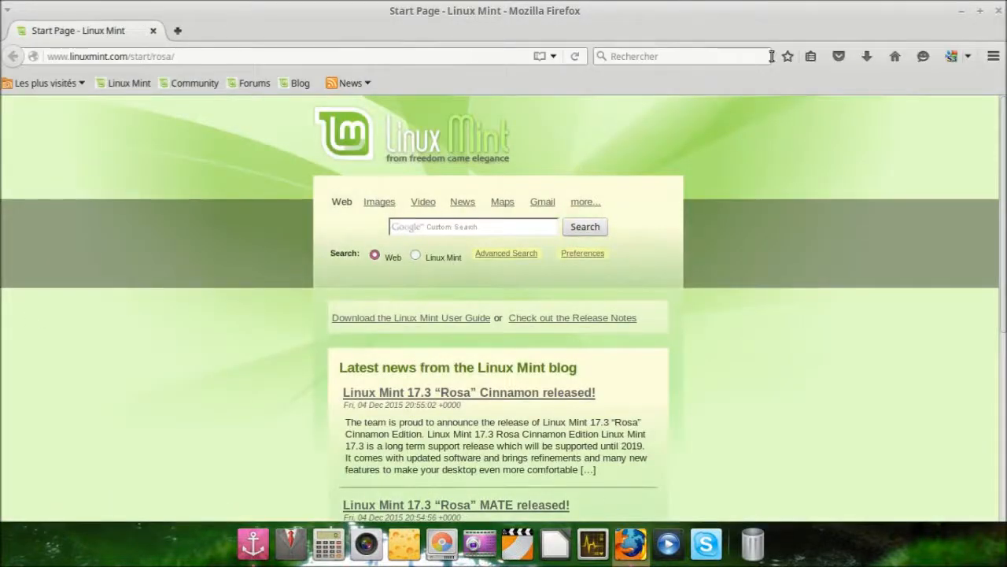
View the Gmail sign-in page linked from the Linux Mint start page and return to the start page.
{"action": "left_click", "coordinate": [543, 203]}
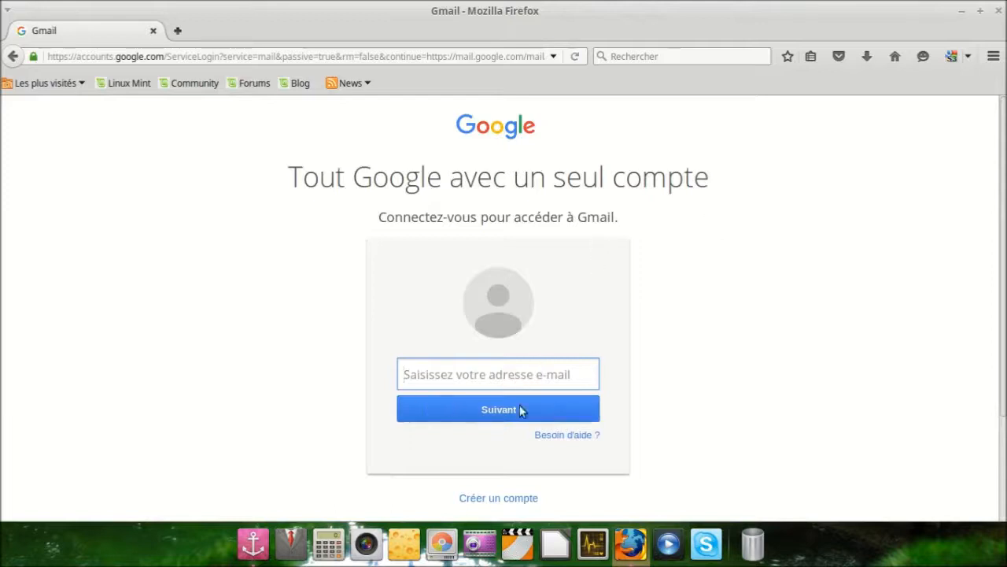
{"action": "left_click", "coordinate": [15, 60]}
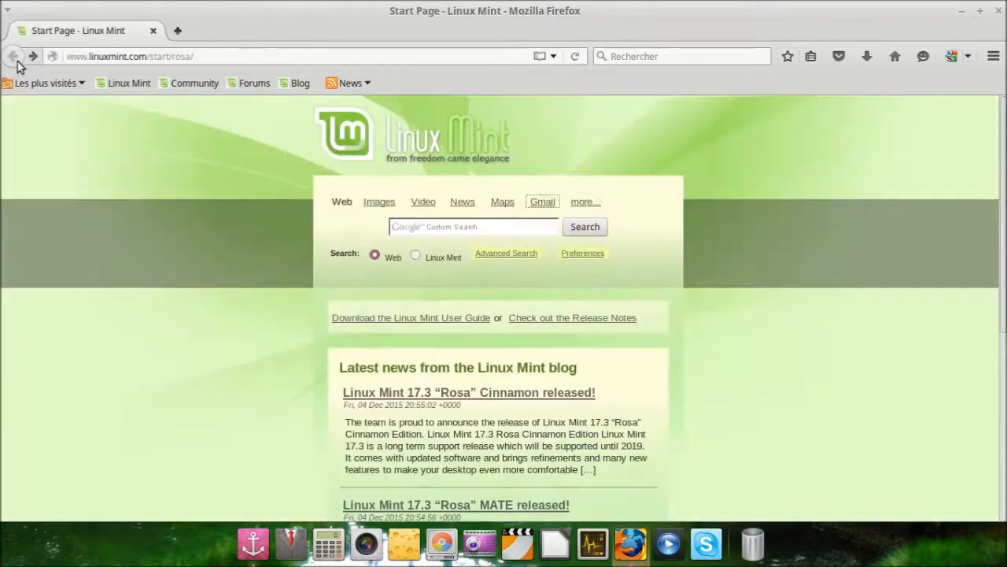
{"action": "left_click", "coordinate": [476, 226]}
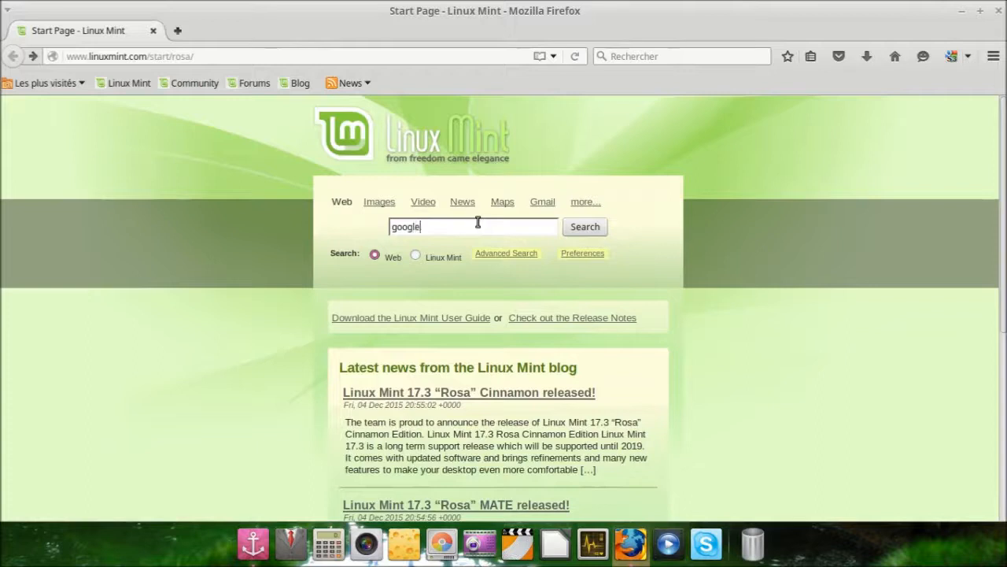
{"action": "left_click", "coordinate": [591, 228]}
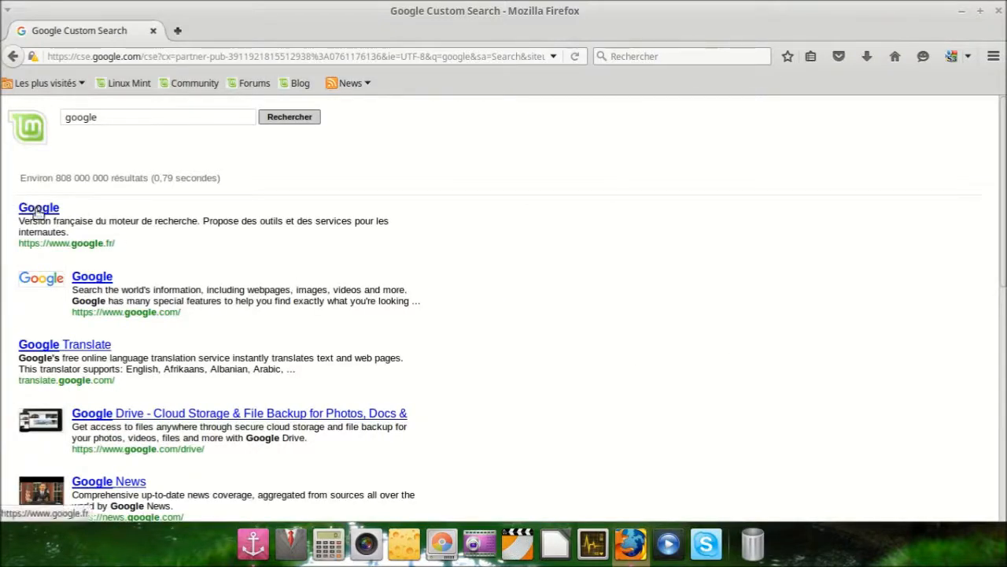
{"action": "left_click", "coordinate": [36, 209]}
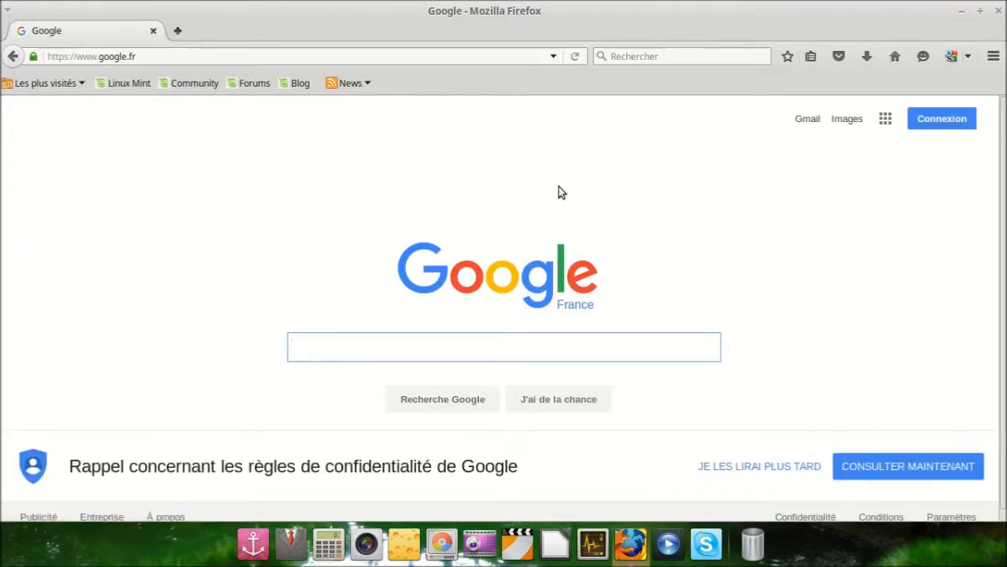
Bookmark the Google France home page and check it among the unsorted bookmarks.
{"action": "left_click", "coordinate": [788, 56]}
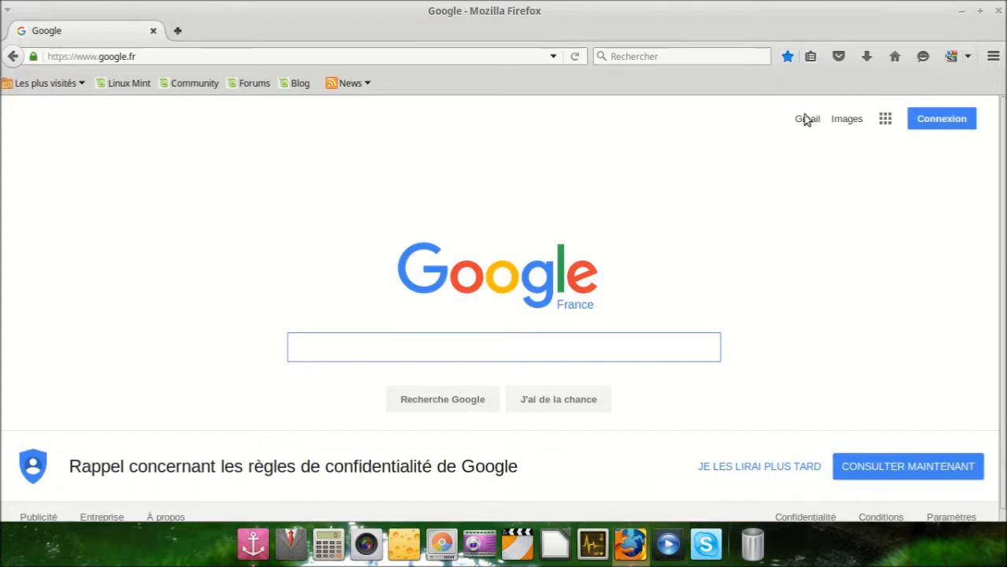
{"action": "left_click", "coordinate": [813, 58]}
{"action": "mouse_move", "coordinate": [680, 201]}
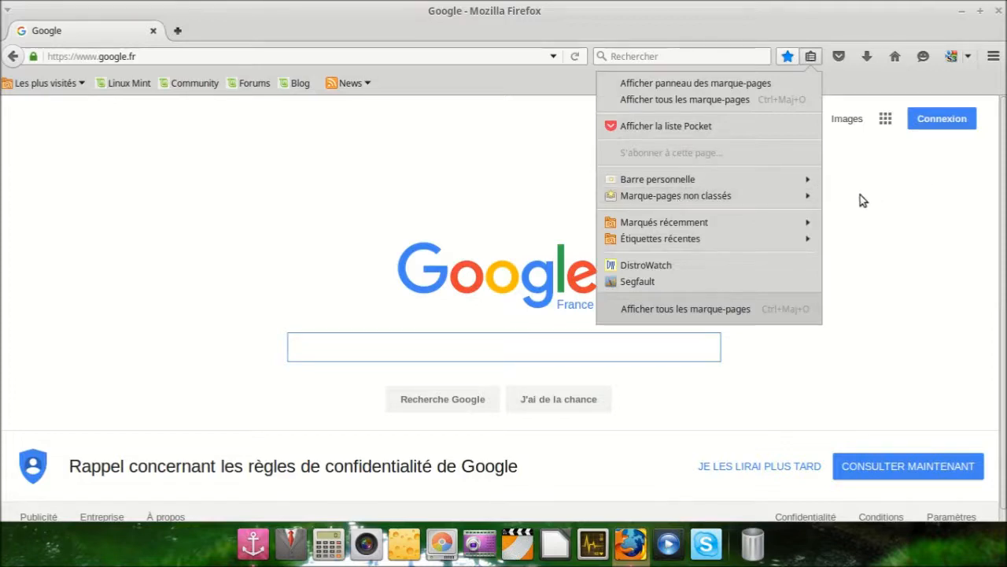
{"action": "left_click", "coordinate": [945, 203]}
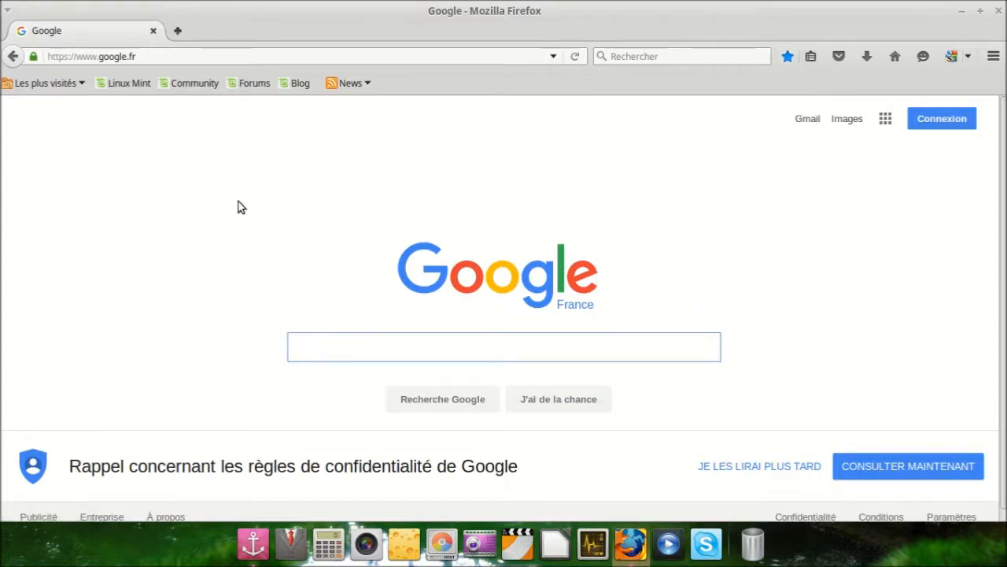
Search Google for "megatibere", open the matching YouTube channel, and show its uploaded videos.
{"action": "type", "text": "me"}
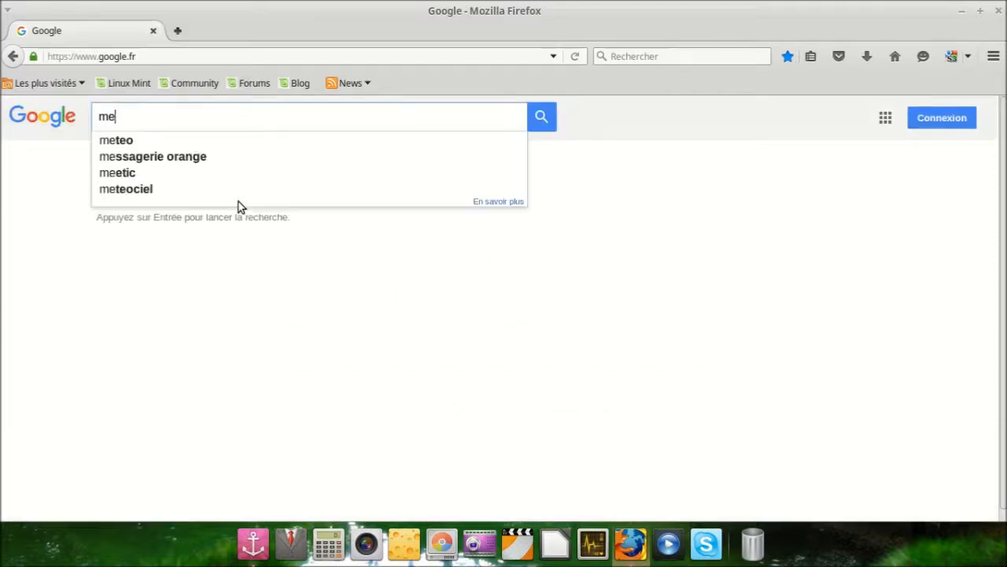
{"action": "type", "text": "ga"}
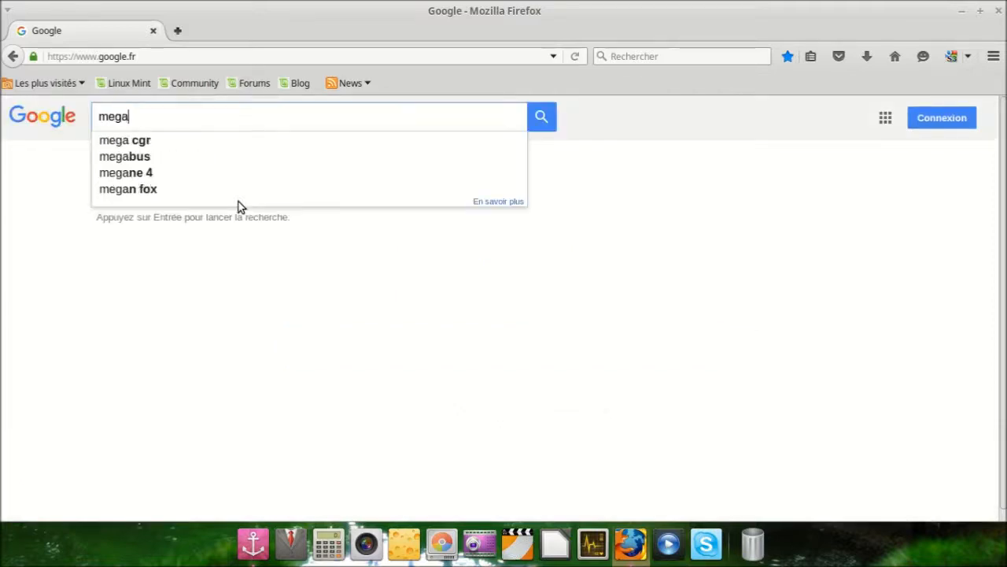
{"action": "type", "text": "tibere"}
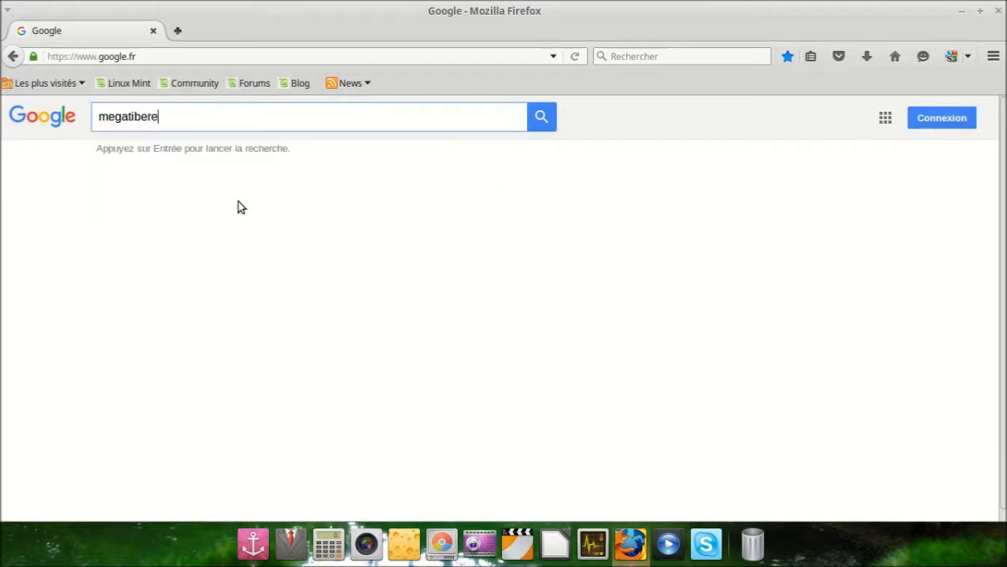
{"action": "key", "text": "Return"}
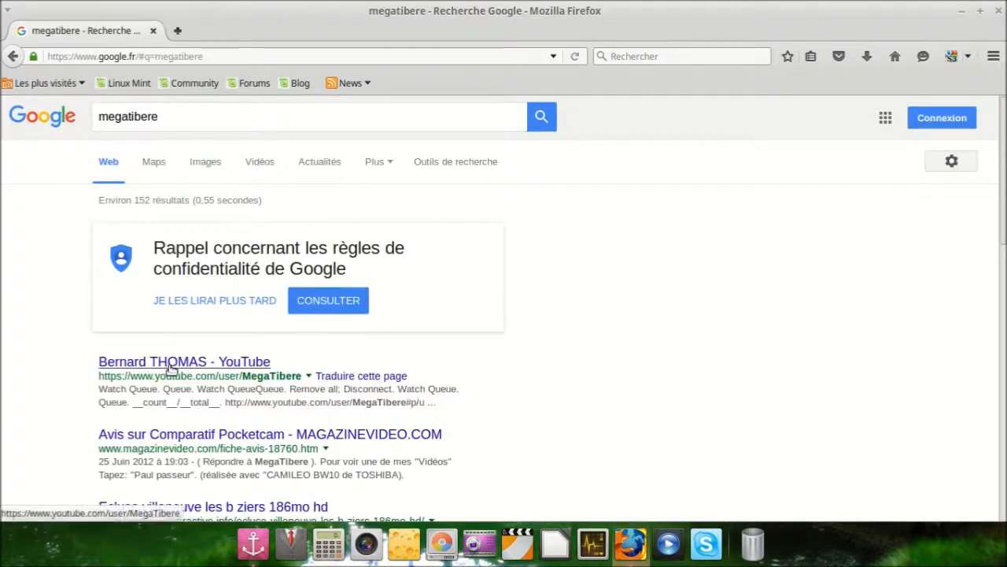
{"action": "left_click", "coordinate": [171, 362]}
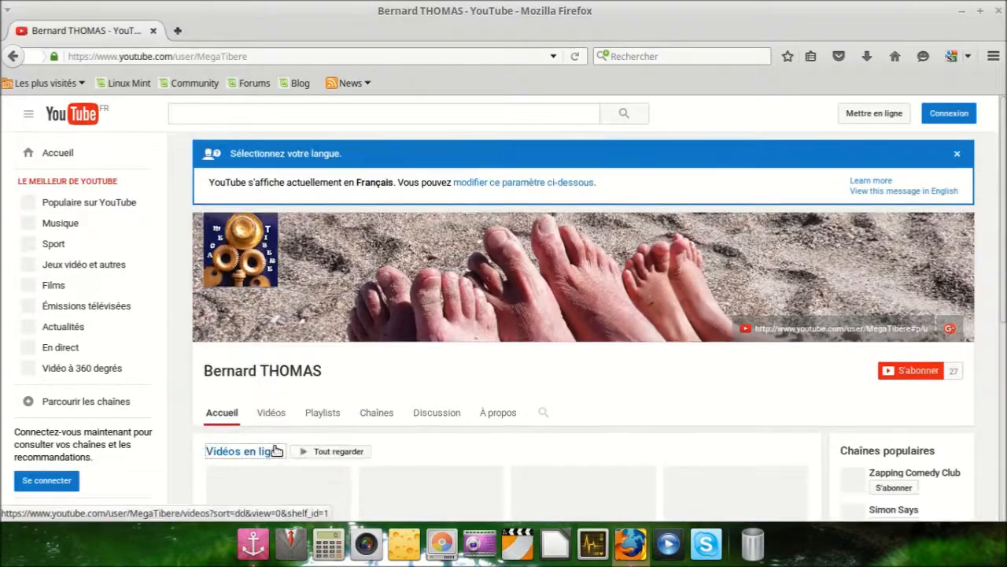
{"action": "left_click", "coordinate": [273, 450]}
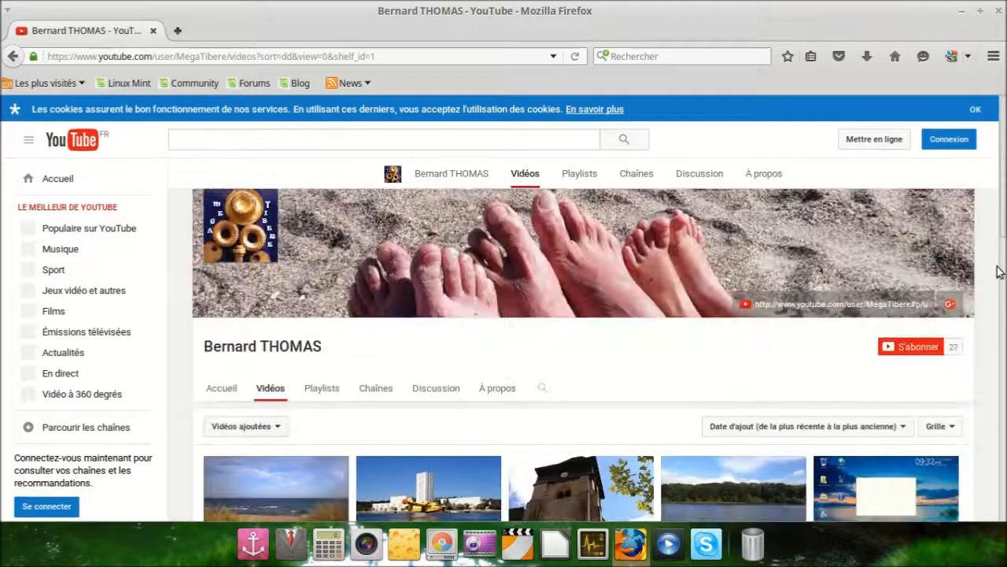
Look over the channel's uploaded videos, bookmark the page, and close the browser.
{"action": "scroll", "coordinate": [998, 271], "scroll_direction": "down", "scroll_amount": 5}
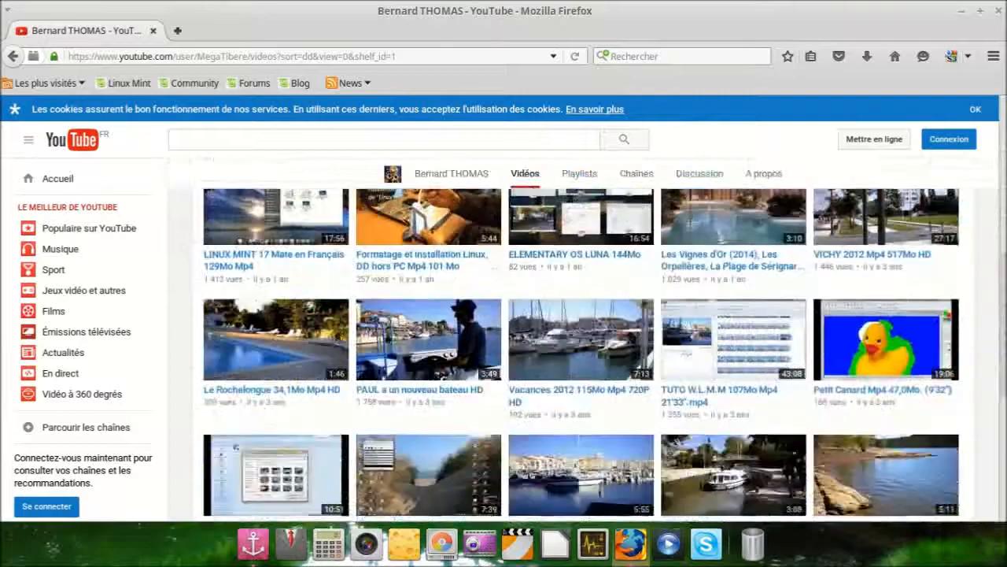
{"action": "scroll", "coordinate": [583, 354], "scroll_direction": "down", "scroll_amount": 5}
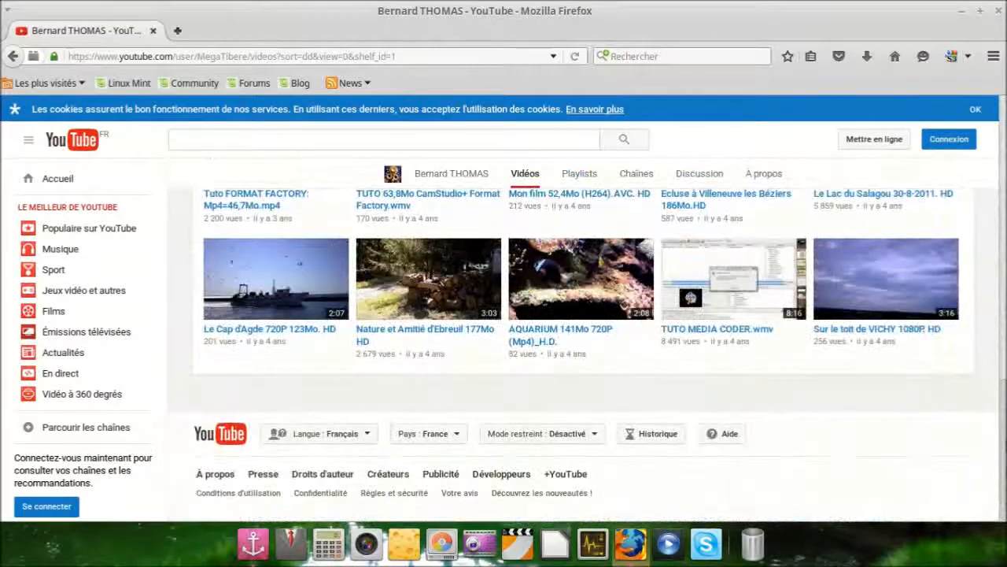
{"action": "scroll", "coordinate": [1002, 249], "scroll_direction": "up", "scroll_amount": 10}
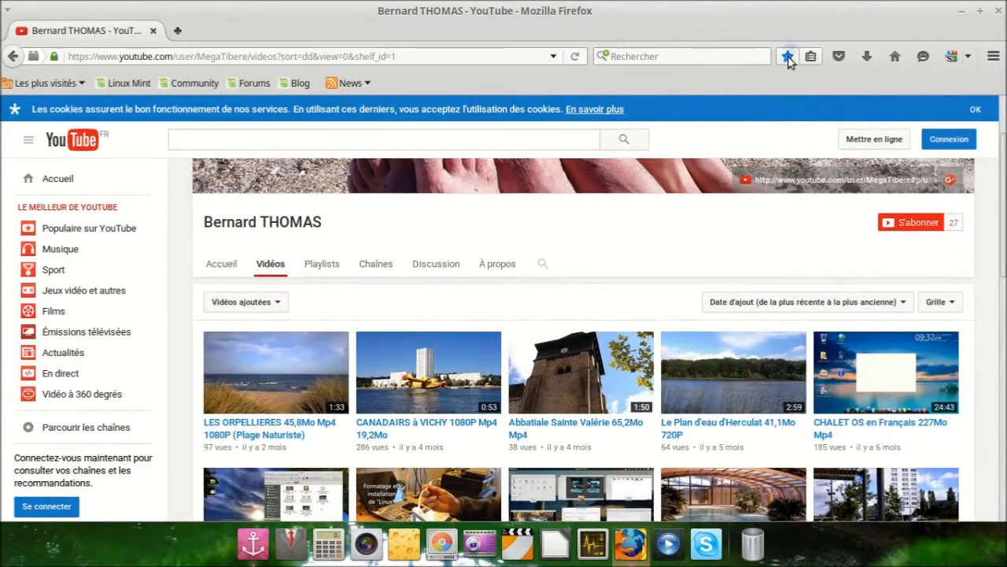
{"action": "left_click", "coordinate": [1000, 11]}
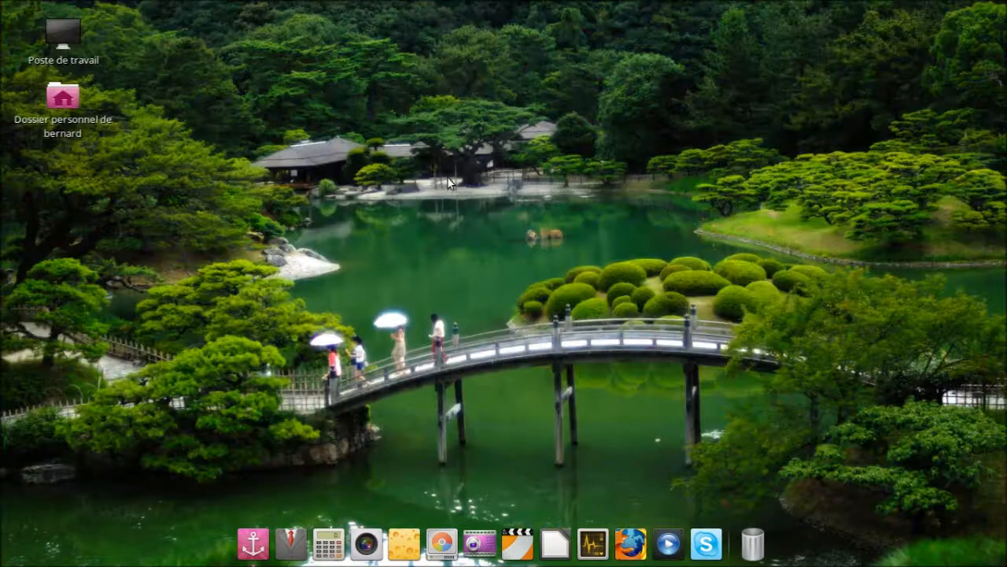
Relaunch Firefox from the dock and open the Google page from the unsorted bookmarks.
{"action": "left_click", "coordinate": [627, 532]}
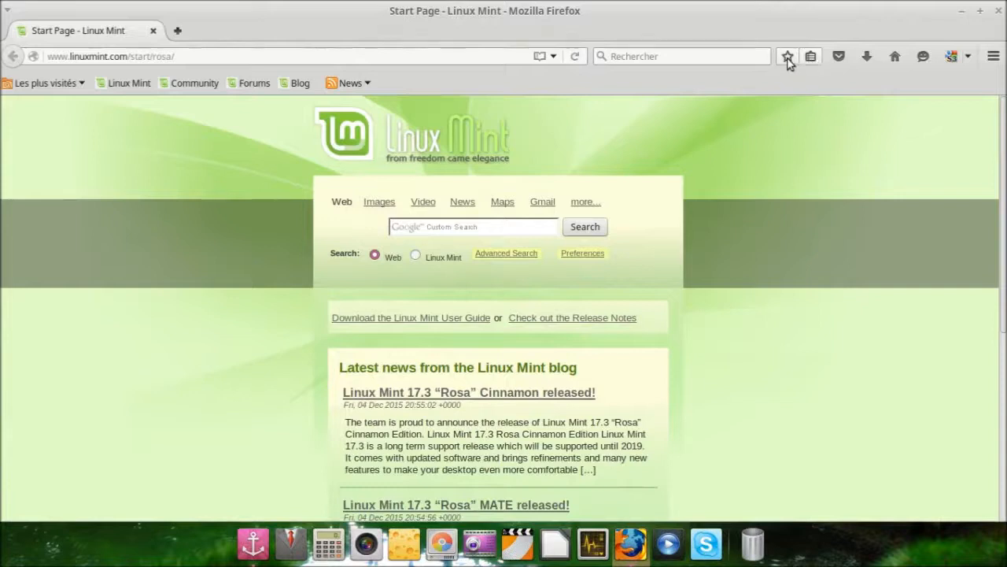
{"action": "left_click", "coordinate": [811, 58]}
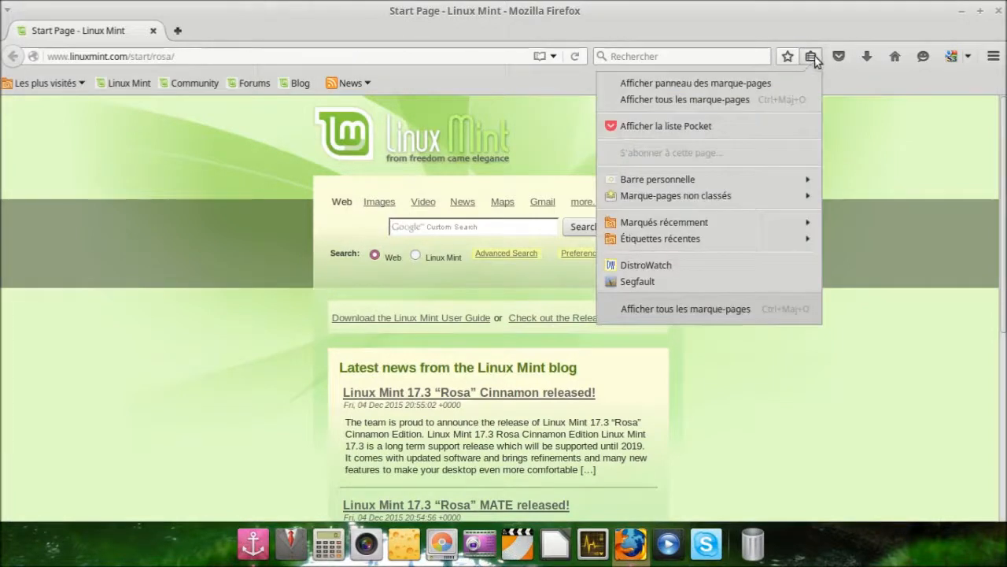
{"action": "mouse_move", "coordinate": [738, 199]}
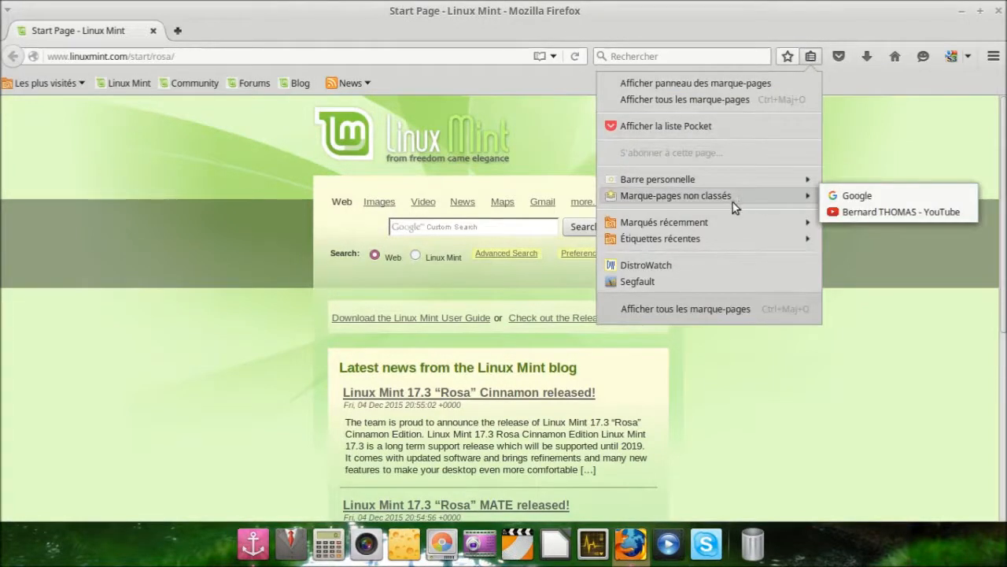
{"action": "left_click", "coordinate": [846, 198]}
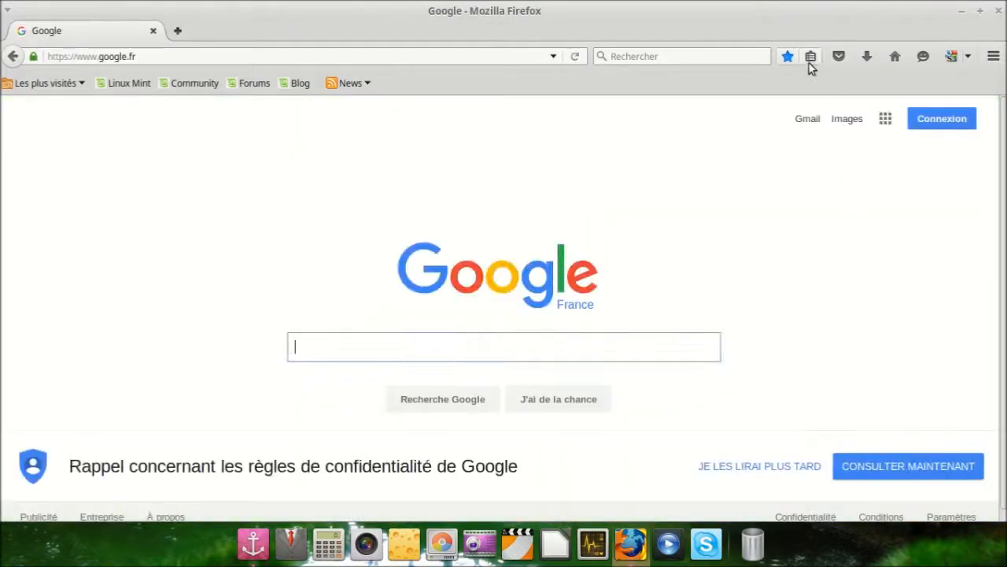
Open the YouTube channel from the unsorted bookmarks, look over its videos, and close the browser.
{"action": "left_click", "coordinate": [811, 56]}
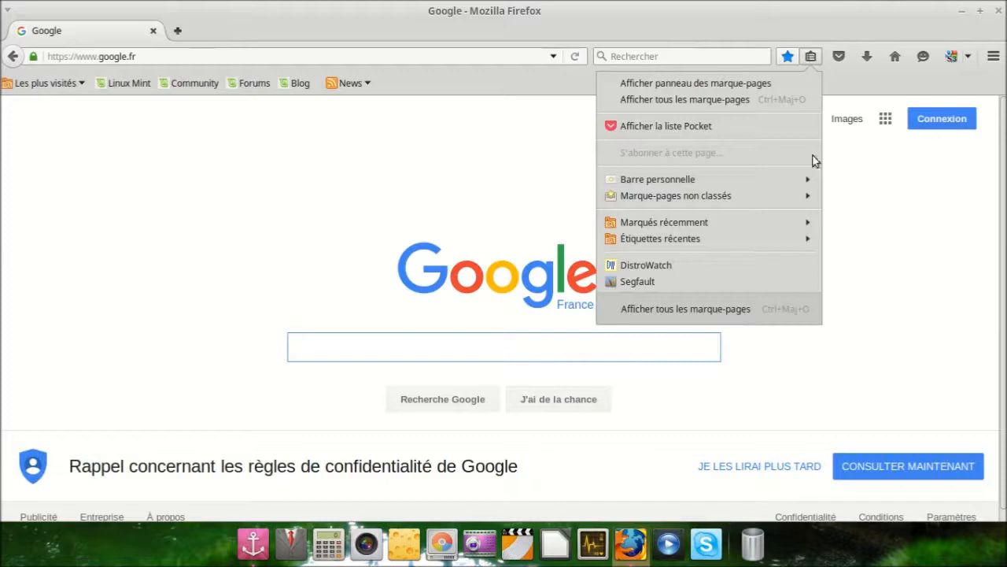
{"action": "mouse_move", "coordinate": [803, 196]}
{"action": "left_click", "coordinate": [897, 221]}
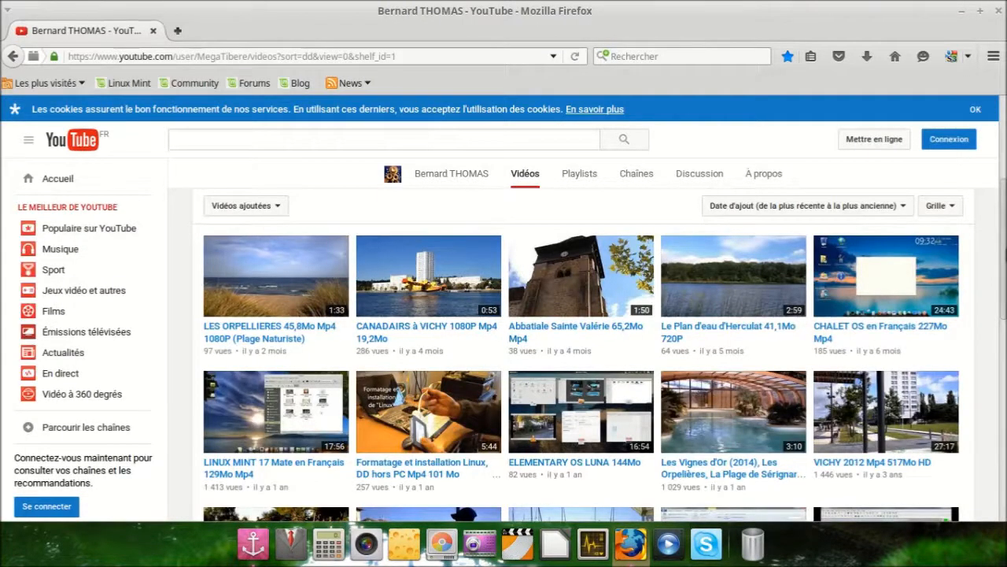
{"action": "scroll", "coordinate": [582, 355], "scroll_direction": "down", "scroll_amount": 5}
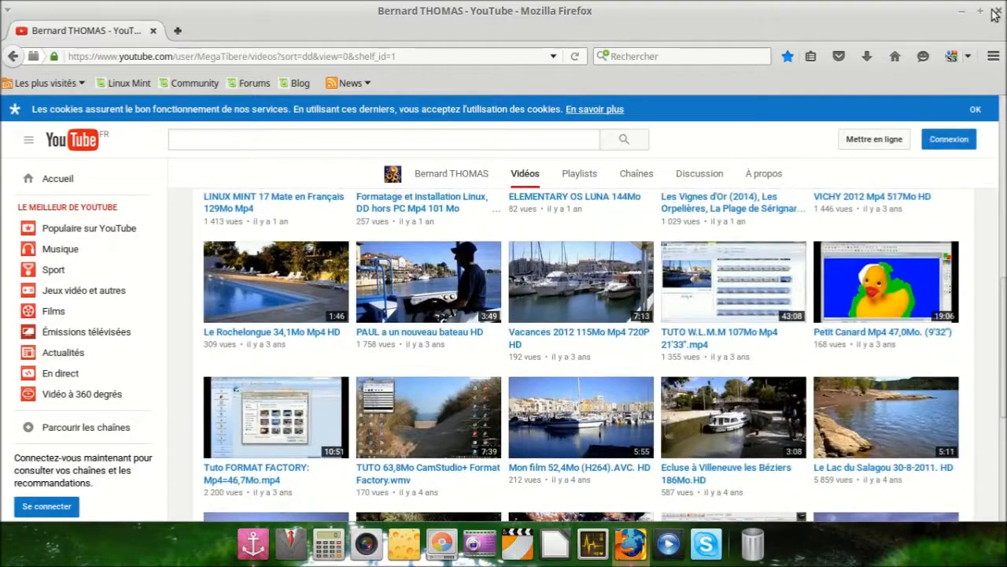
{"action": "left_click", "coordinate": [995, 11]}
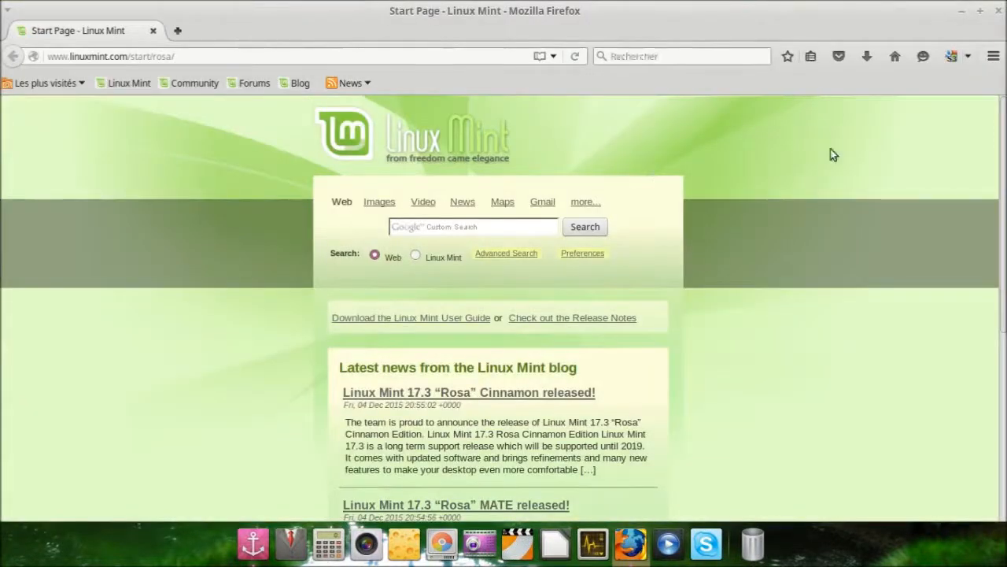
Open Firefox's add-ons catalogue and display the details page of the Adblock Plus extension.
{"action": "left_click", "coordinate": [993, 56]}
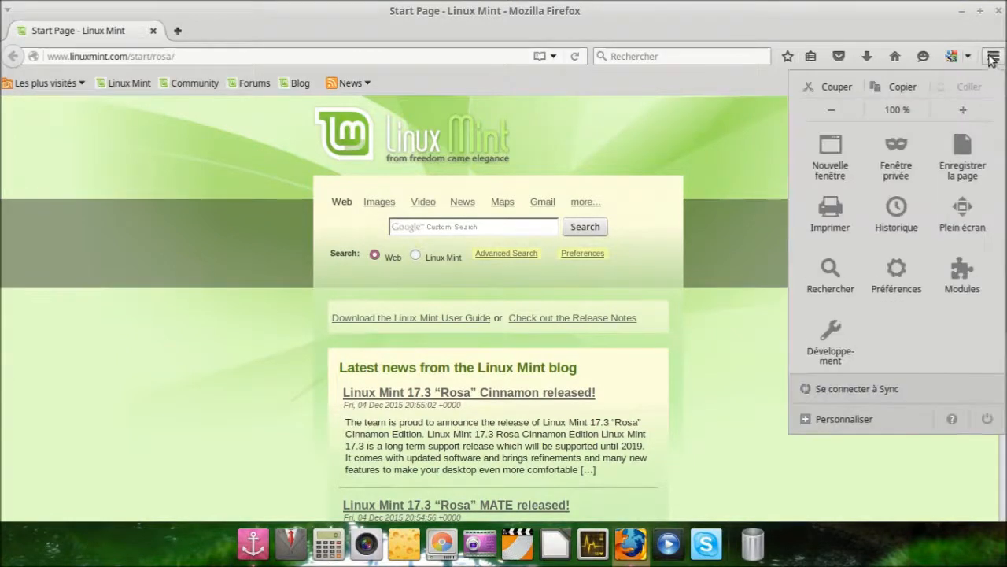
{"action": "left_click", "coordinate": [959, 275]}
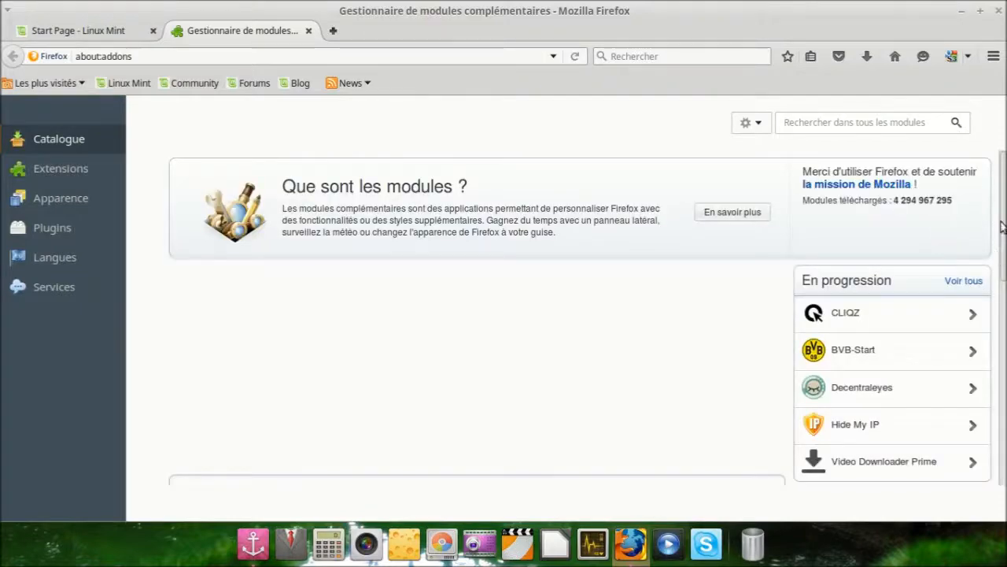
{"action": "scroll", "coordinate": [932, 292], "scroll_direction": "down", "scroll_amount": 2}
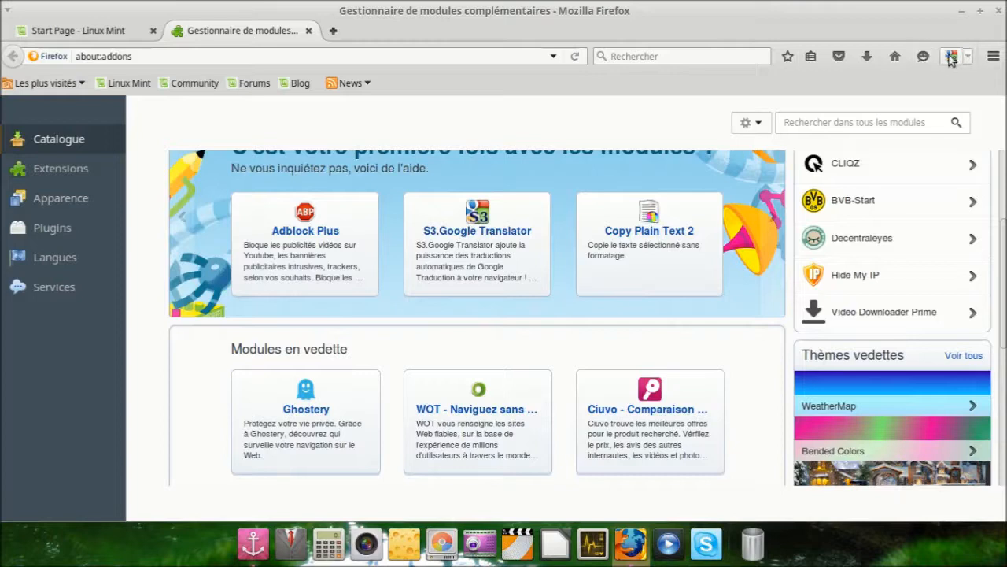
{"action": "left_click", "coordinate": [305, 214]}
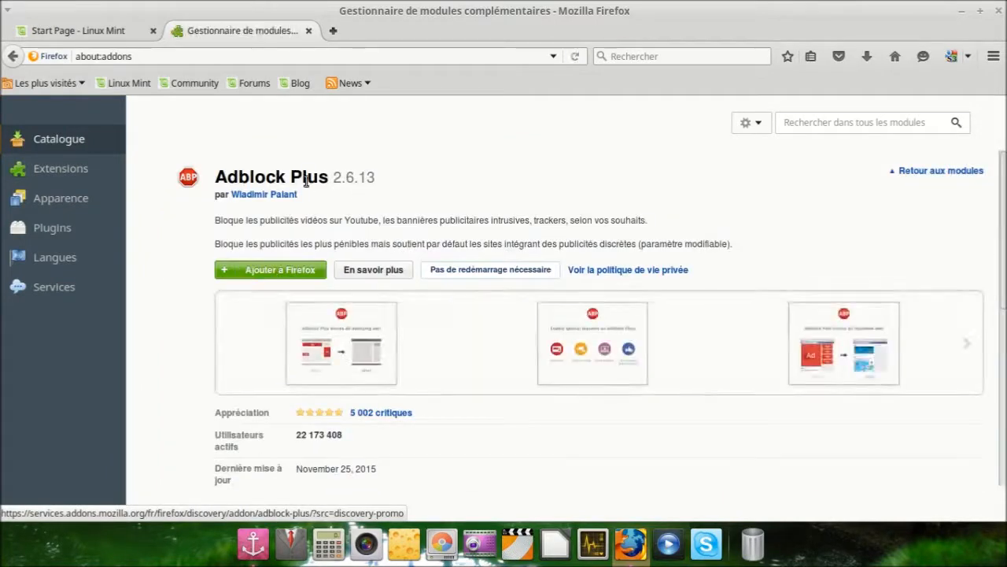
Install the Adblock Plus extension in Firefox and bring its privacy protection options into view.
{"action": "left_click", "coordinate": [294, 275]}
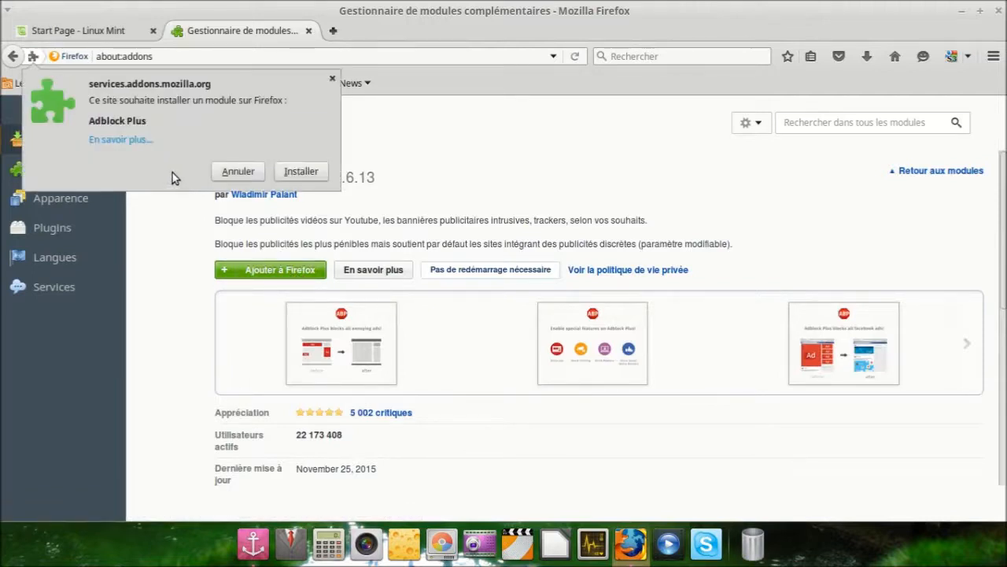
{"action": "left_click", "coordinate": [303, 171]}
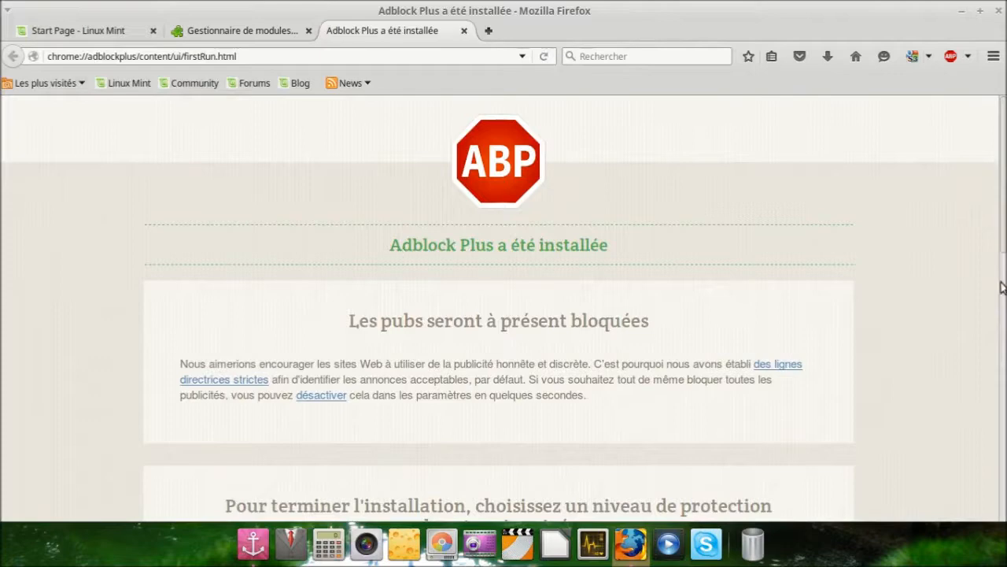
{"action": "scroll", "coordinate": [1005, 196], "scroll_direction": "down", "scroll_amount": 7}
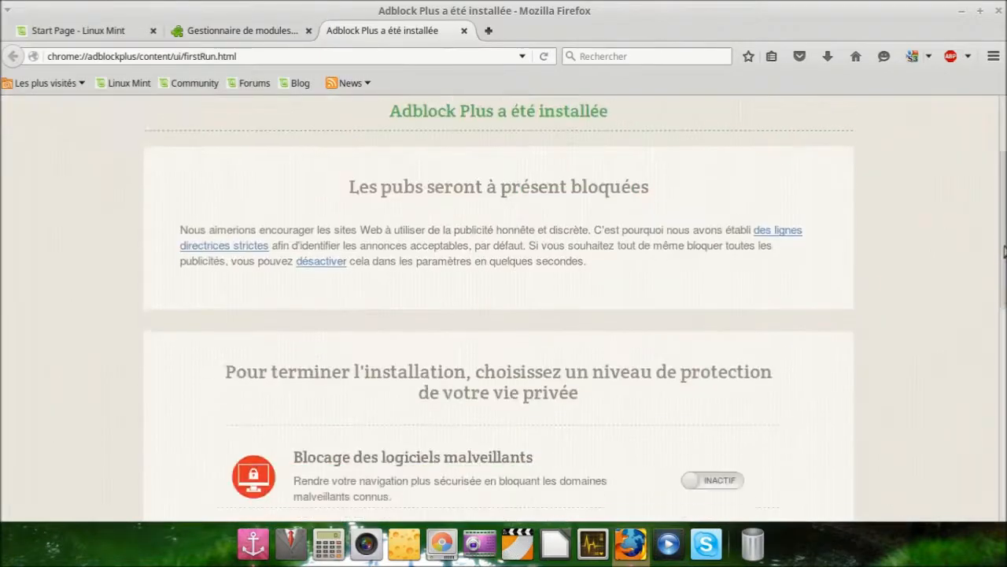
{"action": "scroll", "coordinate": [1004, 197], "scroll_direction": "down", "scroll_amount": 2}
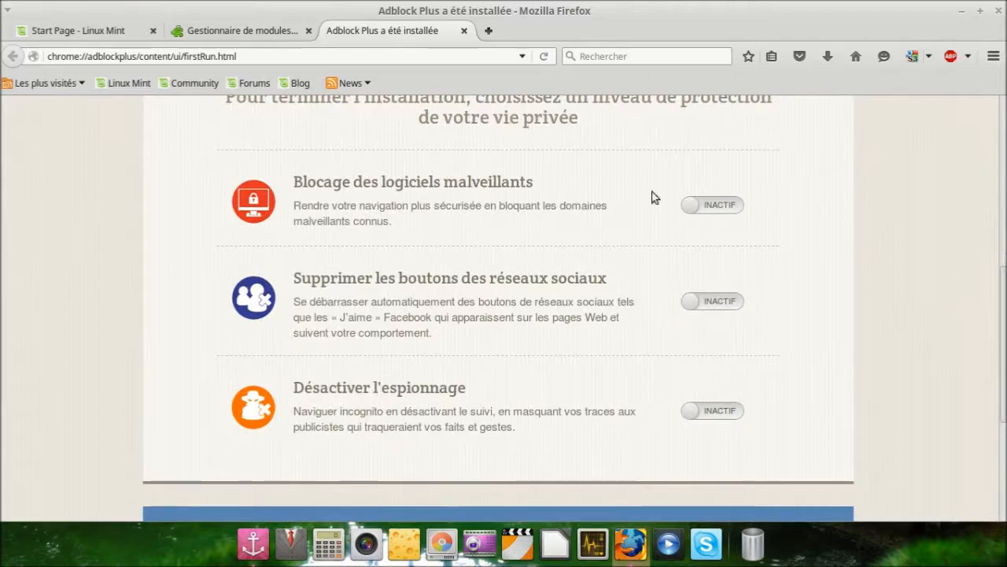
Activate the malware blocking (Blocage des logiciels malveillants) and anti-tracking (Désactiver l'espionnage) options of Adblock Plus.
{"action": "left_click", "coordinate": [732, 210]}
{"action": "left_click", "coordinate": [732, 207]}
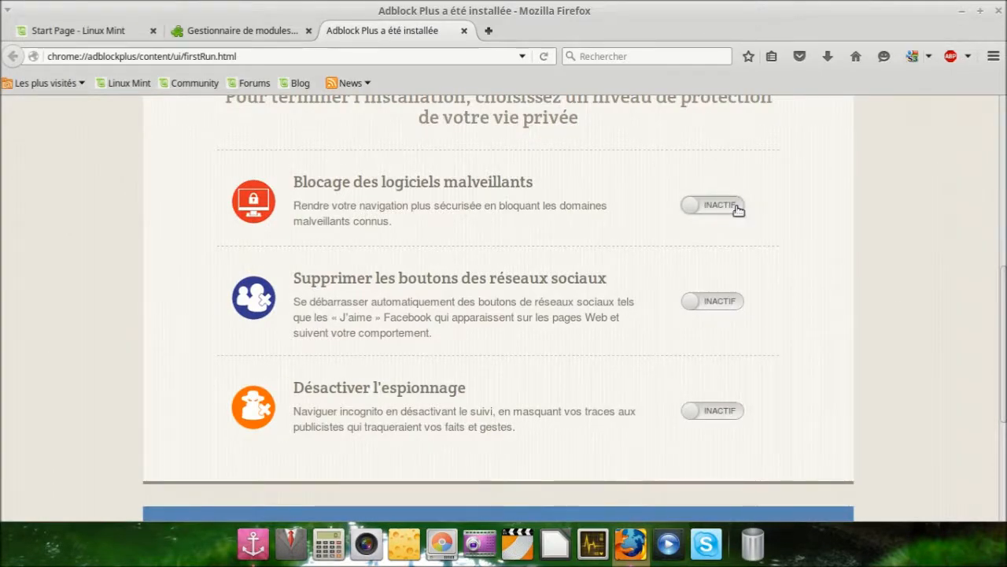
{"action": "left_click", "coordinate": [737, 208]}
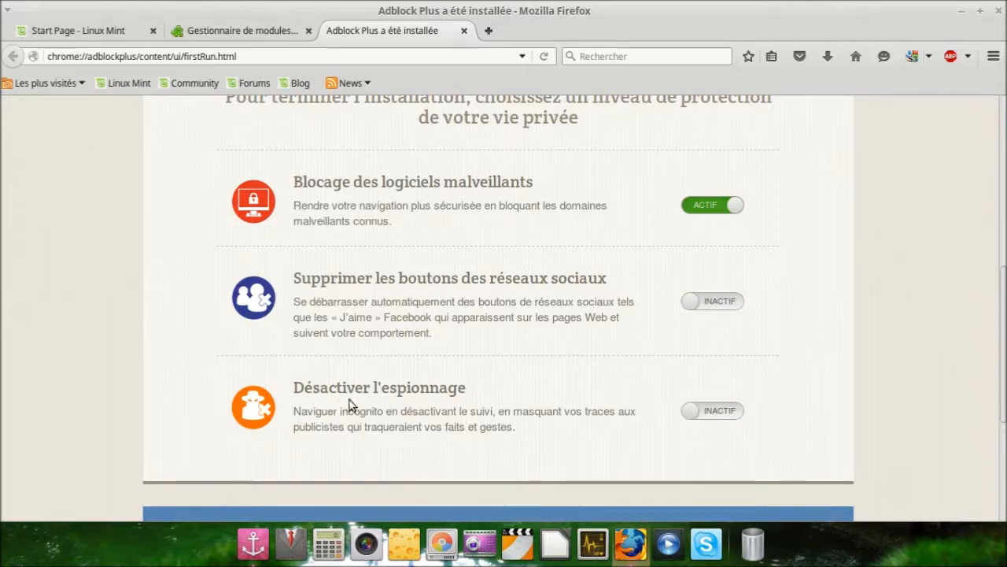
{"action": "left_click", "coordinate": [731, 411]}
{"action": "left_click", "coordinate": [742, 413]}
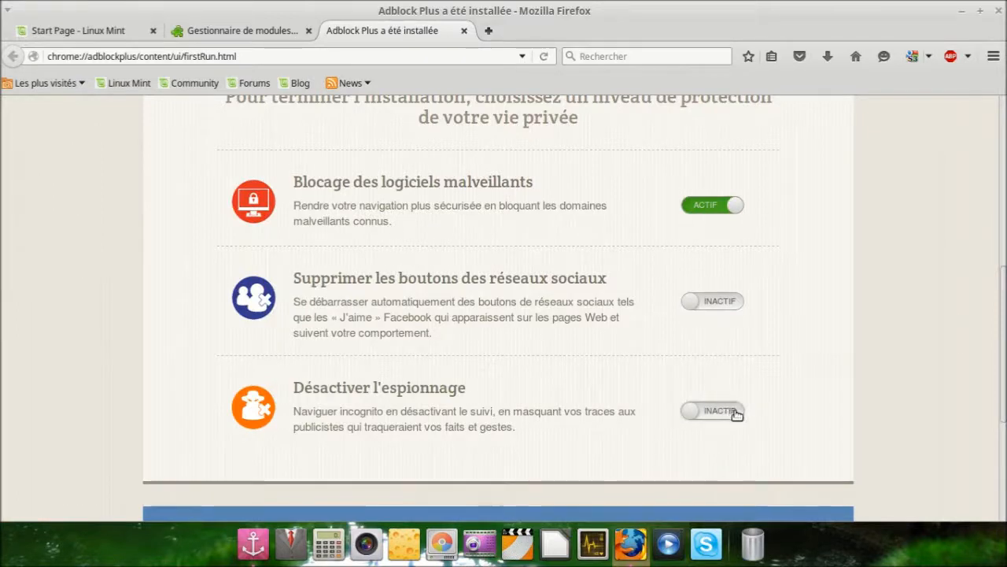
{"action": "left_click", "coordinate": [732, 411]}
{"action": "left_click", "coordinate": [741, 415]}
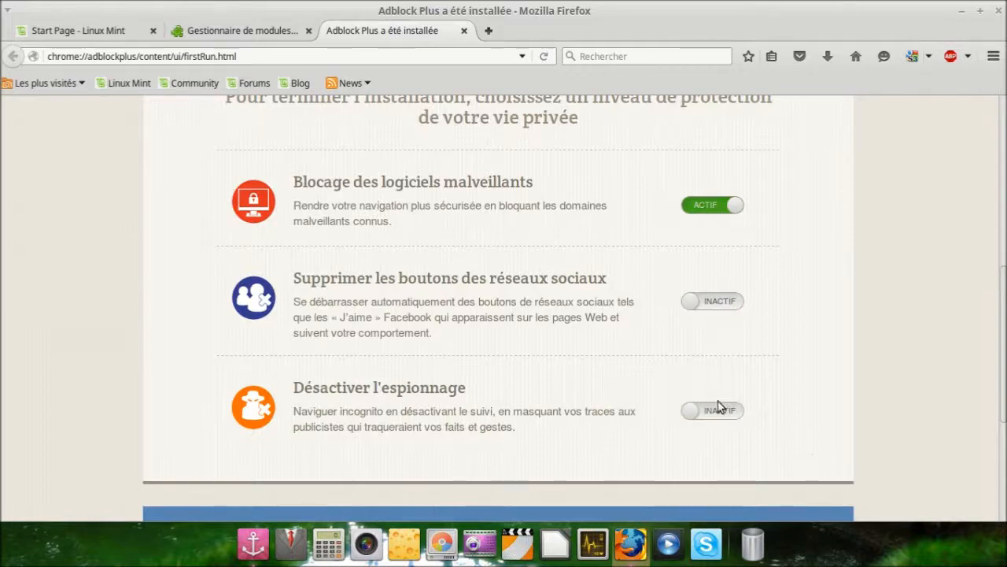
{"action": "left_click", "coordinate": [732, 410]}
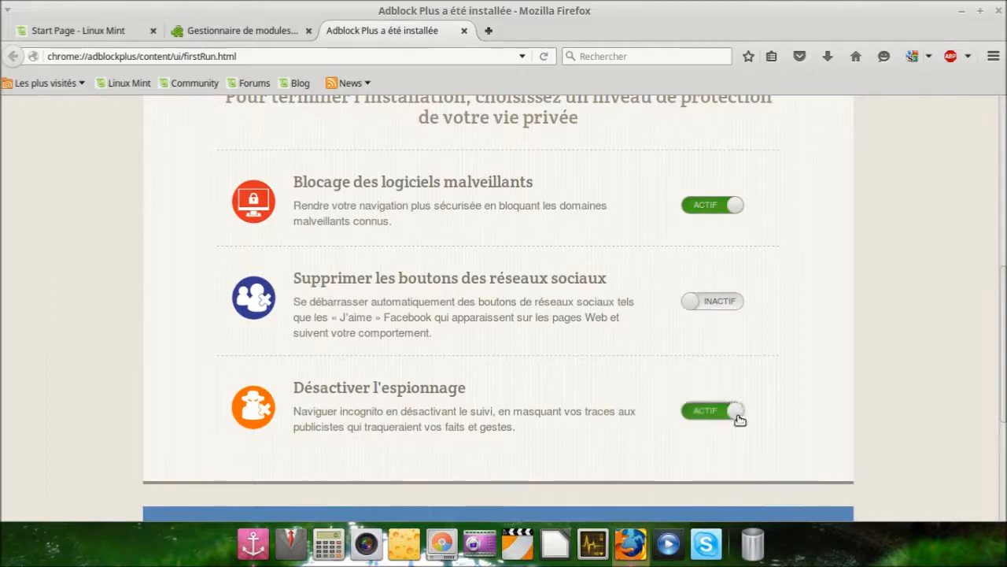
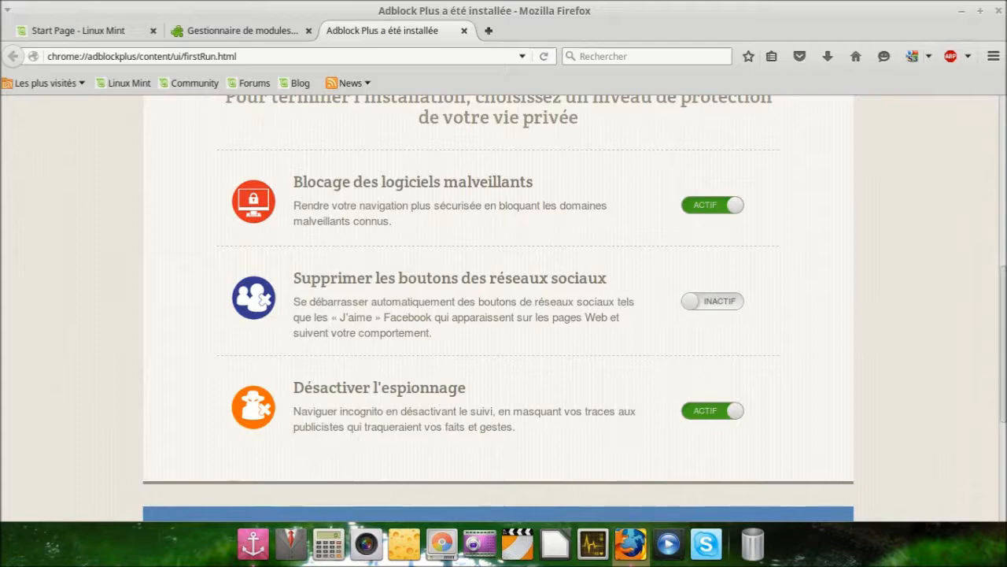
Search the available add-ons for "imagus" and display the complete result list on the Mozilla add-ons site.
{"action": "scroll", "coordinate": [981, 455], "scroll_direction": "up", "scroll_amount": 10}
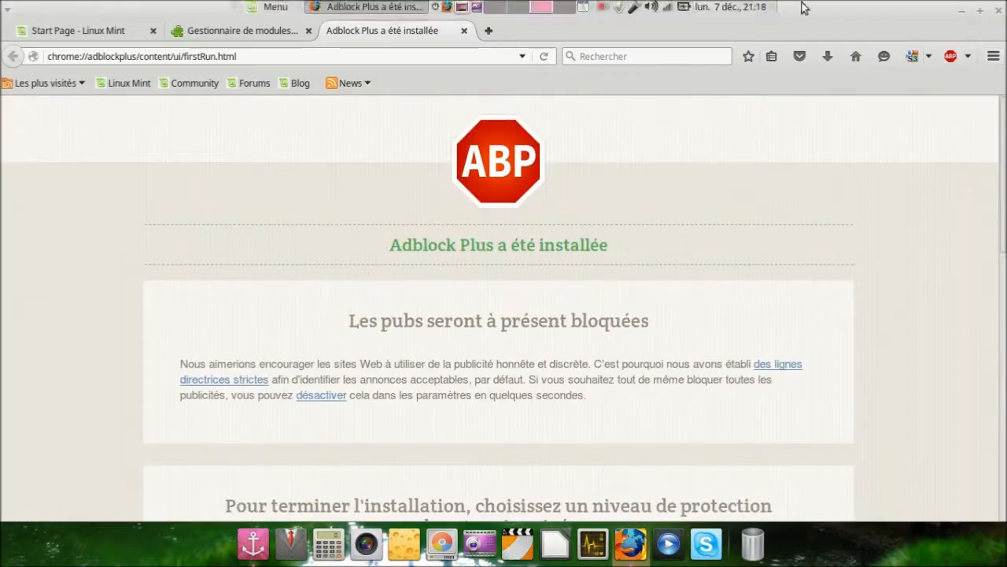
{"action": "left_click", "coordinate": [994, 60]}
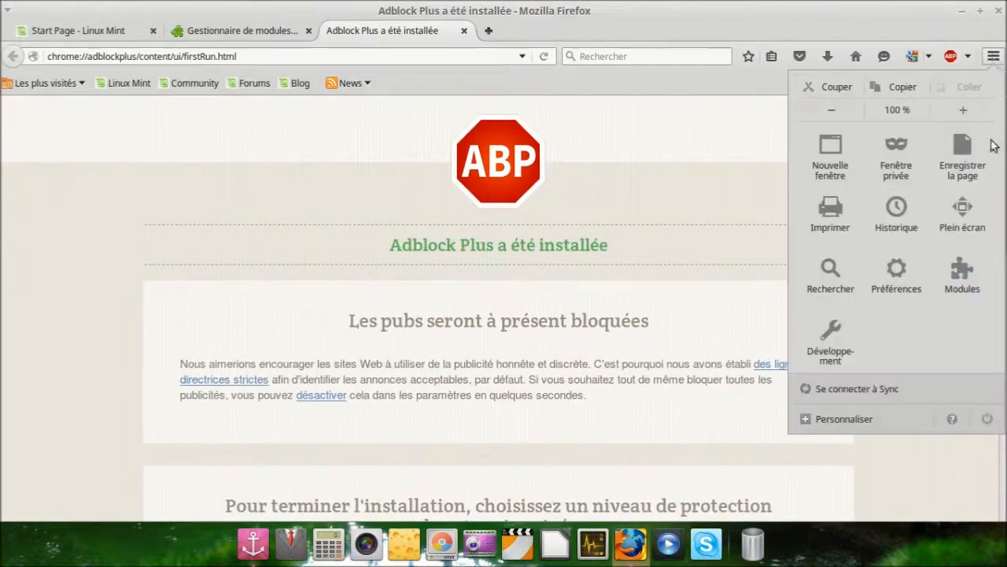
{"action": "left_click", "coordinate": [968, 290]}
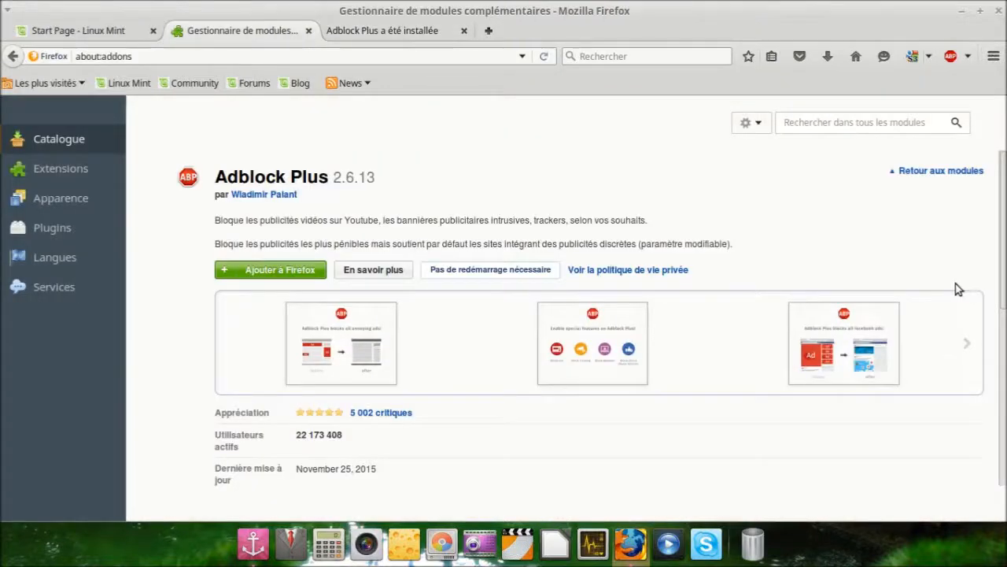
{"action": "left_click", "coordinate": [896, 122]}
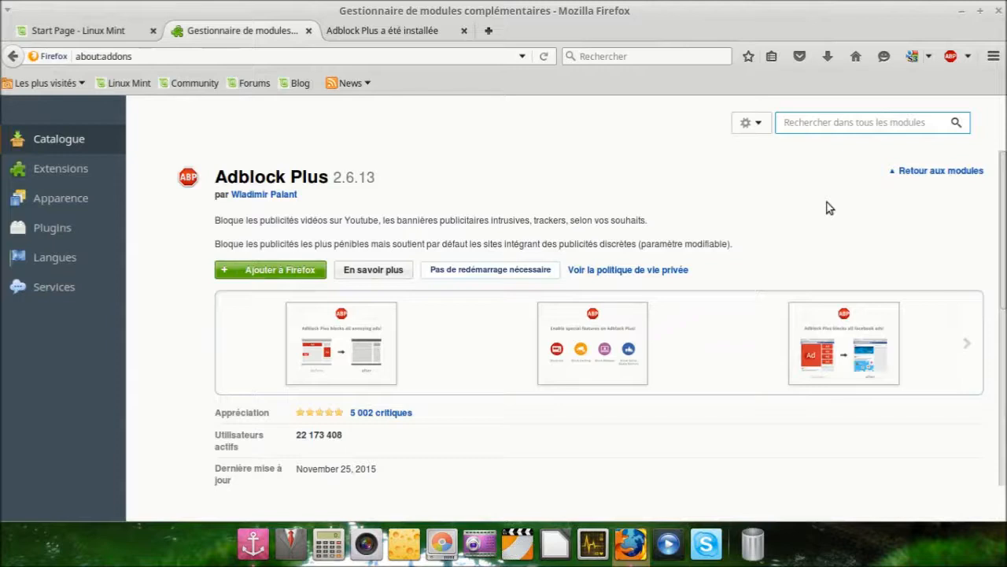
{"action": "type", "text": "l"}
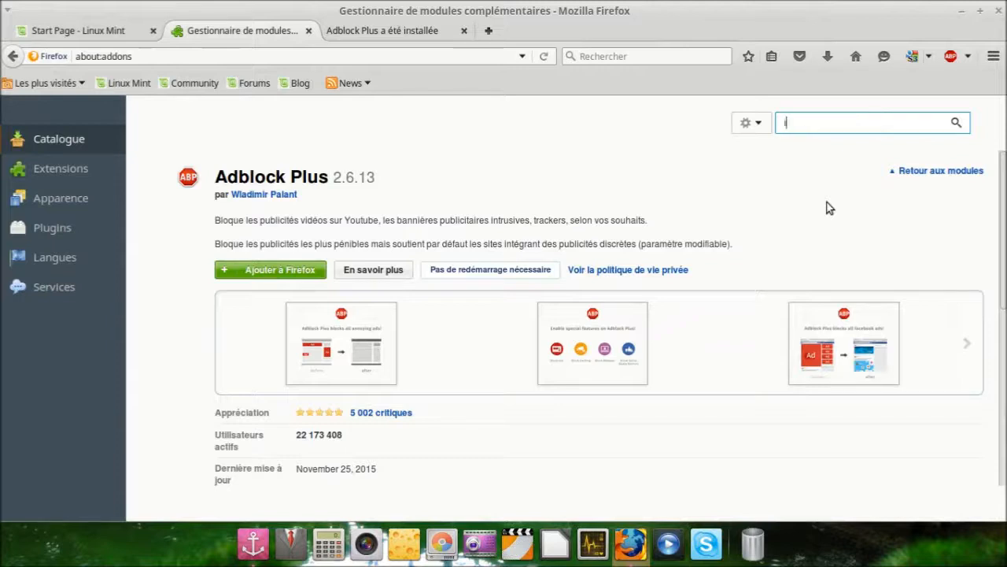
{"action": "type", "text": "magus"}
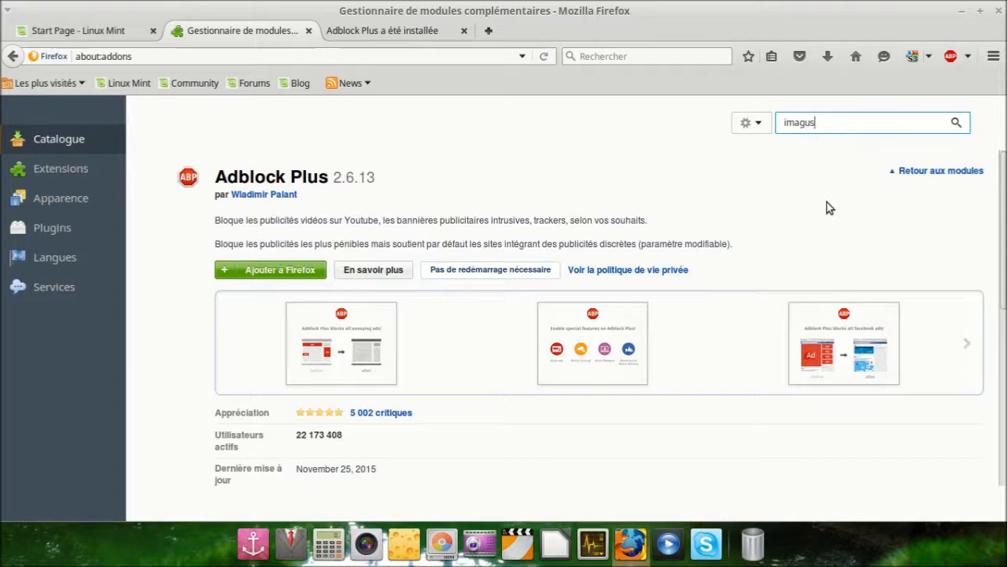
{"action": "key", "text": "Return"}
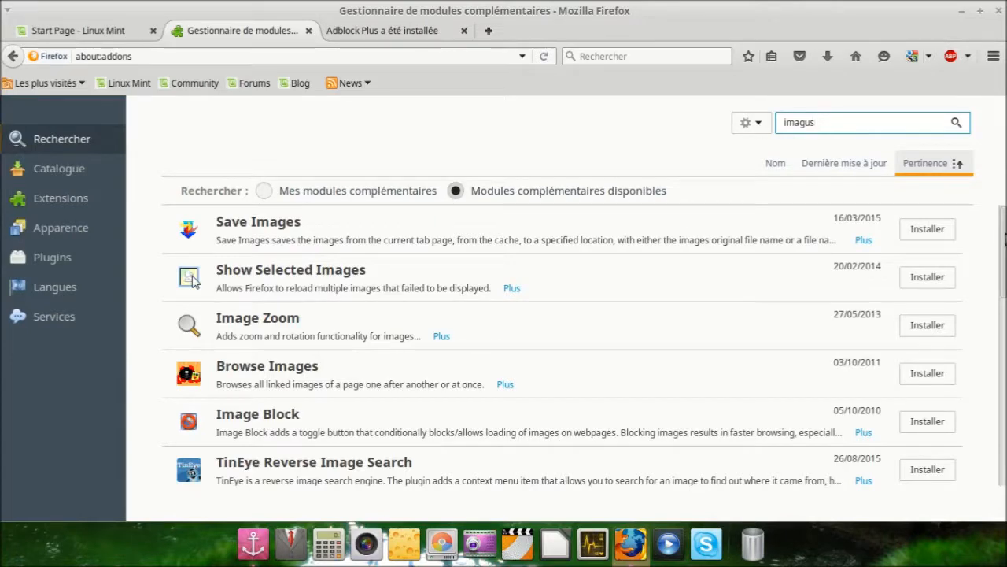
{"action": "left_click_drag", "start_coordinate": [1004, 240], "coordinate": [1000, 525]}
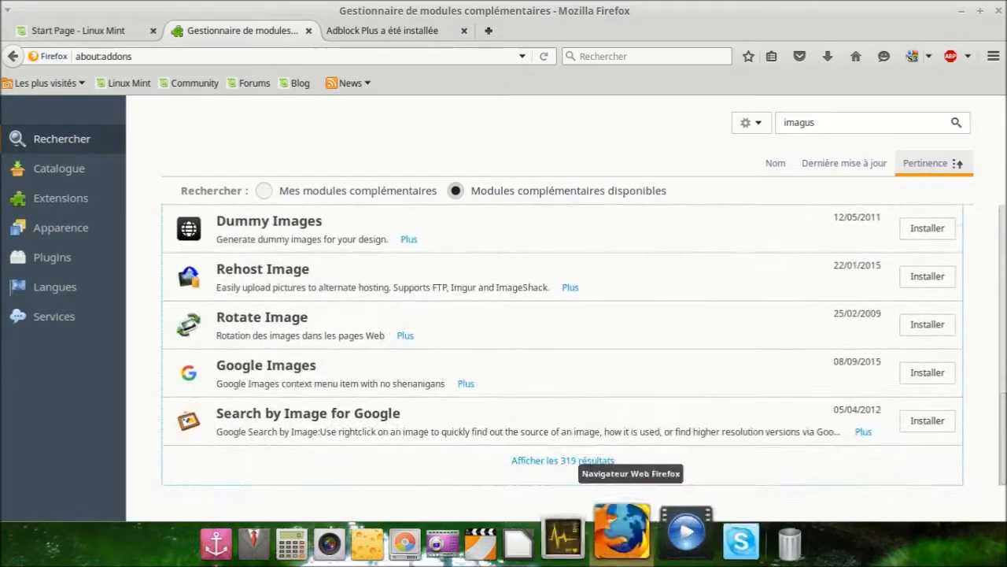
{"action": "left_click", "coordinate": [577, 462]}
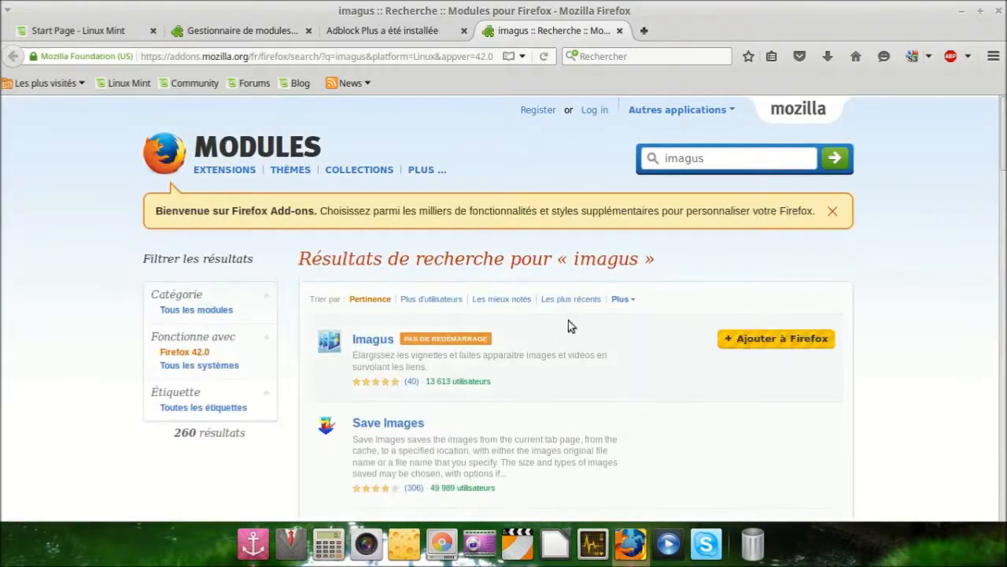
Install the Imagus extension from its details page and close the browser with all its tabs.
{"action": "left_click", "coordinate": [375, 348]}
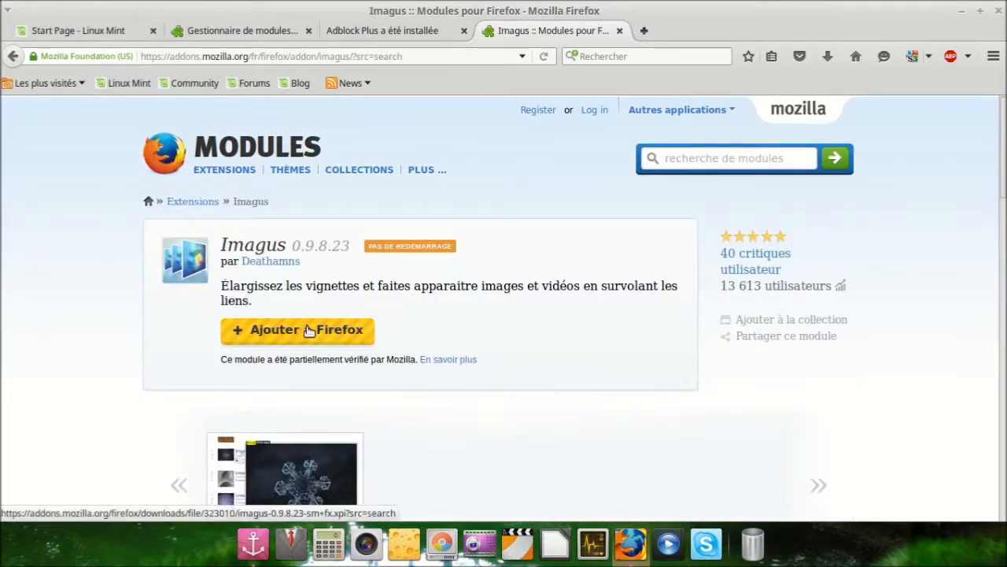
{"action": "left_click", "coordinate": [308, 330]}
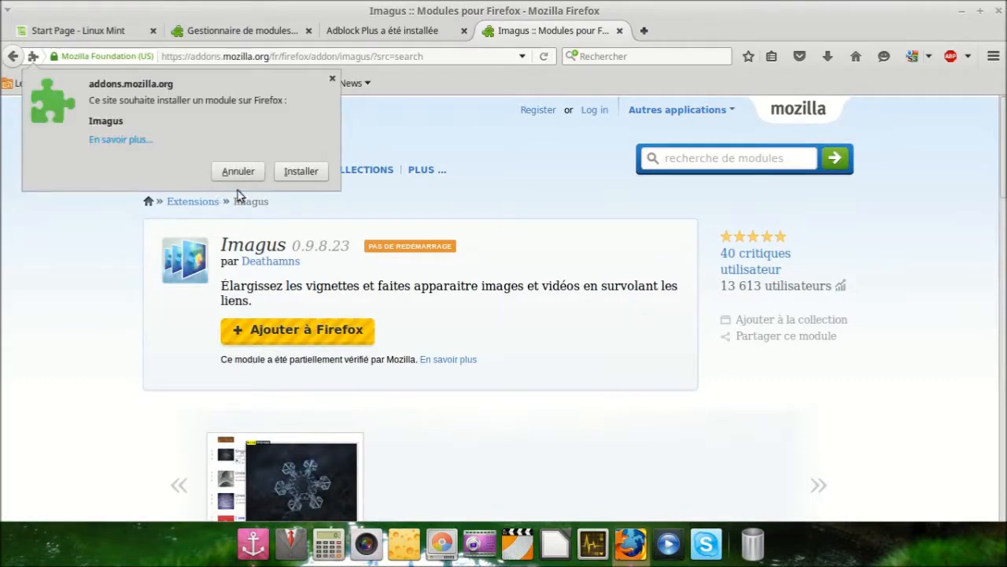
{"action": "left_click", "coordinate": [314, 171]}
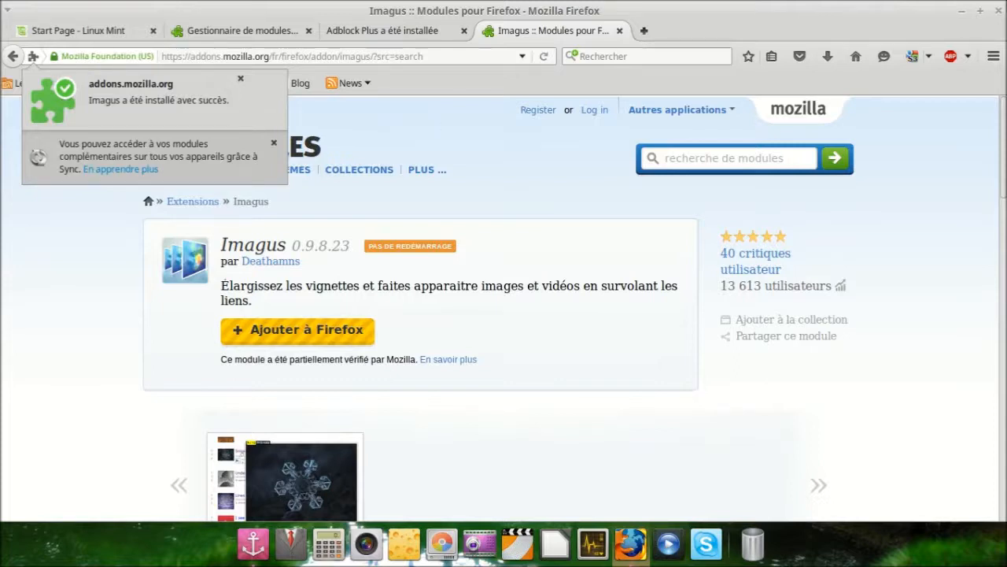
{"action": "left_click", "coordinate": [998, 11]}
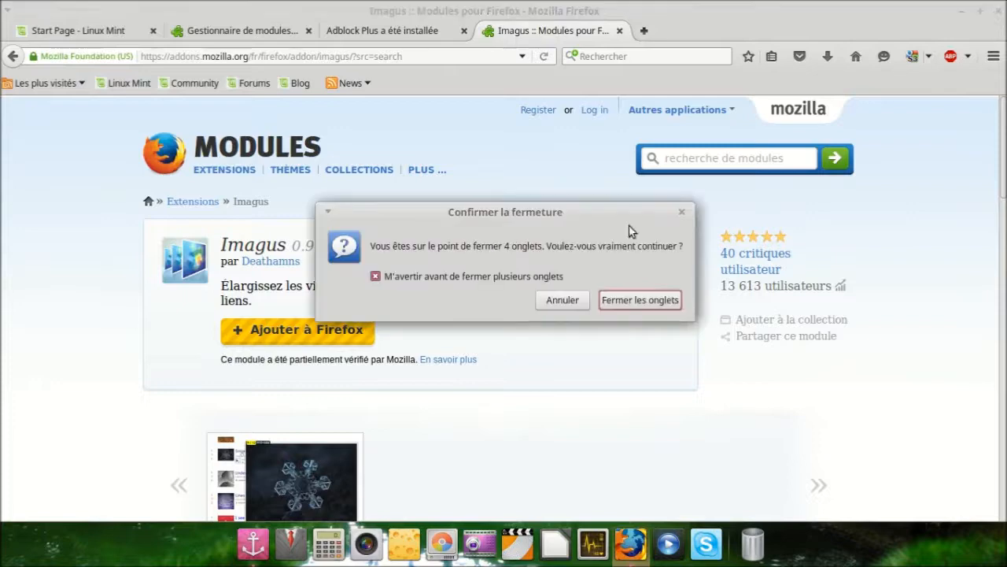
{"action": "left_click", "coordinate": [640, 300]}
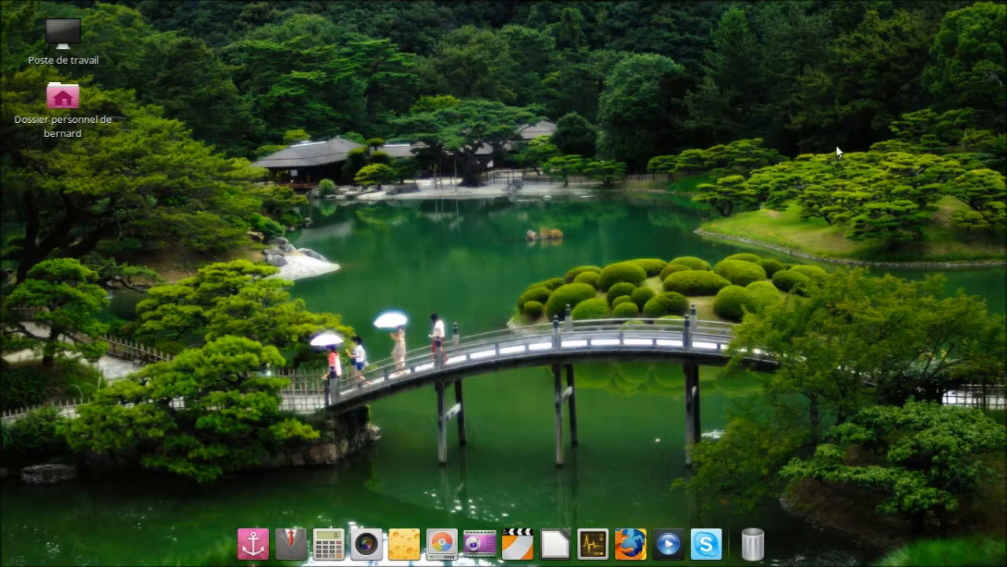
Relaunch Firefox and open the YouTube channel from the unsorted bookmarks.
{"action": "left_click", "coordinate": [624, 550]}
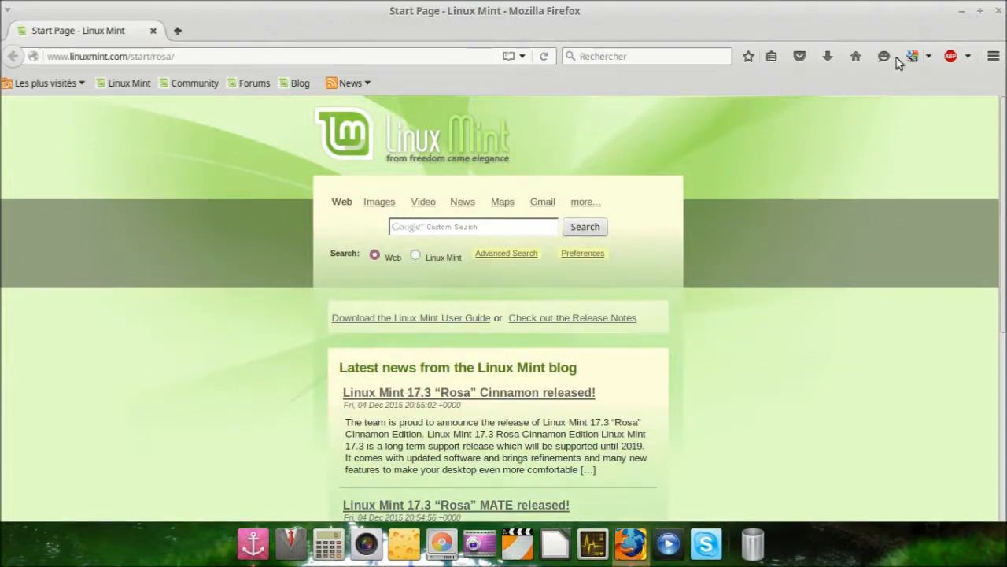
{"action": "left_click", "coordinate": [771, 57]}
{"action": "mouse_move", "coordinate": [761, 202]}
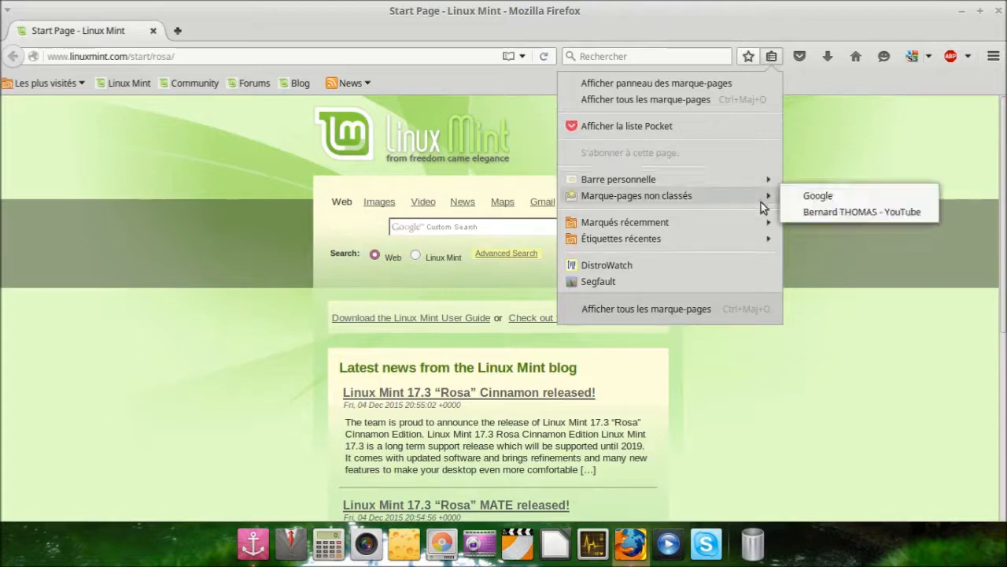
{"action": "left_click", "coordinate": [848, 210]}
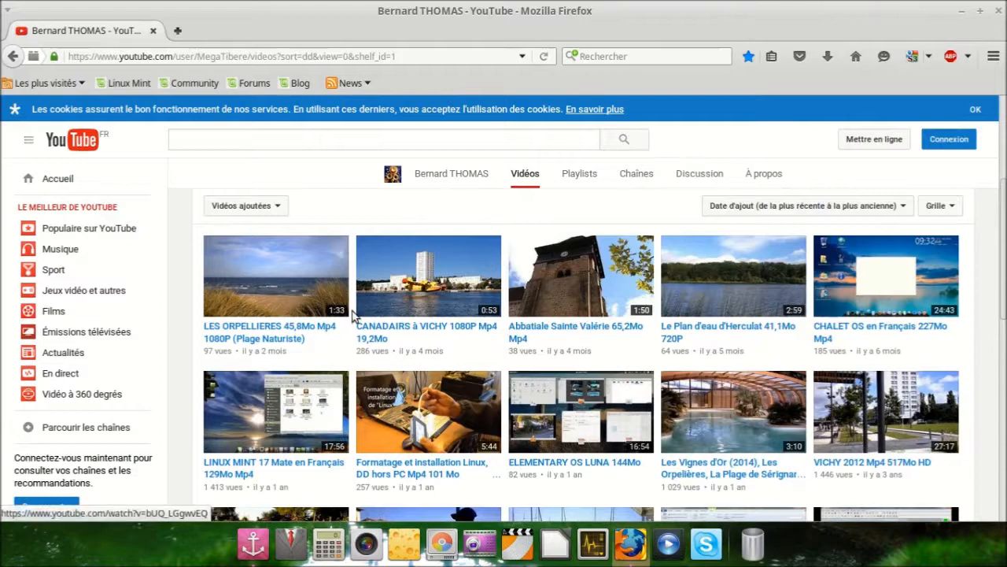
Preview enlarged versions of several video thumbnails on the channel page with Imagus, and close the browser.
{"action": "mouse_move", "coordinate": [402, 293]}
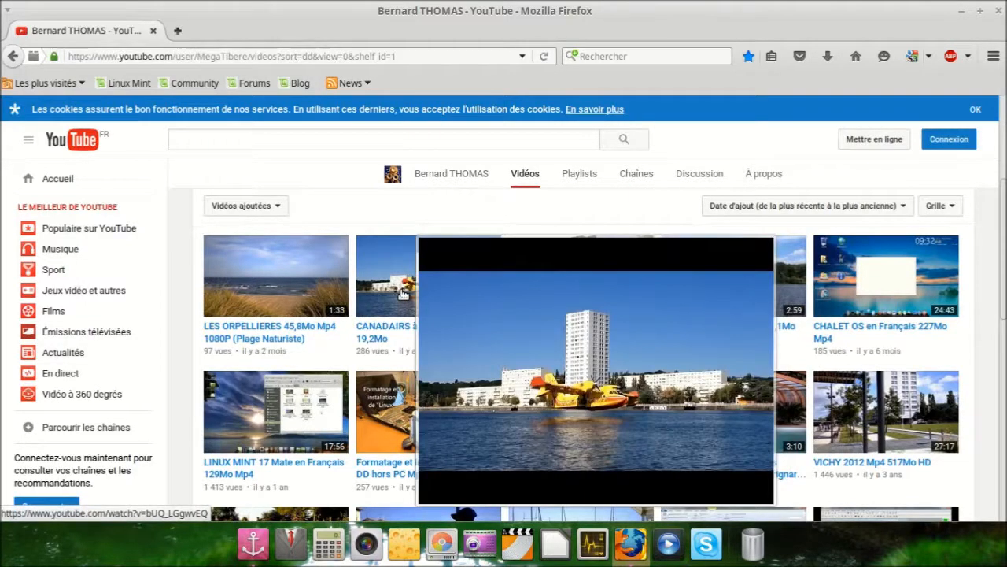
{"action": "mouse_move", "coordinate": [309, 292]}
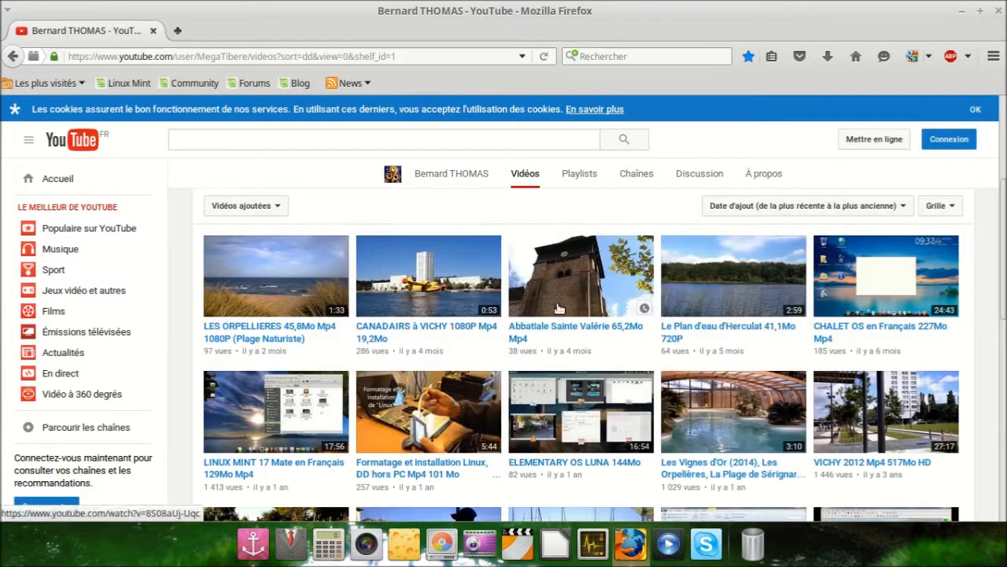
{"action": "mouse_move", "coordinate": [587, 284]}
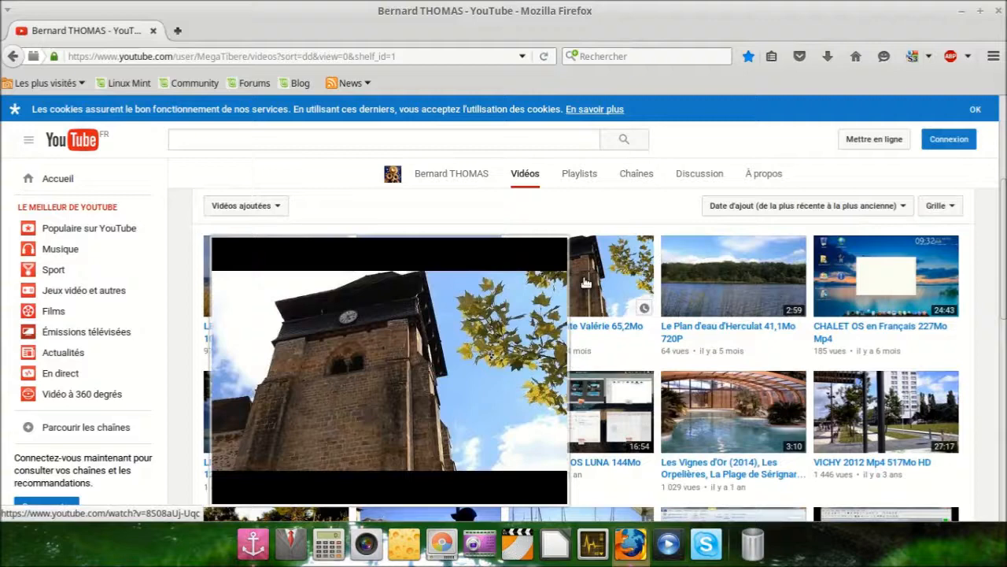
{"action": "mouse_move", "coordinate": [710, 277]}
{"action": "mouse_move", "coordinate": [860, 301]}
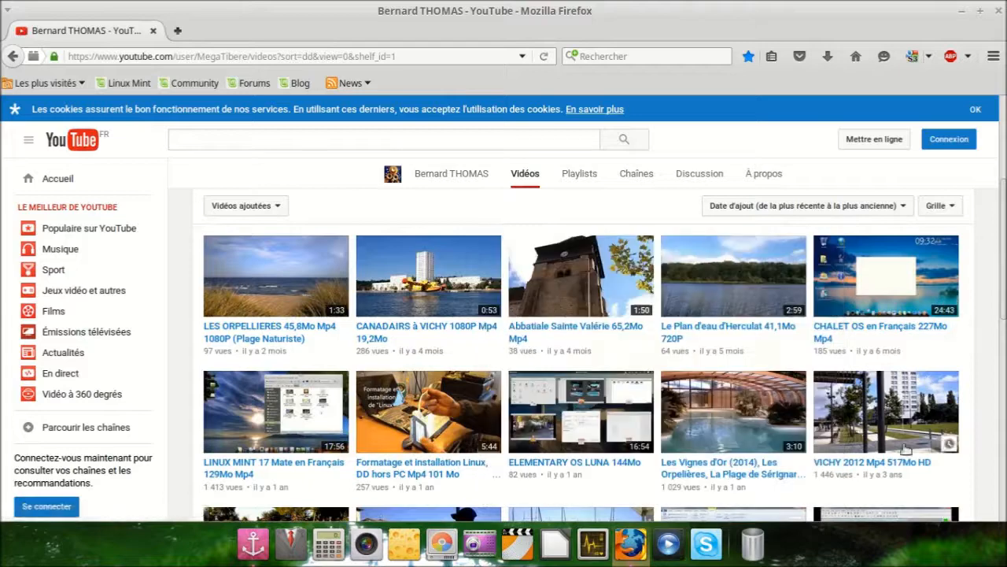
{"action": "mouse_move", "coordinate": [894, 405]}
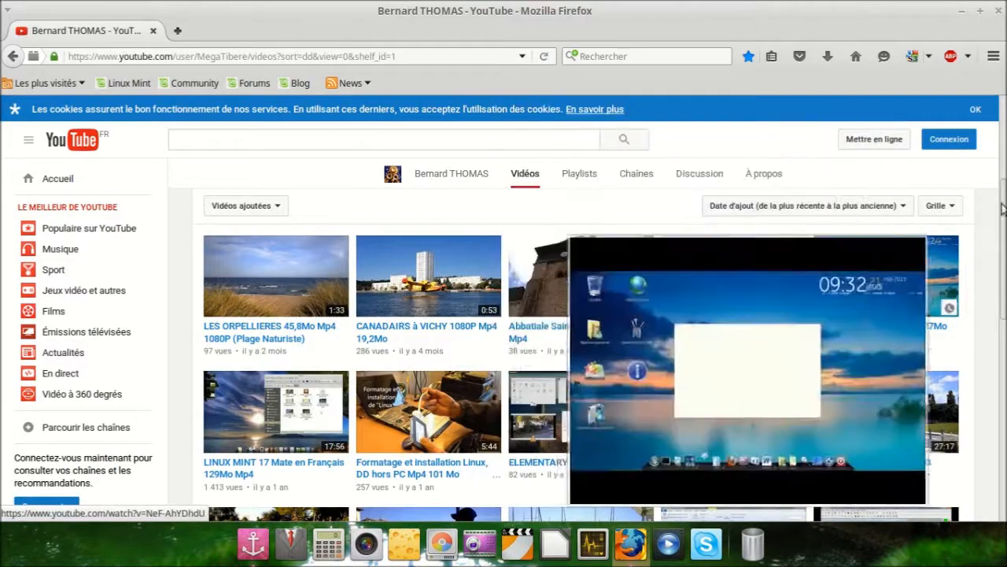
{"action": "left_click", "coordinate": [999, 11]}
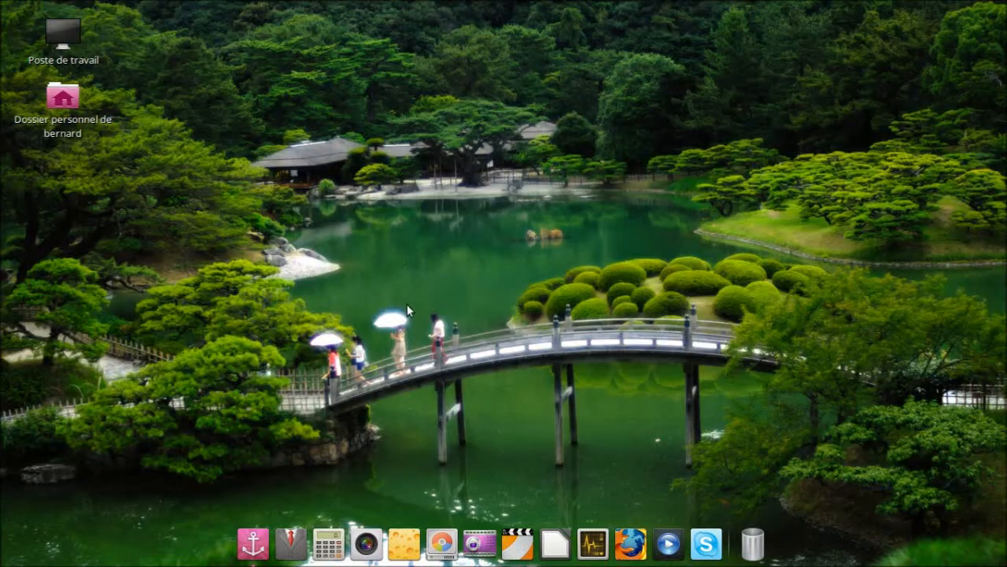
Add the picture 06012015849.JPG from the Images folder as the desktop background and close the appearance preferences.
{"action": "left_click", "coordinate": [297, 540]}
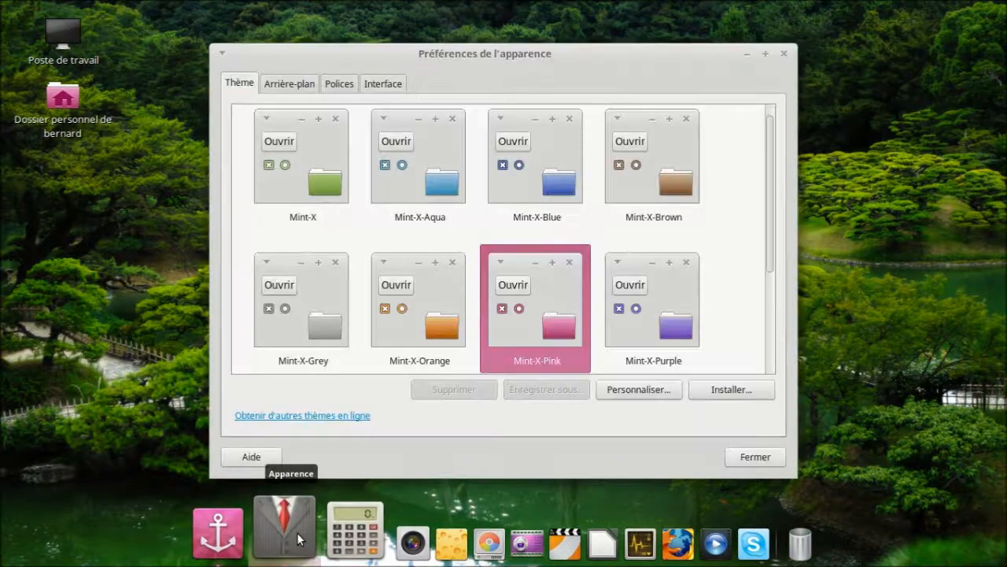
{"action": "left_click", "coordinate": [289, 85]}
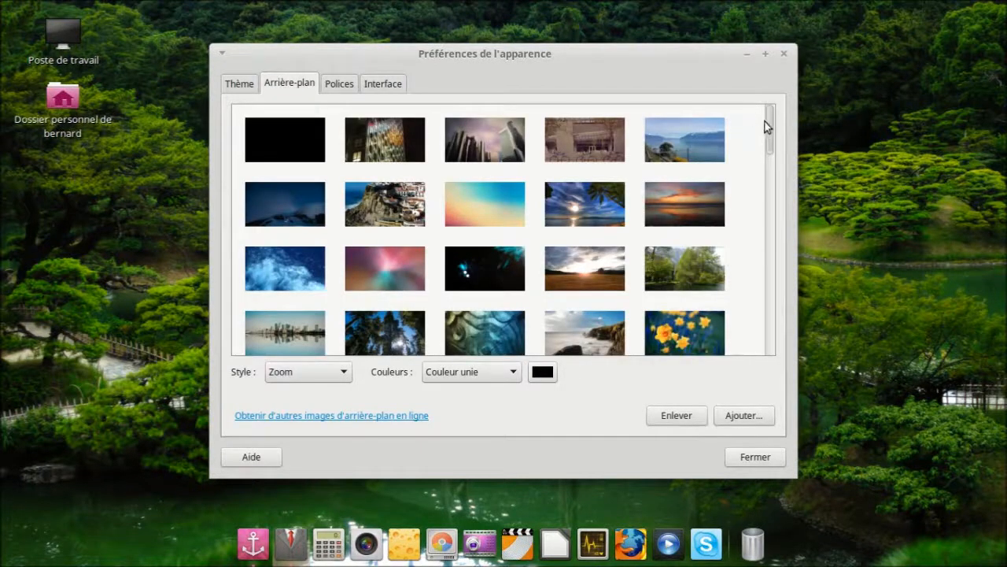
{"action": "left_click_drag", "start_coordinate": [769, 115], "coordinate": [780, 141]}
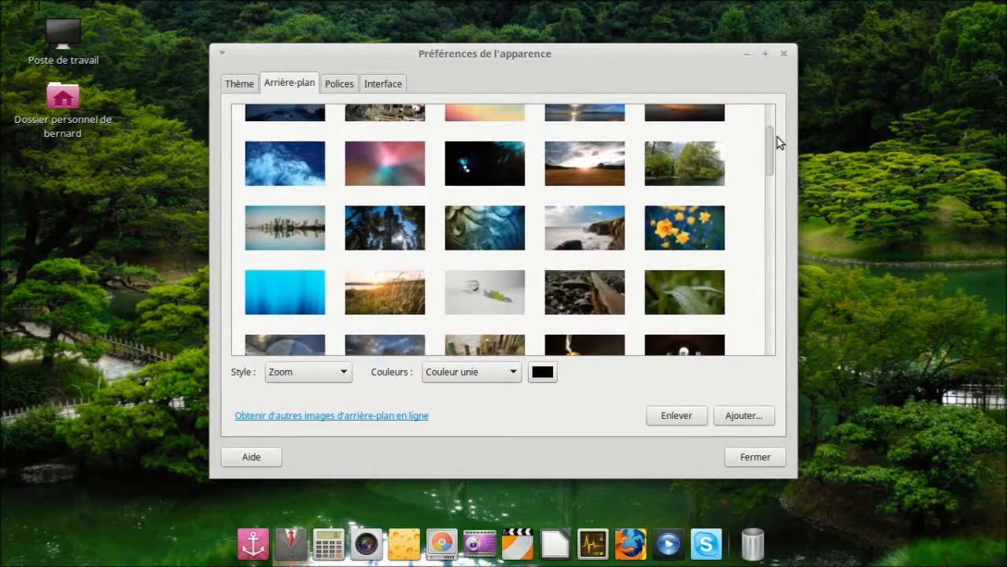
{"action": "left_click", "coordinate": [740, 421]}
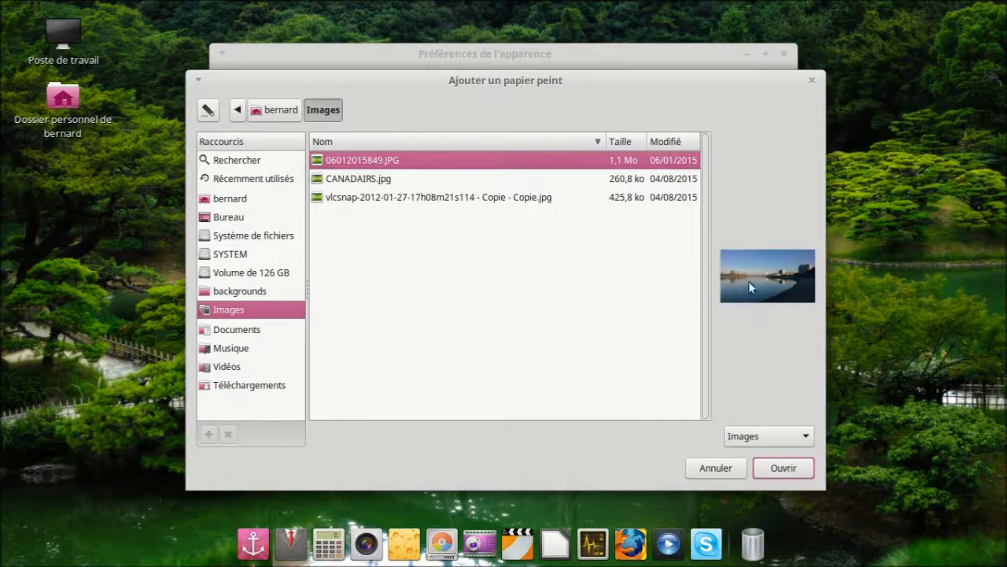
{"action": "left_click", "coordinate": [364, 180]}
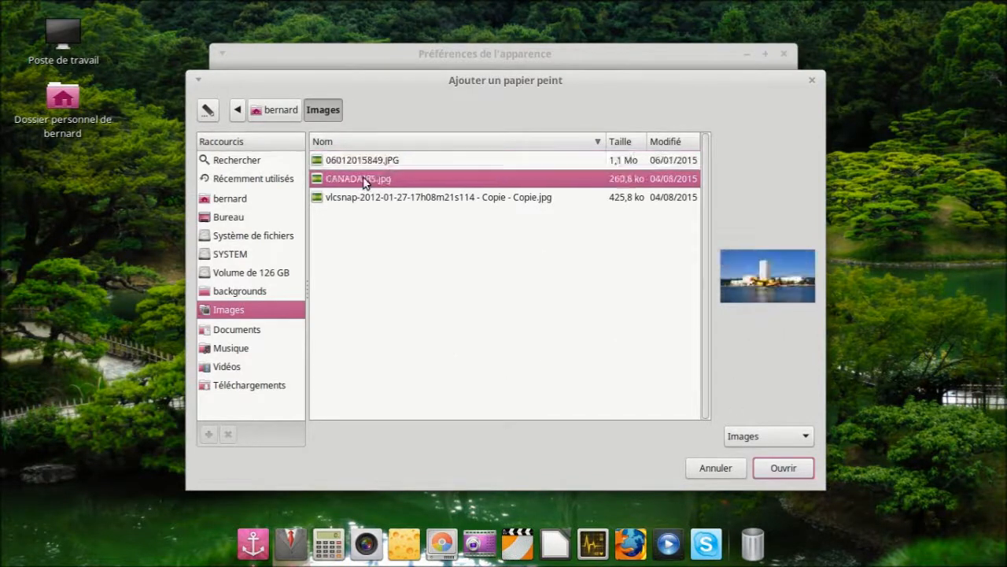
{"action": "left_click", "coordinate": [366, 201]}
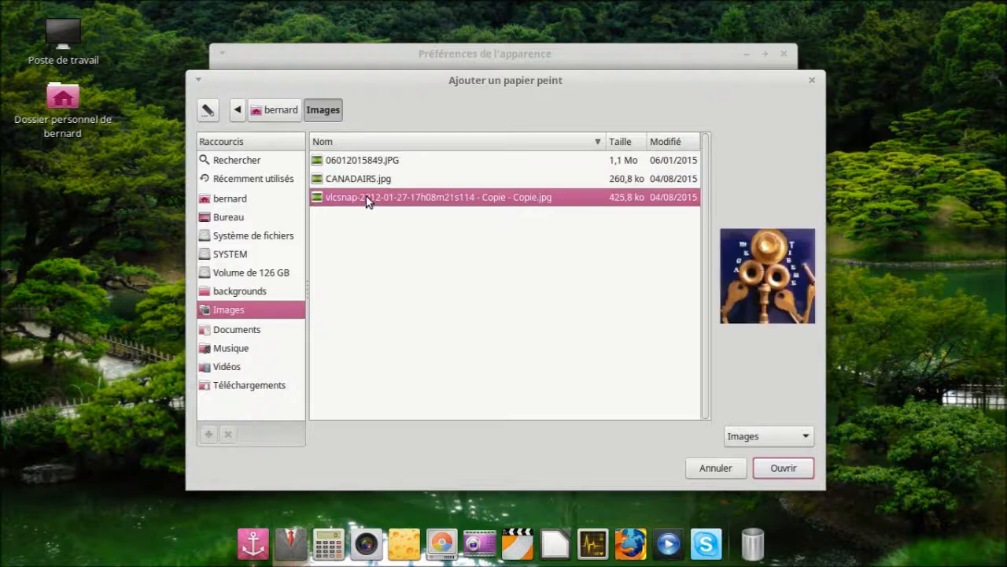
{"action": "left_click", "coordinate": [366, 160]}
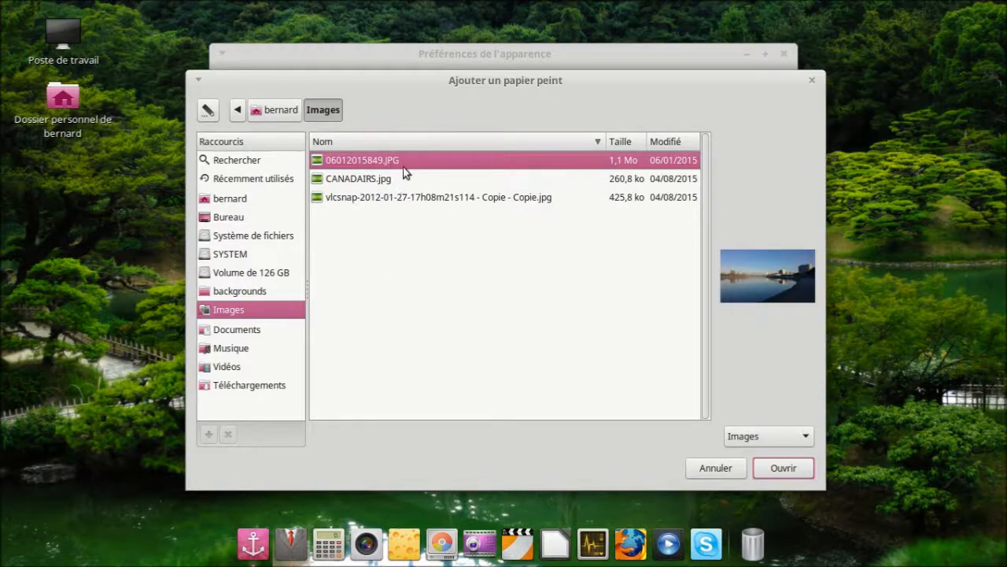
{"action": "left_click", "coordinate": [787, 469]}
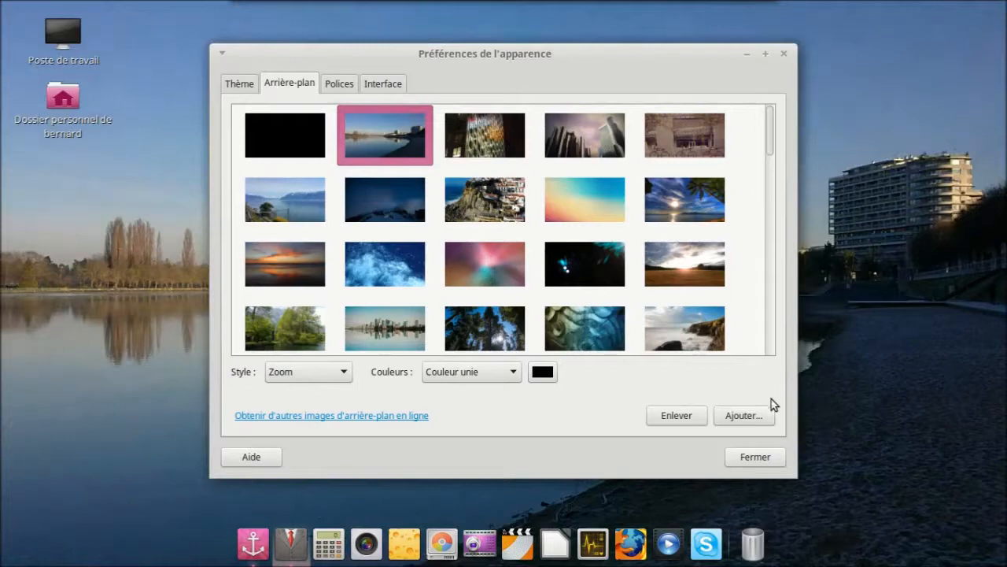
{"action": "left_click", "coordinate": [782, 55]}
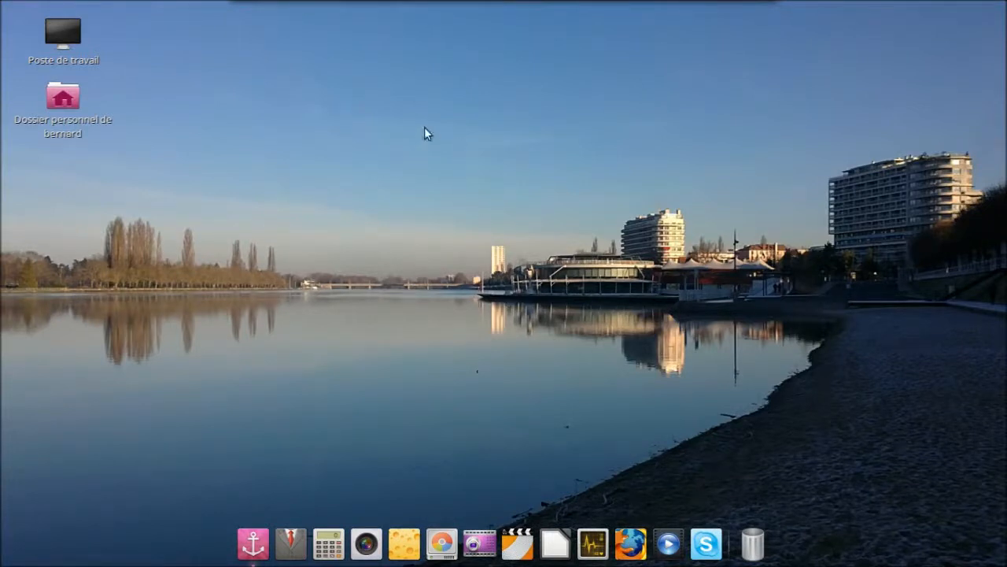
Open the personal folder in a maximized window, look at the pictures in its Images folder, and return to the personal folder.
{"action": "double_click", "coordinate": [63, 96]}
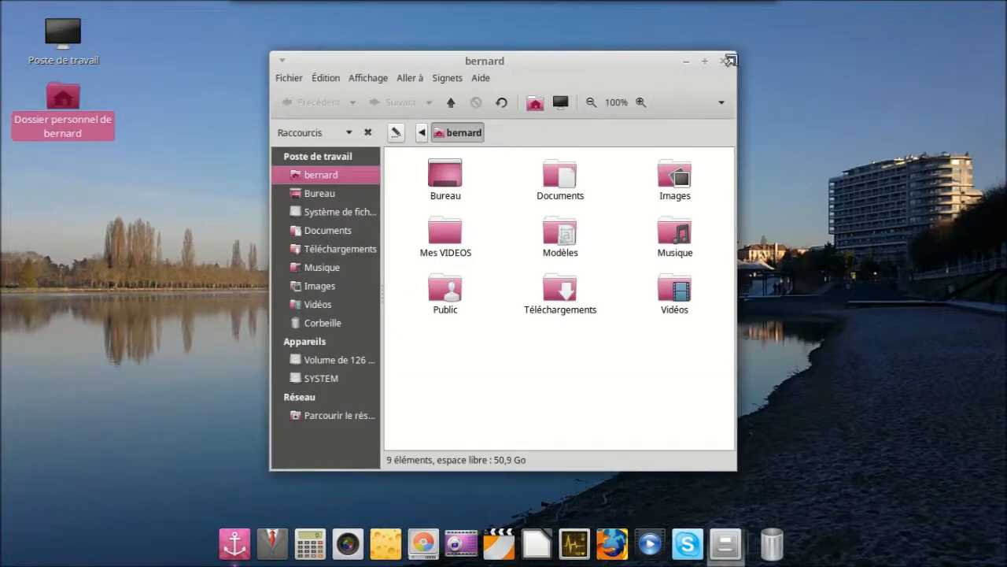
{"action": "left_click", "coordinate": [703, 61]}
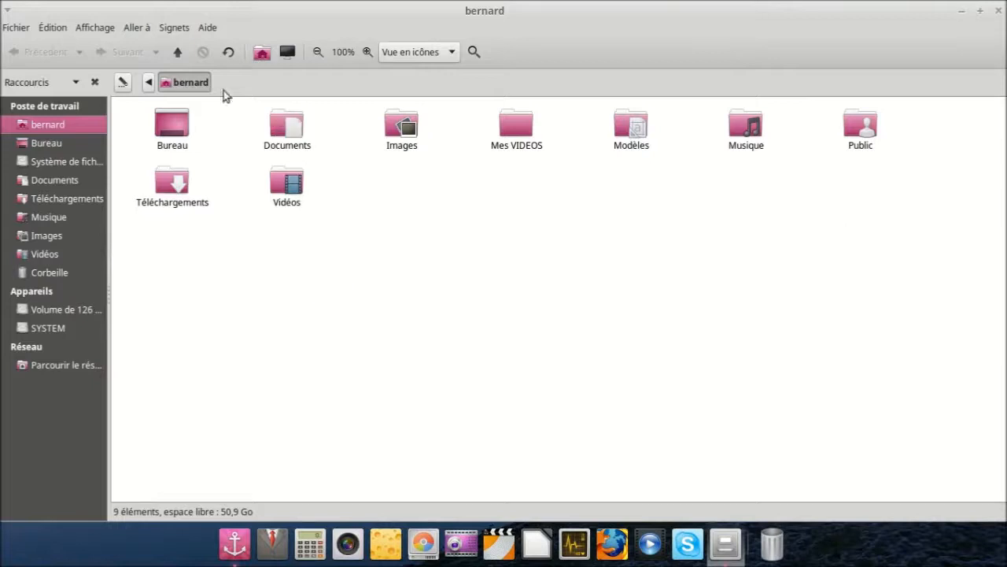
{"action": "double_click", "coordinate": [409, 135]}
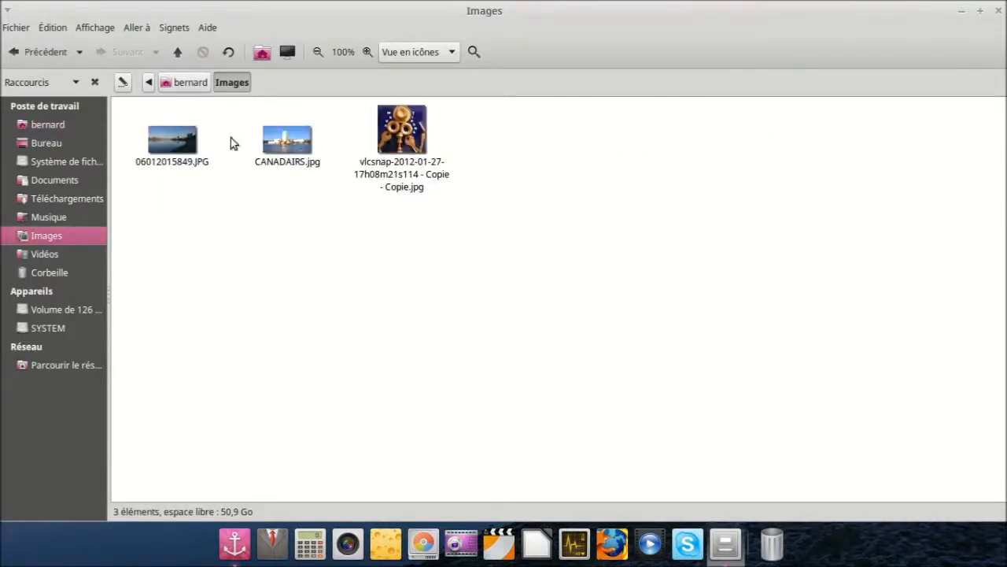
{"action": "left_click", "coordinate": [56, 55]}
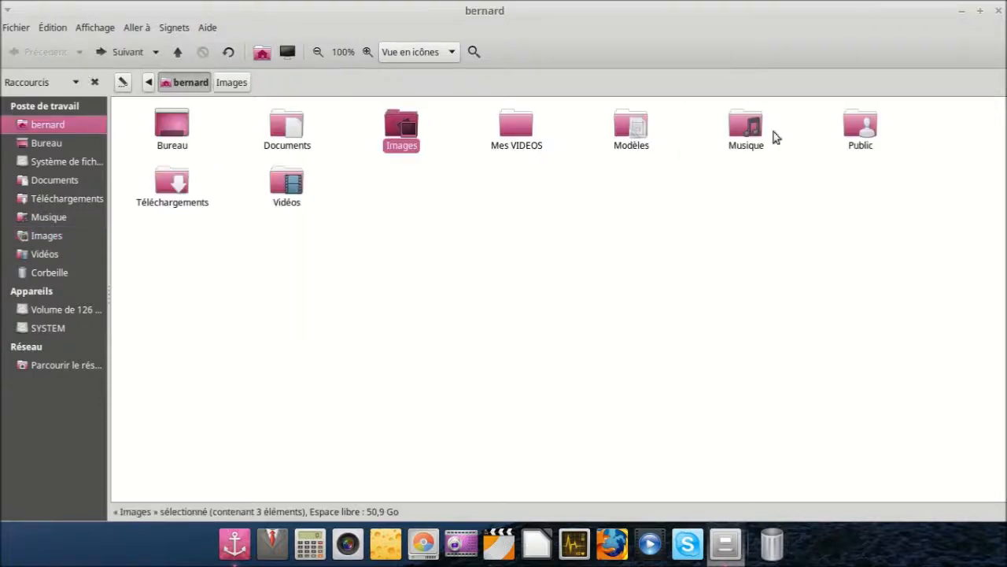
Open the Mes VIDEOS folder and enlarge its video thumbnails to 200%.
{"action": "left_click", "coordinate": [513, 131]}
{"action": "double_click", "coordinate": [513, 130]}
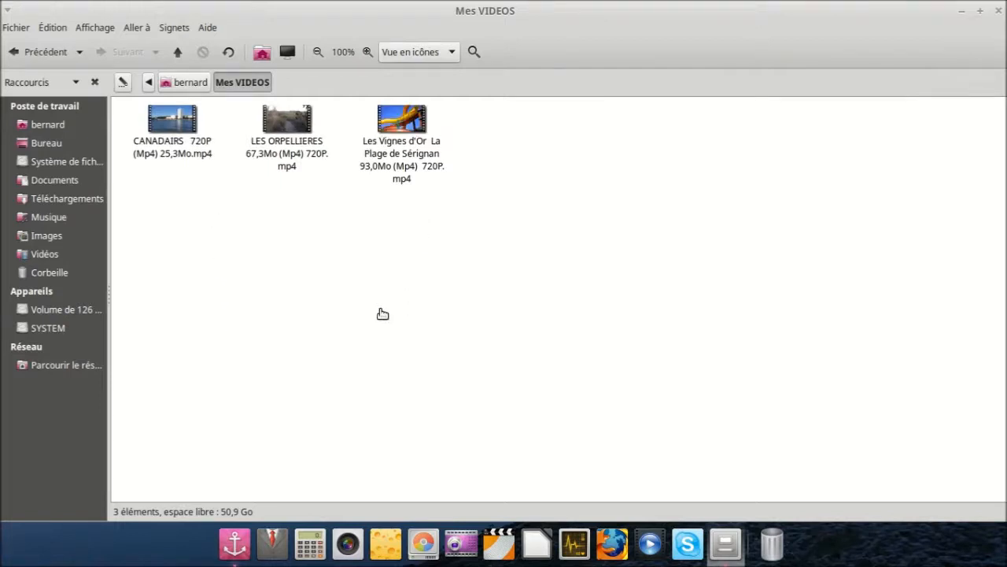
{"action": "left_click", "coordinate": [95, 27]}
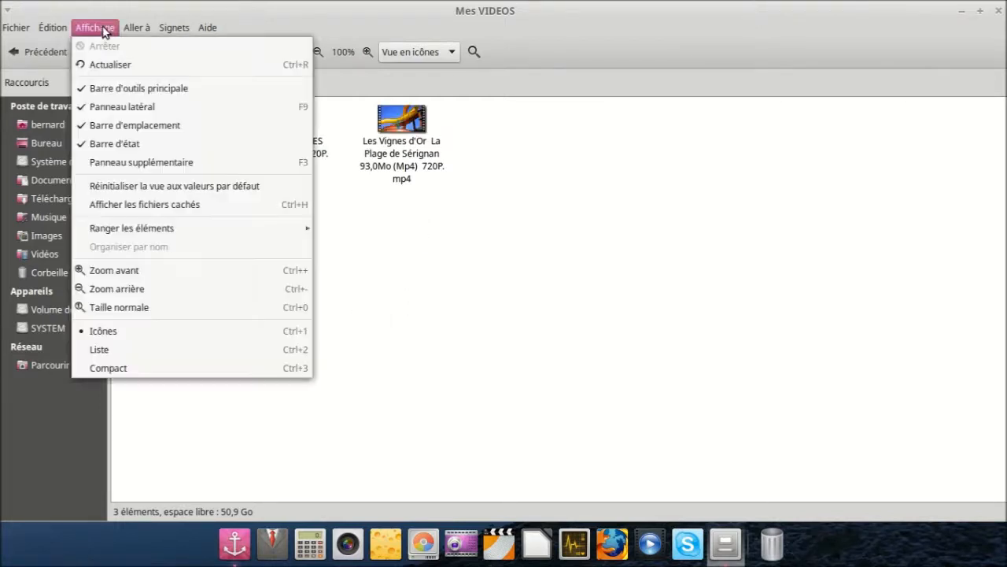
{"action": "left_click", "coordinate": [144, 272]}
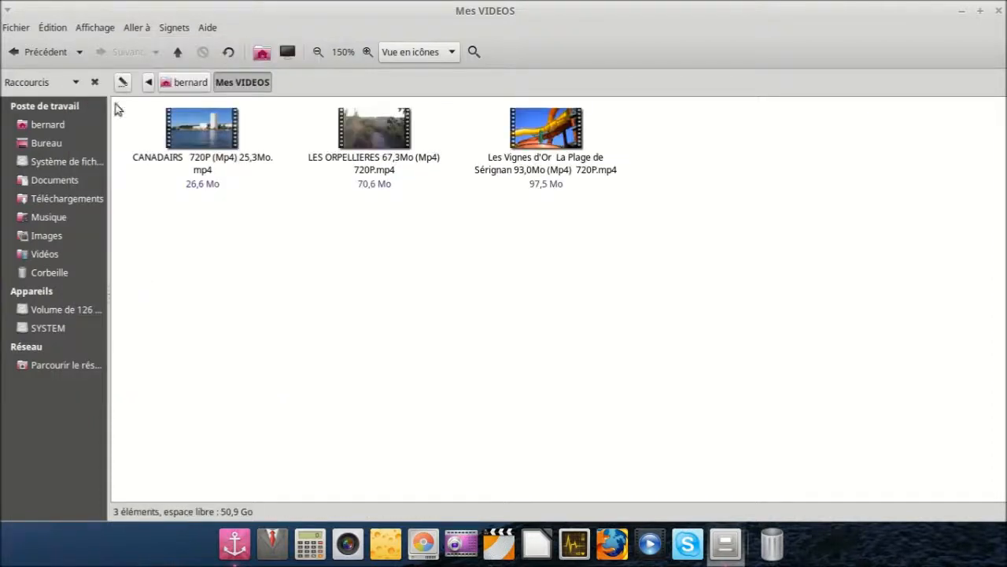
{"action": "left_click", "coordinate": [89, 30]}
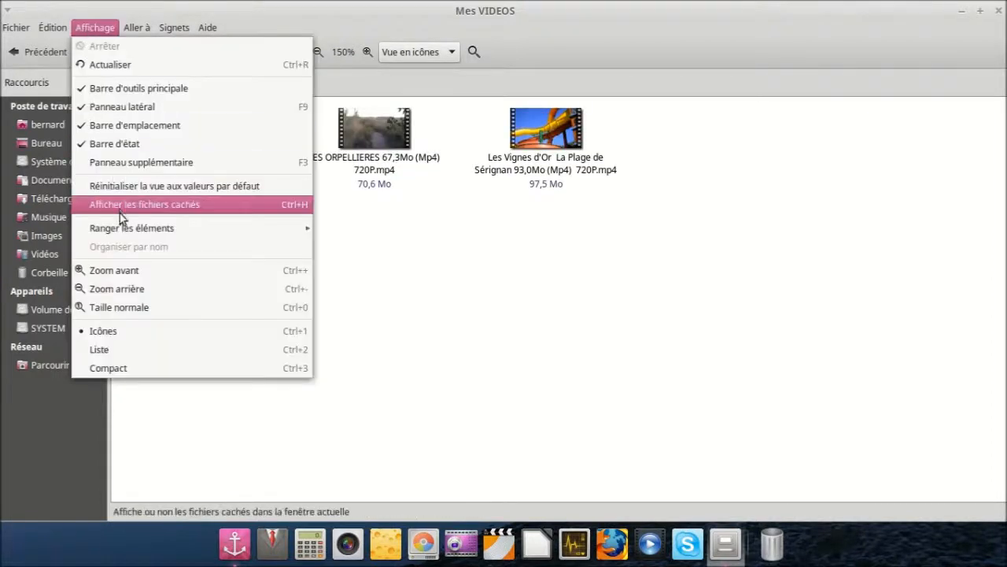
{"action": "left_click", "coordinate": [131, 271]}
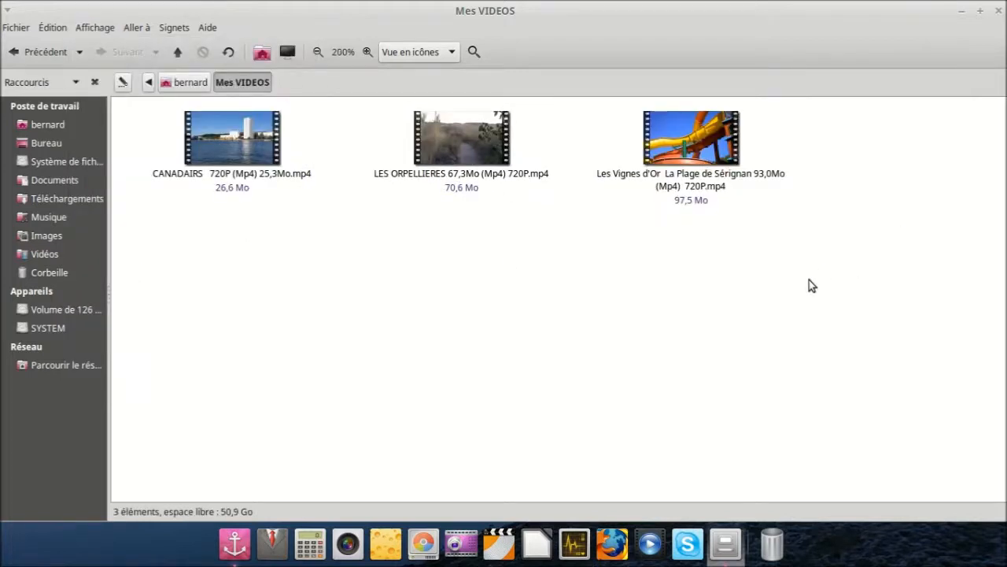
Play the LES ORPELLIERES video in full screen, then leave full screen and close the video player.
{"action": "double_click", "coordinate": [461, 139]}
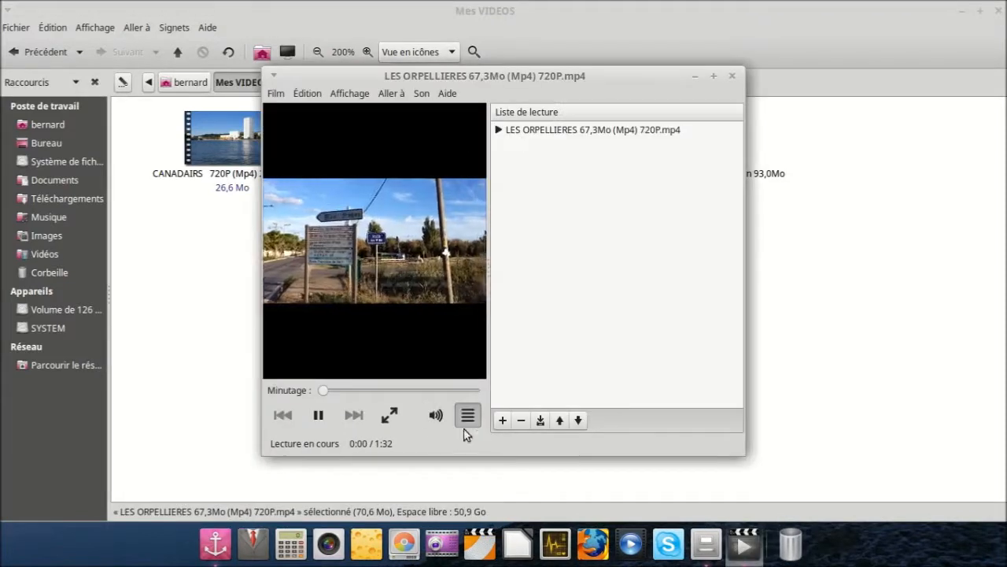
{"action": "left_click", "coordinate": [389, 415]}
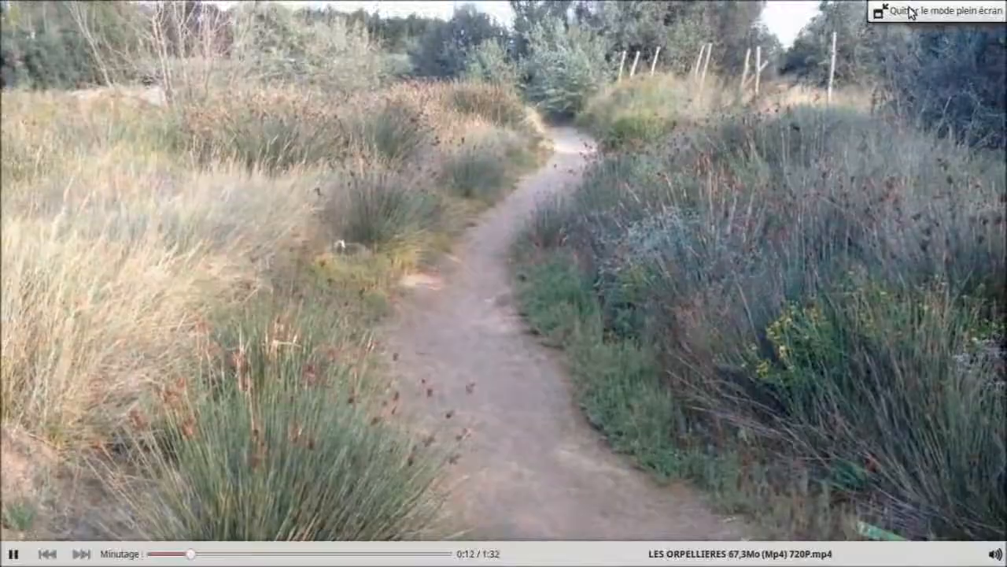
{"action": "left_click", "coordinate": [911, 12]}
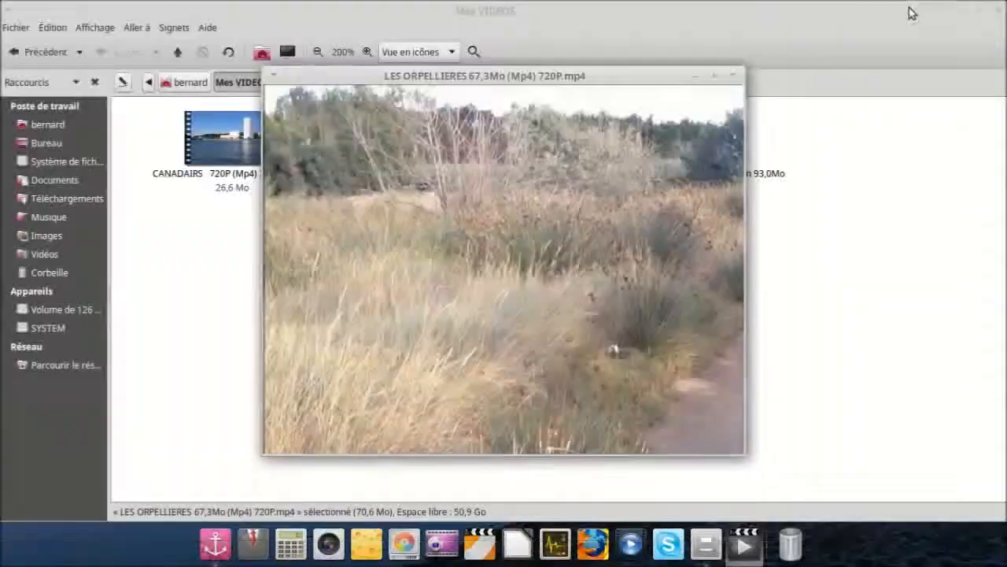
{"action": "left_click", "coordinate": [731, 76]}
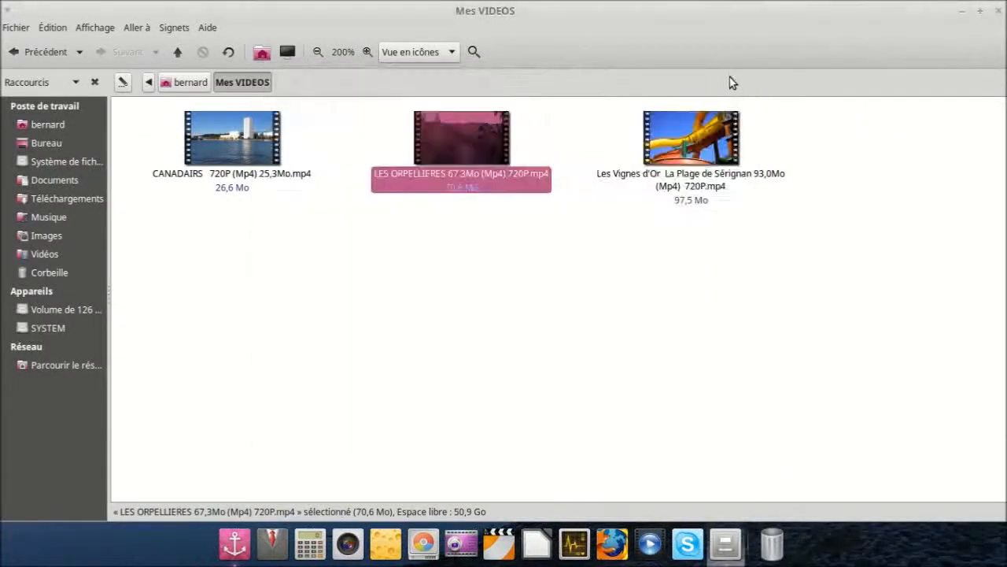
Deselect the video and restore the Mes VIDEOS icons to their normal size.
{"action": "left_click", "coordinate": [547, 339]}
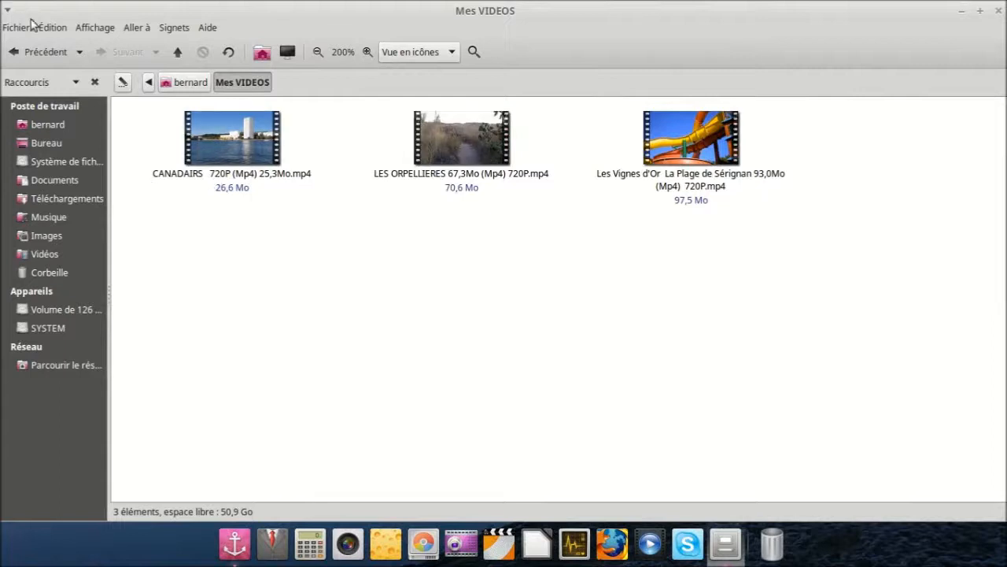
{"action": "left_click", "coordinate": [94, 28]}
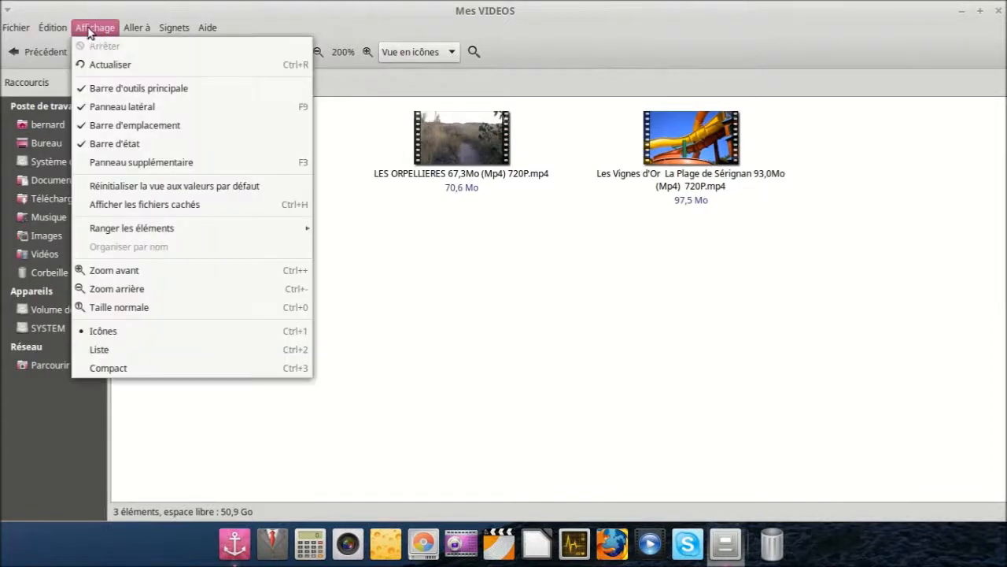
{"action": "left_click", "coordinate": [135, 312]}
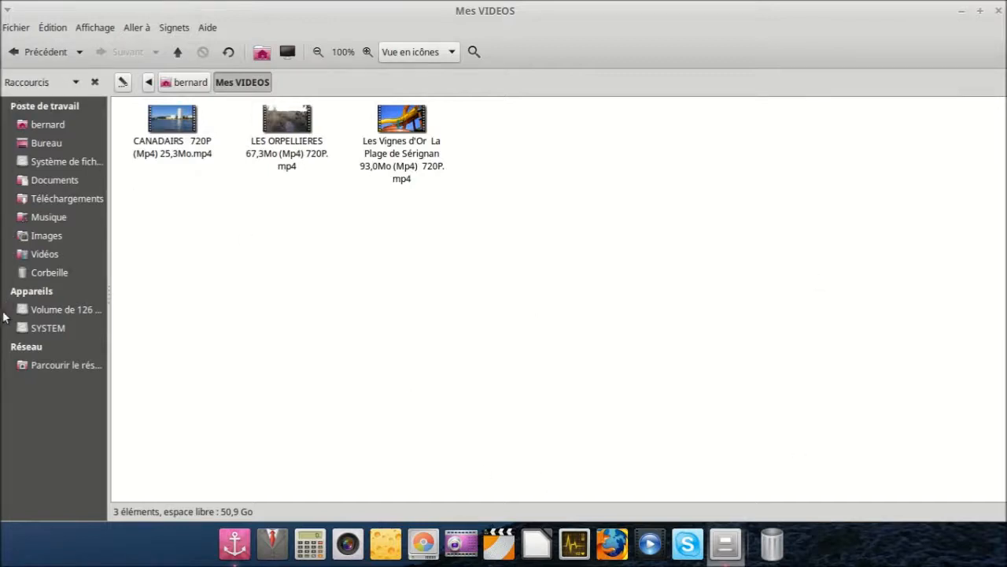
View IMG_0509.JPG from the user's folder under Documents and Settings on the 126 GB volume, and close the image viewer and file manager.
{"action": "left_click", "coordinate": [55, 313]}
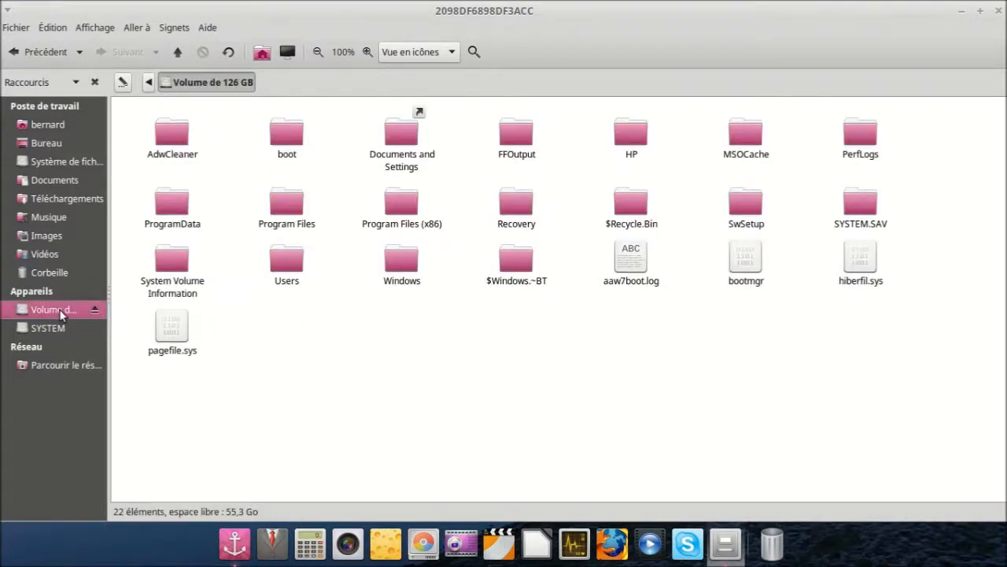
{"action": "left_click", "coordinate": [411, 136]}
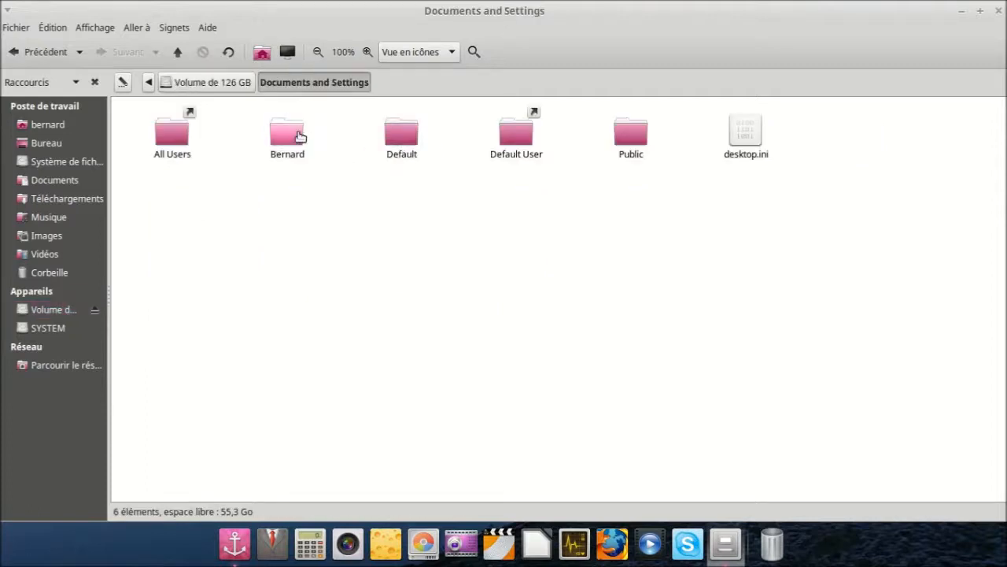
{"action": "left_click", "coordinate": [300, 137]}
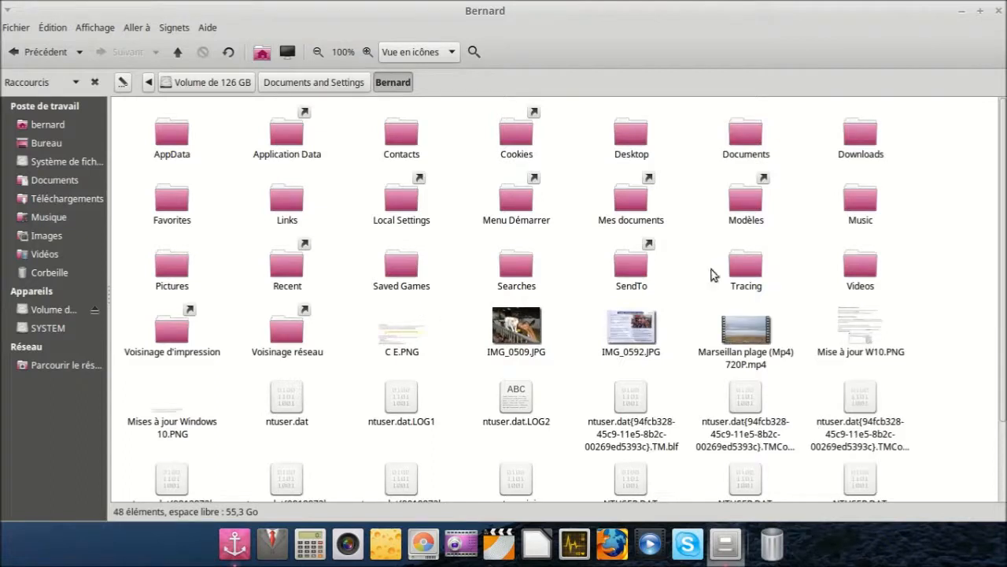
{"action": "double_click", "coordinate": [513, 326]}
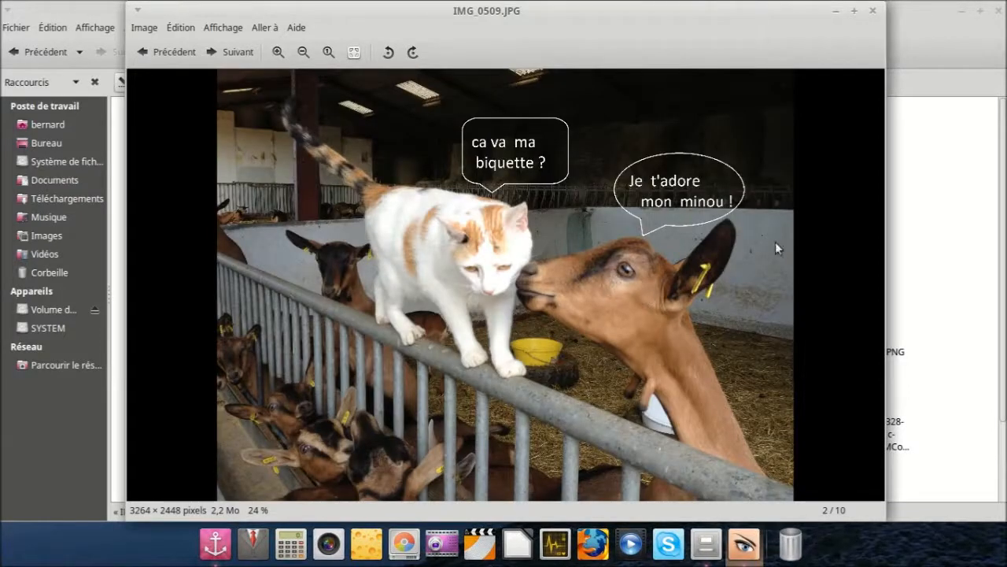
{"action": "left_click", "coordinate": [875, 11]}
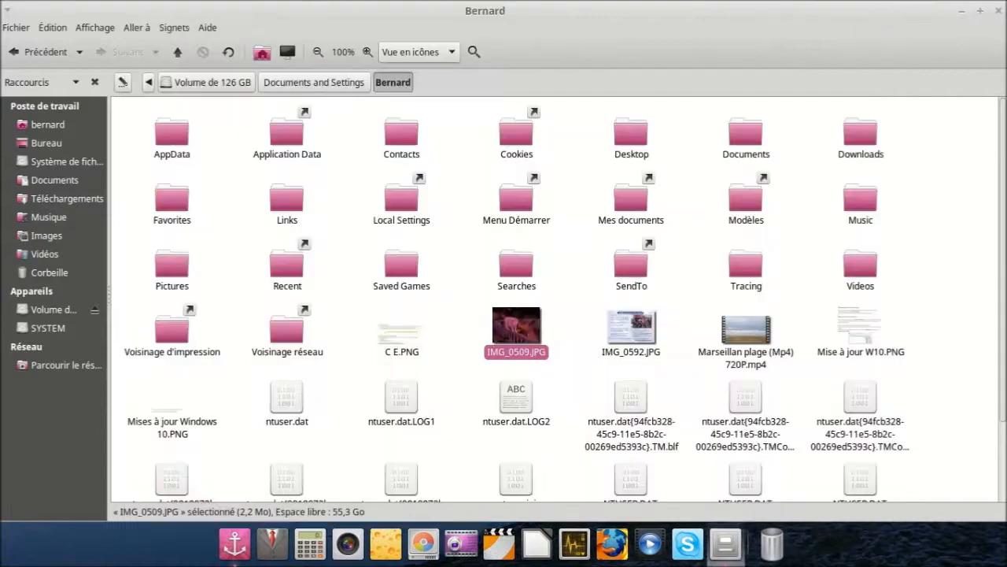
{"action": "left_click", "coordinate": [1000, 11]}
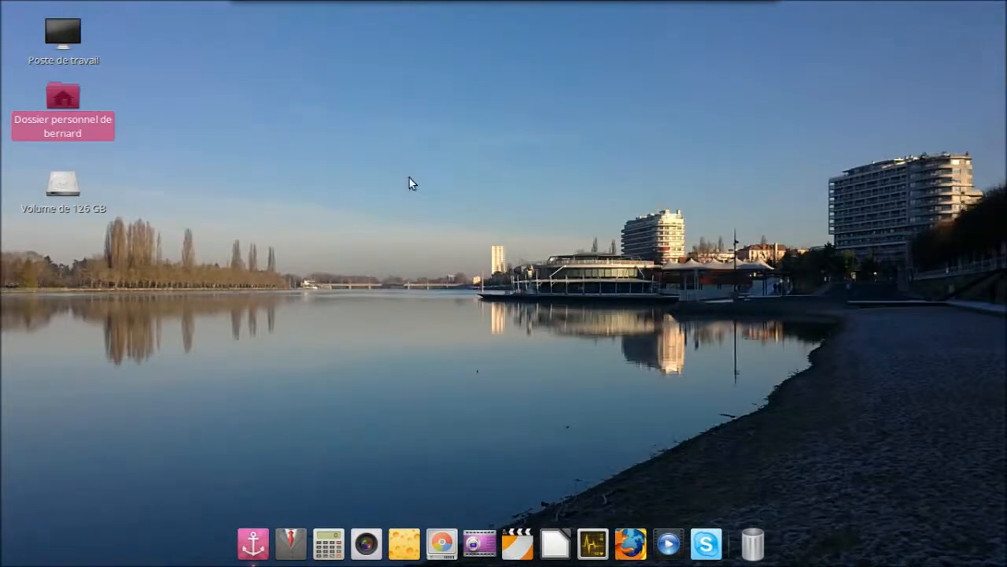
Unmount the 126 GB volume from the desktop.
{"action": "left_click", "coordinate": [414, 244]}
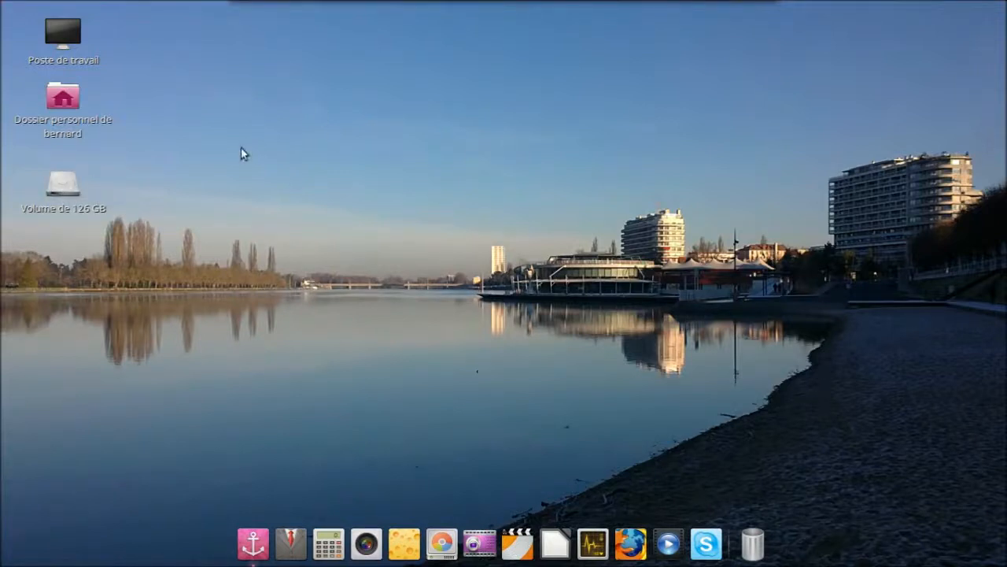
{"action": "right_click", "coordinate": [60, 189]}
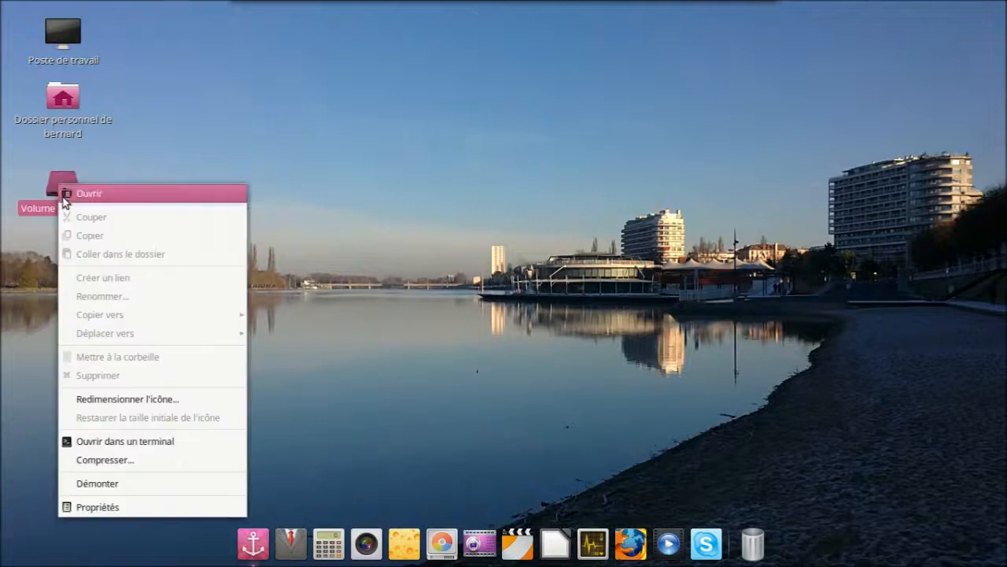
{"action": "left_click", "coordinate": [106, 484]}
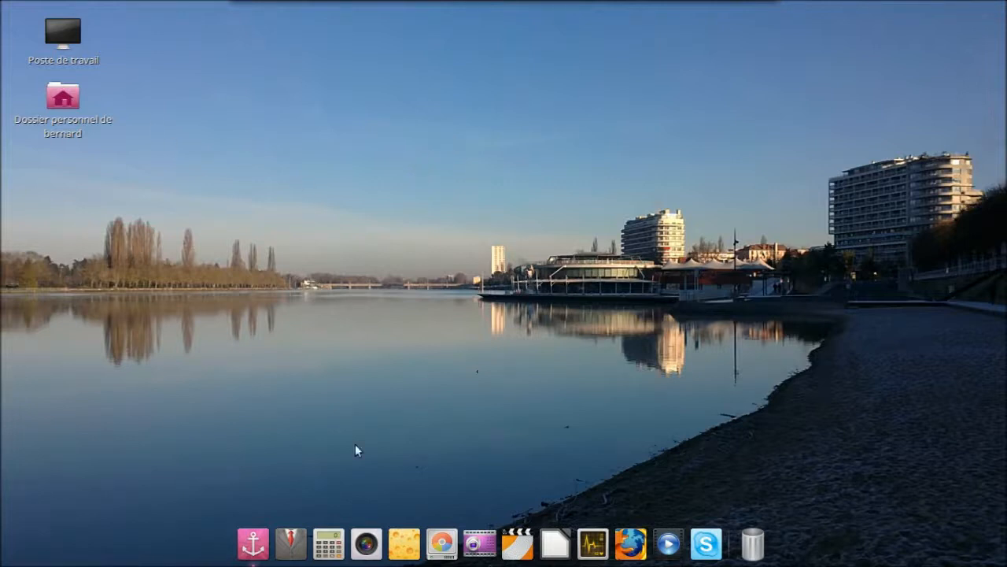
Launch the calculator, screenshot tool, GParted and VLC from the dock, entering the account password to authorise GParted.
{"action": "left_click", "coordinate": [327, 531]}
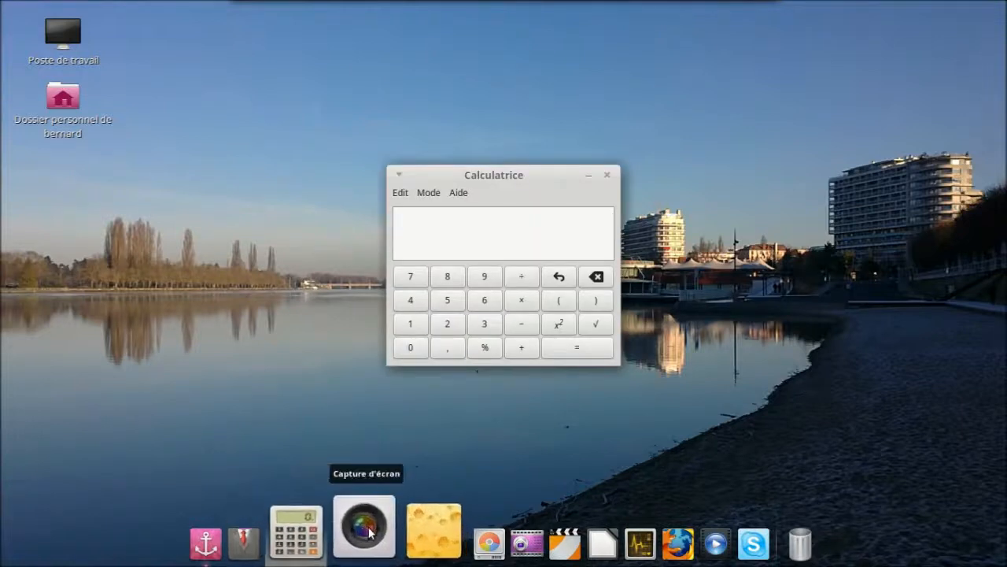
{"action": "left_click", "coordinate": [368, 528]}
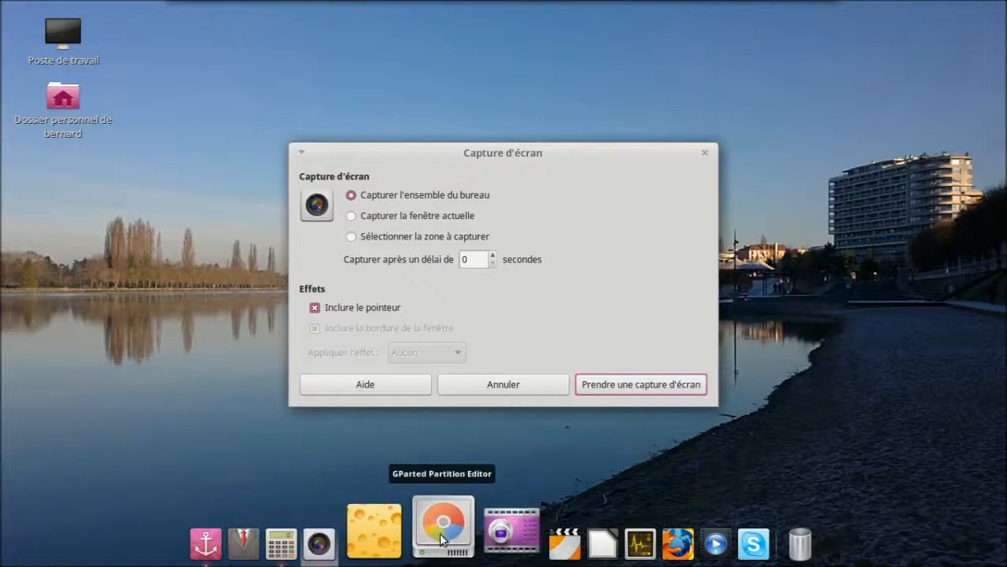
{"action": "left_click", "coordinate": [441, 539]}
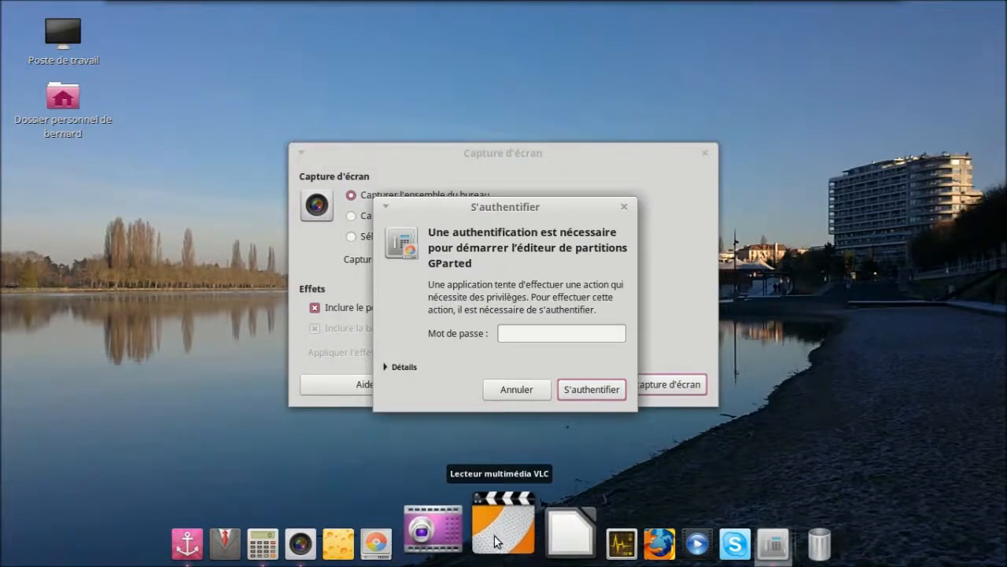
{"action": "left_click", "coordinate": [496, 541]}
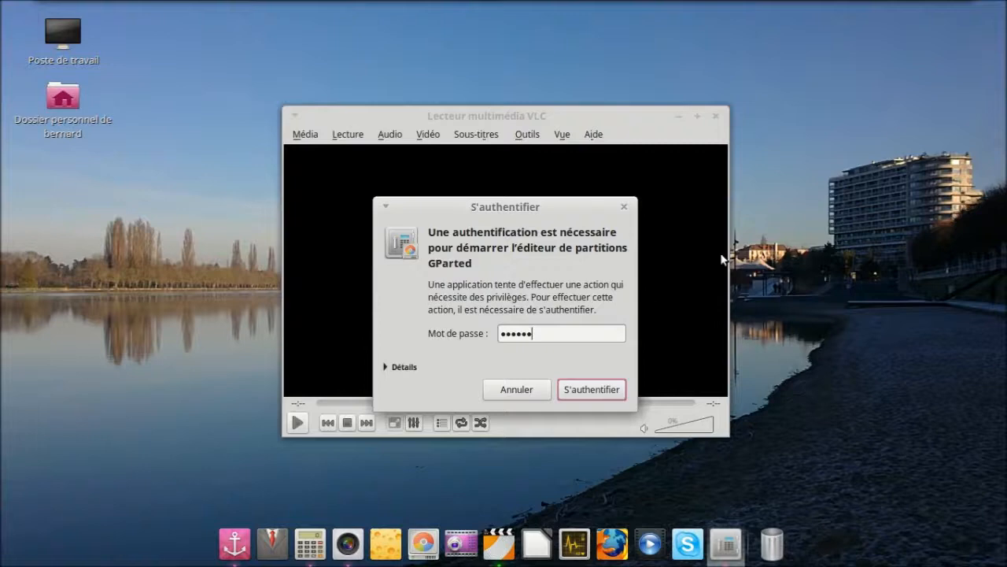
{"action": "left_click", "coordinate": [584, 393]}
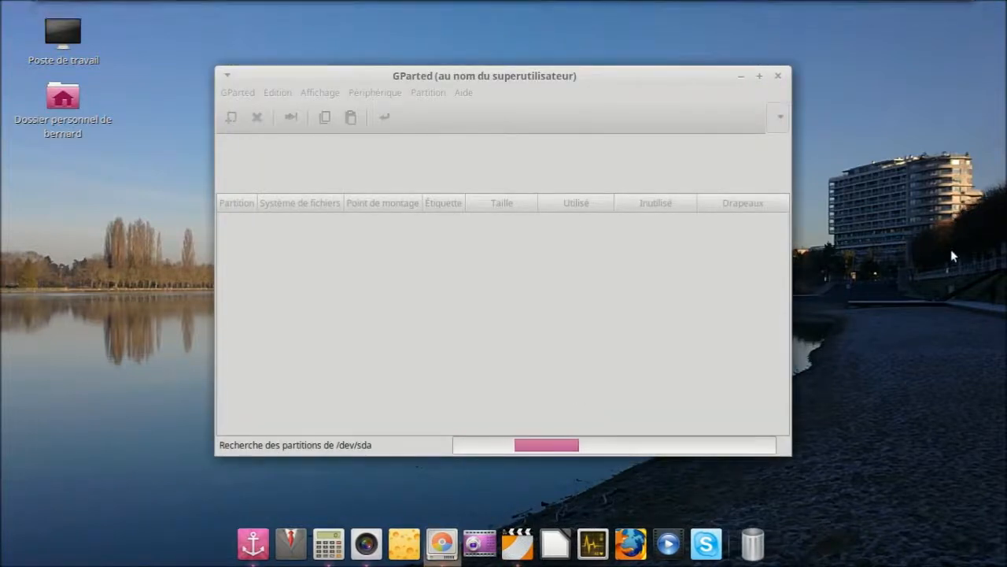
Switch to the first workspace and launch LibreOffice there from the dock.
{"action": "mouse_move", "coordinate": [496, 5]}
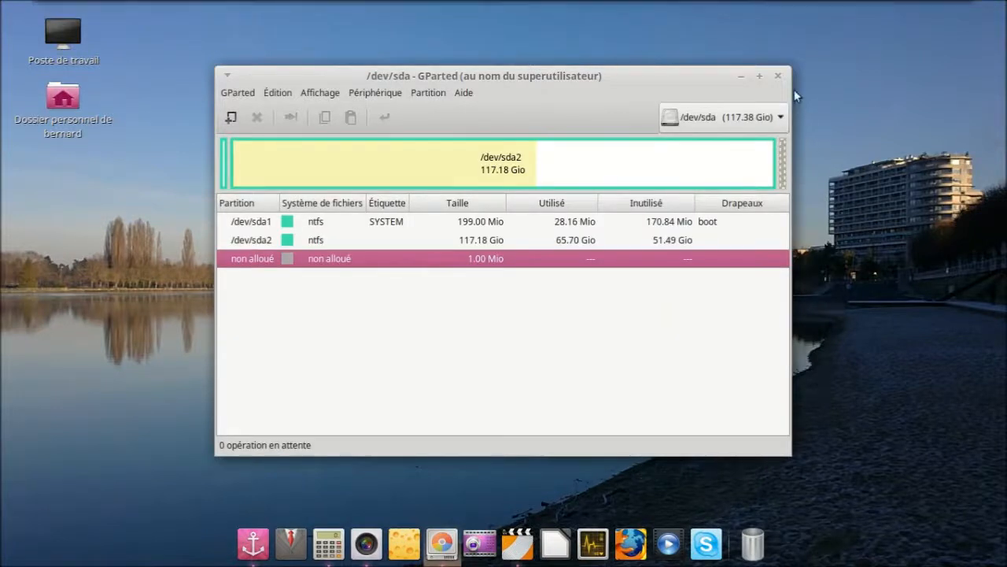
{"action": "mouse_move", "coordinate": [740, 6]}
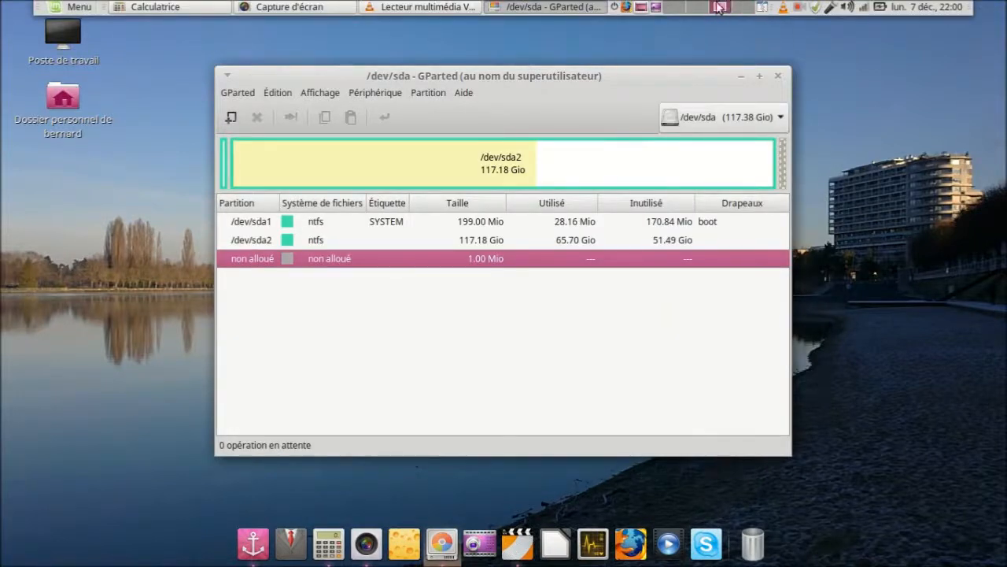
{"action": "left_click", "coordinate": [670, 7]}
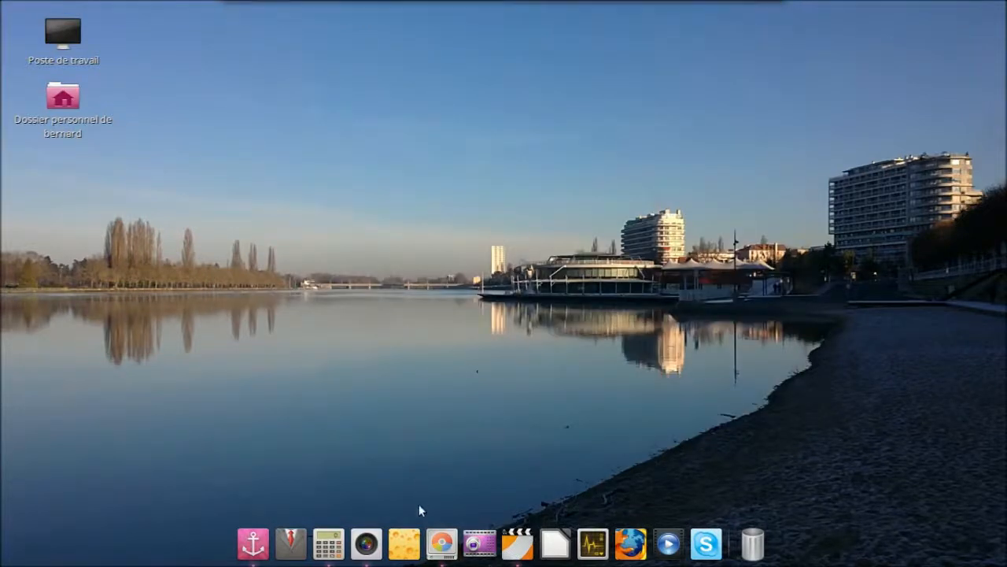
{"action": "left_click", "coordinate": [553, 540]}
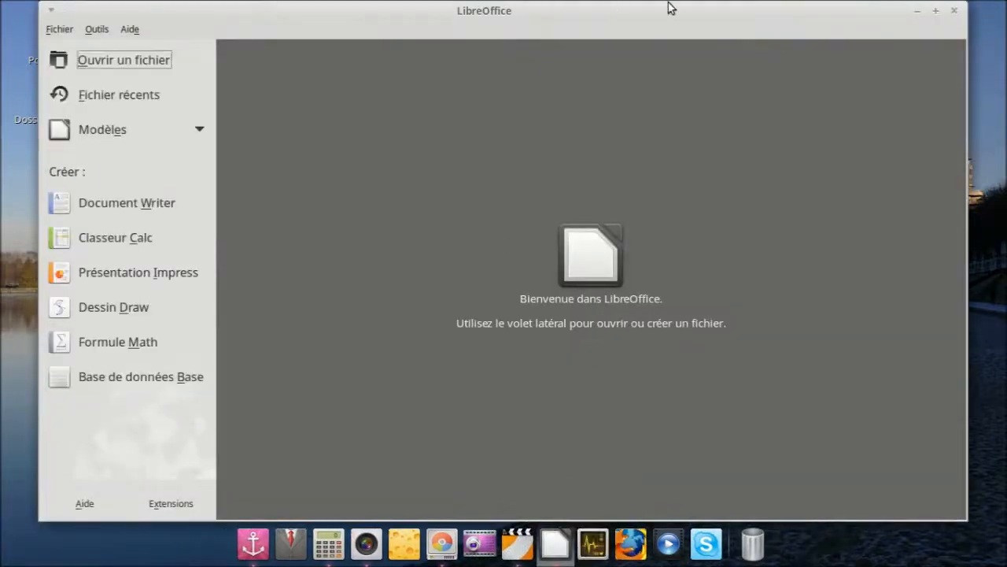
Switch to the second workspace and launch Skype there from the dock.
{"action": "mouse_move", "coordinate": [706, 2]}
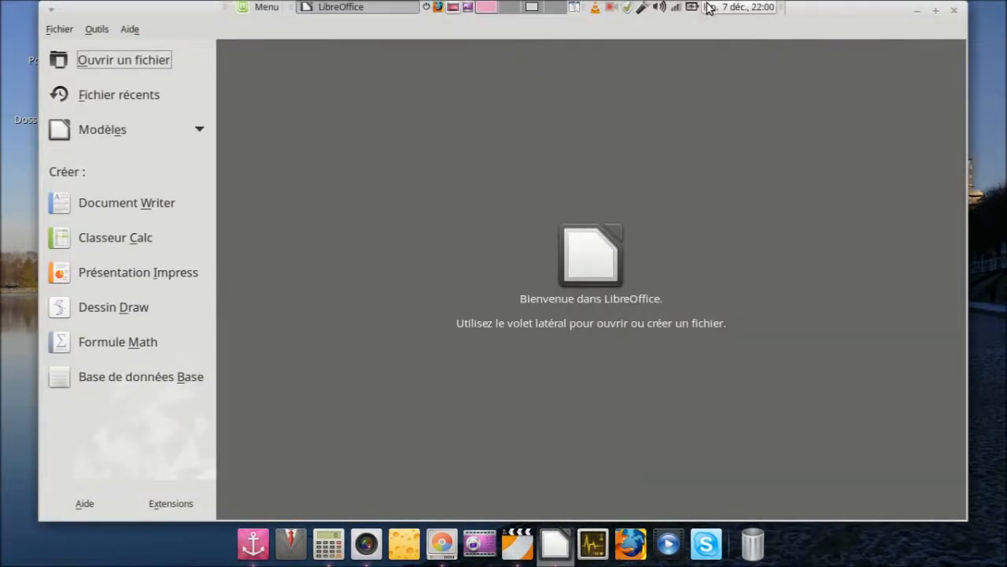
{"action": "left_click", "coordinate": [515, 9]}
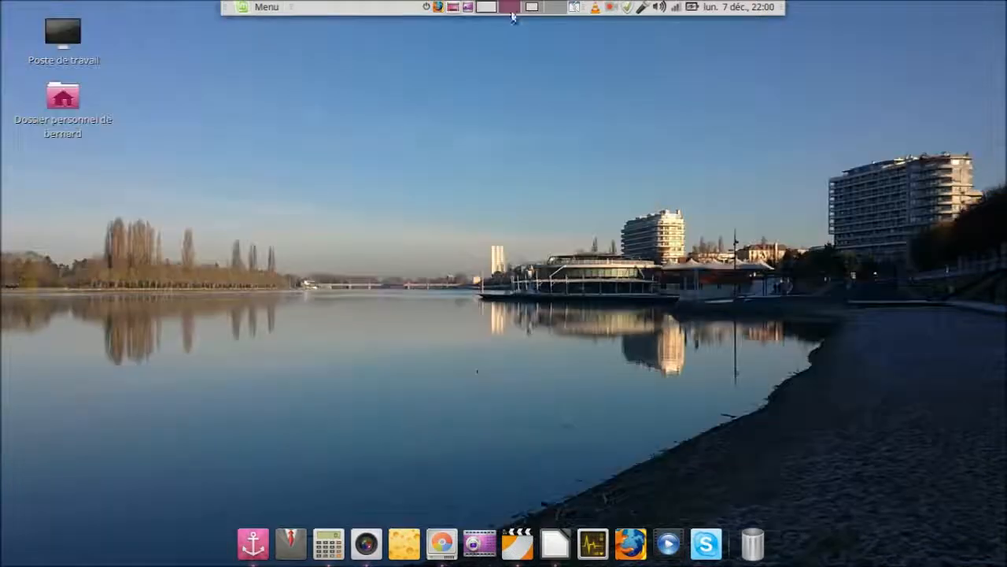
{"action": "left_click", "coordinate": [699, 541]}
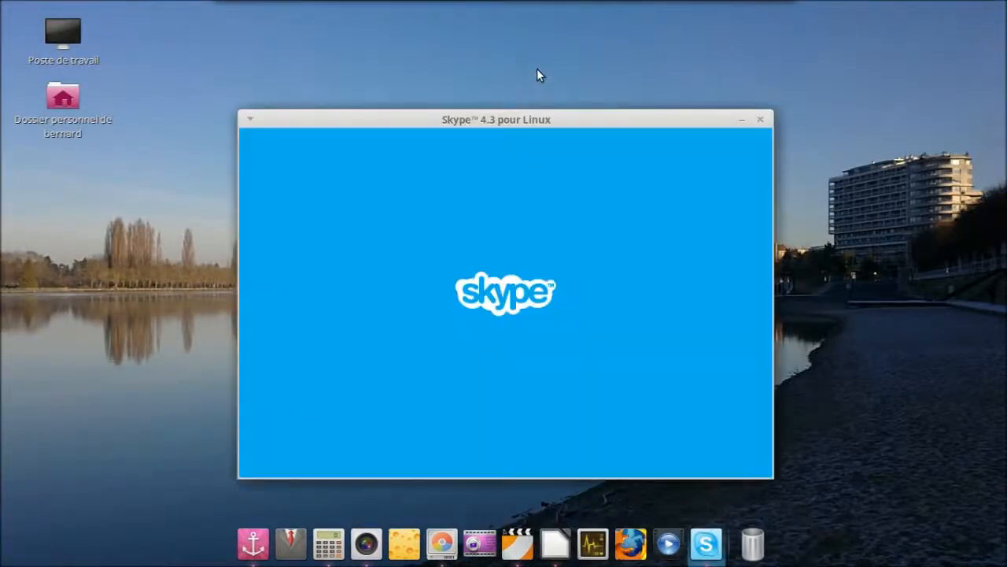
Switch to the fourth workspace and launch the Firefox browser there from the dock.
{"action": "mouse_move", "coordinate": [549, 3]}
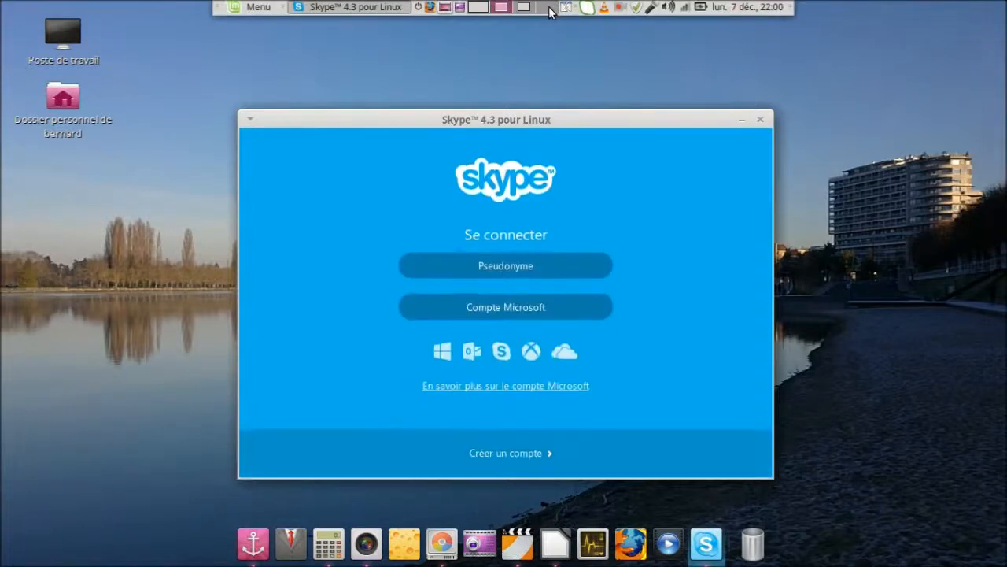
{"action": "left_click", "coordinate": [546, 7]}
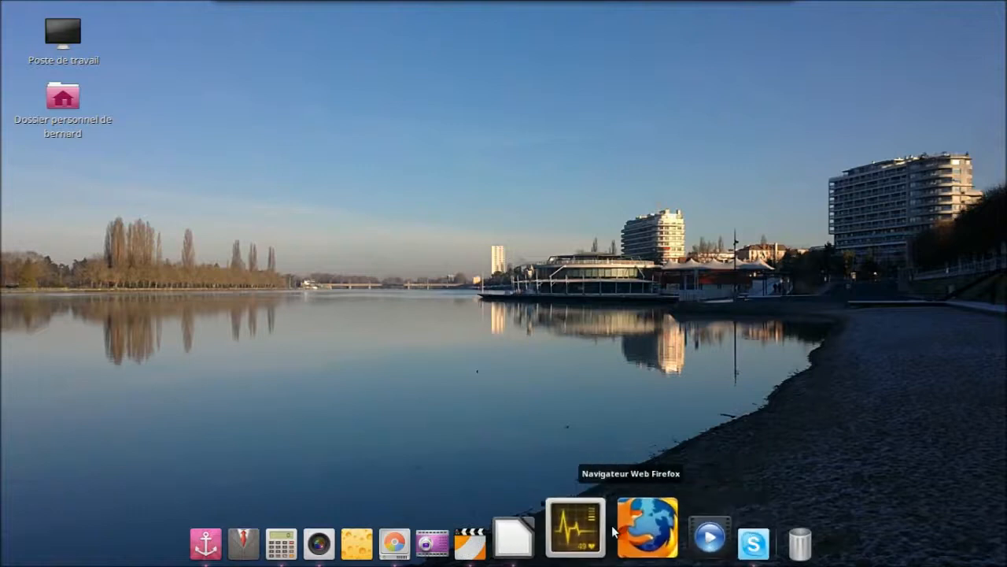
{"action": "left_click", "coordinate": [630, 537]}
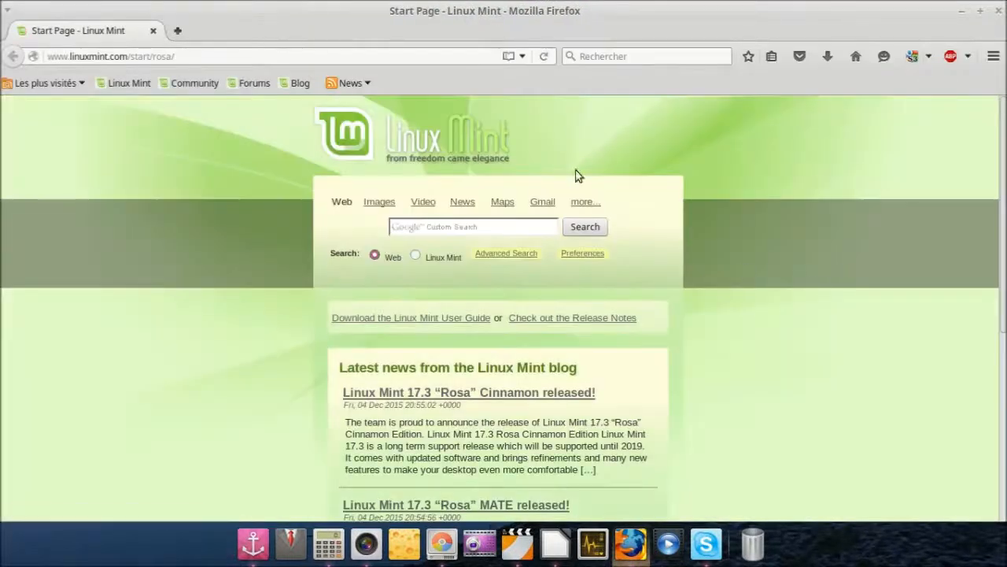
Cycle through workspaces three, two and one to view their open applications, then return to the third workspace.
{"action": "mouse_move", "coordinate": [542, 3]}
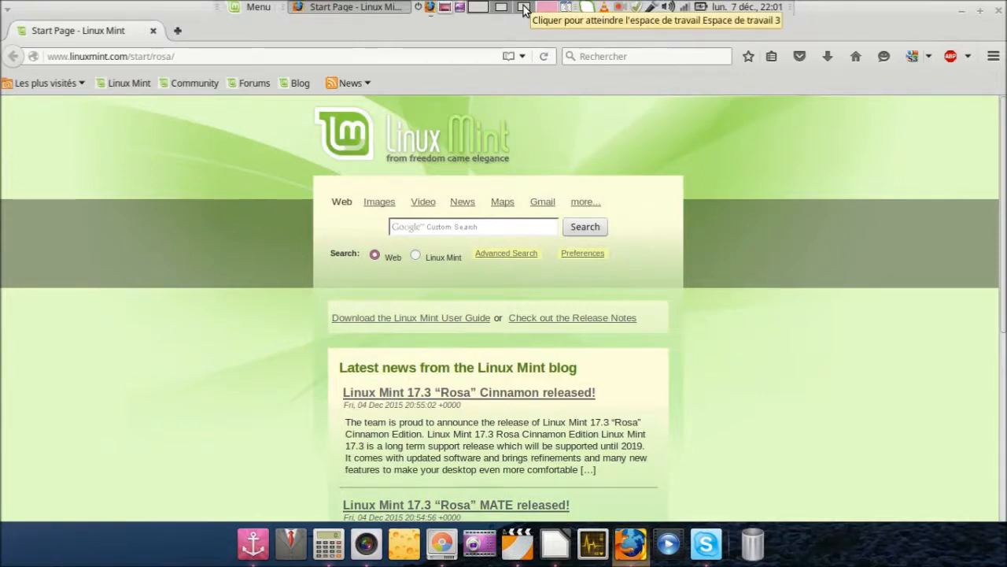
{"action": "left_click", "coordinate": [523, 8]}
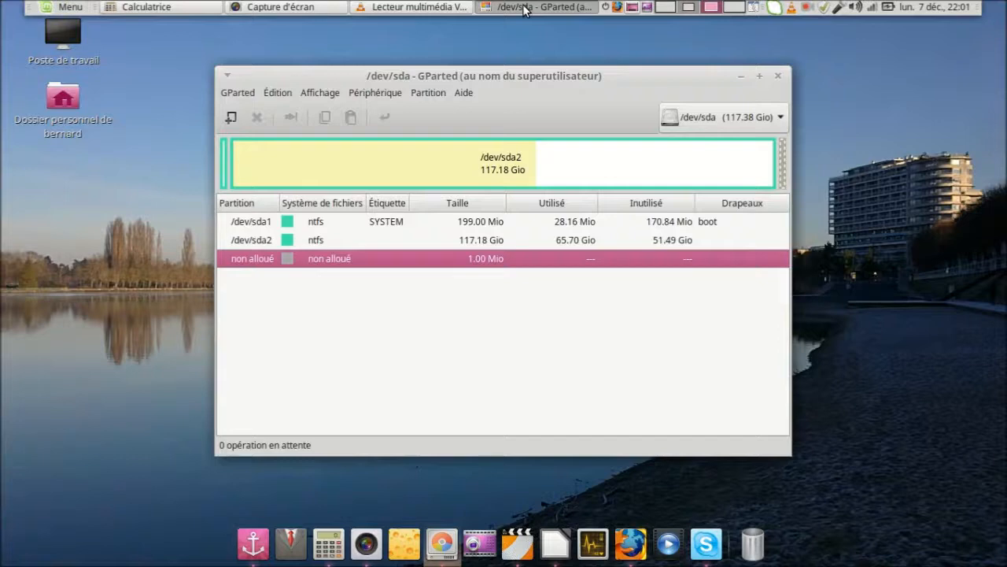
{"action": "left_click", "coordinate": [691, 8]}
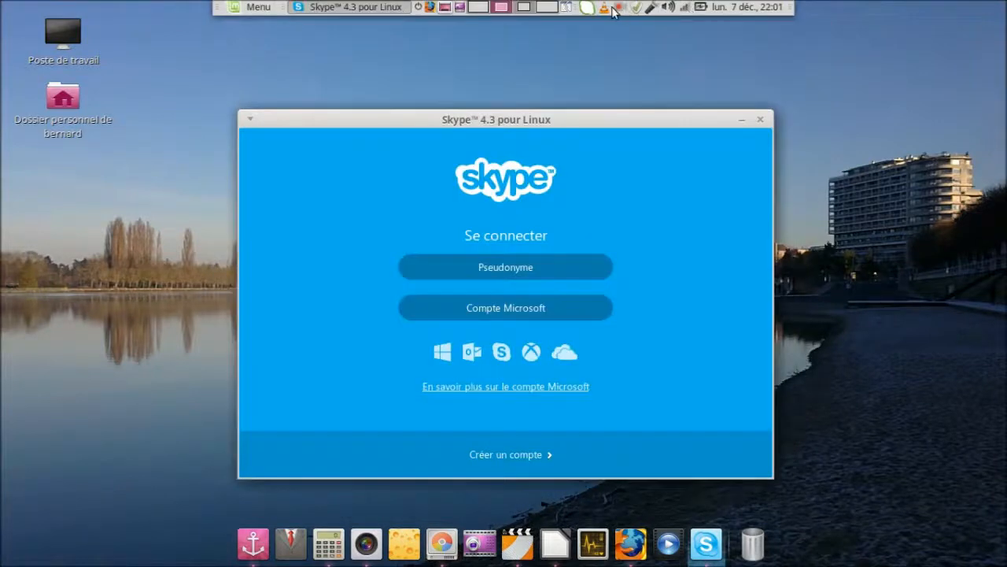
{"action": "left_click", "coordinate": [481, 9]}
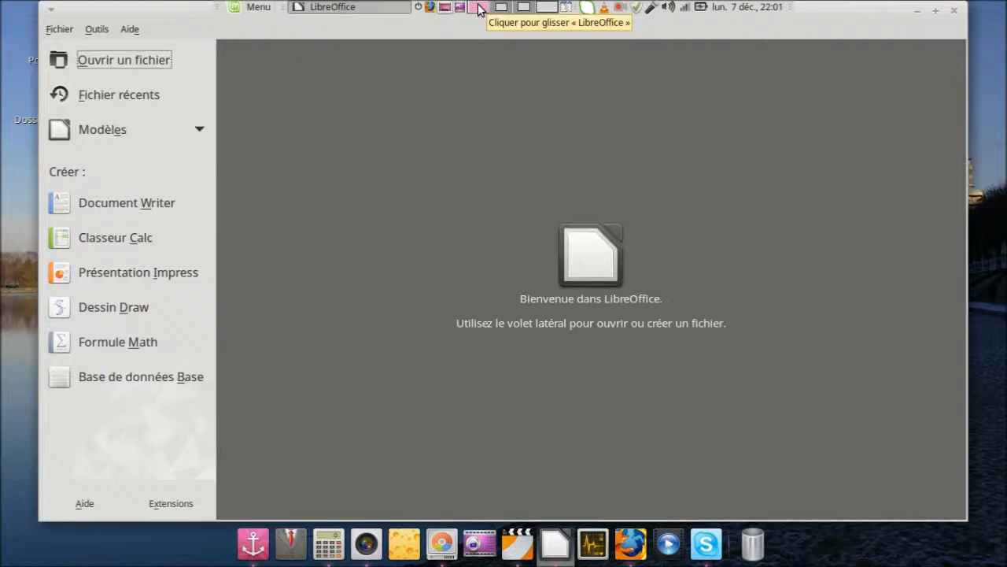
{"action": "left_click", "coordinate": [502, 8]}
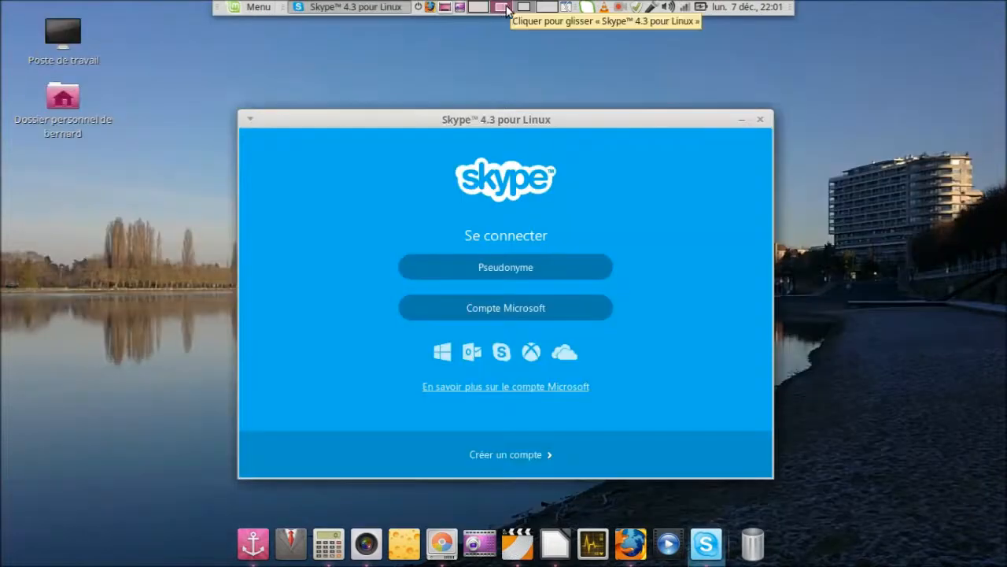
{"action": "left_click", "coordinate": [523, 7]}
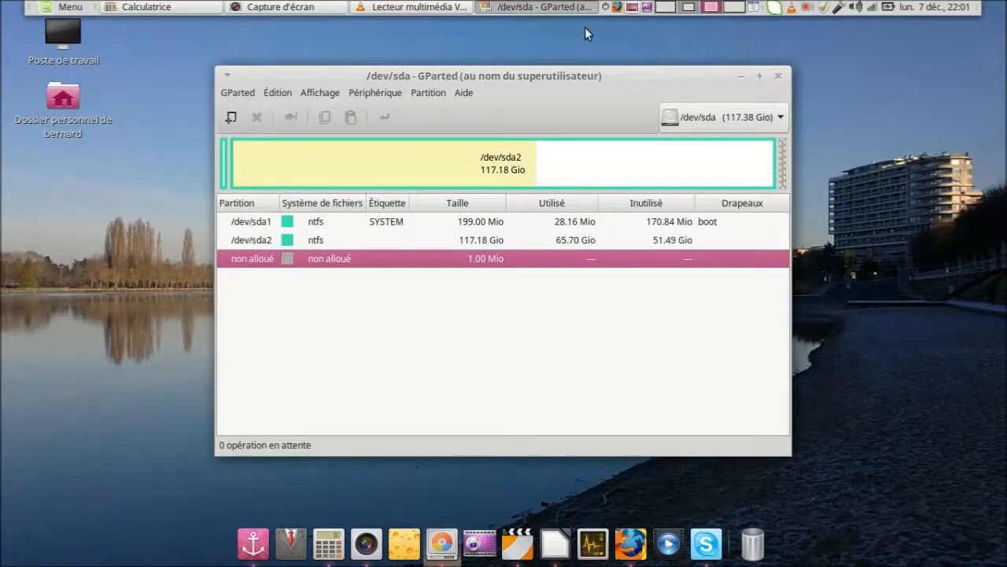
Close GParted, VLC, the screenshot tool and the calculator on the third workspace.
{"action": "left_click", "coordinate": [779, 76]}
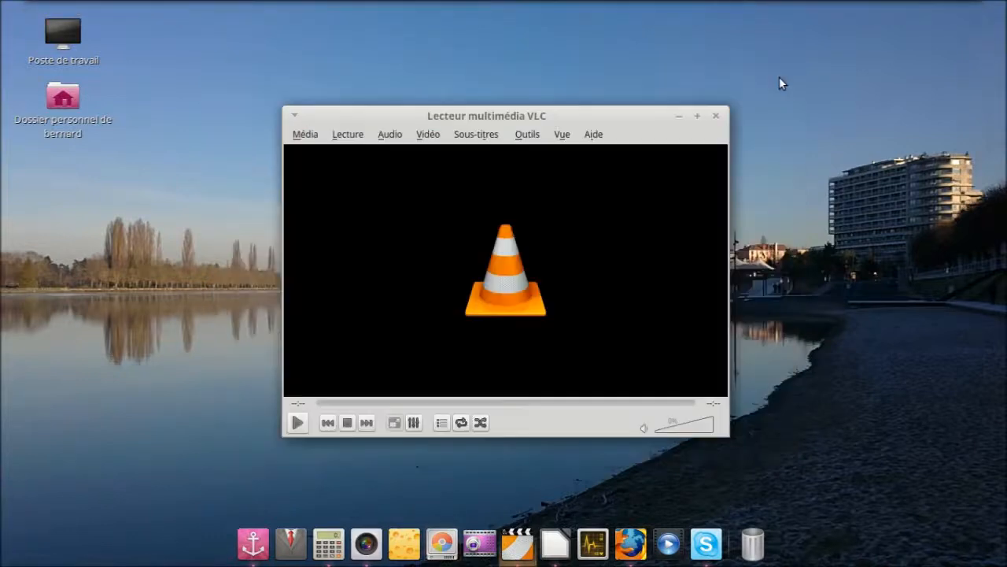
{"action": "left_click", "coordinate": [716, 118]}
{"action": "left_click", "coordinate": [705, 153]}
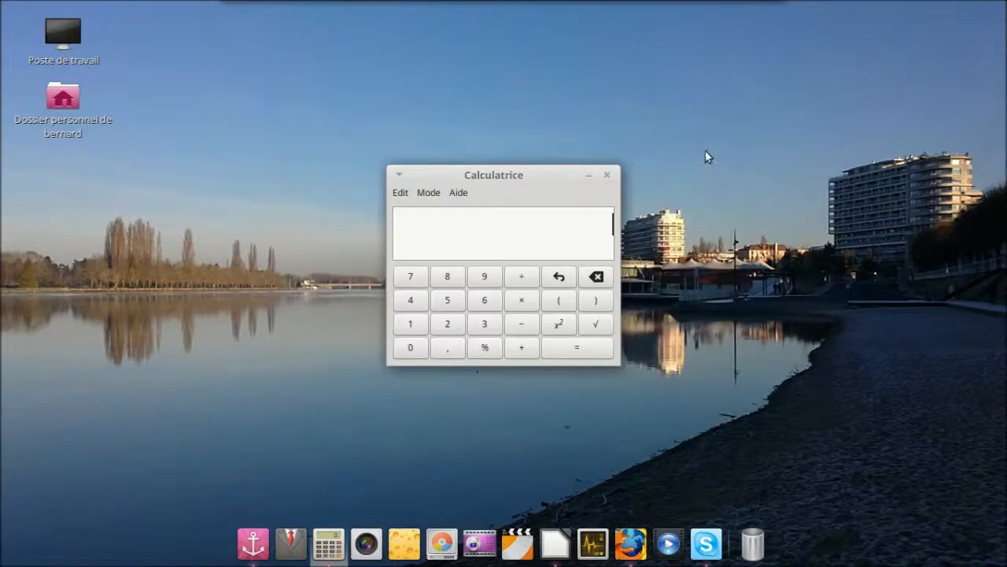
{"action": "left_click", "coordinate": [607, 174]}
Quit Skype completely through its notification area icon.
{"action": "mouse_move", "coordinate": [598, 7]}
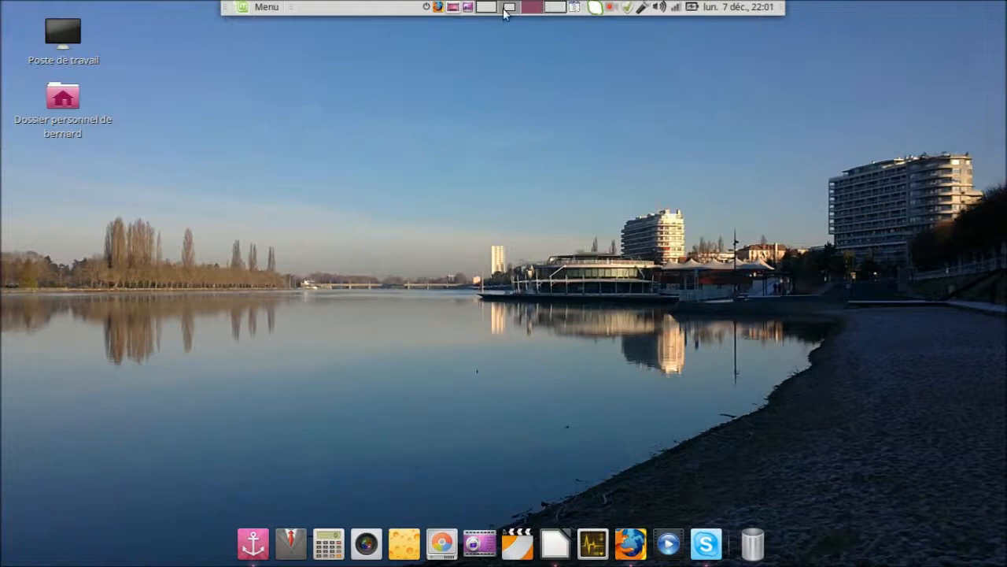
{"action": "right_click", "coordinate": [596, 8]}
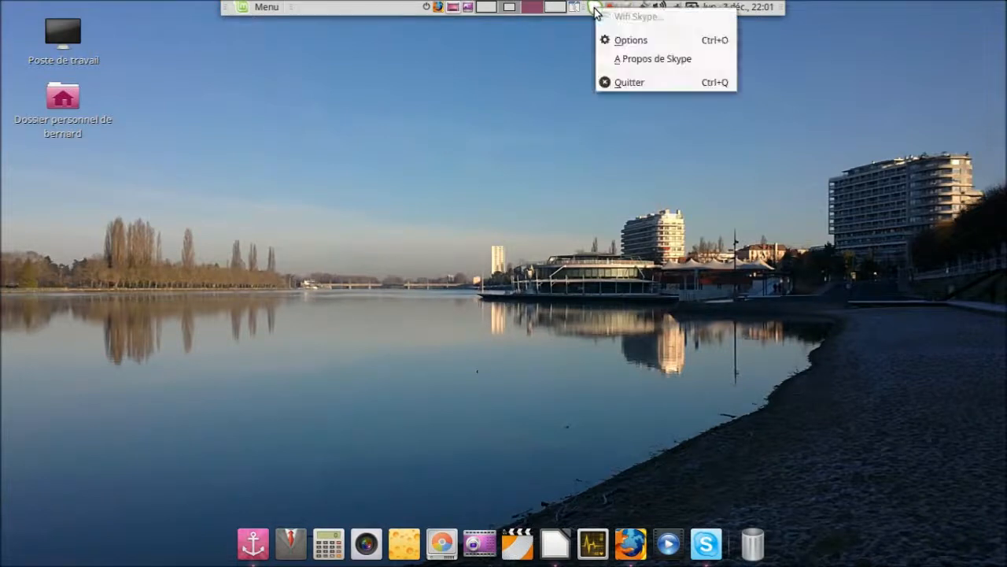
{"action": "left_click", "coordinate": [622, 85]}
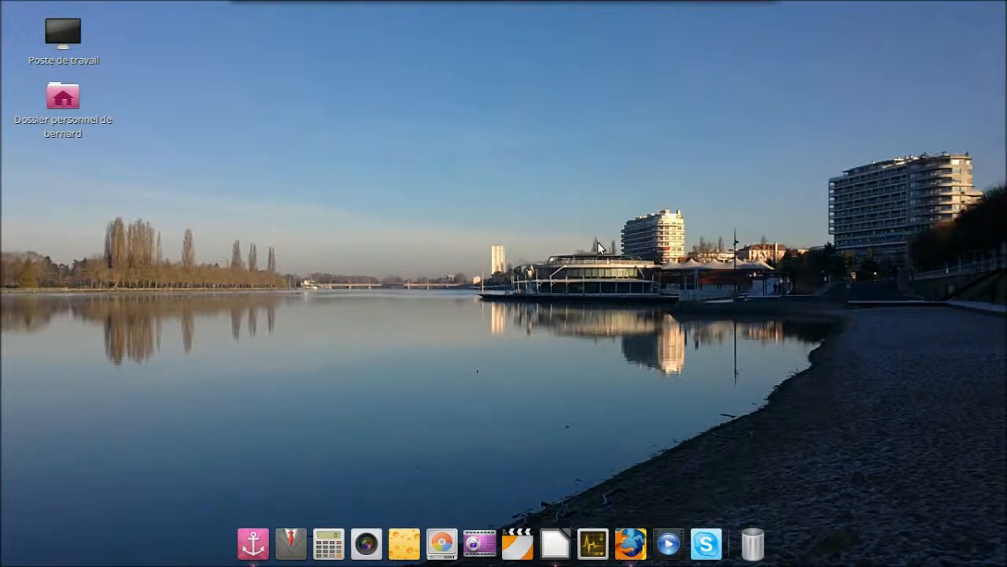
Open the home folder from the desktop and change the Documents folder's colour to Turquoise.
{"action": "double_click", "coordinate": [59, 104]}
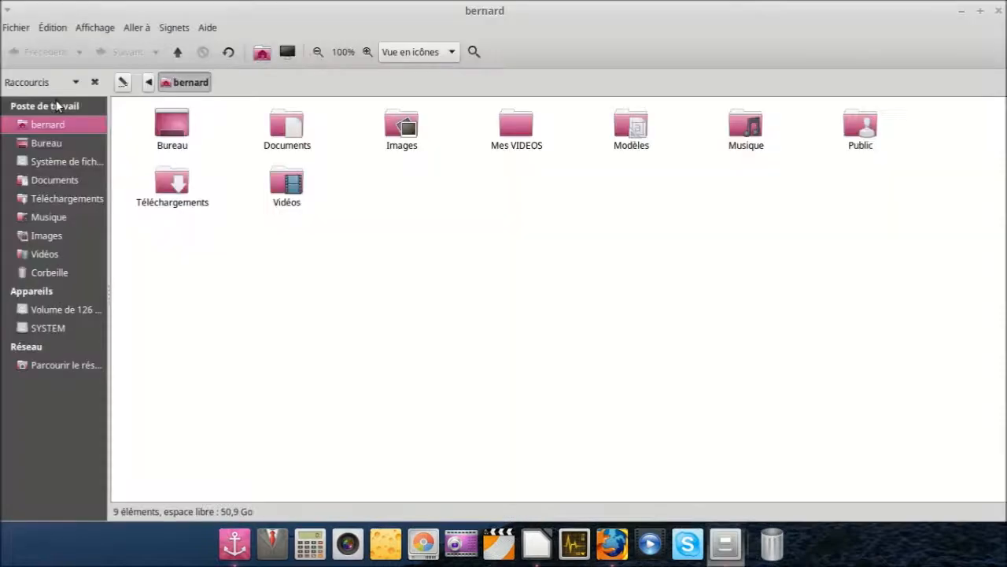
{"action": "right_click", "coordinate": [290, 139]}
{"action": "mouse_move", "coordinate": [311, 449]}
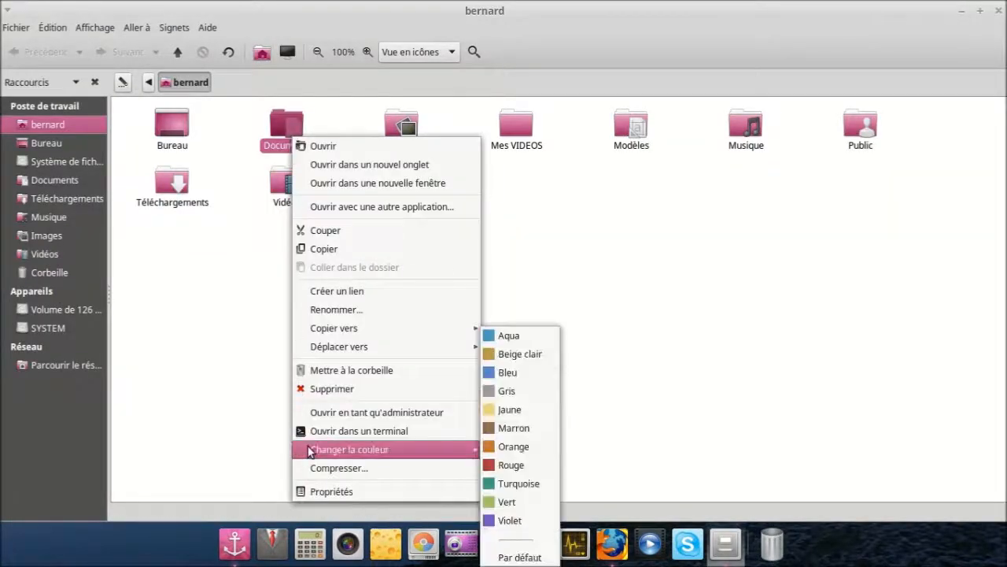
{"action": "left_click", "coordinate": [523, 483]}
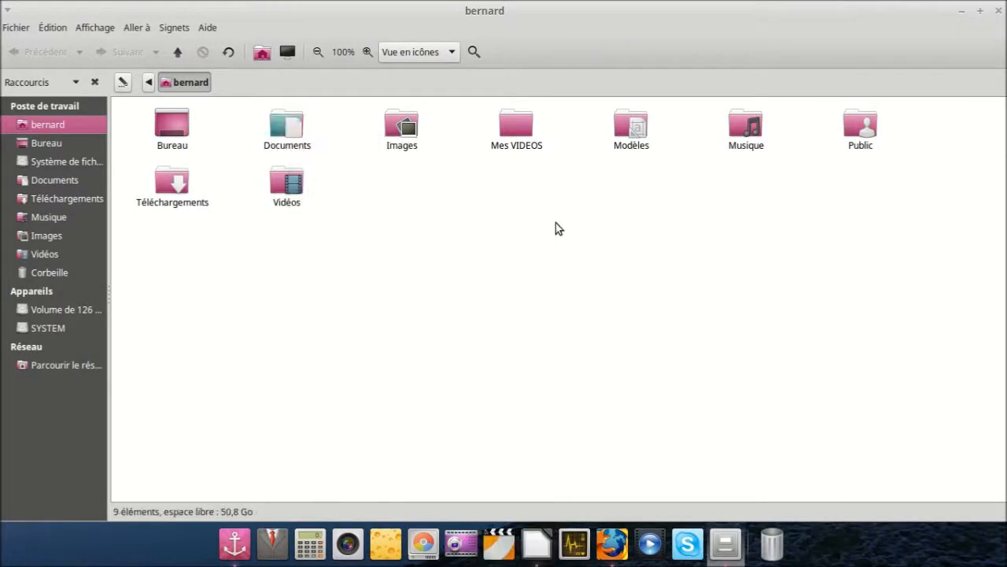
Change the Mes VIDEOS folder's colour to Bleu.
{"action": "right_click", "coordinate": [518, 126]}
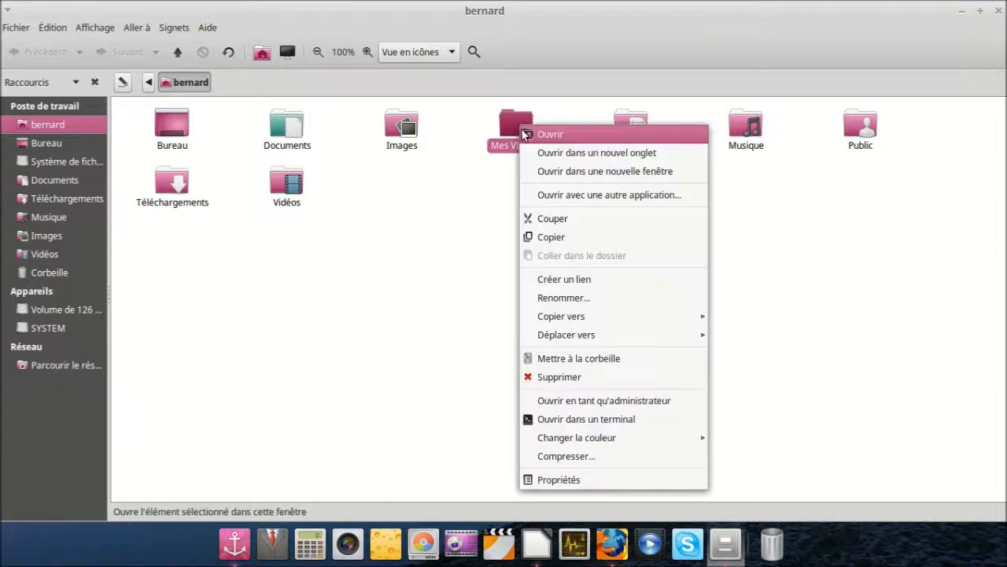
{"action": "mouse_move", "coordinate": [587, 436]}
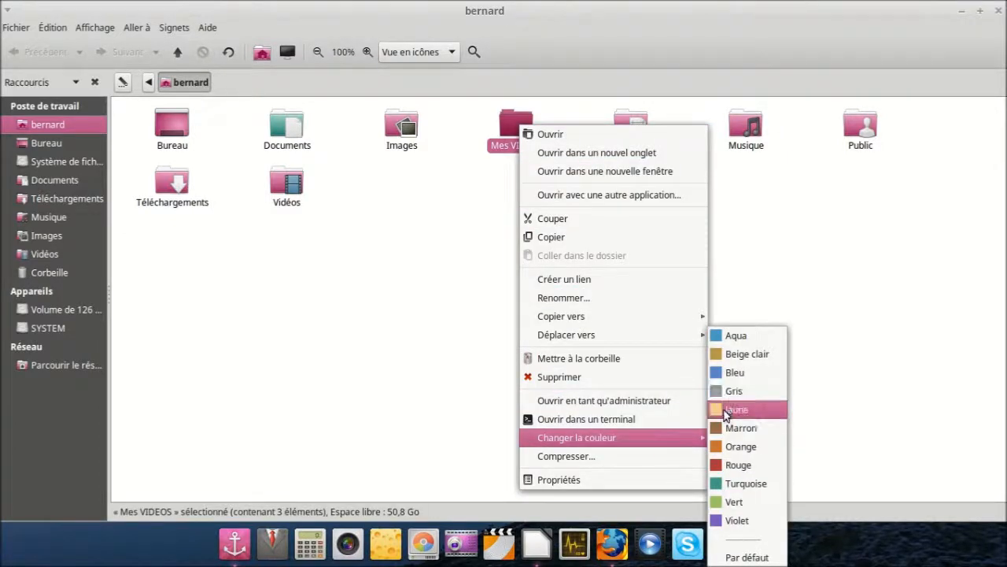
{"action": "left_click", "coordinate": [728, 373]}
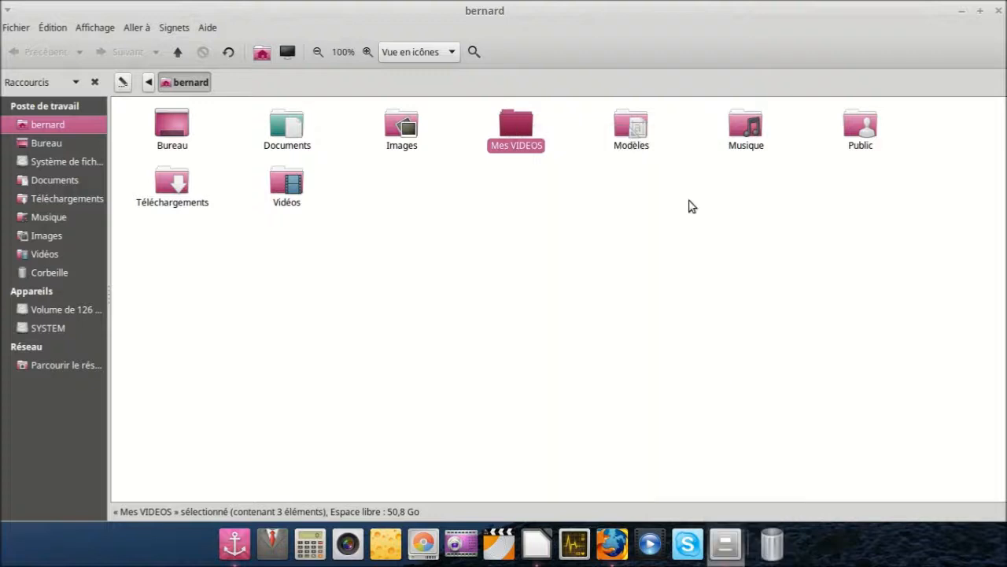
Change the Musique folder's colour to Violet and clear the selection.
{"action": "right_click", "coordinate": [752, 140]}
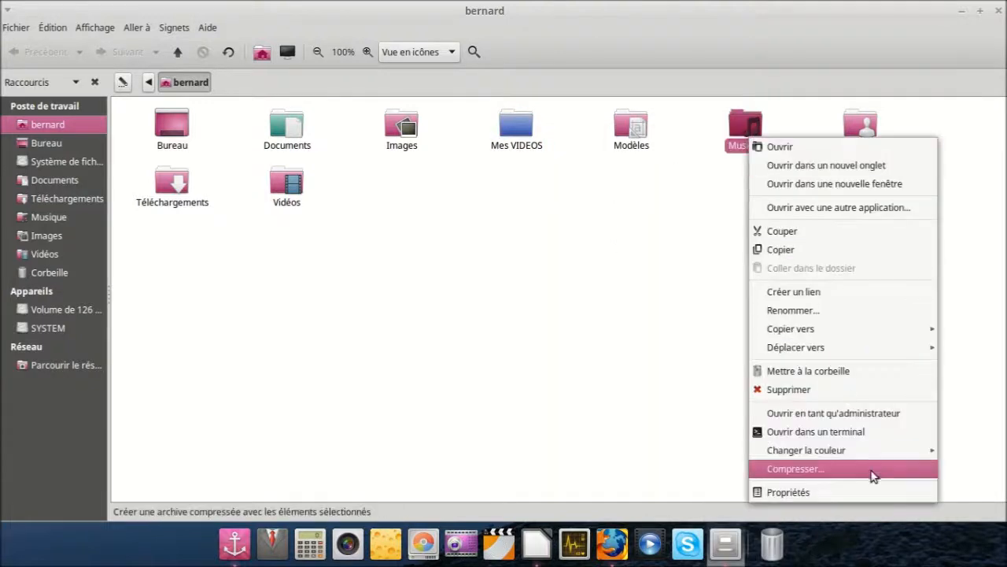
{"action": "mouse_move", "coordinate": [830, 450]}
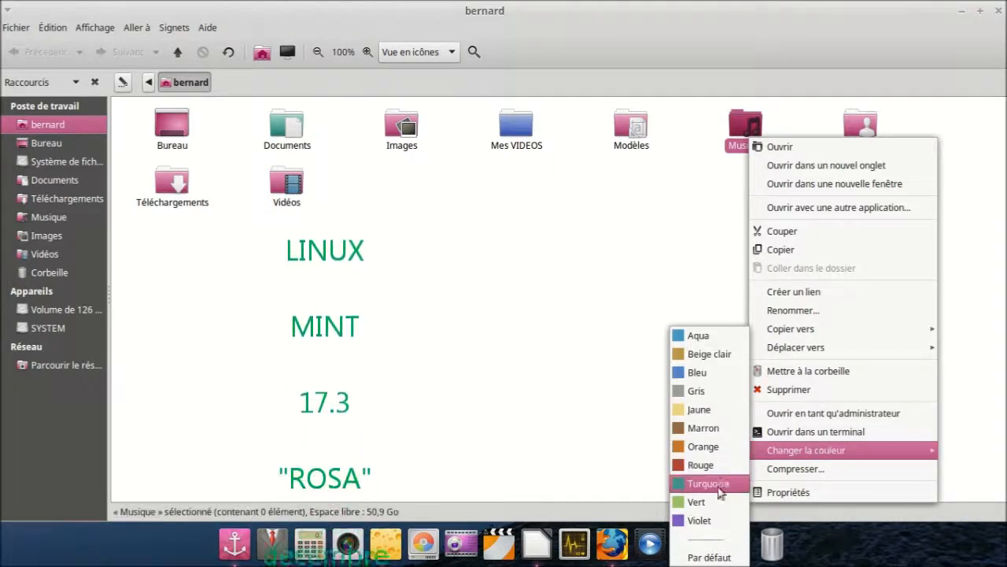
{"action": "left_click", "coordinate": [703, 523]}
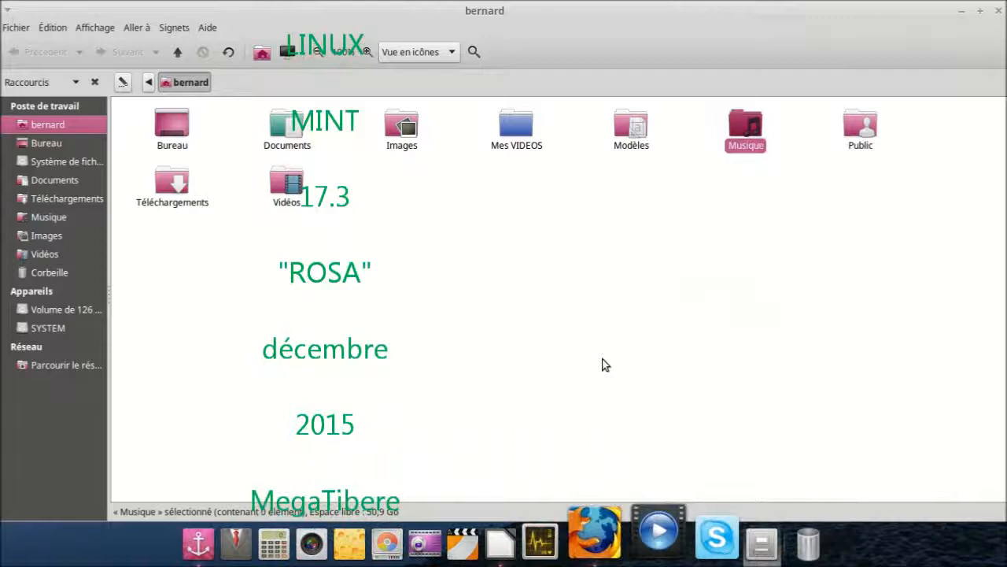
{"action": "left_click", "coordinate": [619, 247]}
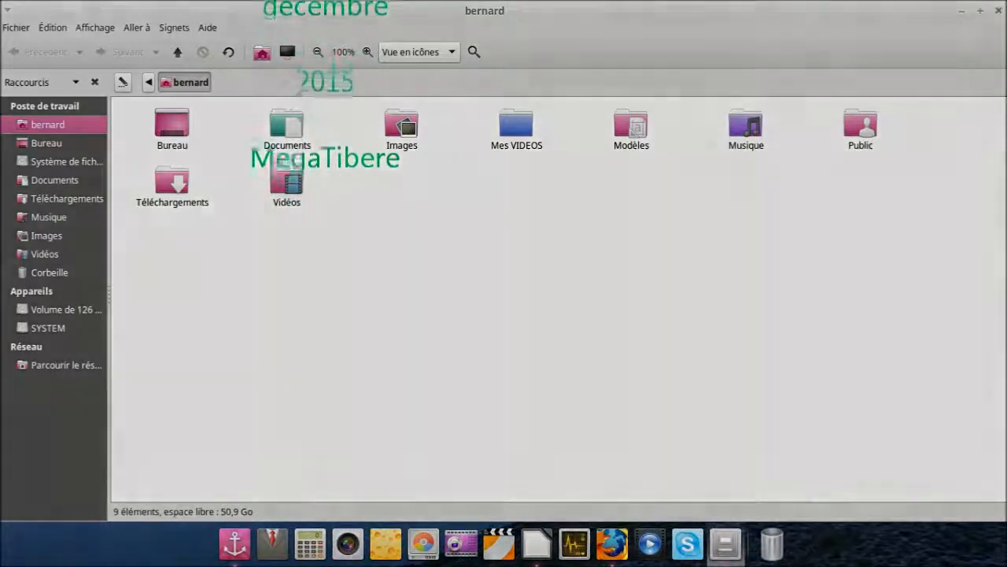